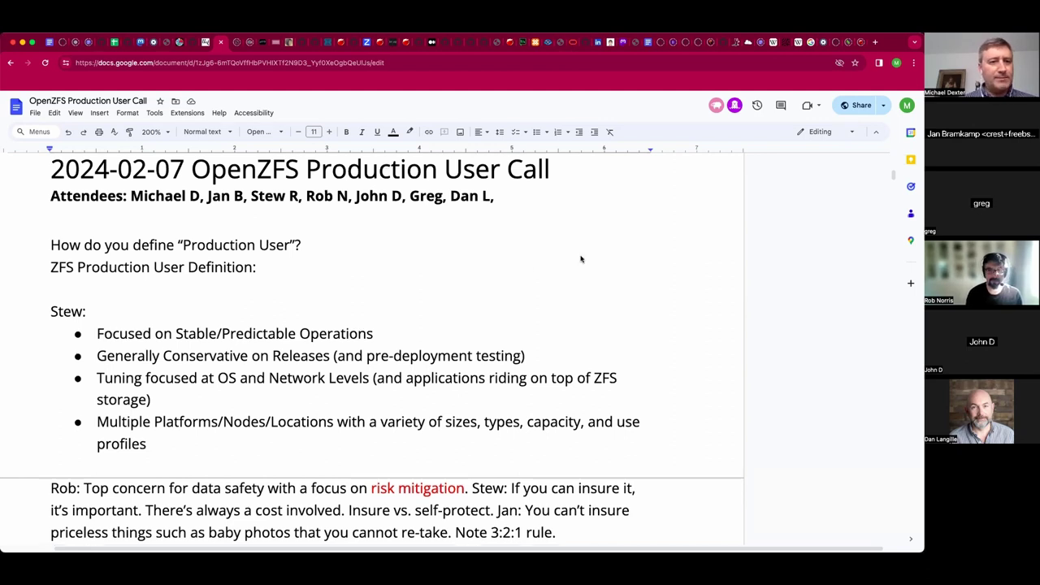
# Scroll down to the empty line after the last meeting note, just above Adjournment.
pyautogui.scroll(-2, 581, 259)
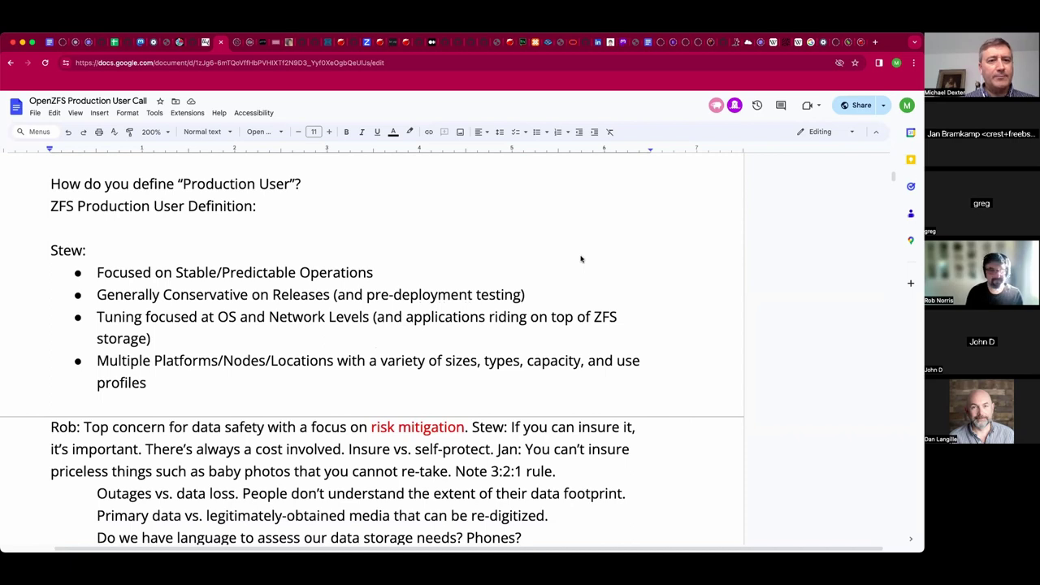
pyautogui.scroll(-1, 581, 260)
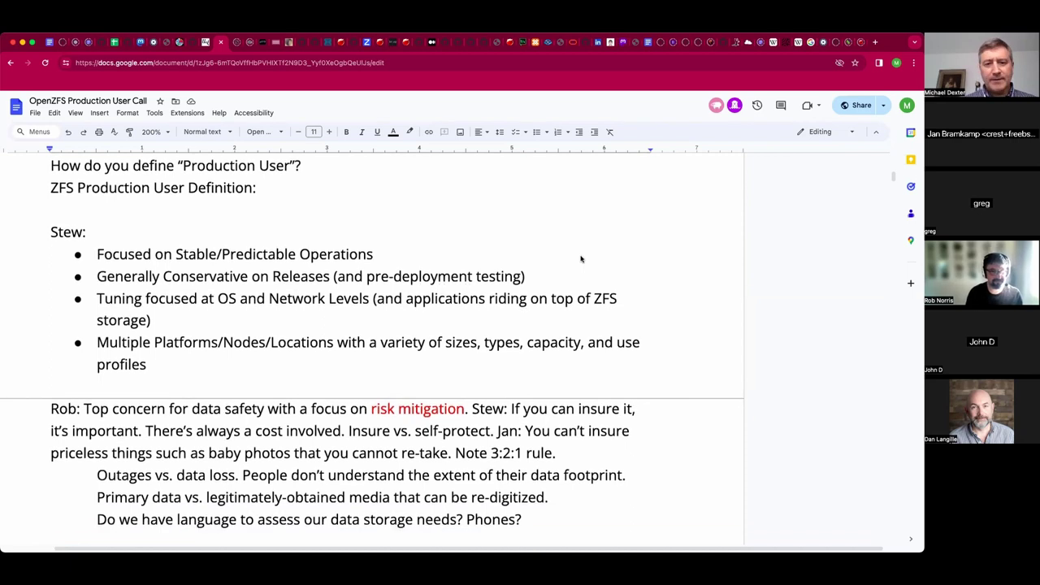
pyautogui.scroll(-2, 581, 259)
pyautogui.scroll(-1, 581, 259)
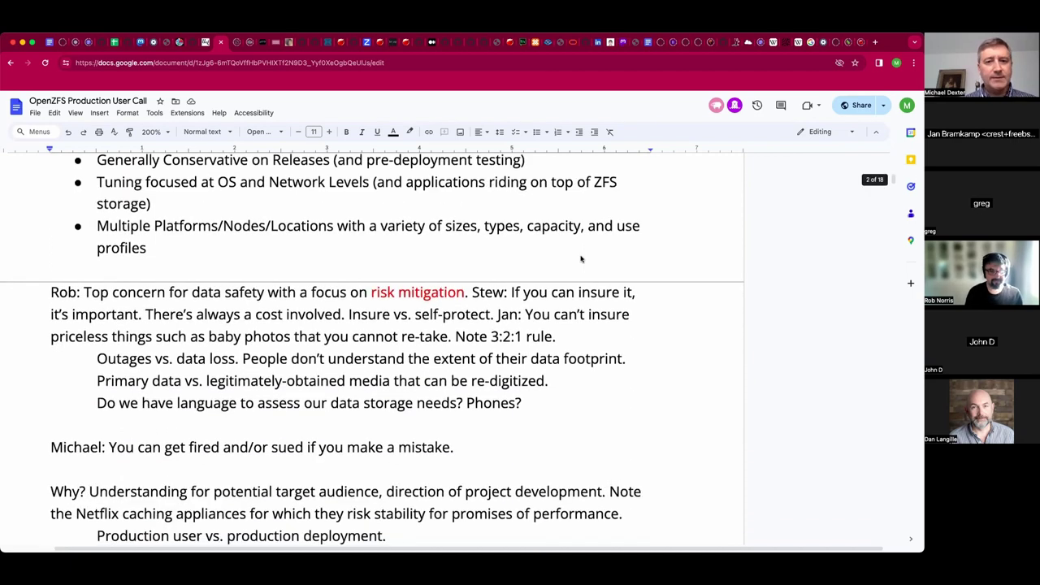
pyautogui.scroll(-1, 581, 260)
pyautogui.scroll(-1, 581, 260)
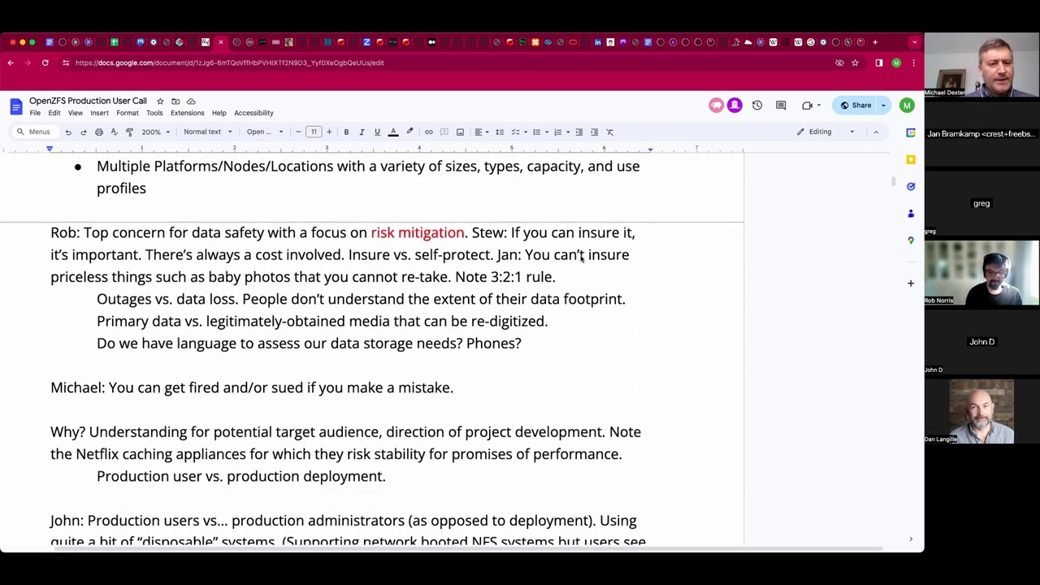
pyautogui.scroll(-2, 581, 259)
pyautogui.scroll(-1, 581, 259)
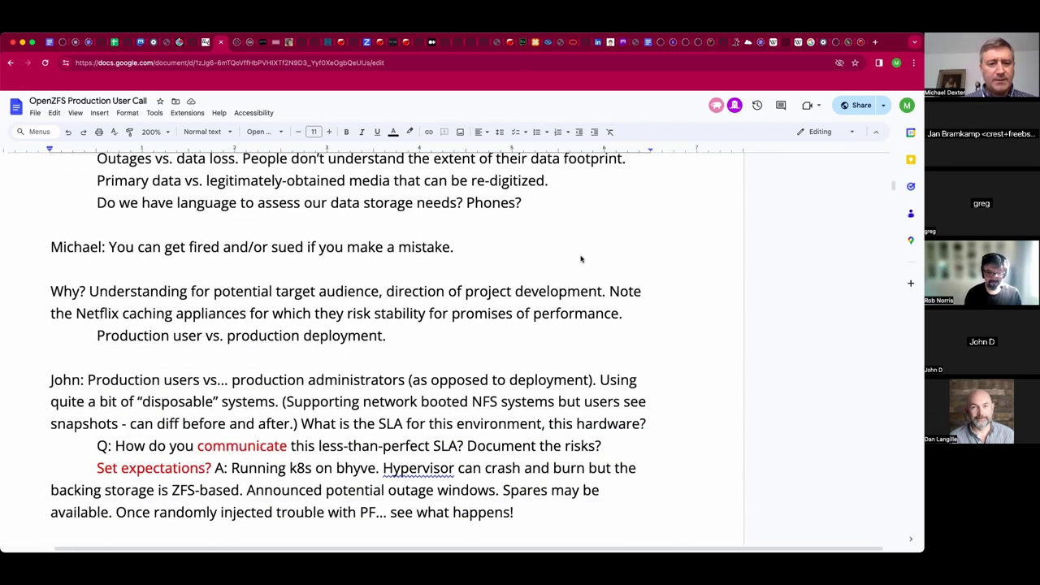
pyautogui.scroll(-2, 581, 259)
pyautogui.scroll(-3, 581, 259)
pyautogui.scroll(-2, 581, 259)
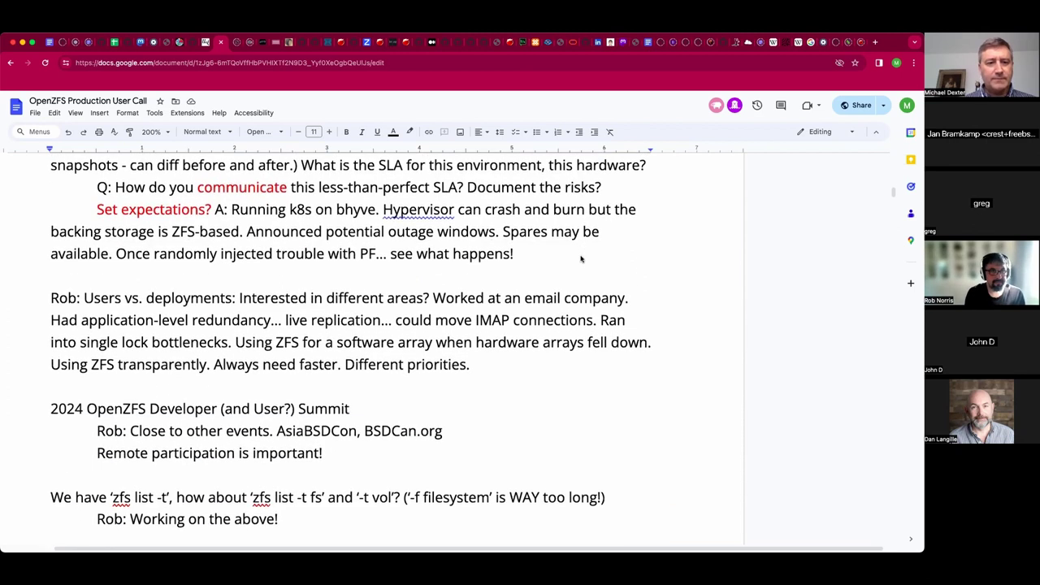
pyautogui.scroll(-1, 581, 259)
pyautogui.scroll(-2, 581, 260)
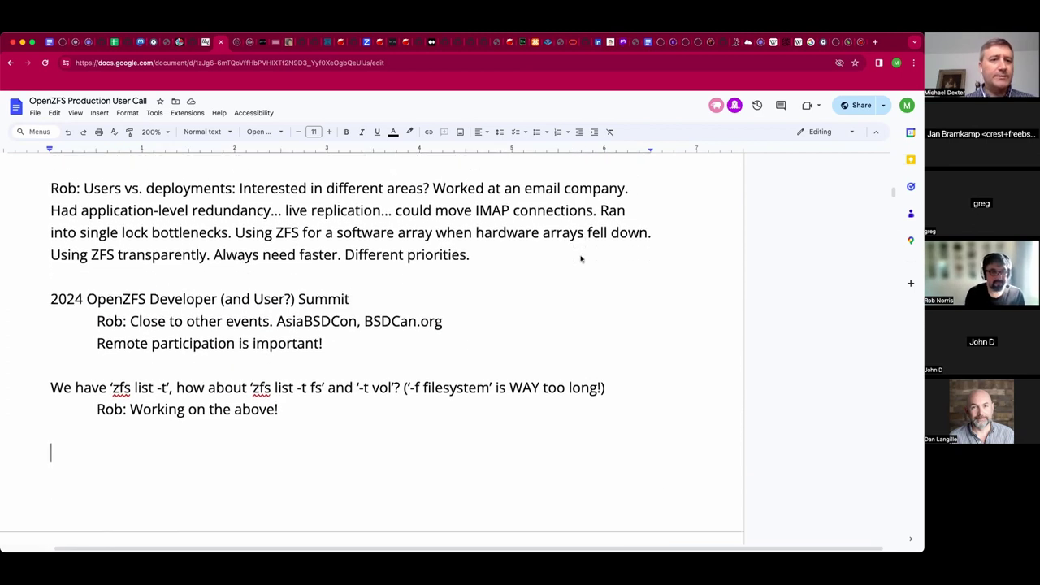
pyautogui.scroll(-1, 581, 259)
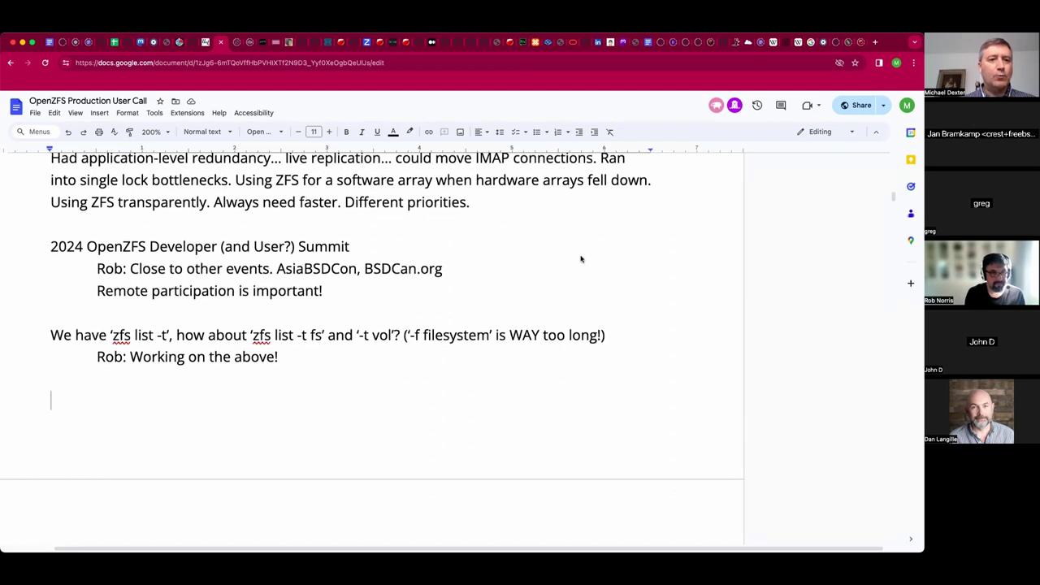
pyautogui.scroll(-2, 581, 259)
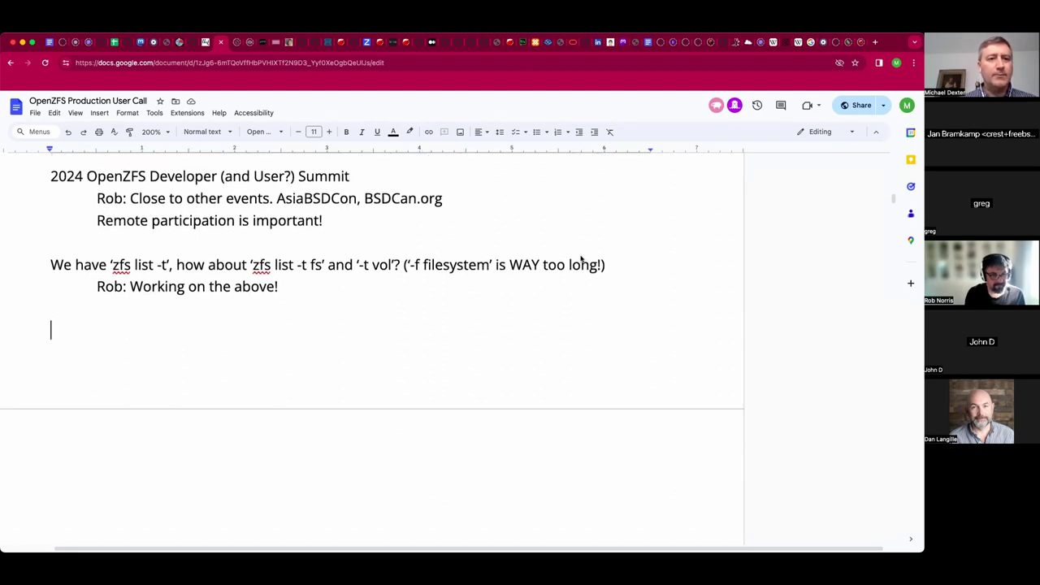
pyautogui.scroll(-1, 581, 260)
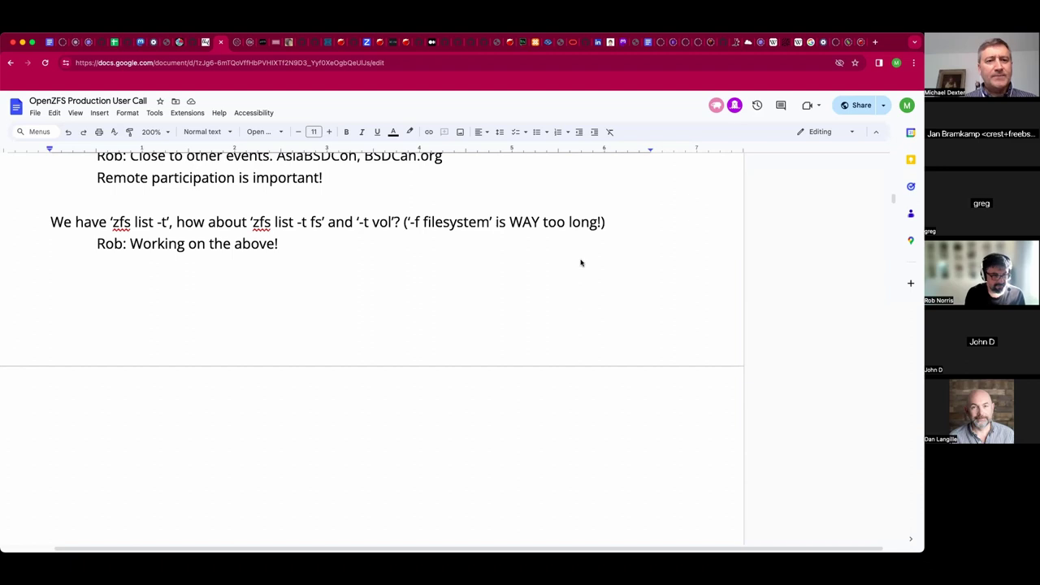
pyautogui.scroll(-1, 581, 261)
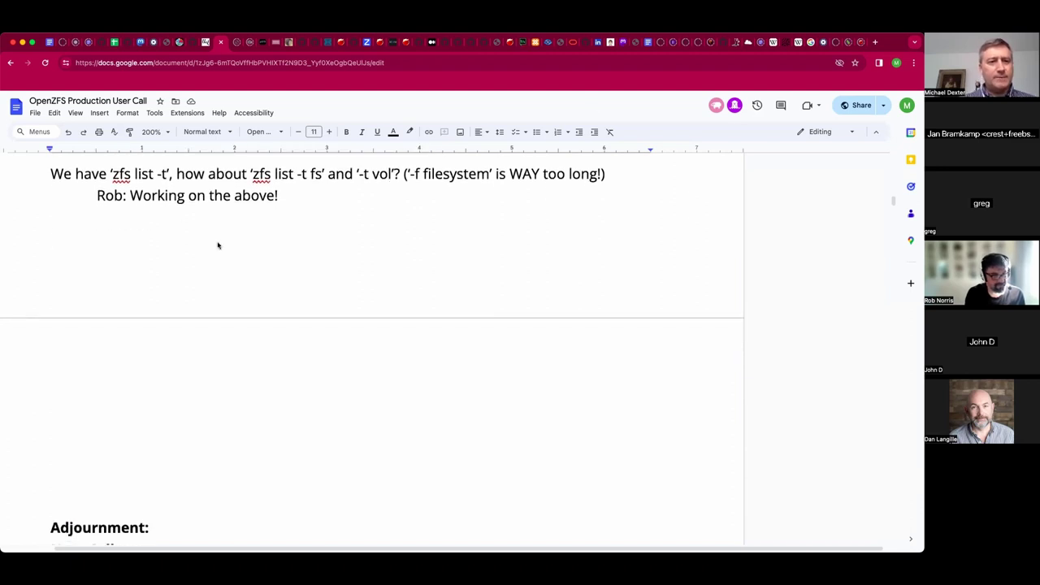
# Add a participant's NVMe performance note on slow-disk assumptions, locking issues, threads and found bottlenecks.
pyautogui.doubleClick(157, 251)
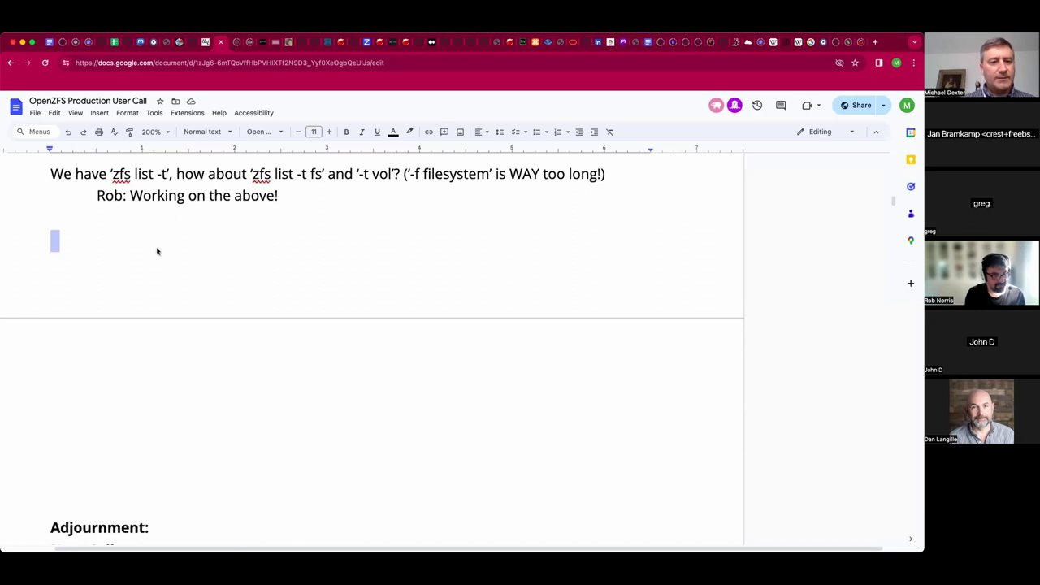
pyautogui.click(134, 243)
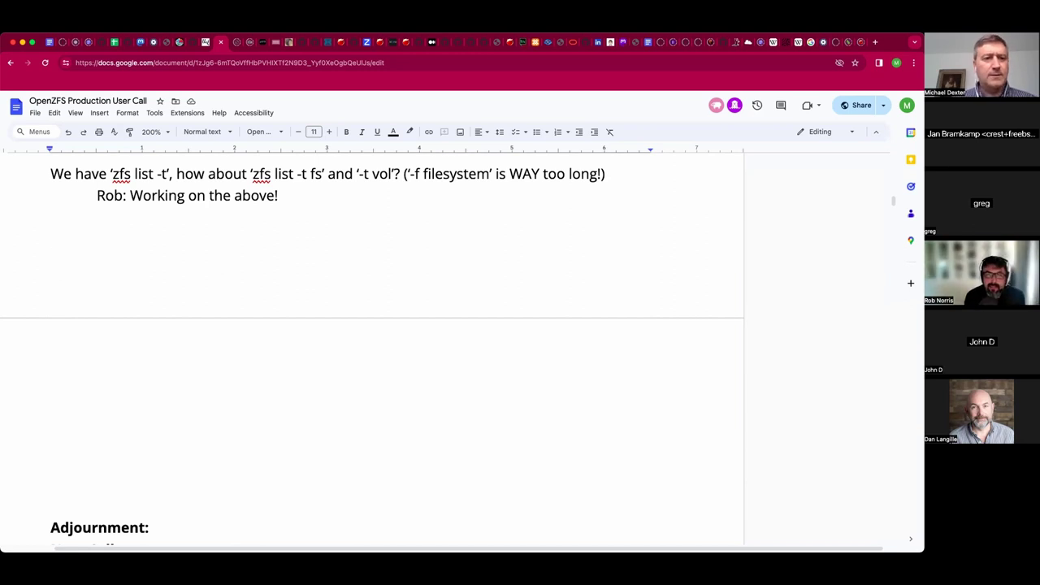
pyautogui.write('Rob: ')
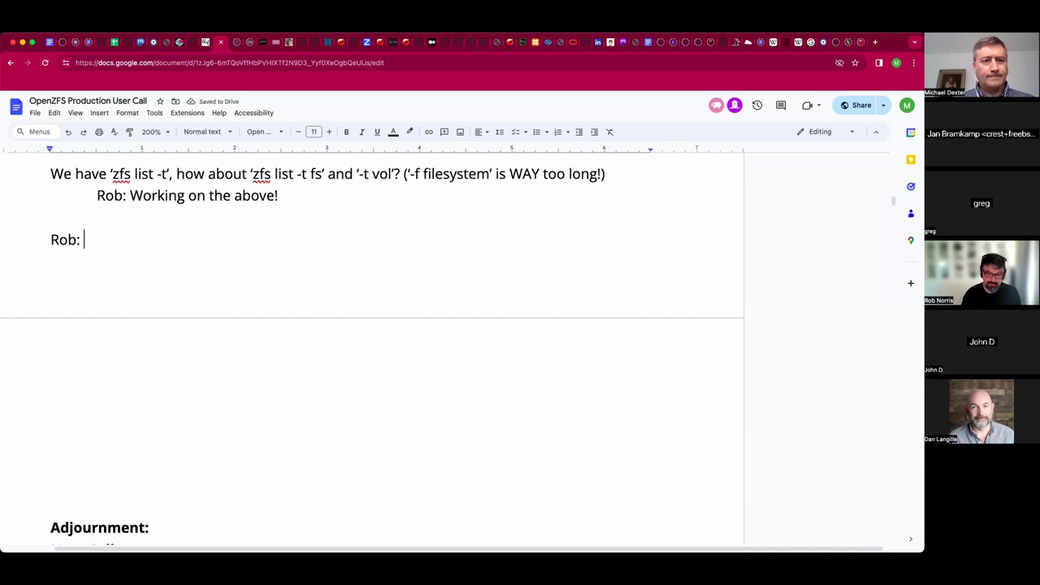
pyautogui.write('Worki')
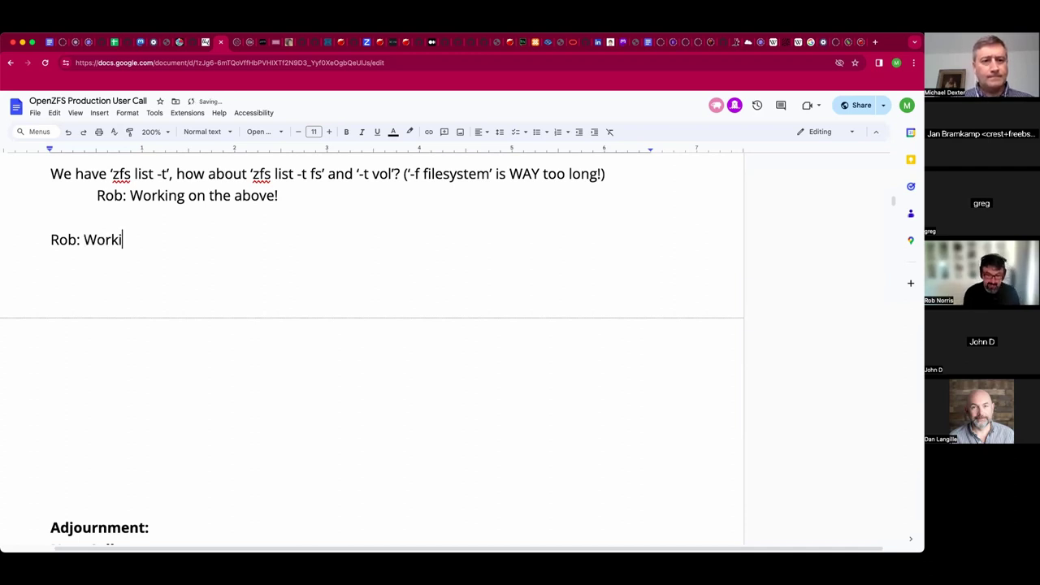
pyautogui.write('ng on NVMe')
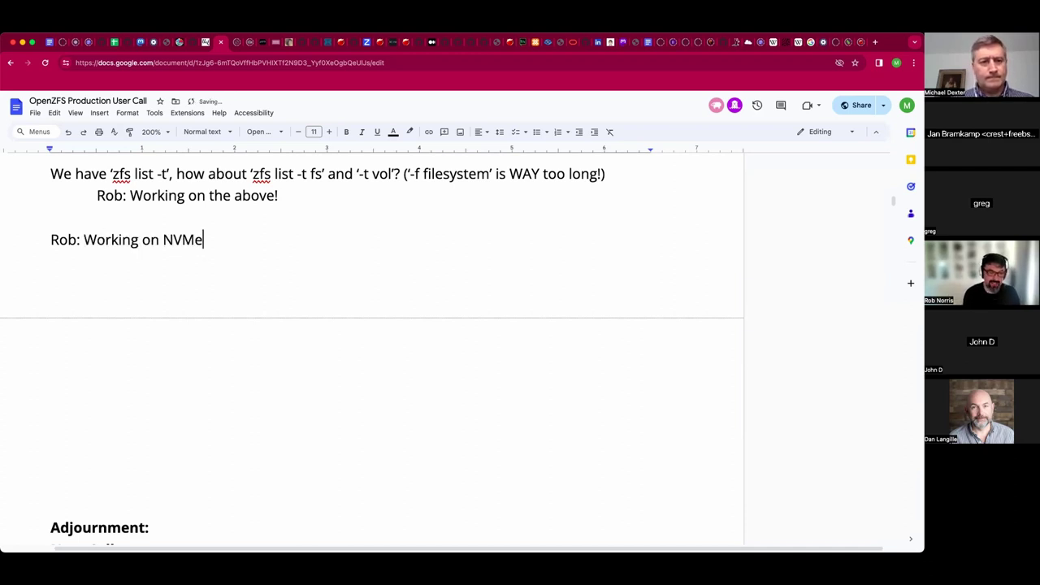
pyautogui.write(' performance.')
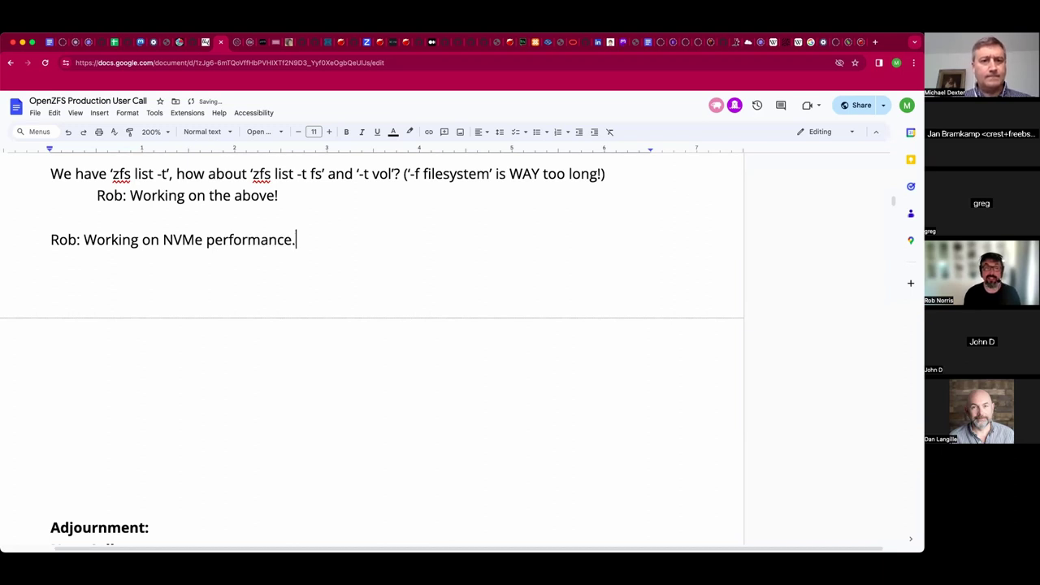
pyautogui.write(' Much assumes that ')
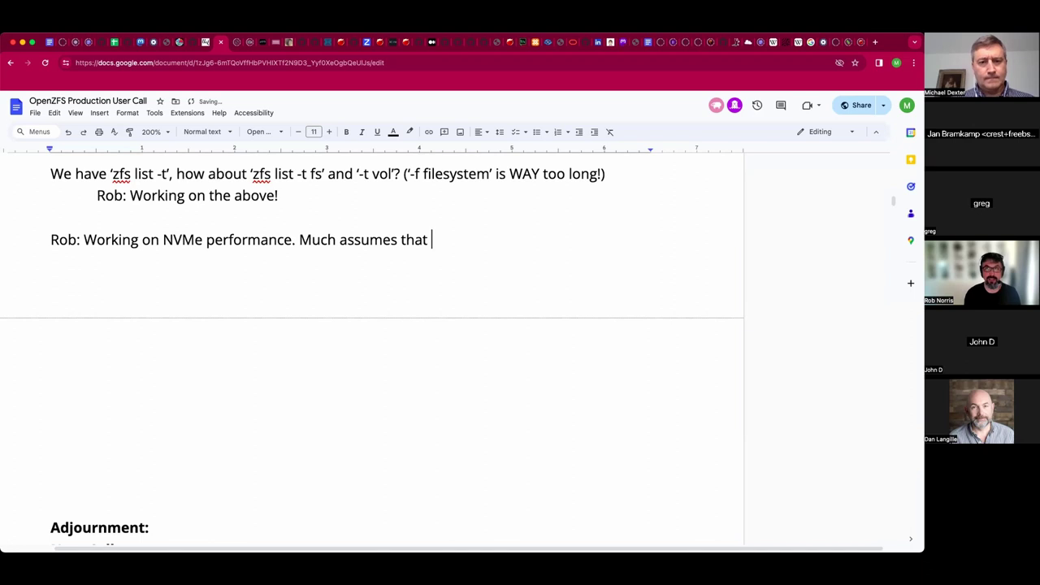
pyautogui.write('disks will be')
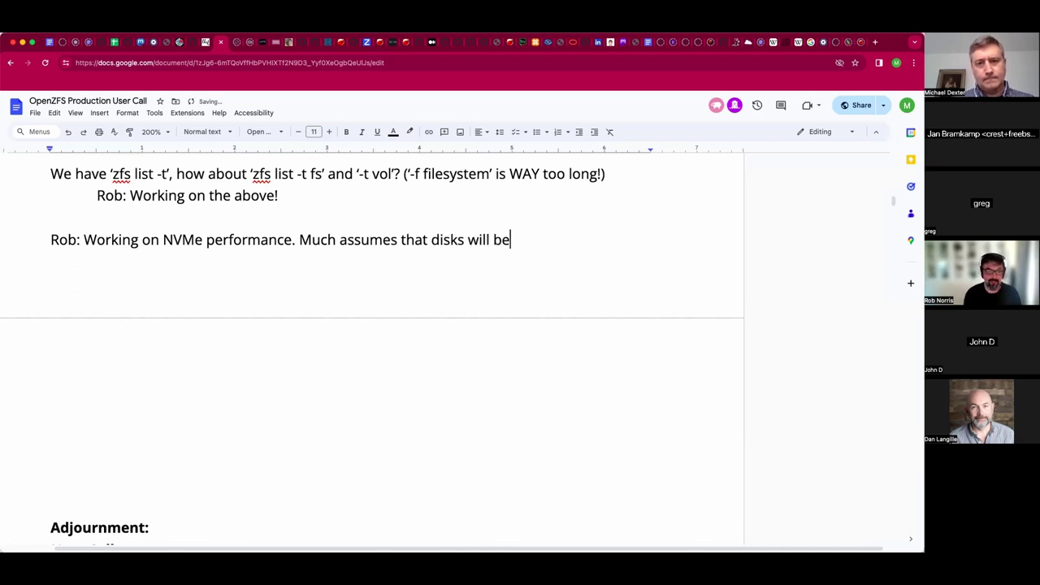
pyautogui.write(' slower than you want.')
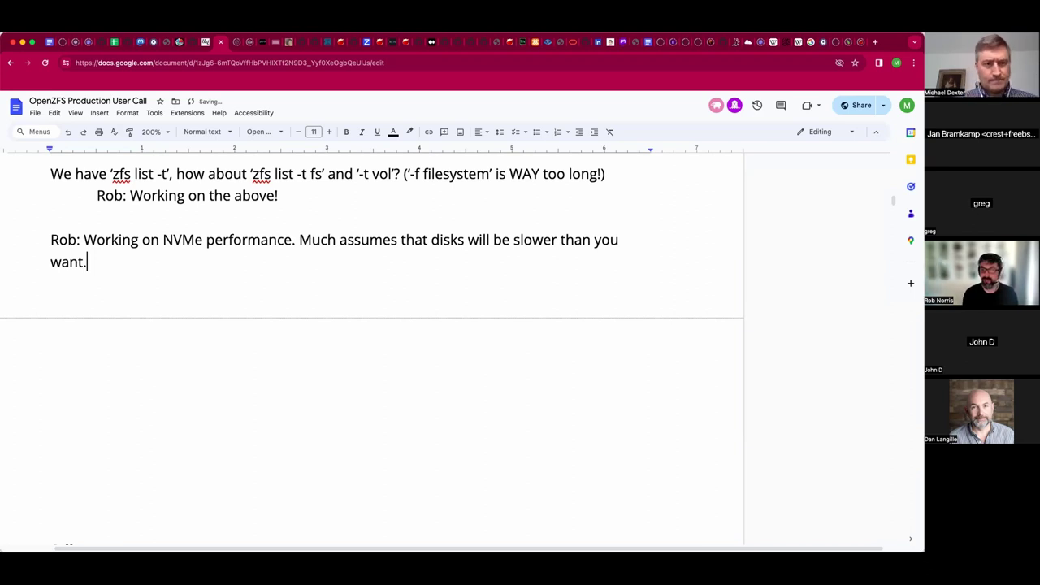
pyautogui.write(" Let's wait on them.")
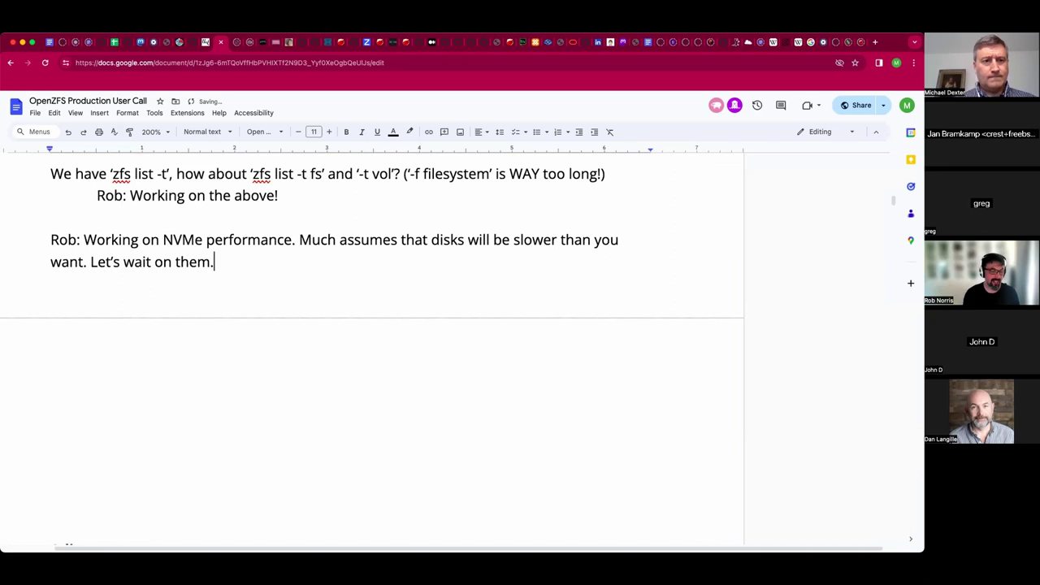
pyautogui.write('.. Locking issues.')
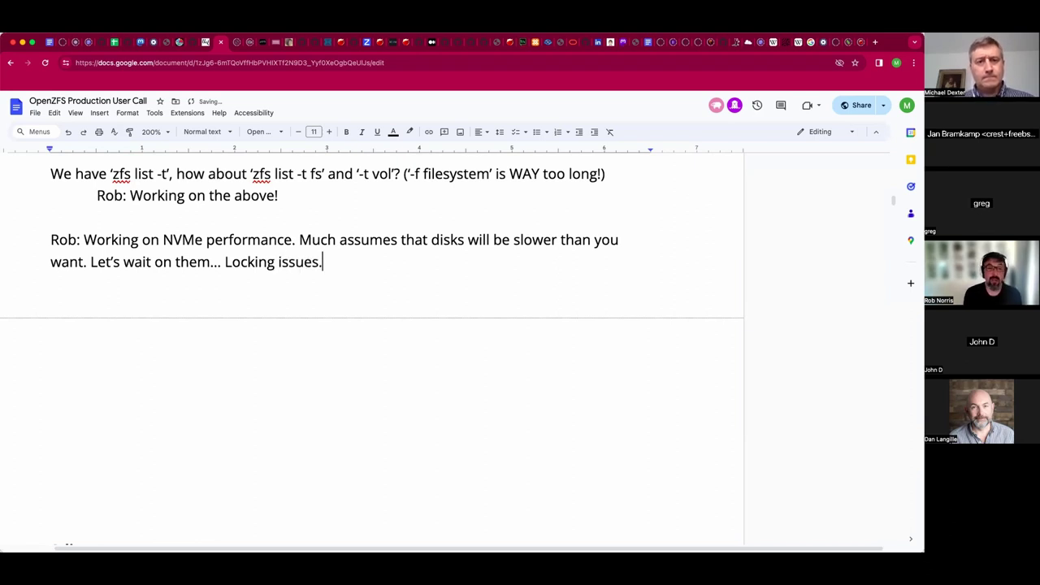
pyautogui.press('BackSpace')
pyautogui.press('BackSpace')
pyautogui.write(', ')
pyautogui.write('threads...')
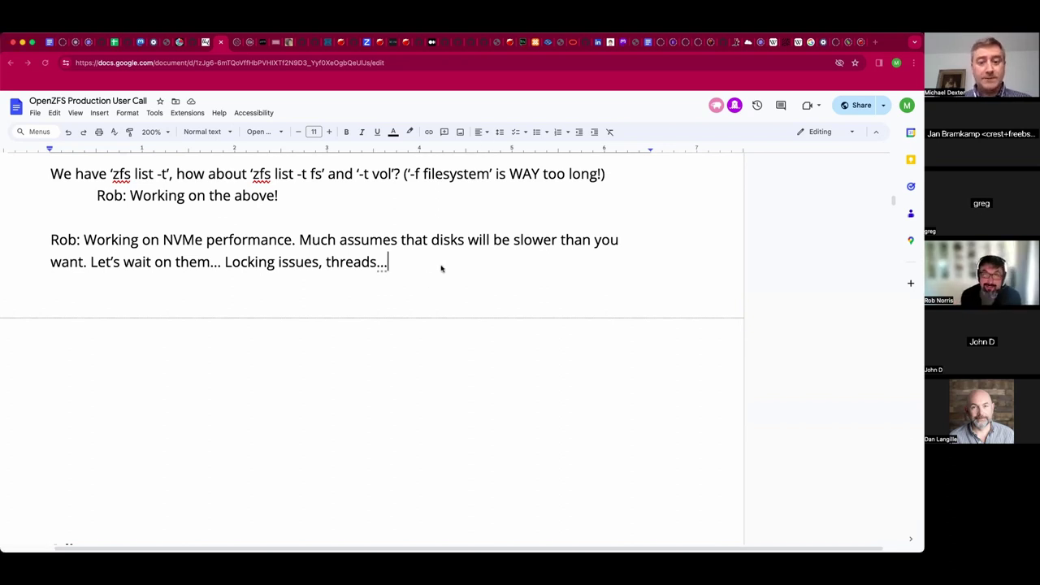
pyautogui.hotkey('shift', 'Right')
pyautogui.write('Have fou')
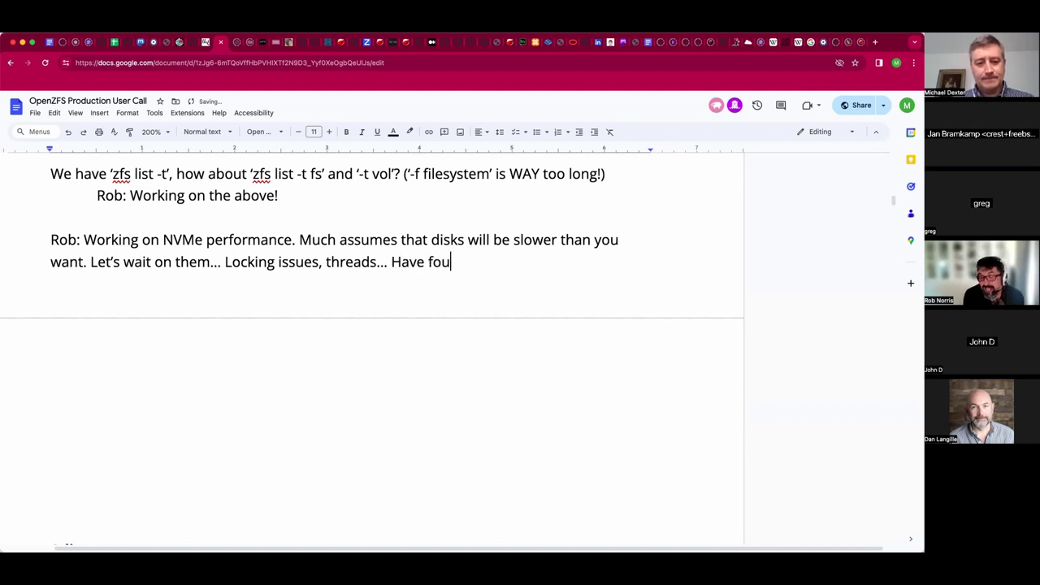
pyautogui.write('nd the bottlenecks')
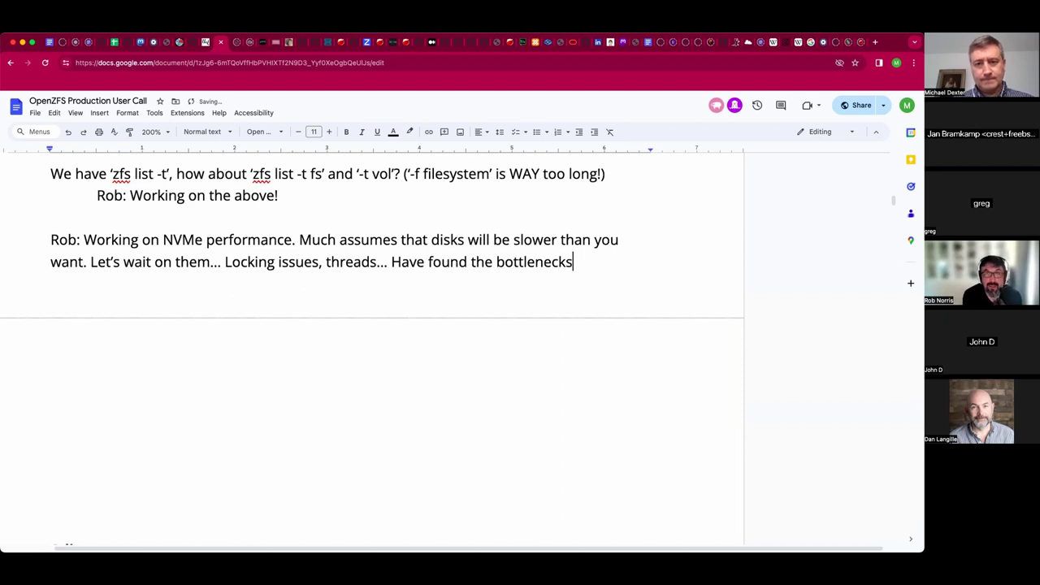
pyautogui.write('. Find . ')
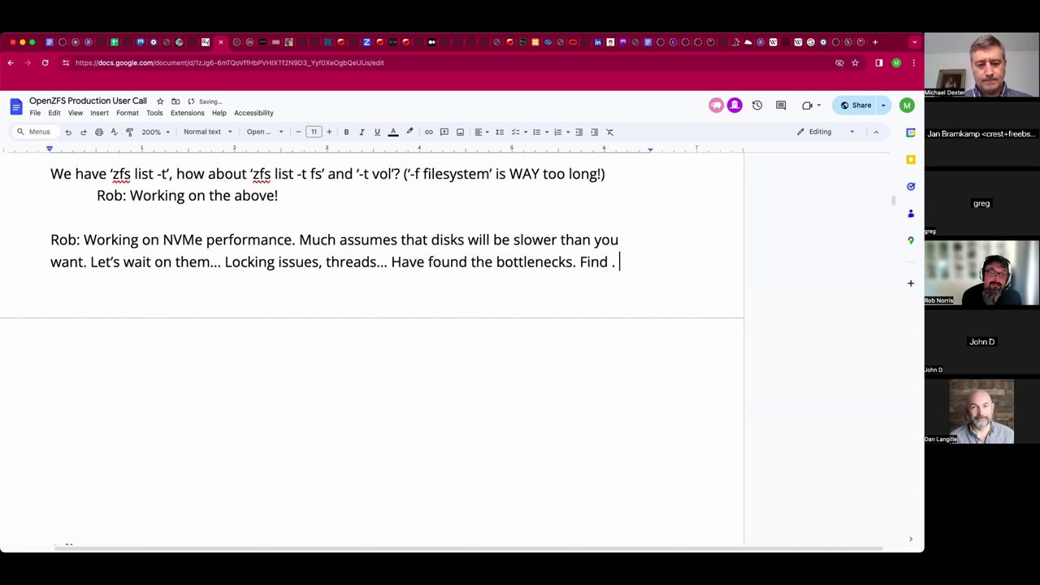
pyautogui.write('hot lock, dise')
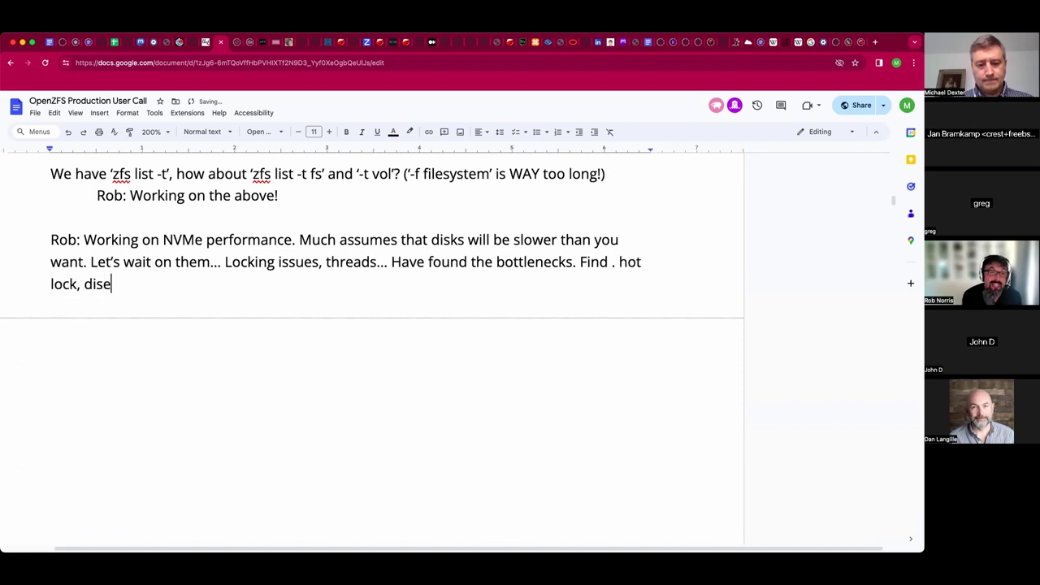
pyautogui.write('ntangle it.')
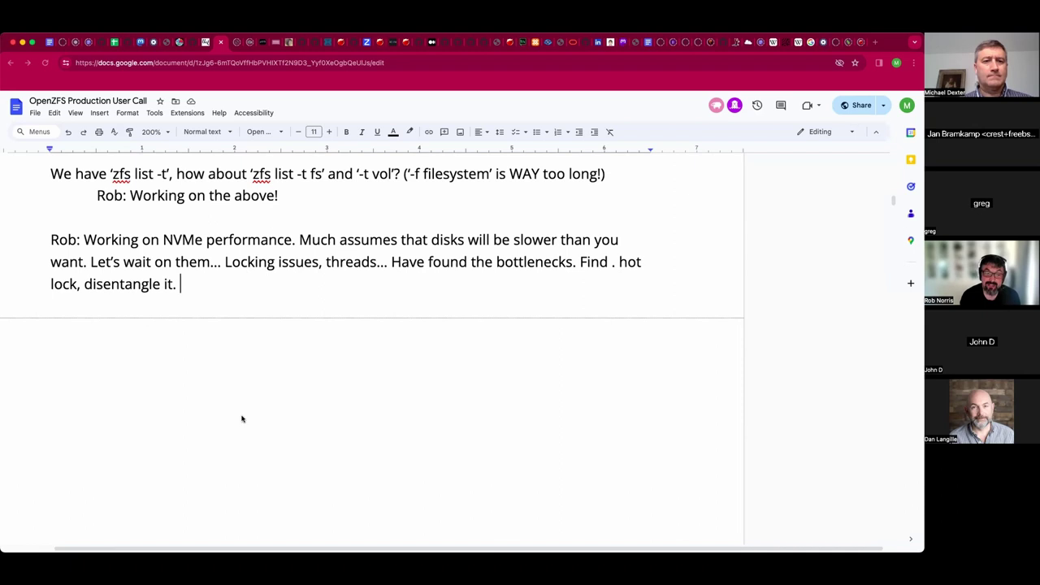
# Paste the zfs-load-key man page URL on a new line below the NVMe note.
pyautogui.press('Return')
pyautogui.press('Return')
pyautogui.press('Return')
pyautogui.press('Return')
pyautogui.press('Return')
pyautogui.press('Return')
pyautogui.press('Return')
pyautogui.press('Return')
pyautogui.press('Return')
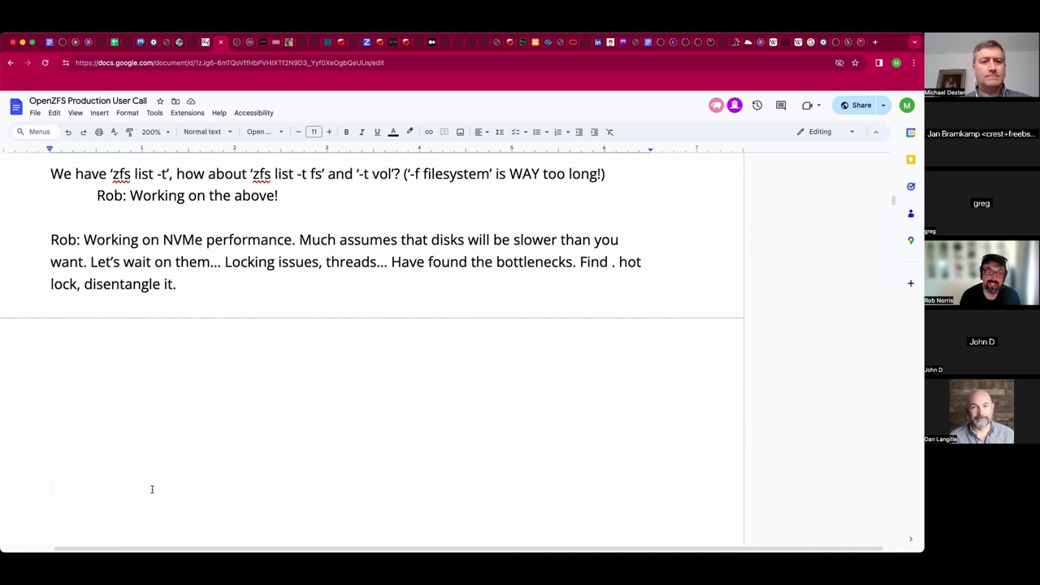
pyautogui.write('https://openzfs.github.io/openzfs-docs/man/master/8/zfs-load-key.8.html')
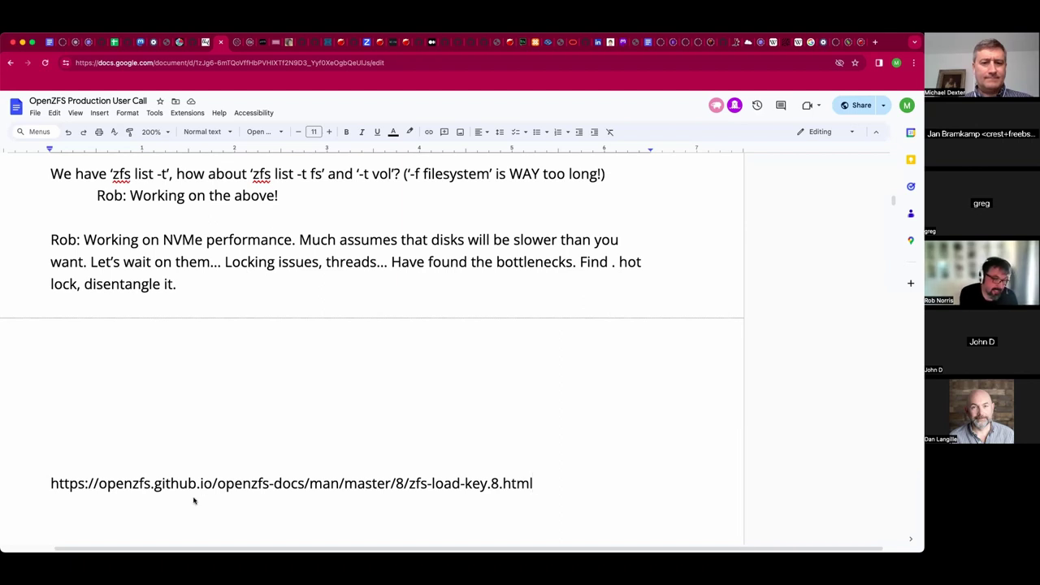
# Paste the zfsprops man page link below and append 'Worked on fast dedupe.' to the NVMe paragraph.
pyautogui.press('Return')
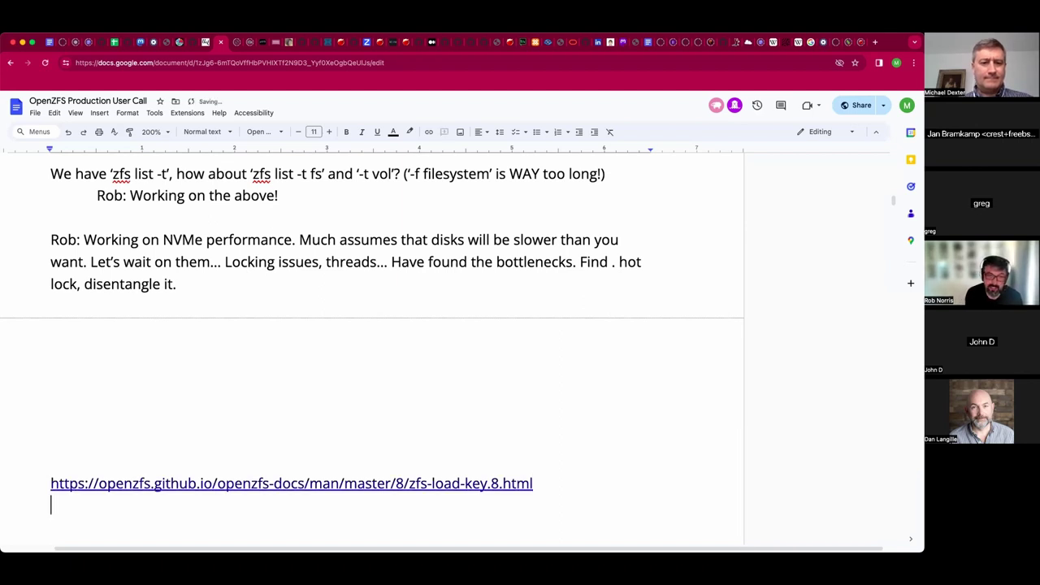
pyautogui.write('https://openzfs.github.io/openzfs-docs/man/master/7/zfsprops.7.html')
pyautogui.click(259, 285)
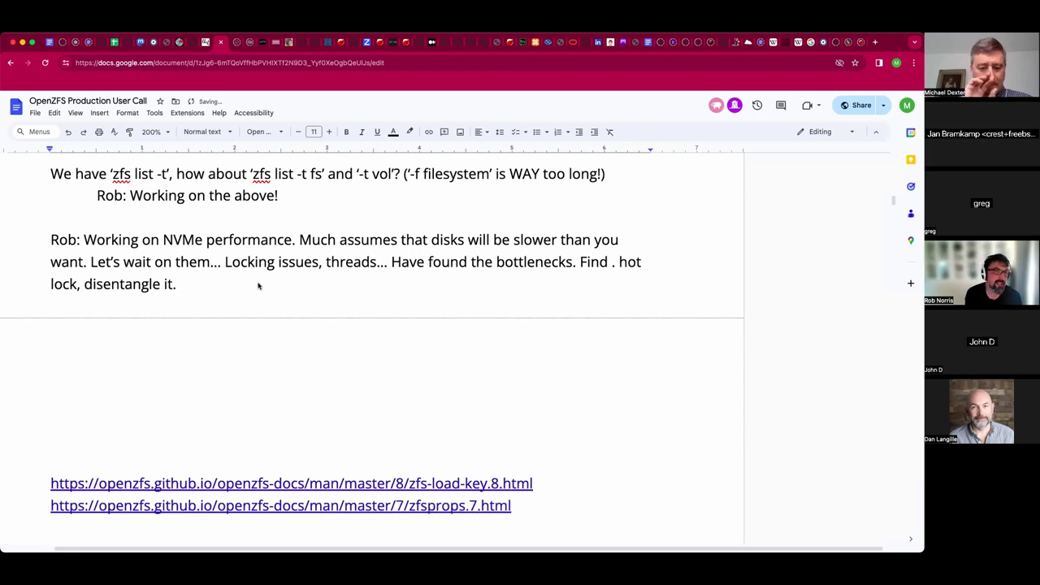
pyautogui.write('Wor')
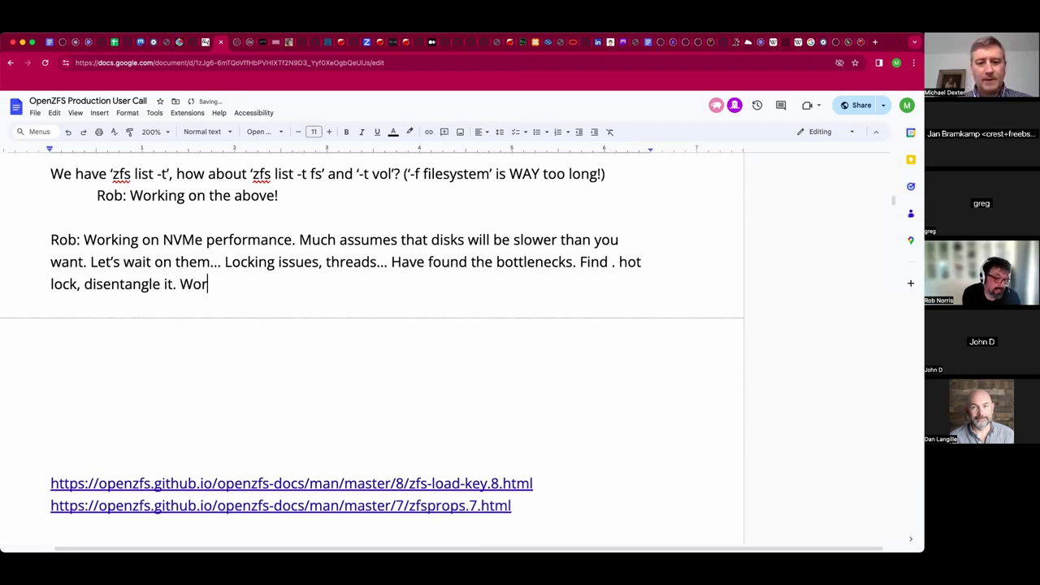
pyautogui.write('ked on ')
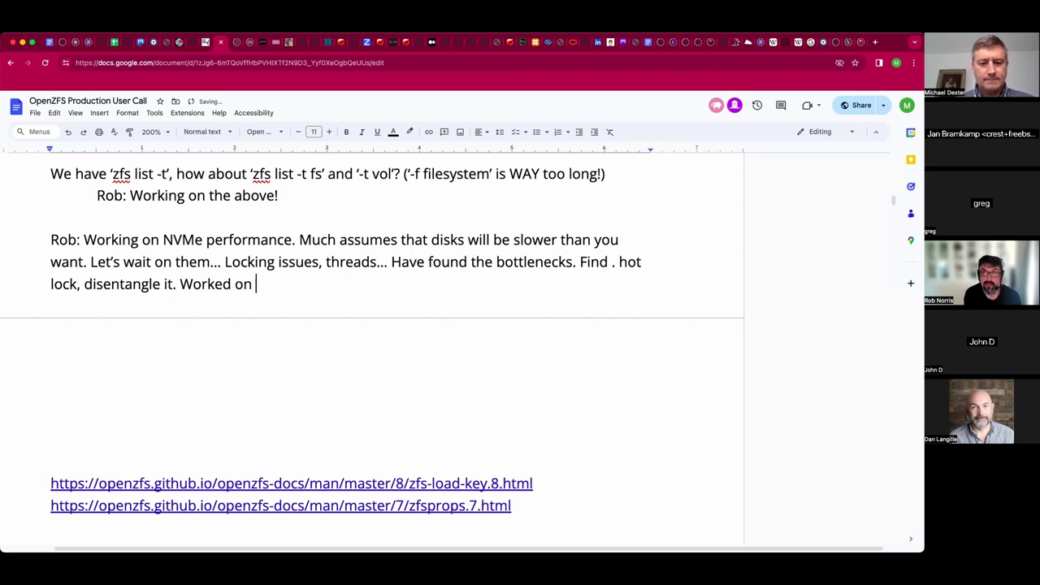
pyautogui.write('fast dedute')
pyautogui.press('BackSpace')
pyautogui.press('BackSpace')
pyautogui.write('pe.')
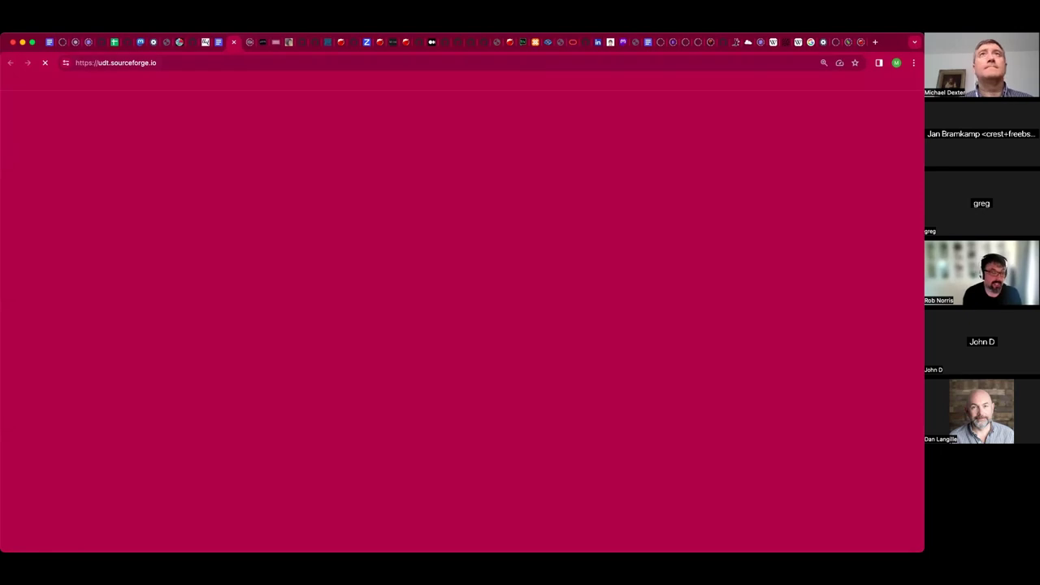
# Close the udt.sourceforge.io tab to get back to the meeting notes document.
pyautogui.press('super+w')
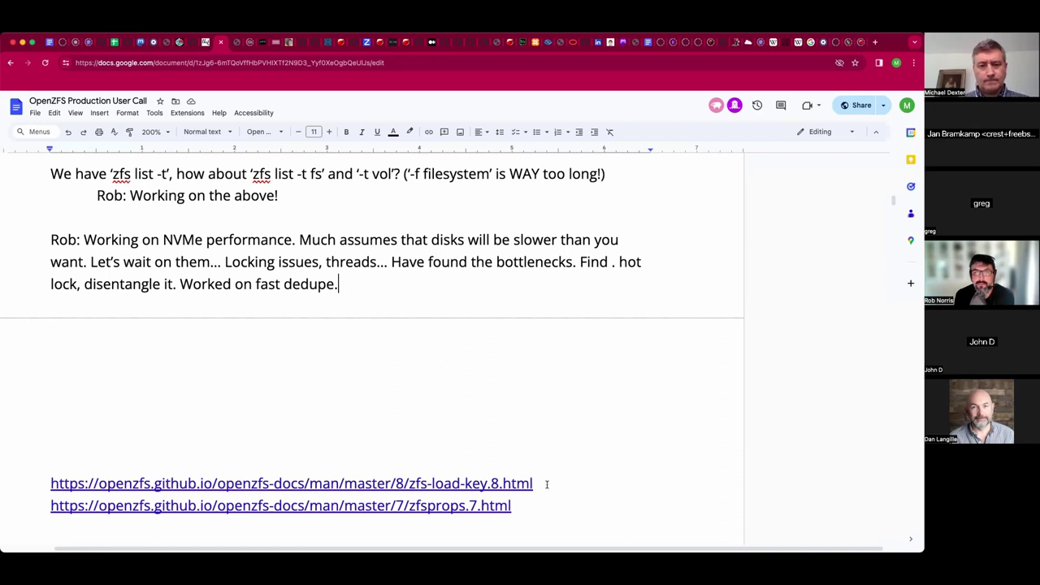
# Insert 'Really, really needs a cross reference to zfsprops.' on a new line after the zfs-load-key link.
pyautogui.click(547, 484)
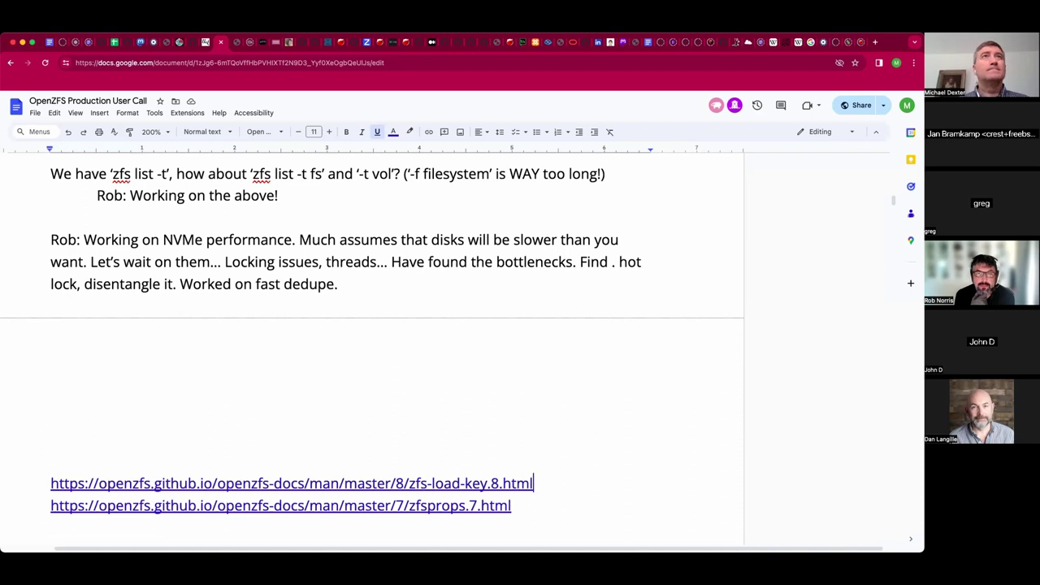
pyautogui.press('Return')
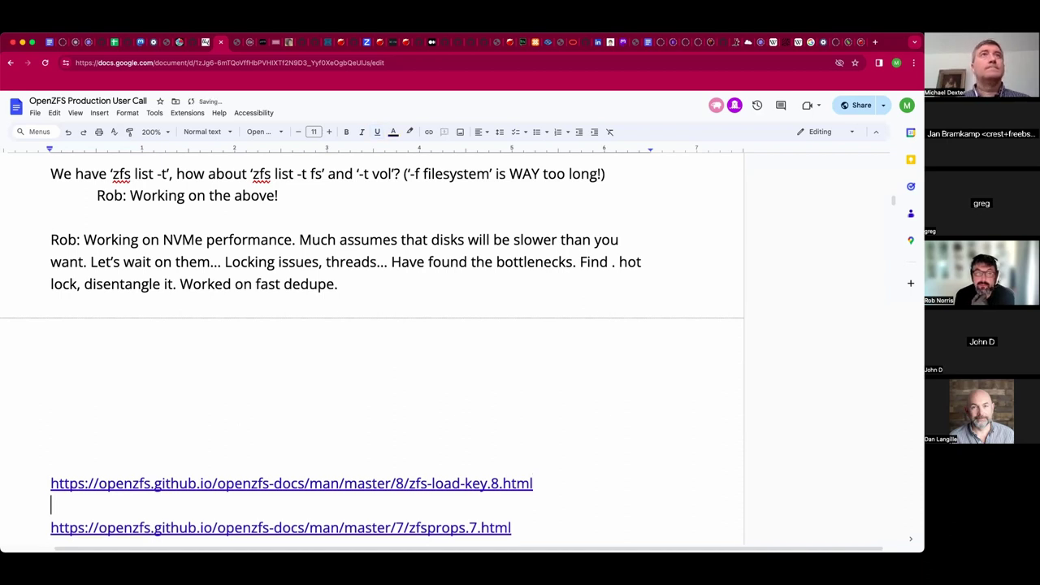
pyautogui.write('Really')
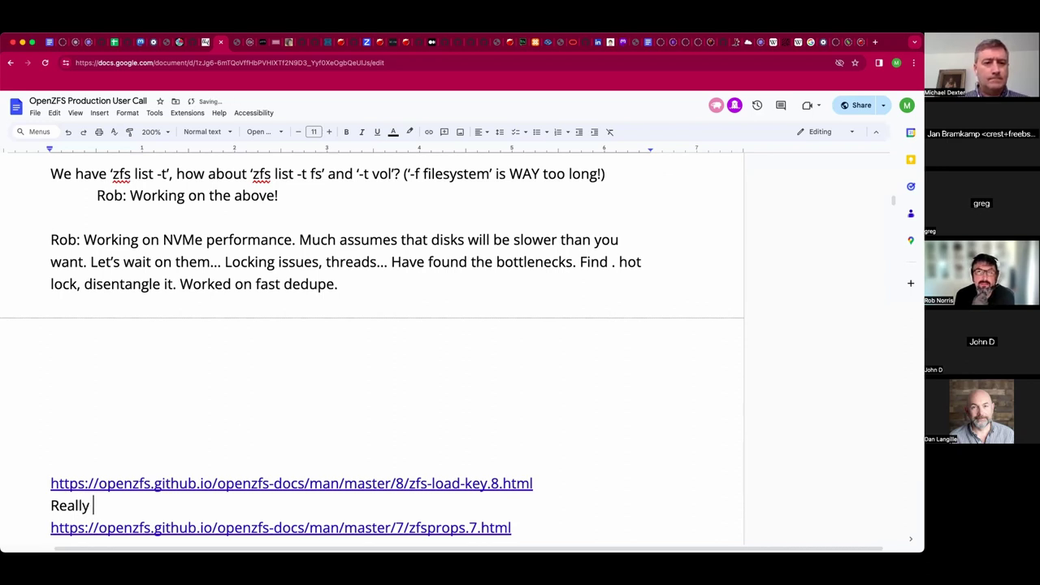
pyautogui.press('BackSpace')
pyautogui.write(', ')
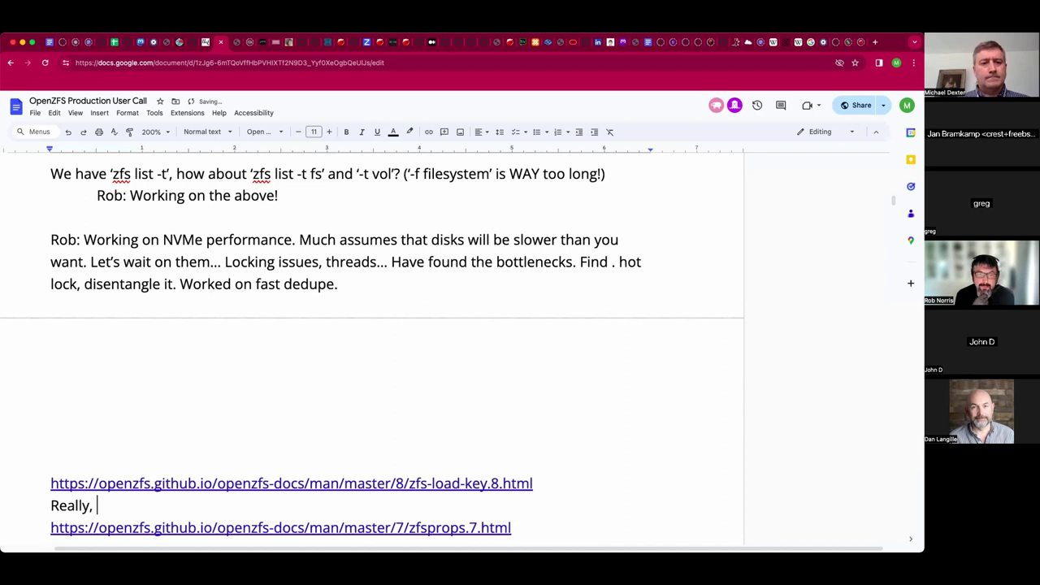
pyautogui.write('really needs a')
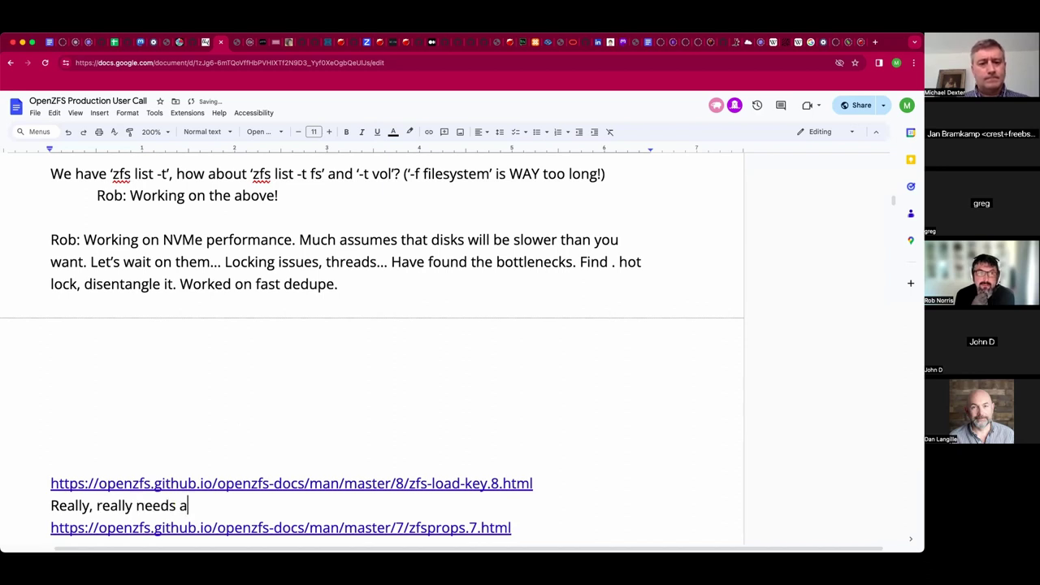
pyautogui.write(' cross reference to ')
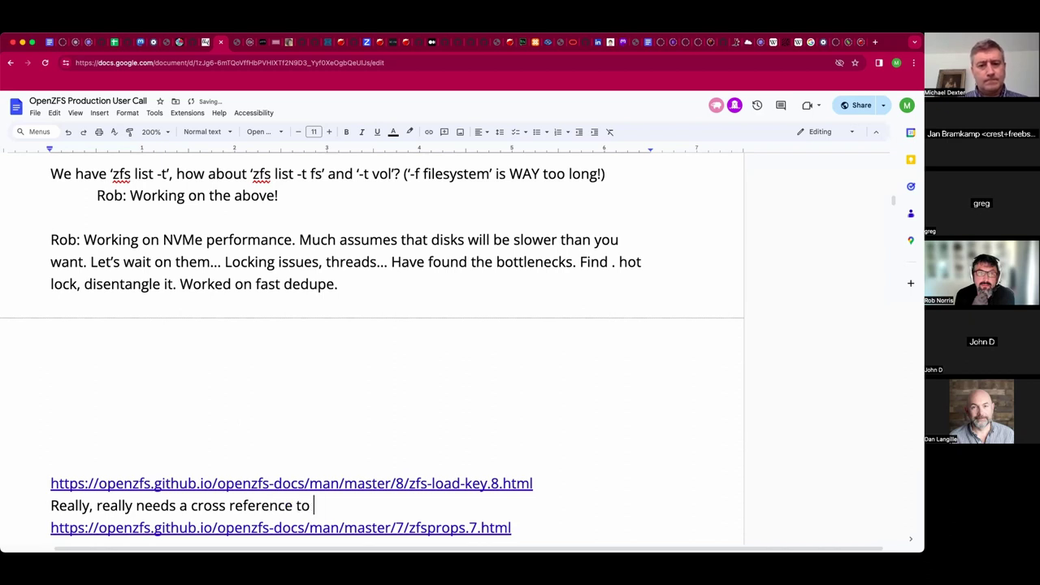
pyautogui.write('zfsprops.')
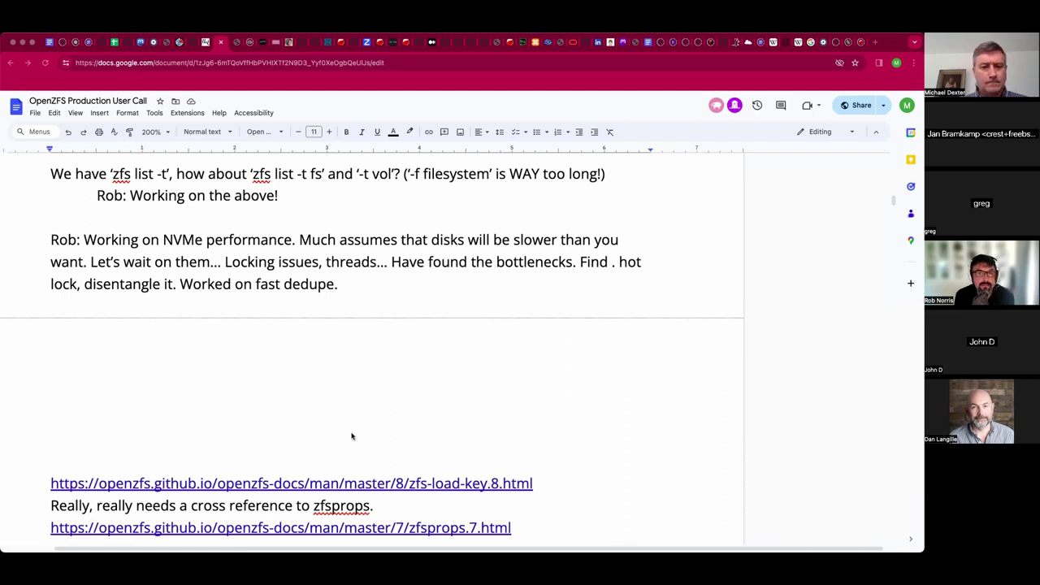
pyautogui.scroll(-2, 352, 436)
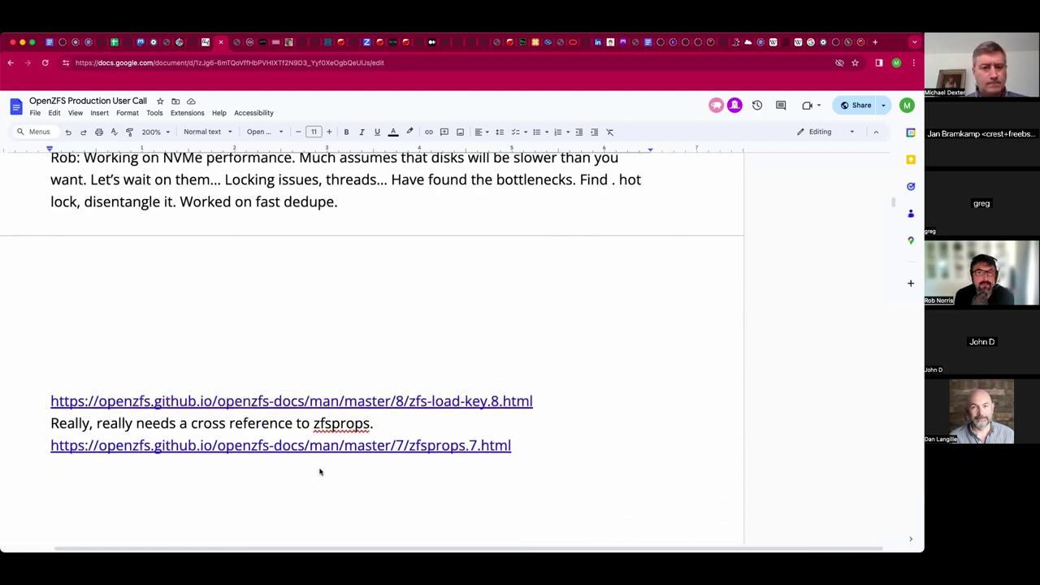
# Paste the zfsprops encryption property description onto the blank line below the zfsprops link.
pyautogui.click(299, 470)
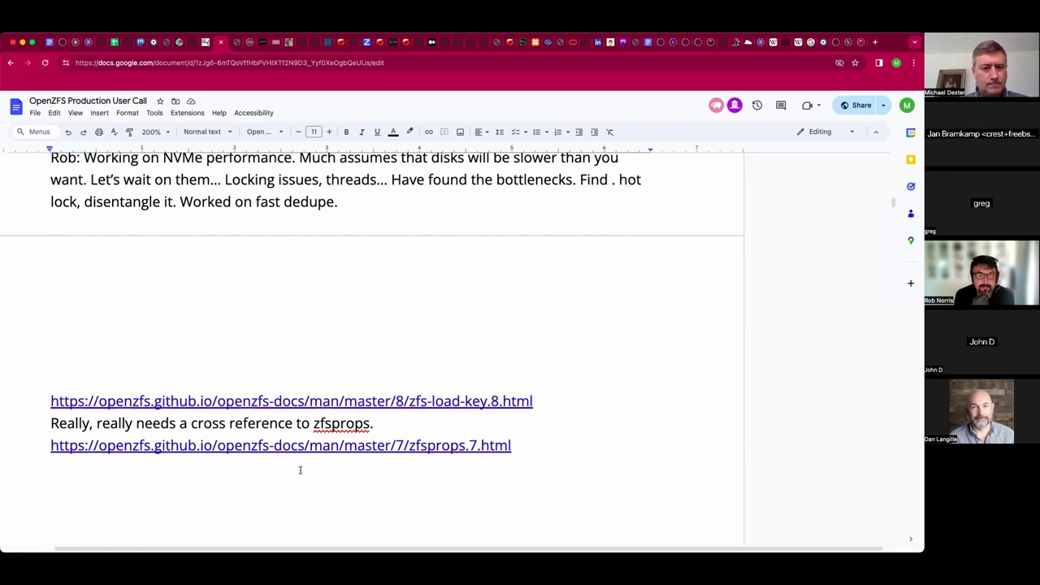
pyautogui.hotkey('shift', 'Down')
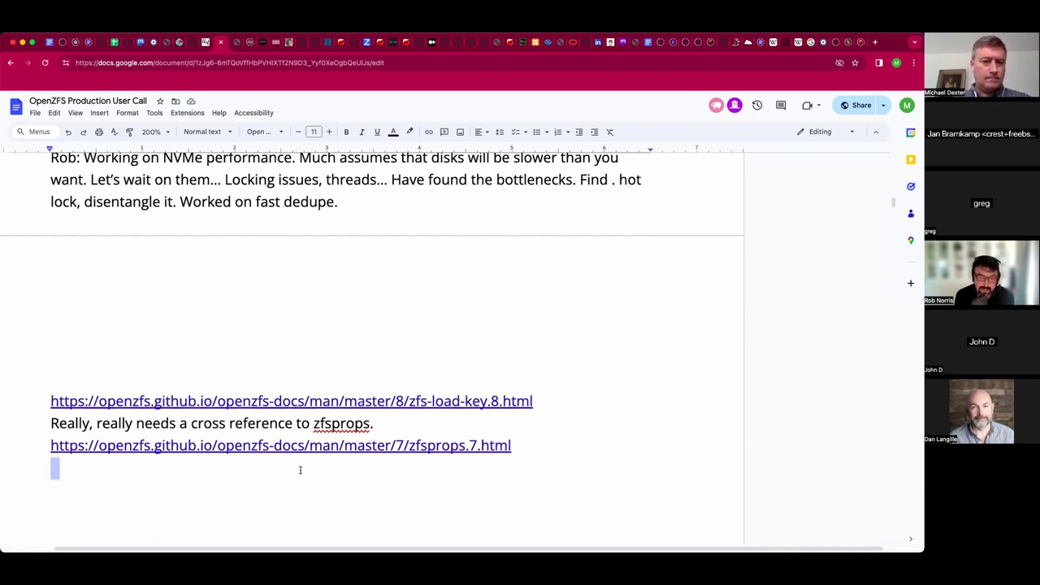
pyautogui.write('encryption=off|on|aes-128-ccm|aes-192-ccm|aes-256-ccm|aes-128-gcm|aes-192-gcm|aes-256-gcm Controls the encryption cipher suite (block cipher, key length, and mode) used for this dataset.  Requires the encryption feature to be enabled on the pool.  Requires a keyformat to be set at dataset creation time.')
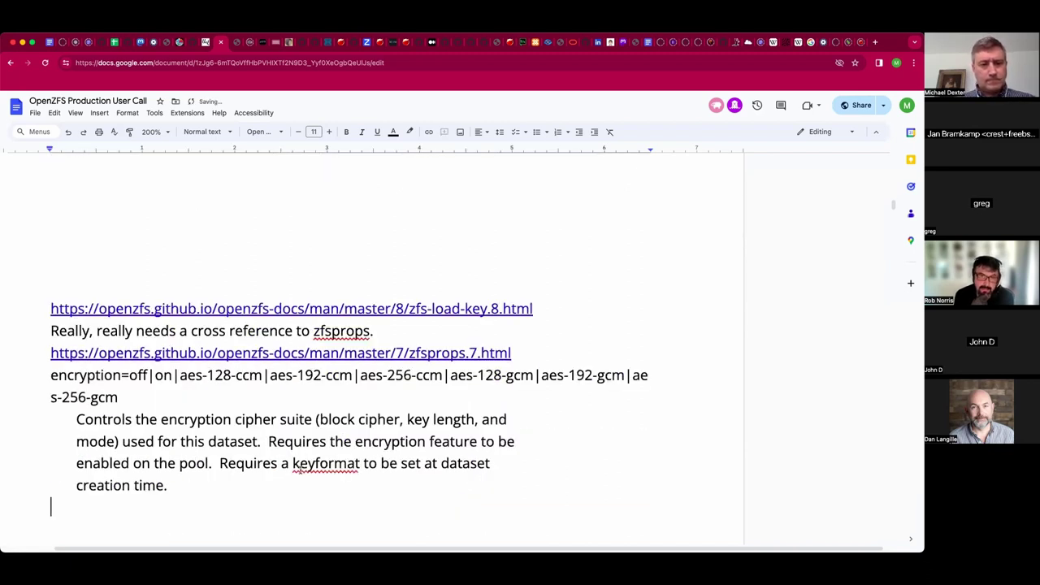
# Format the pasted encryption description in Courier at font size 9.
pyautogui.hotkey('shift', 'Up')
pyautogui.hotkey('shift', 'Up')
pyautogui.hotkey('shift', 'Up')
pyautogui.hotkey('shift', 'Up')
pyautogui.hotkey('shift', 'Up')
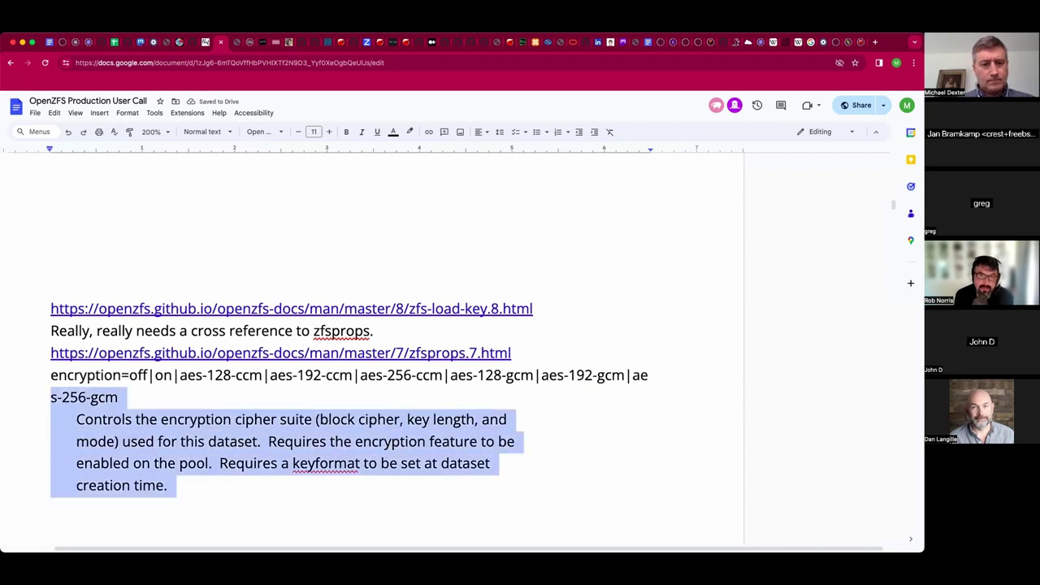
pyautogui.hotkey('shift', 'Up')
pyautogui.hotkey('shift', 'Up')
pyautogui.hotkey('shift', 'Down')
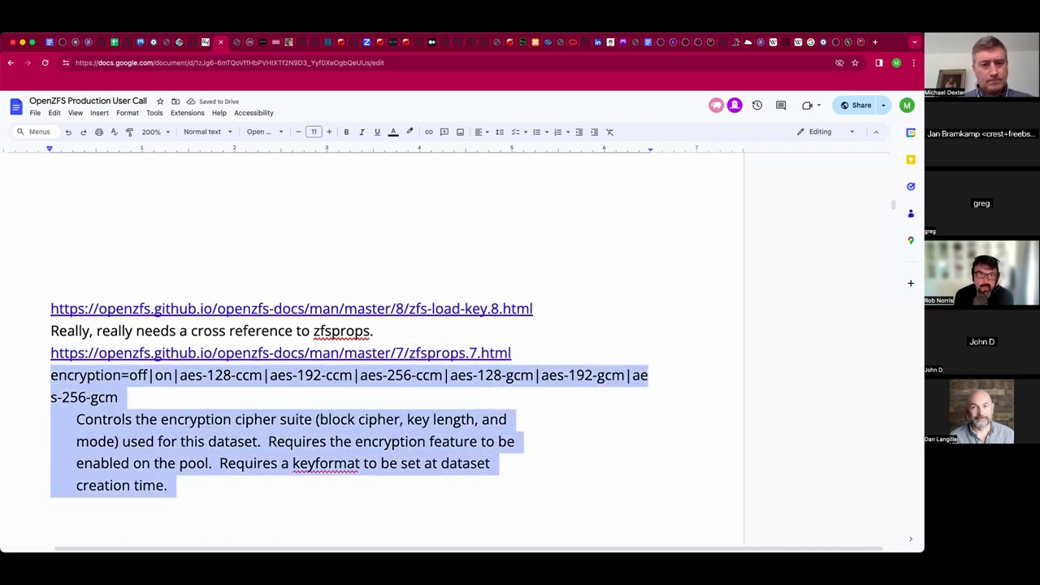
pyautogui.click(281, 131)
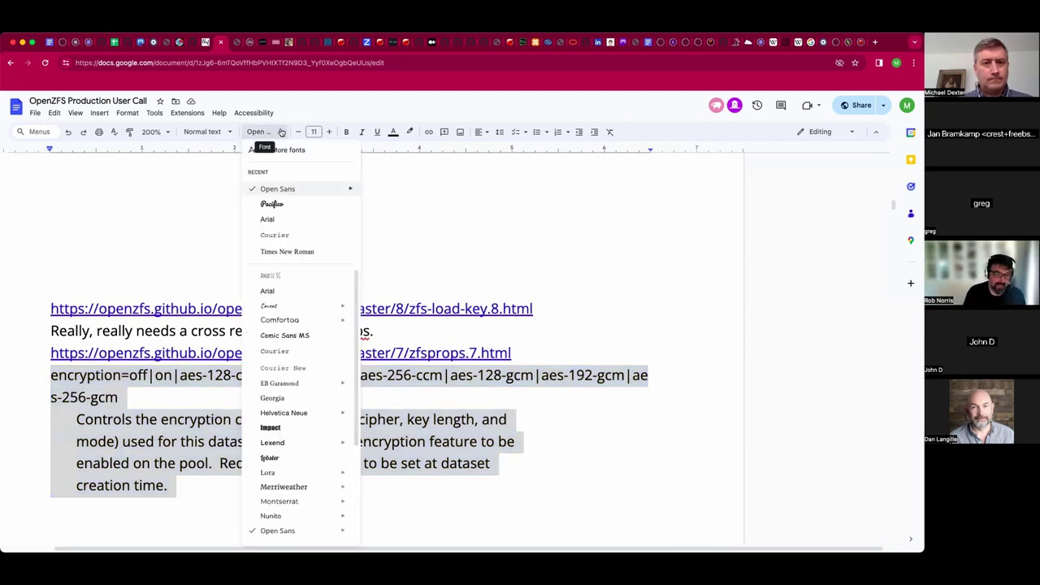
pyautogui.click(273, 235)
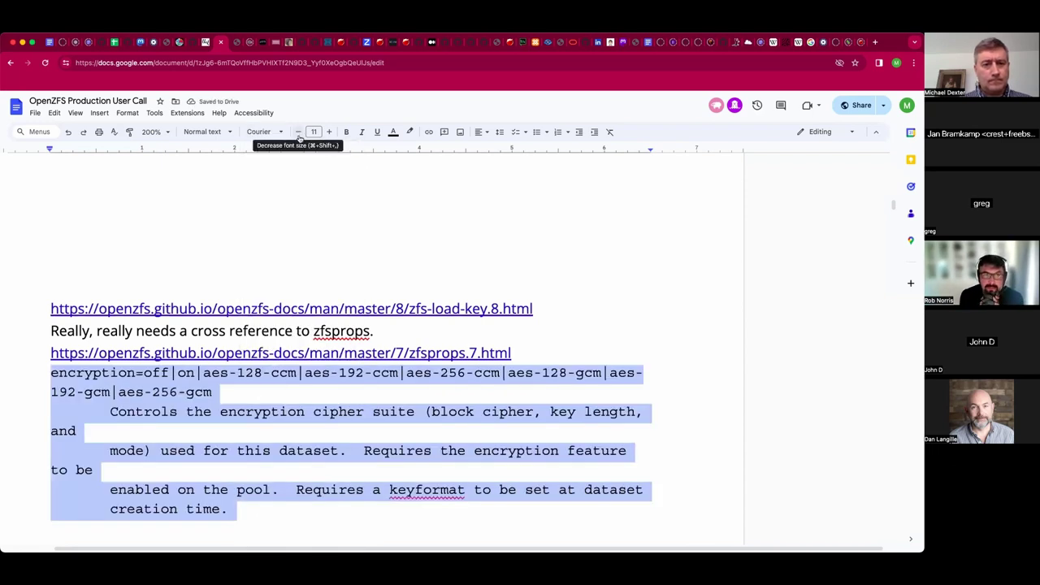
pyautogui.click(299, 132)
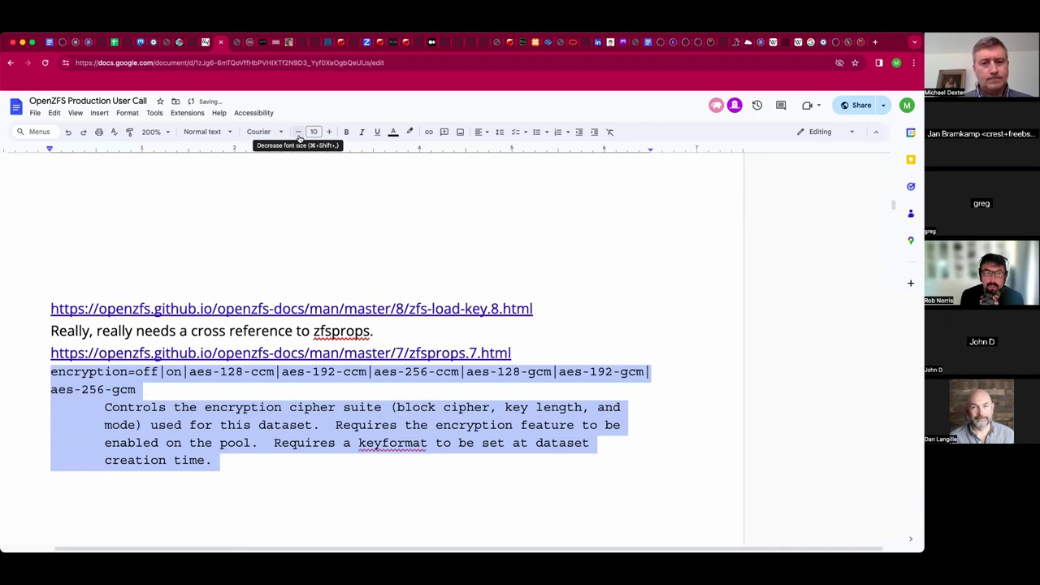
pyautogui.press('super+shift+comma')
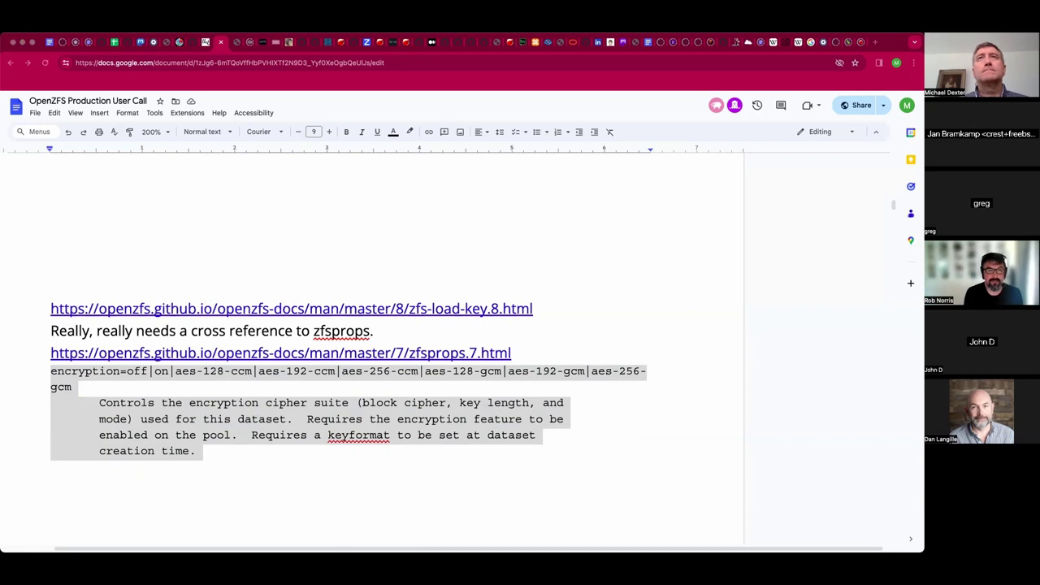
# Type 'Might b. fixed:' above the first link and insert blank lines before it.
pyautogui.click(165, 282)
pyautogui.click(166, 282)
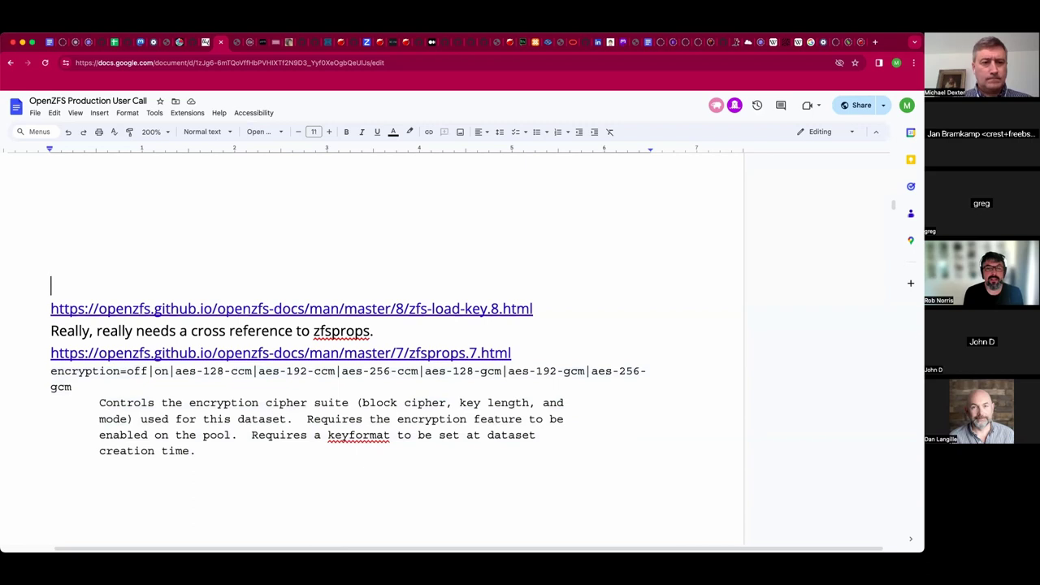
pyautogui.write('Might b. fixed:')
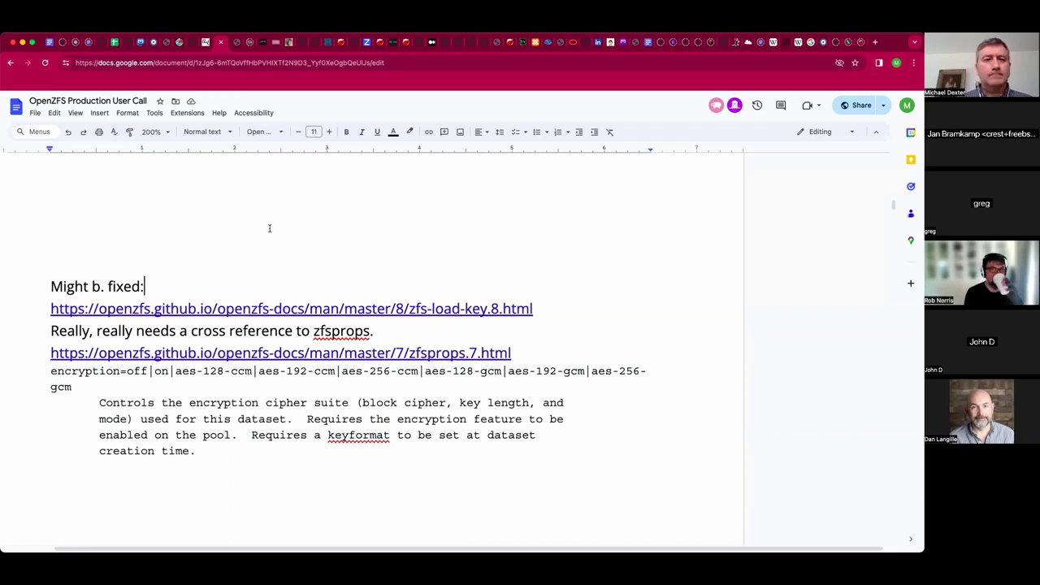
pyautogui.scroll(10, 269, 233)
pyautogui.scroll(-2, 270, 228)
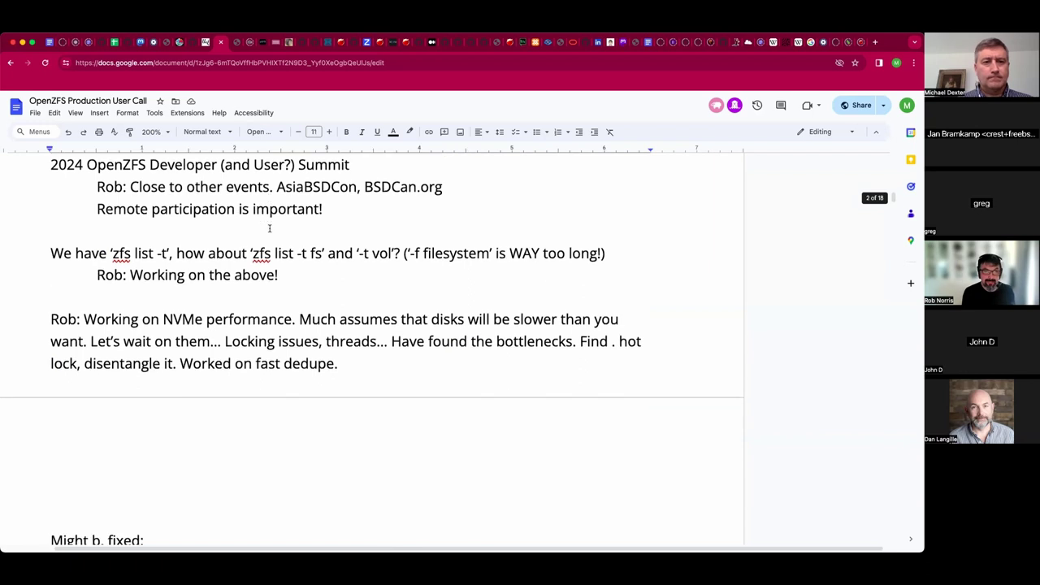
pyautogui.scroll(-1, 270, 230)
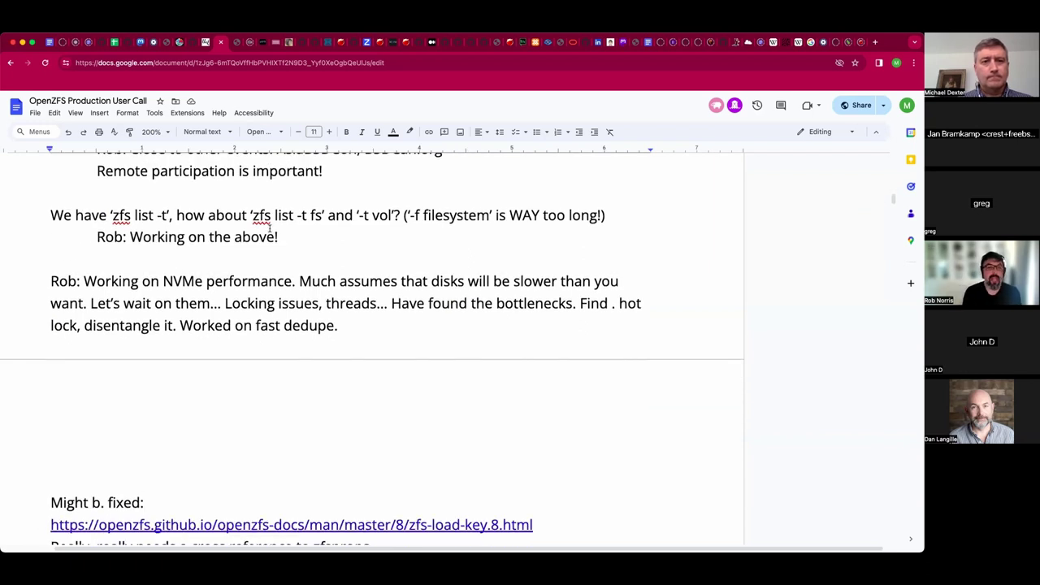
pyautogui.scroll(-1, 270, 228)
pyautogui.scroll(-1, 269, 229)
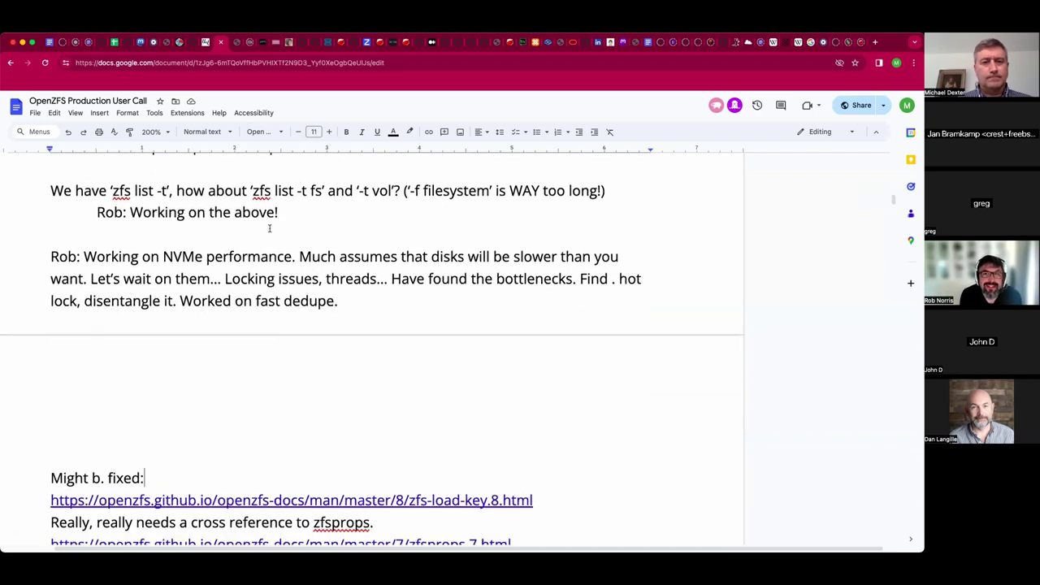
pyautogui.scroll(-1, 260, 244)
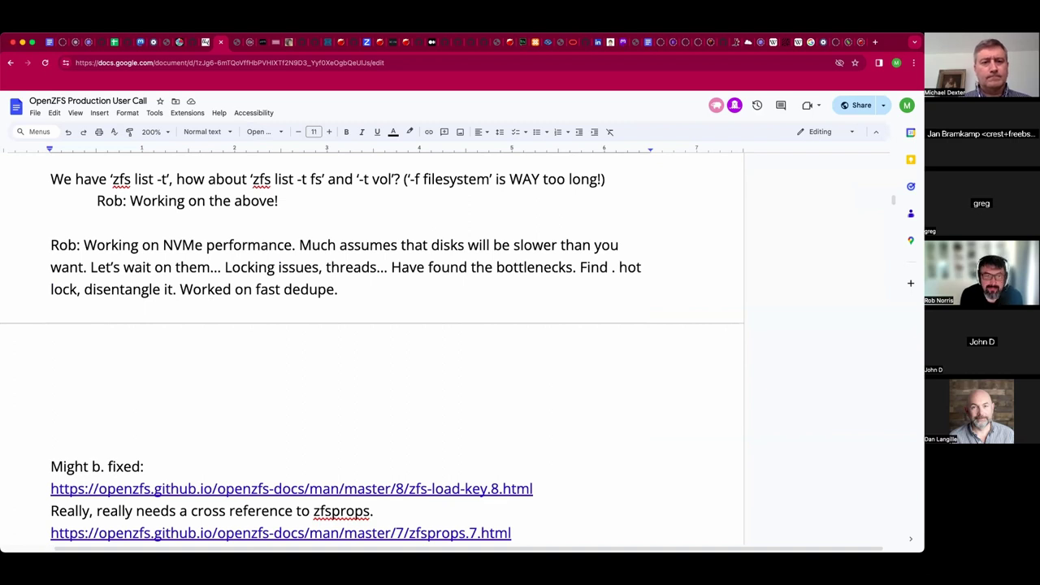
pyautogui.click(199, 349)
pyautogui.press('Return')
pyautogui.press('Return')
pyautogui.press('Return')
pyautogui.press('Return')
pyautogui.press('Return')
pyautogui.press('Return')
pyautogui.press('Return')
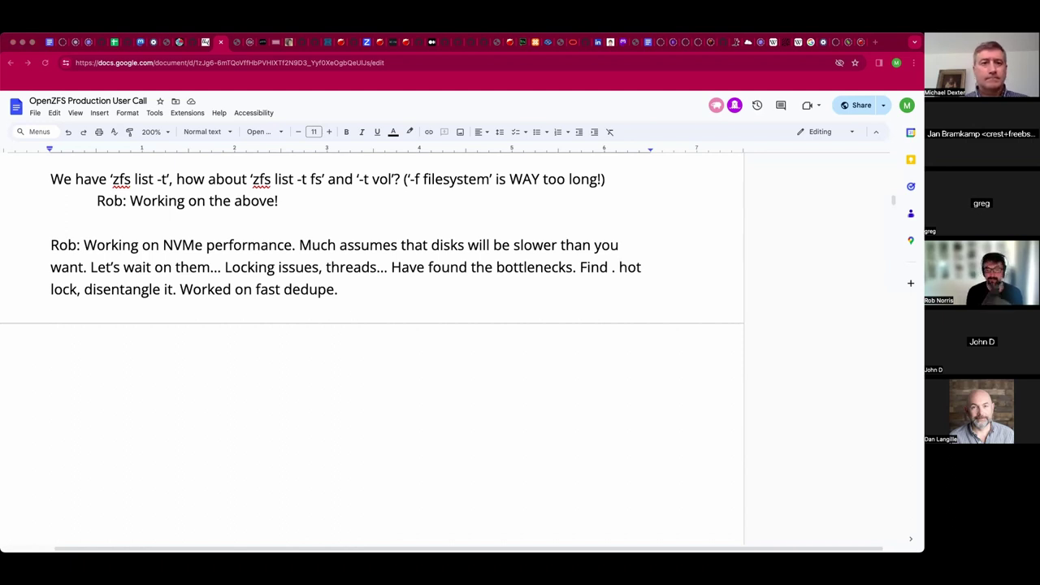
# Add the indented sub-note 'Note Linux file dedupe range. If identical, use the same storage.'.
pyautogui.click(183, 314)
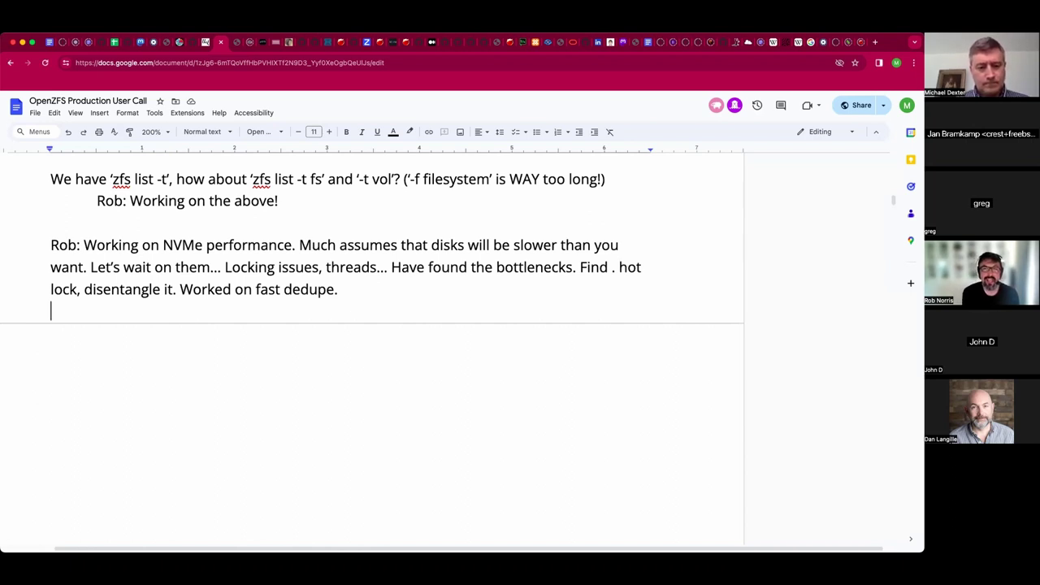
pyautogui.press('Tab')
pyautogui.write('Note Linux file dedupe range.')
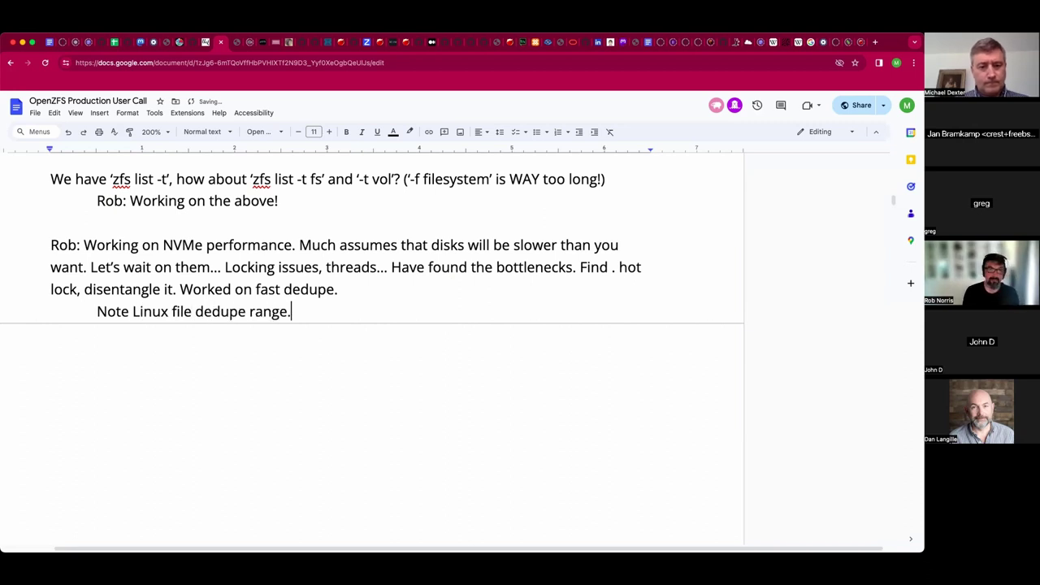
pyautogui.write(' i')
pyautogui.press('BackSpace')
pyautogui.write('If ')
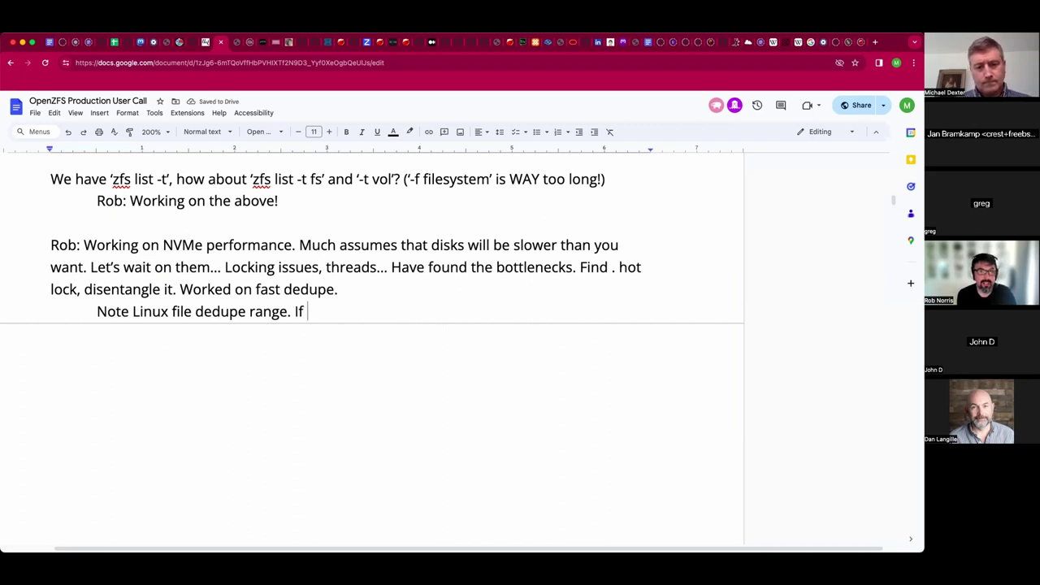
pyautogui.write('identica')
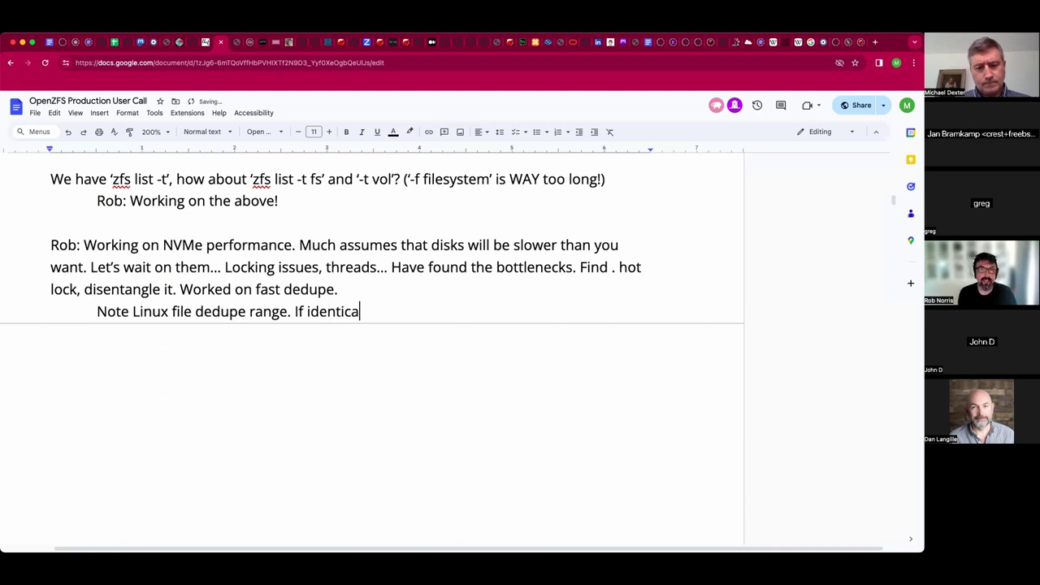
pyautogui.write('l, use the same storage.')
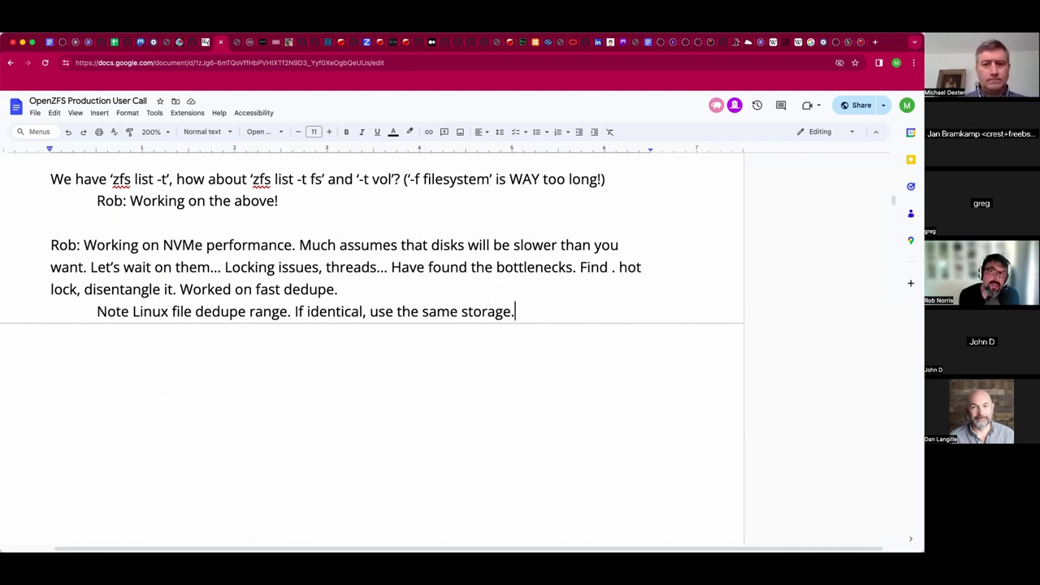
# Paste the ioctl_fideduperange man page URL indented below the note as a link.
pyautogui.press('Return')
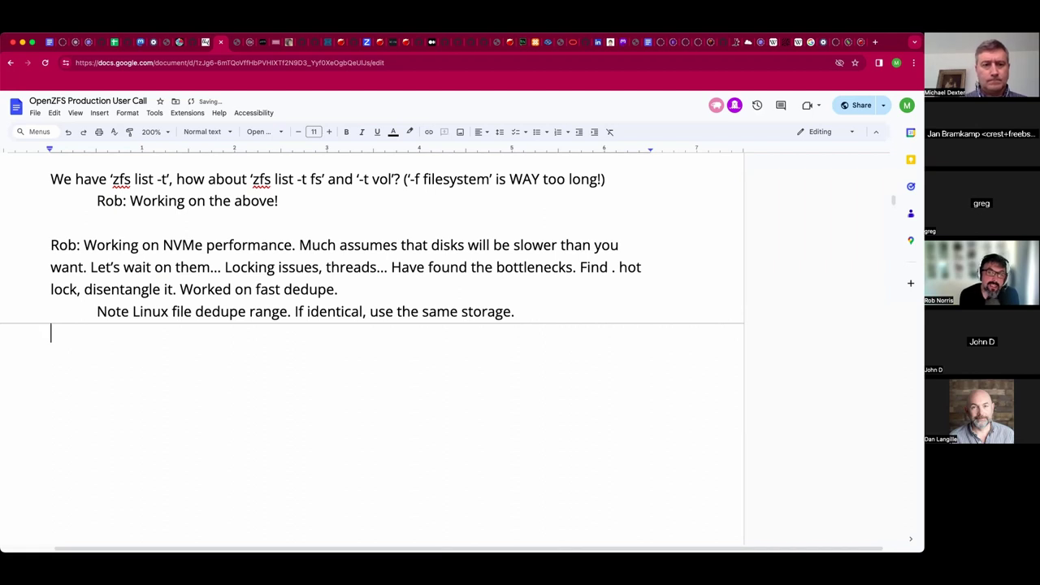
pyautogui.press('Tab')
pyautogui.write('https://man7.org/linux/man-pages/man2/ioctl_fideduperange.2.html')
pyautogui.write('?')
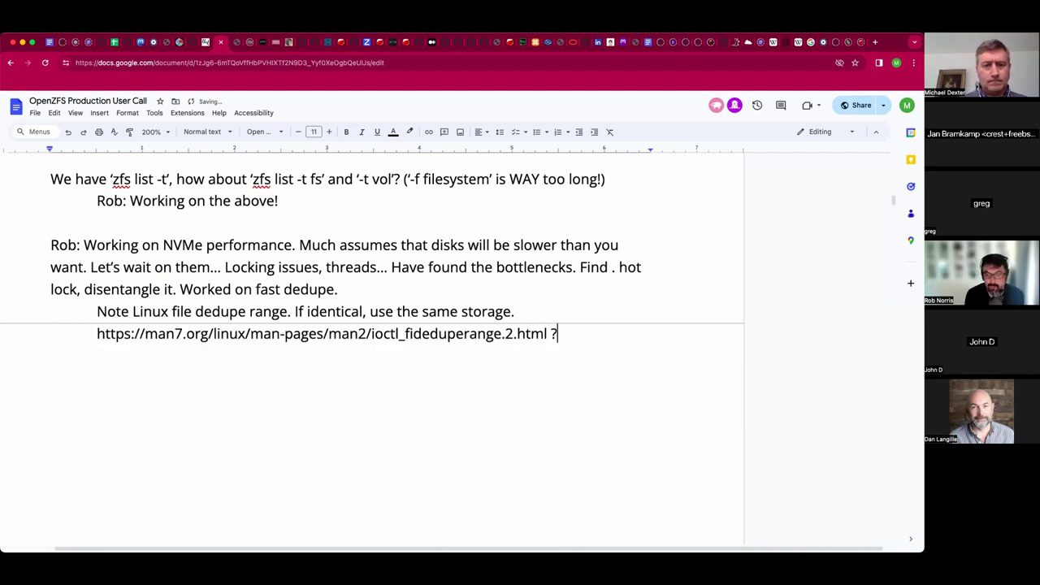
pyautogui.press('BackSpace')
pyautogui.press('BackSpace')
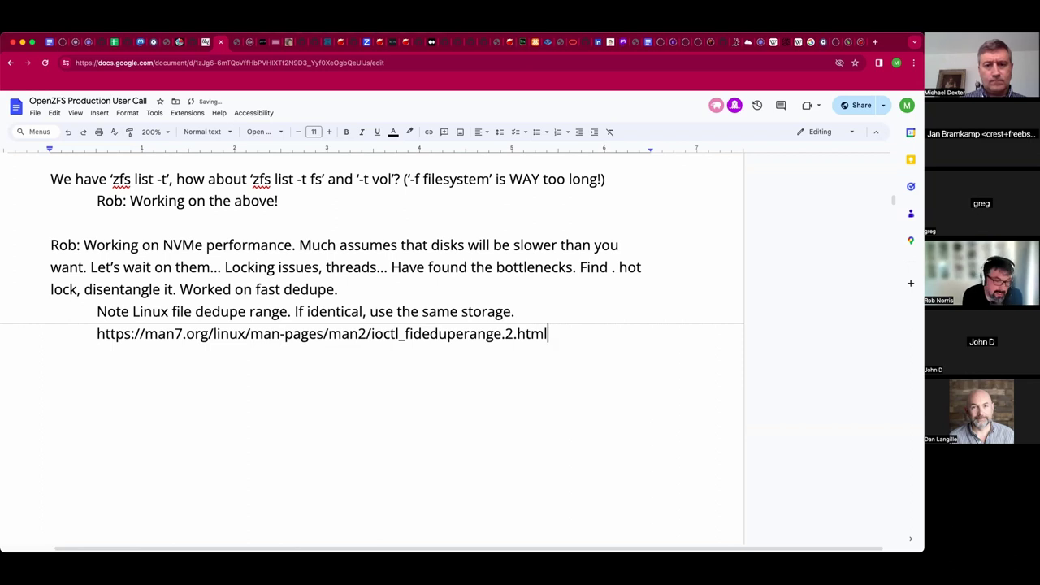
pyautogui.press('Return')
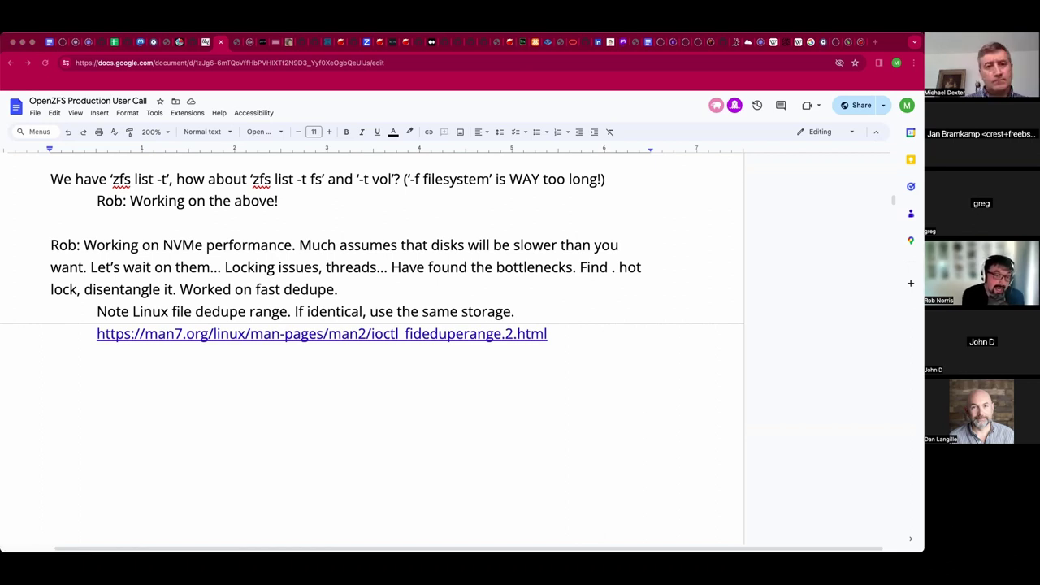
# Type the question on exposing FreeBSD copy file range facilities: ZFS-specific syntax or FreeBSD-specific tools.
pyautogui.click(156, 367)
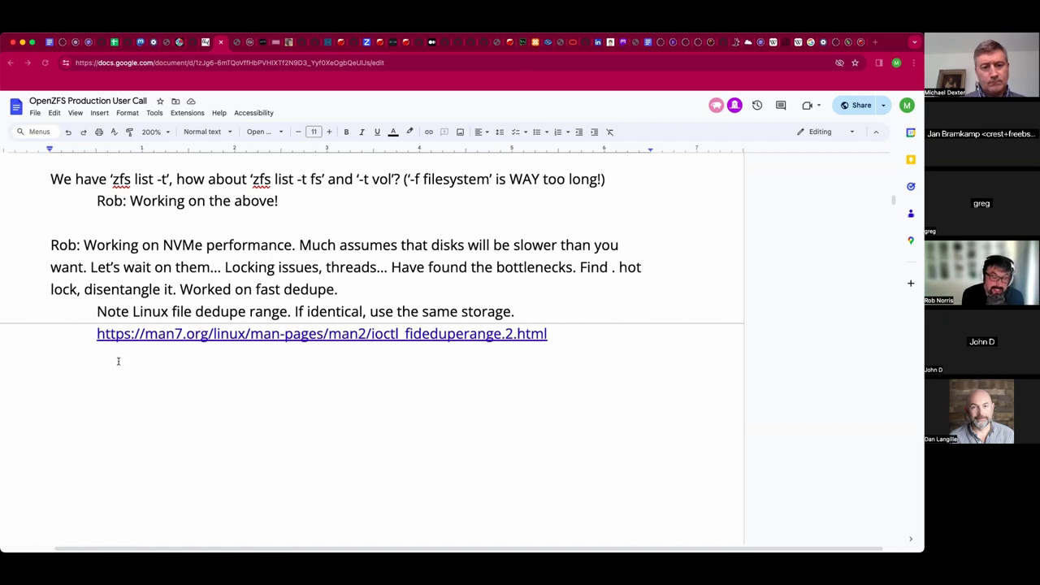
pyautogui.write('Q: ')
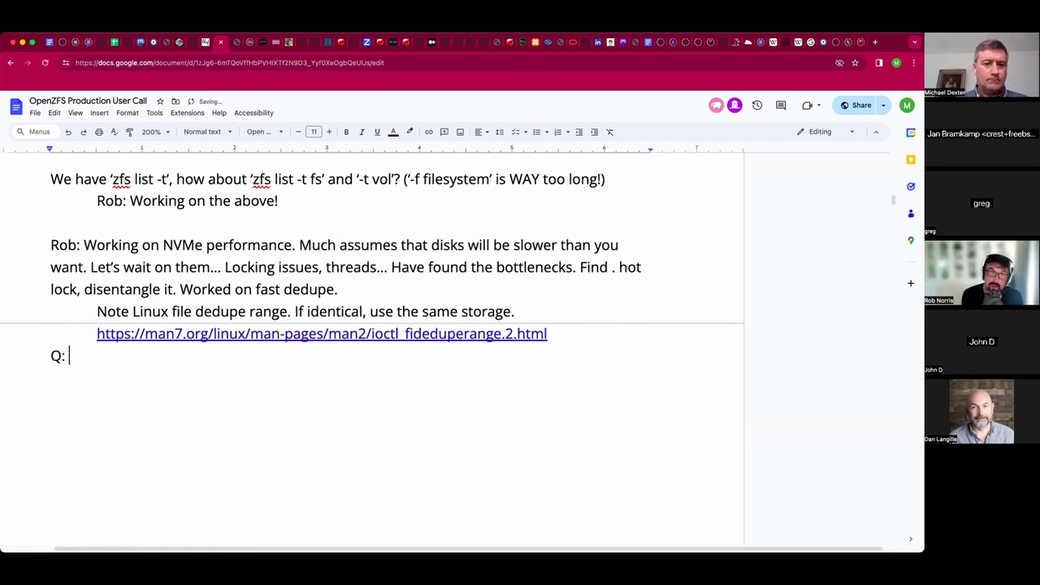
pyautogui.write('Sin')
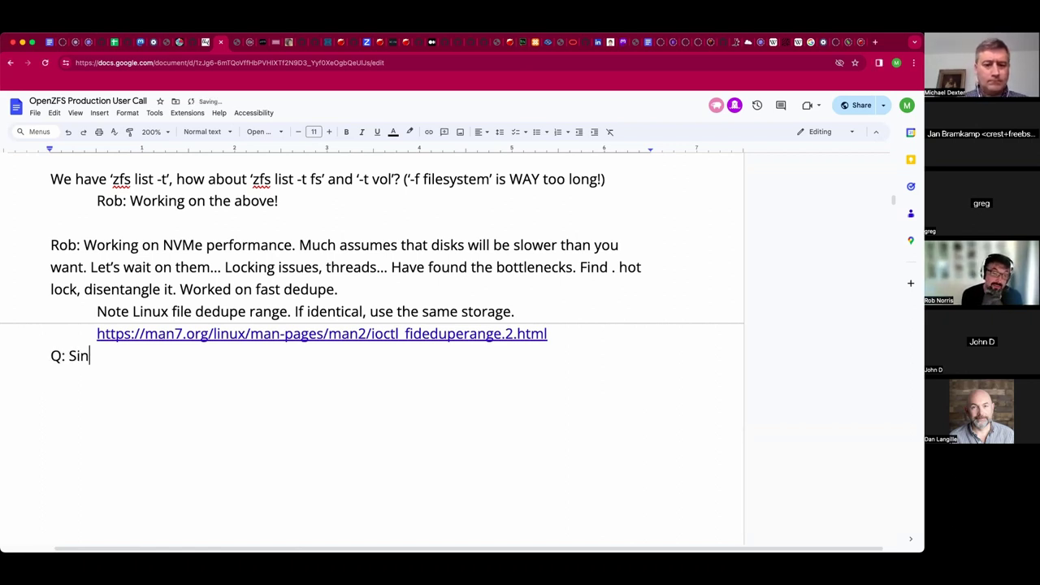
pyautogui.write('ce Fre')
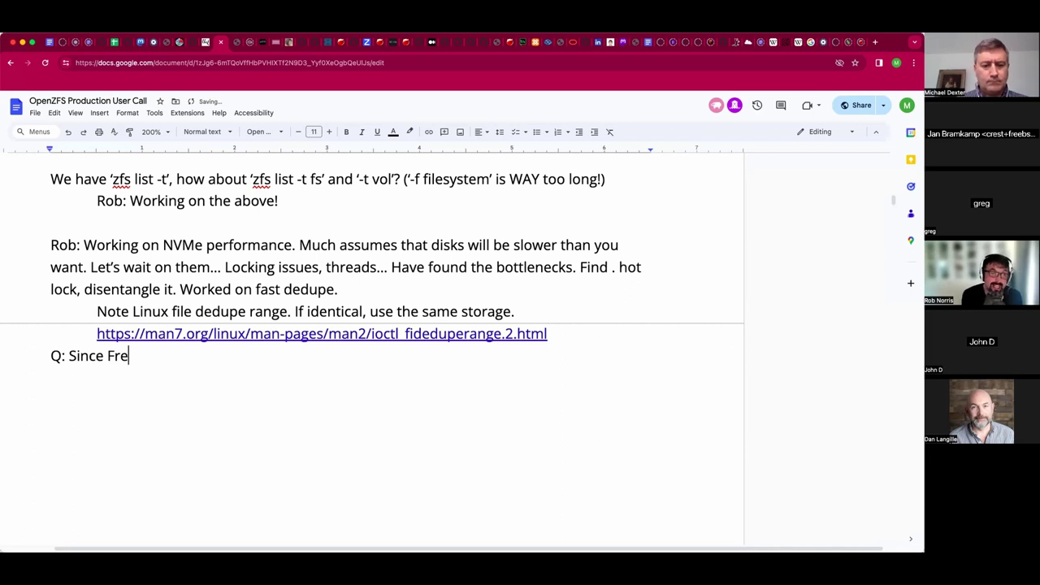
pyautogui.write('eBSD only has ')
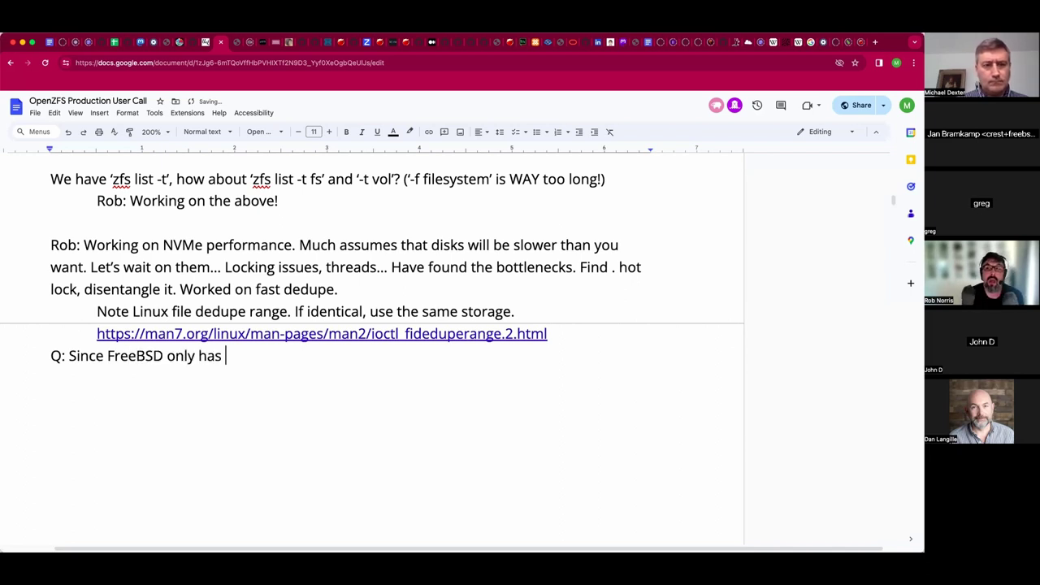
pyautogui.write('copy file range.')
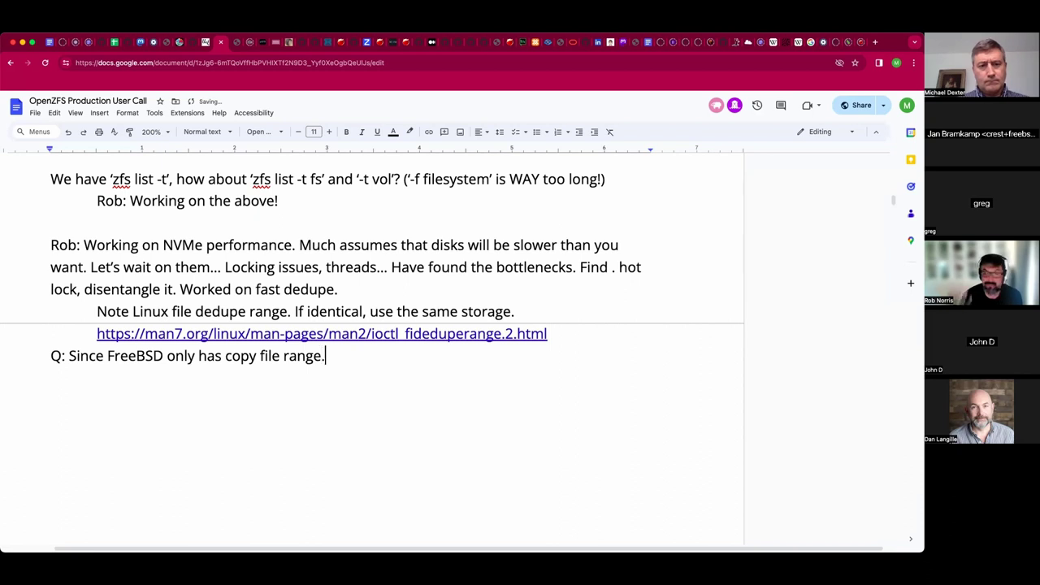
pyautogui.write('.. are there')
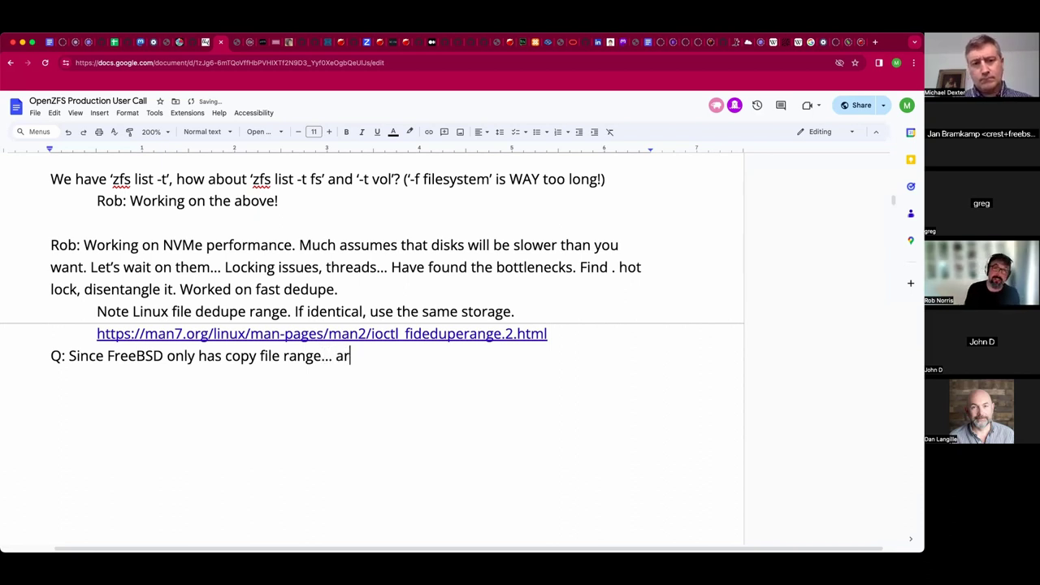
pyautogui.press('BackSpace')
pyautogui.press('BackSpace')
pyautogui.press('BackSpace')
pyautogui.press('BackSpace')
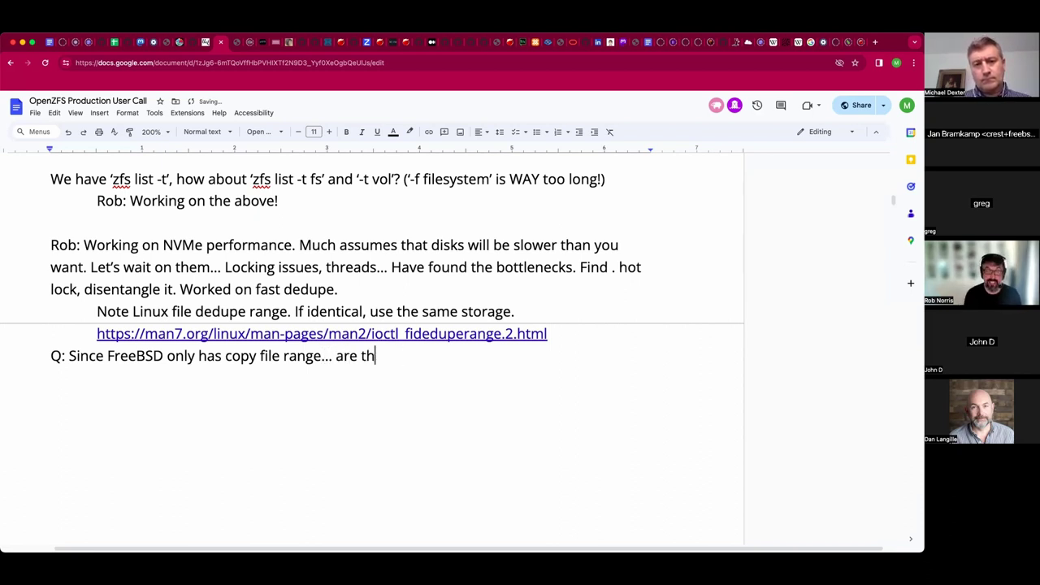
pyautogui.press('BackSpace')
pyautogui.press('BackSpace')
pyautogui.press('BackSpace')
pyautogui.press('BackSpace')
pyautogui.press('BackSpace')
pyautogui.press('BackSpace')
pyautogui.write('how ')
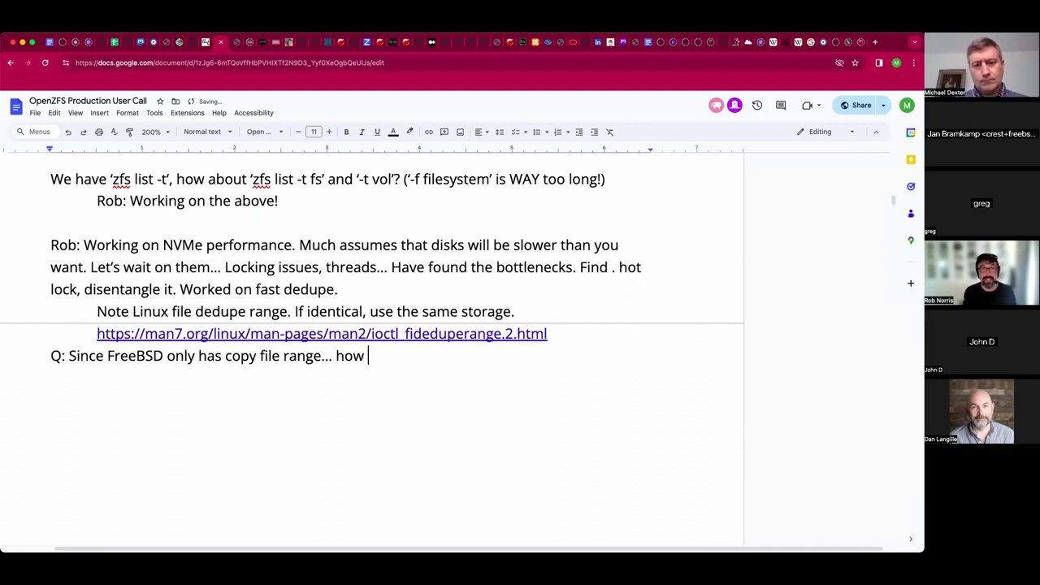
pyautogui.write('do we expose tho')
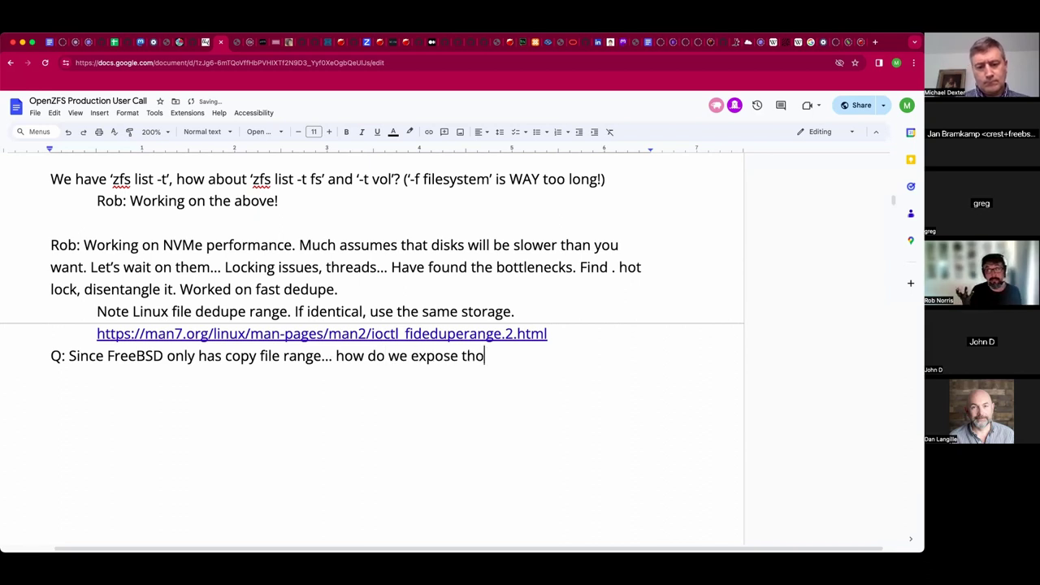
pyautogui.write('se facilities? ')
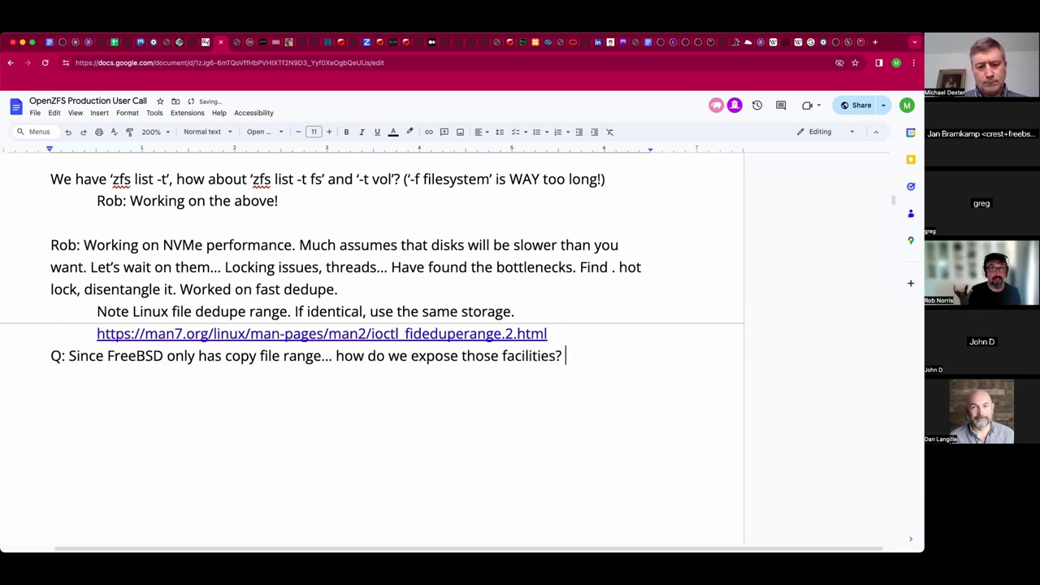
pyautogui.write('ZFS-specific')
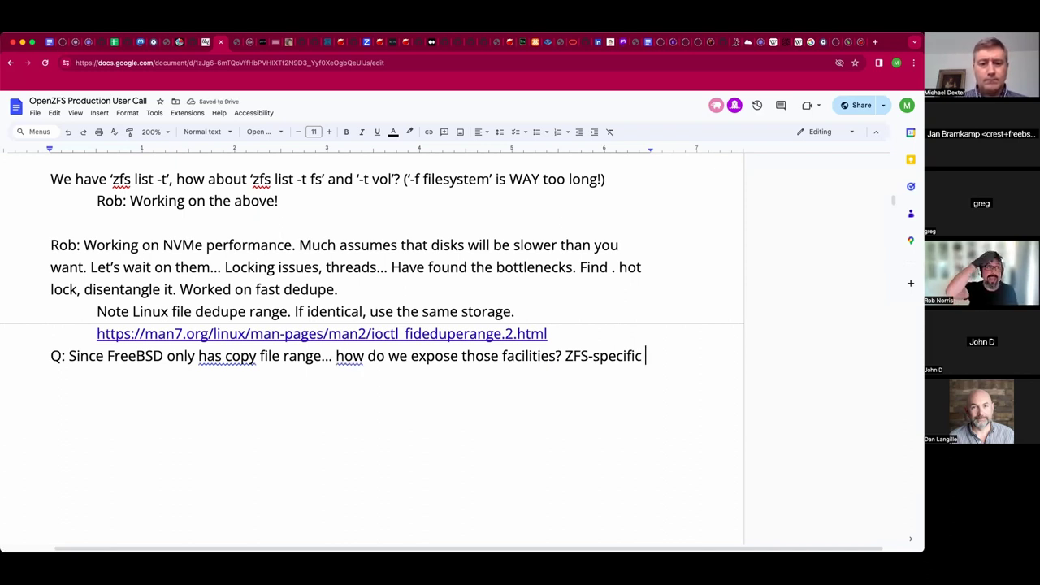
pyautogui.write('syntax')
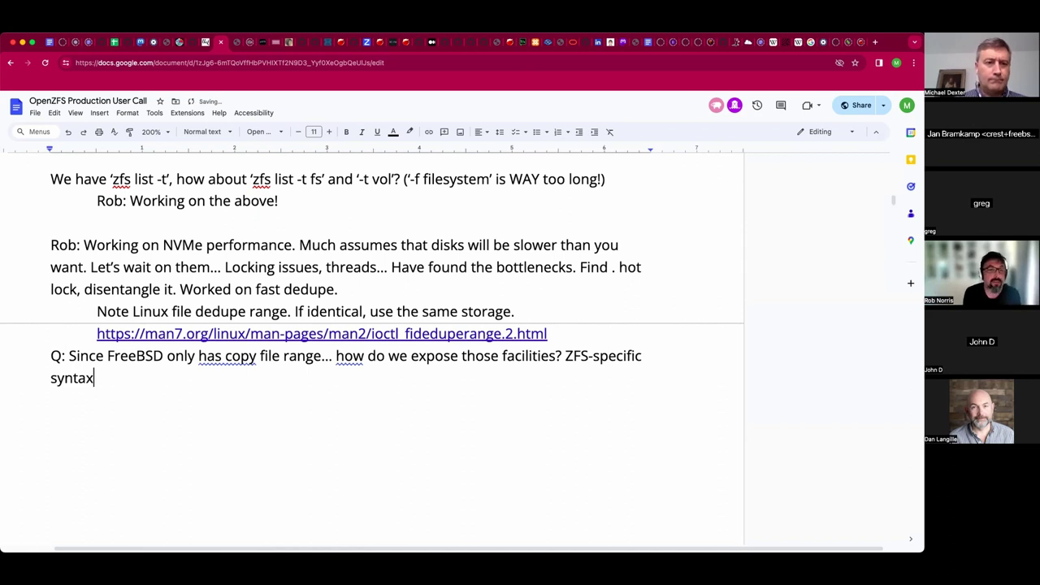
pyautogui.write('? Or ')
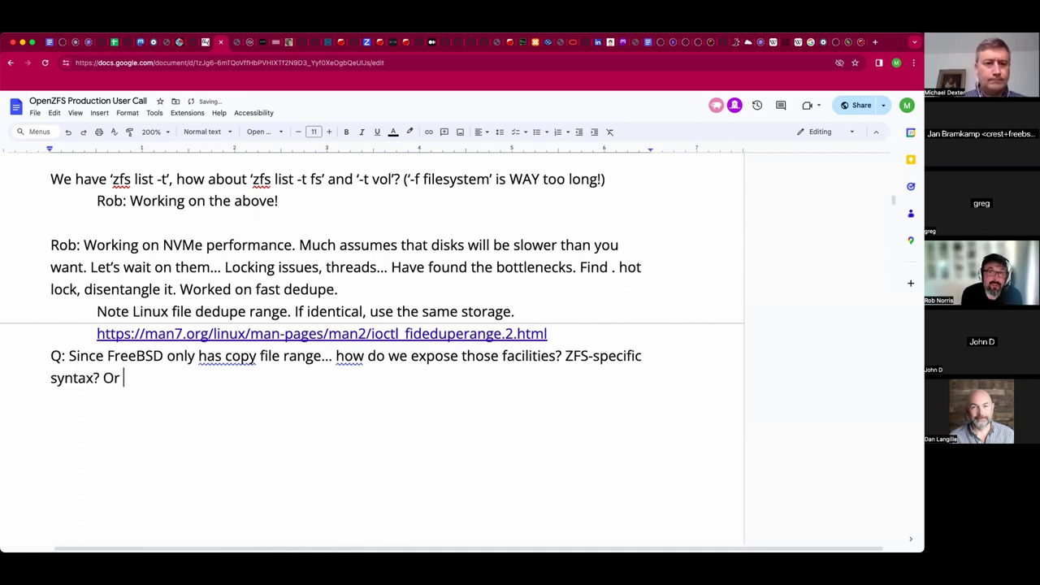
pyautogui.write('write Fre')
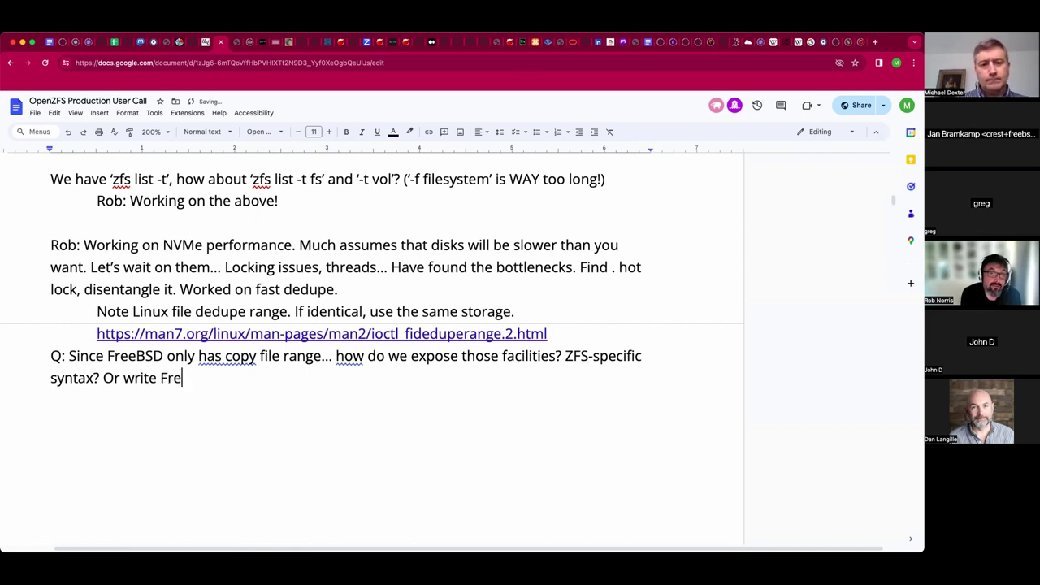
pyautogui.write('eBSD-specifi')
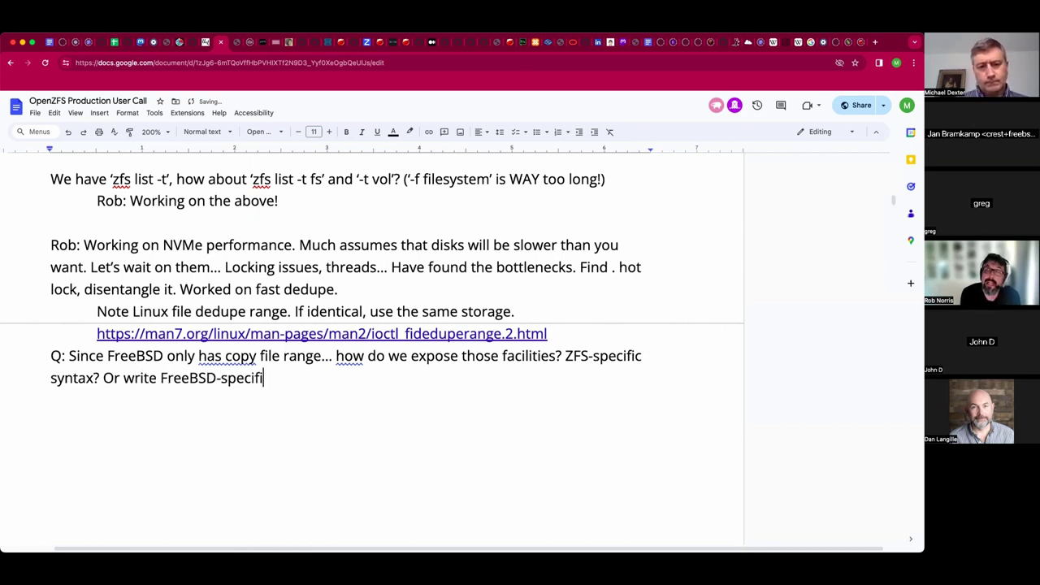
pyautogui.write('c tools.')
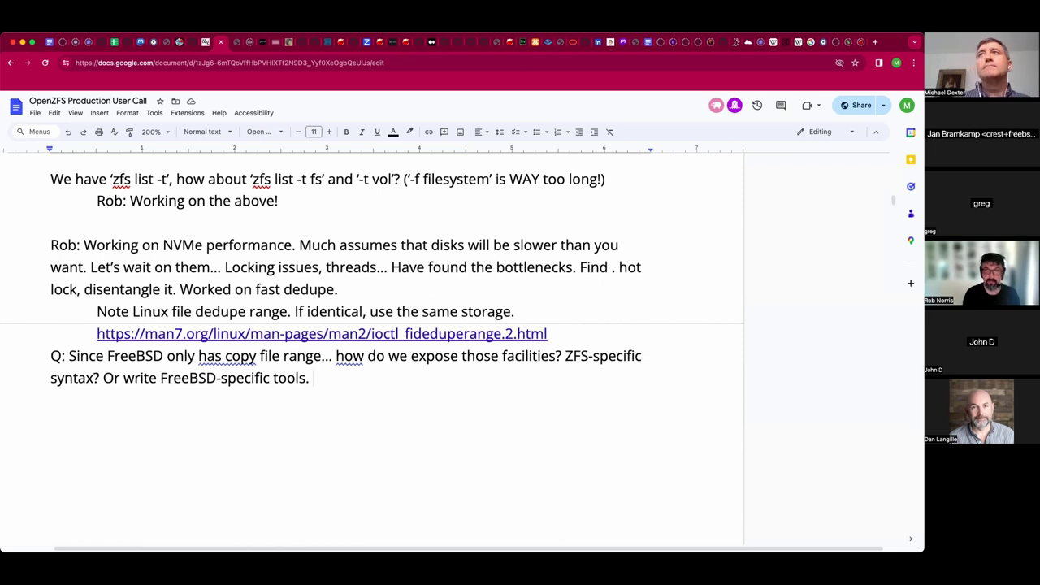
# End the question with a question mark and begin a participant's answer label.
pyautogui.click(522, 363)
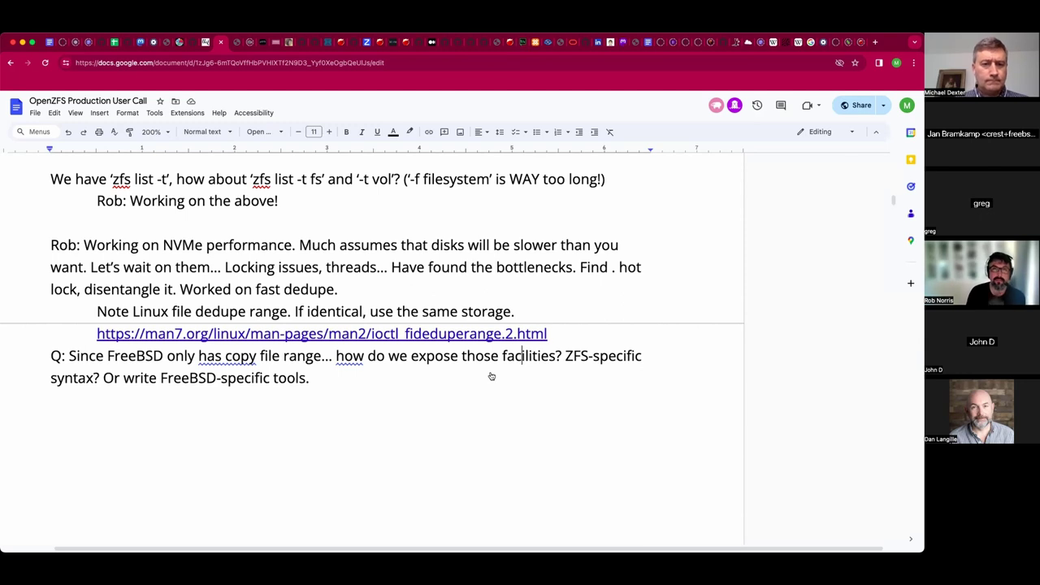
pyautogui.click(309, 378)
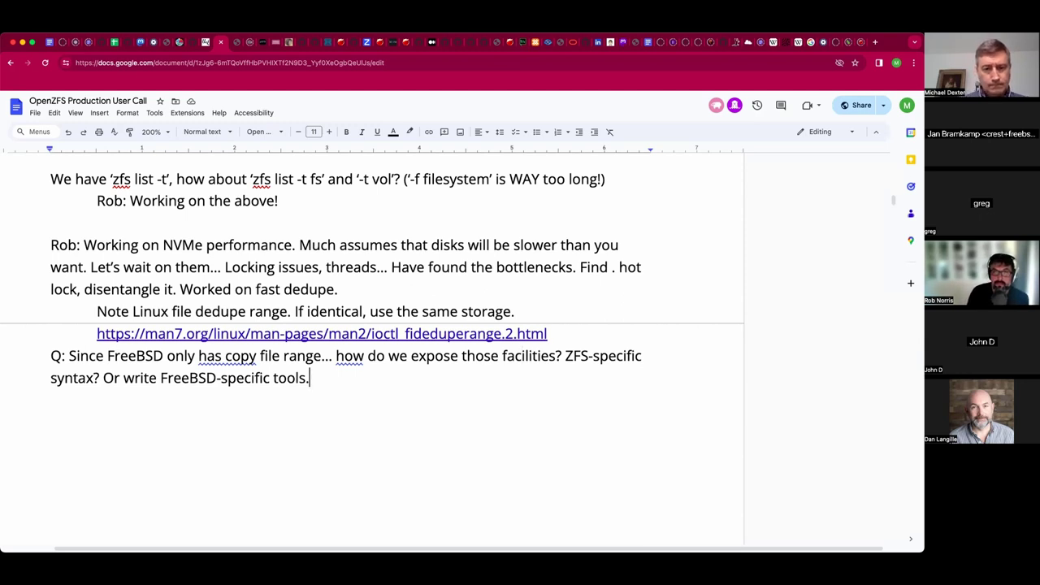
pyautogui.press('BackSpace')
pyautogui.write('?')
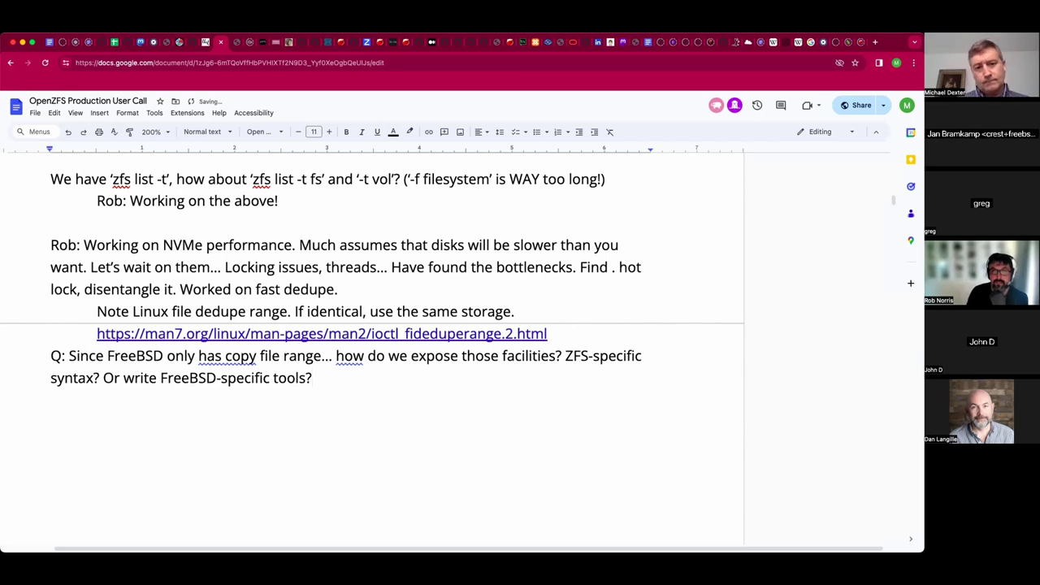
pyautogui.write('A')
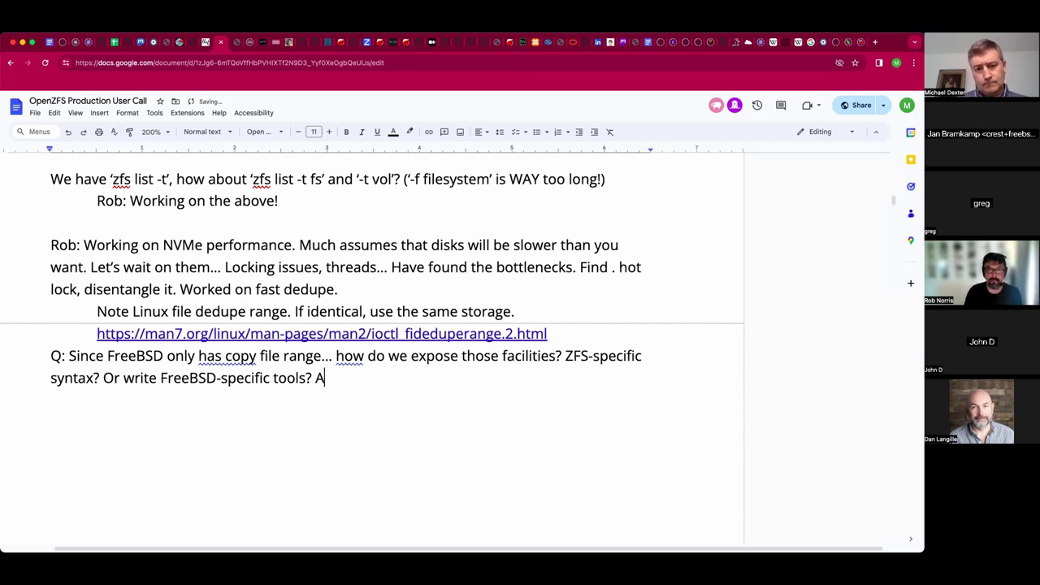
pyautogui.press('BackSpace')
pyautogui.write('Jan: ')
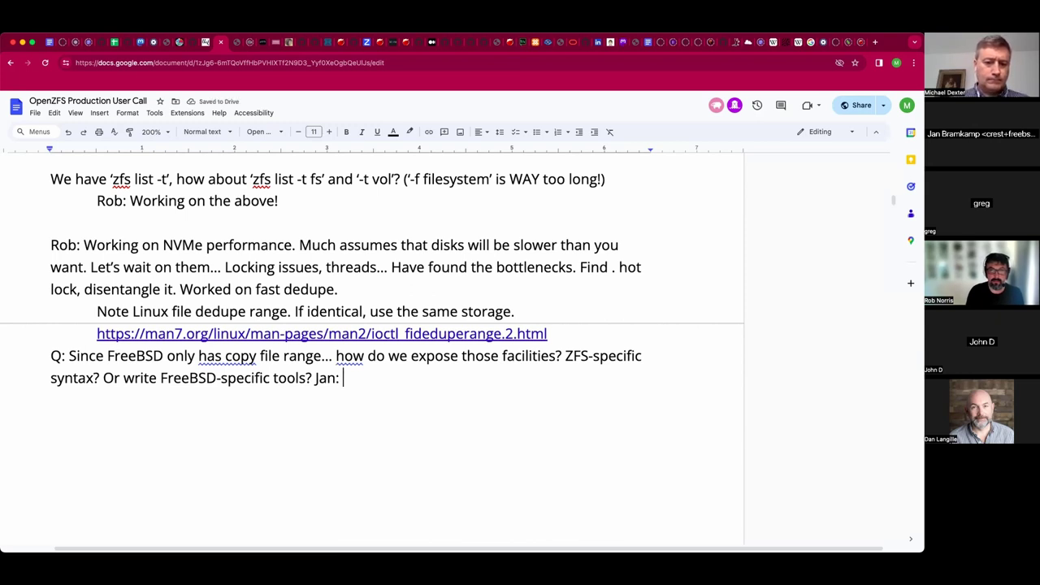
pyautogui.write('B')
# Answer that users are warned against clones for jails: some benefit, many downsides, origin-dataset dependencies.
pyautogui.press('BackSpace')
pyautogui.write('you re')
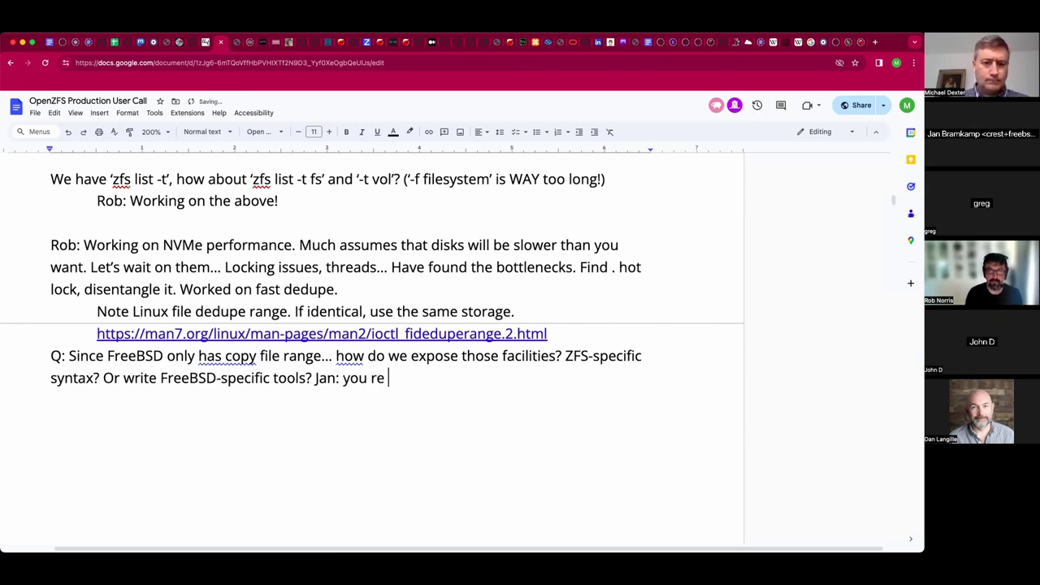
pyautogui.press('BackSpace')
pyautogui.press('BackSpace')
pyautogui.press('BackSpace')
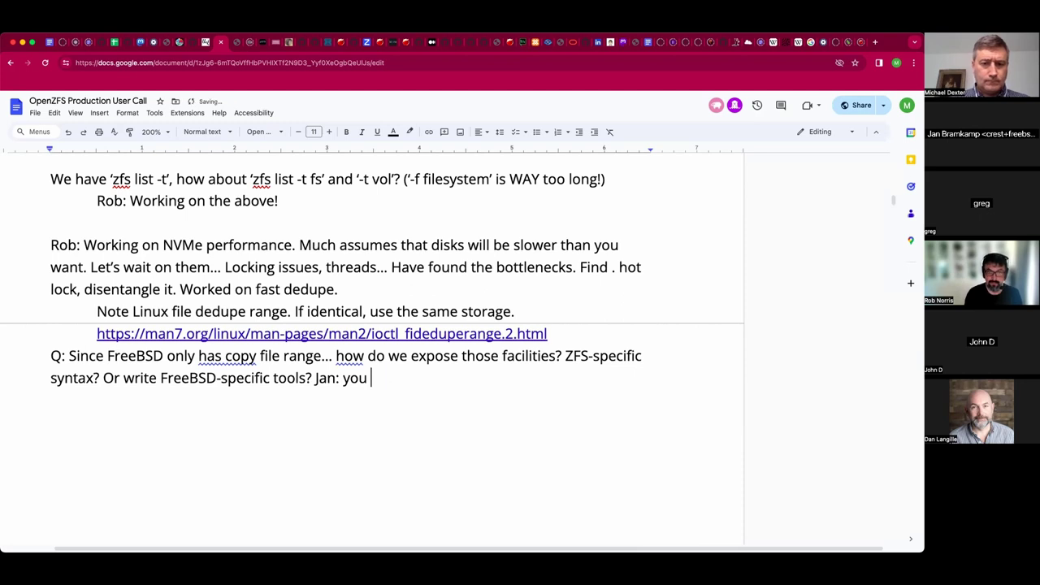
pyautogui.write('are war')
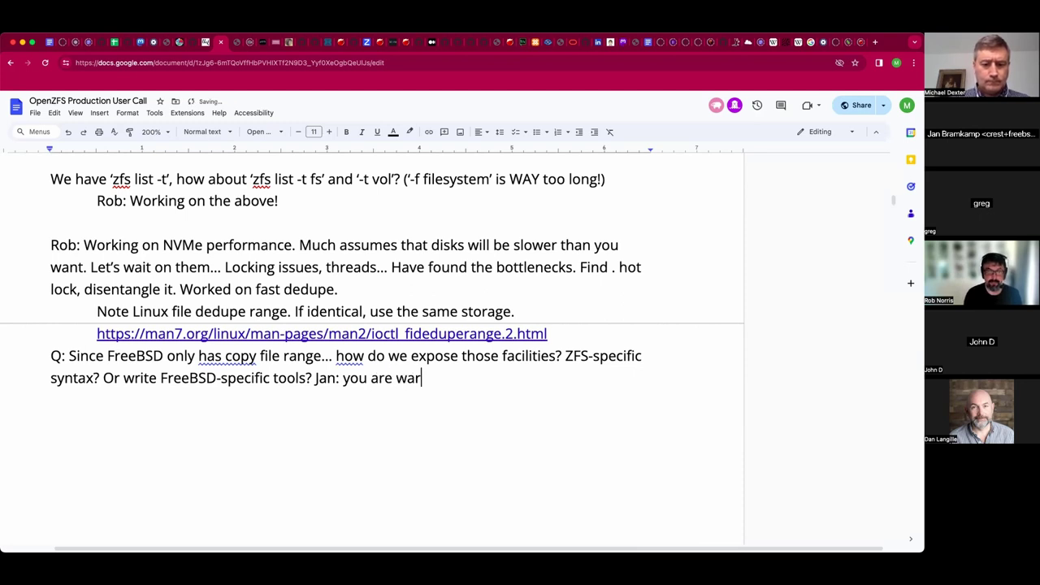
pyautogui.write('ned of u')
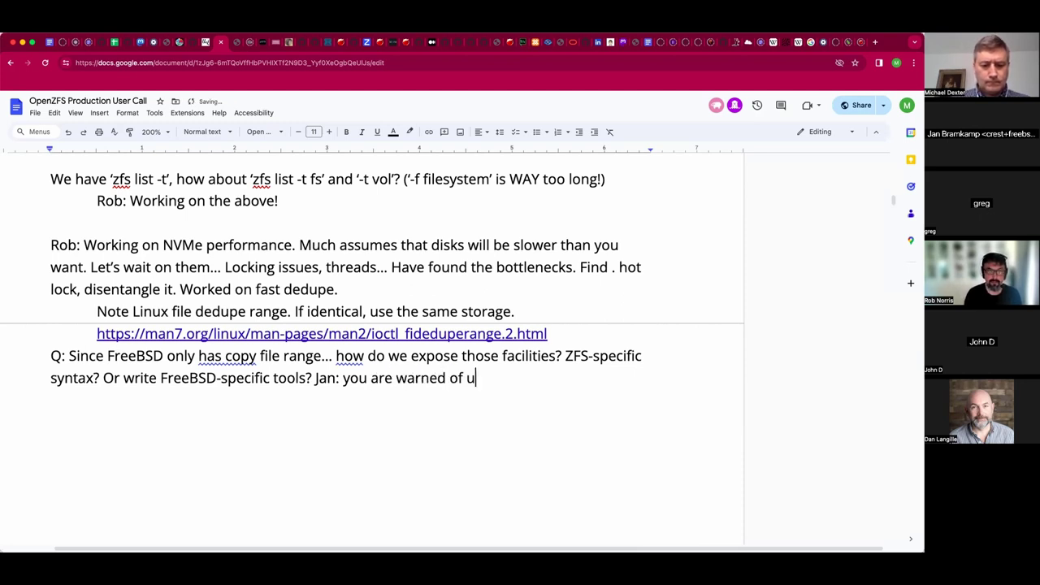
pyautogui.write('sing clone when cre')
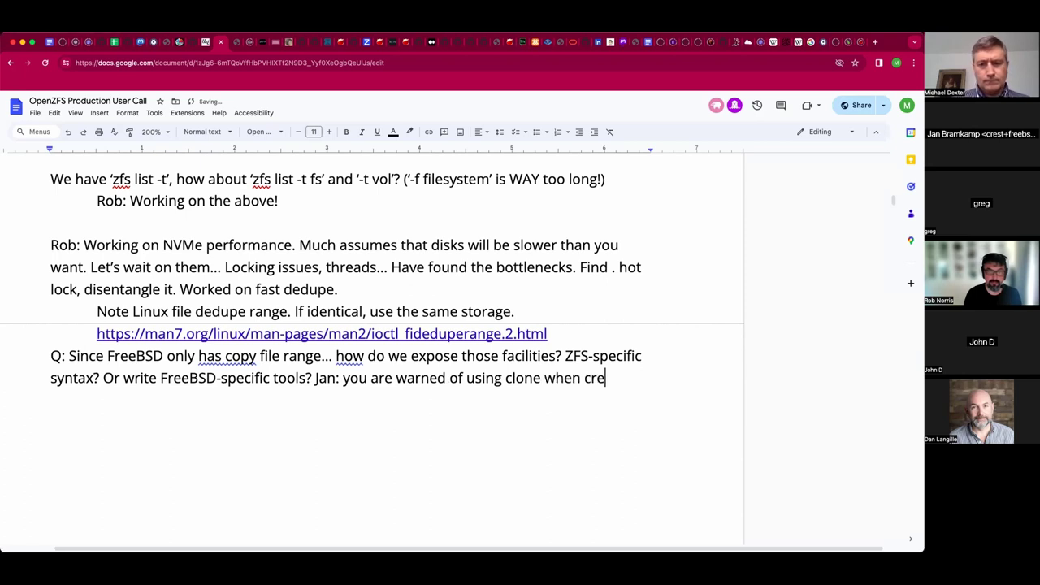
pyautogui.write('ating jails. ')
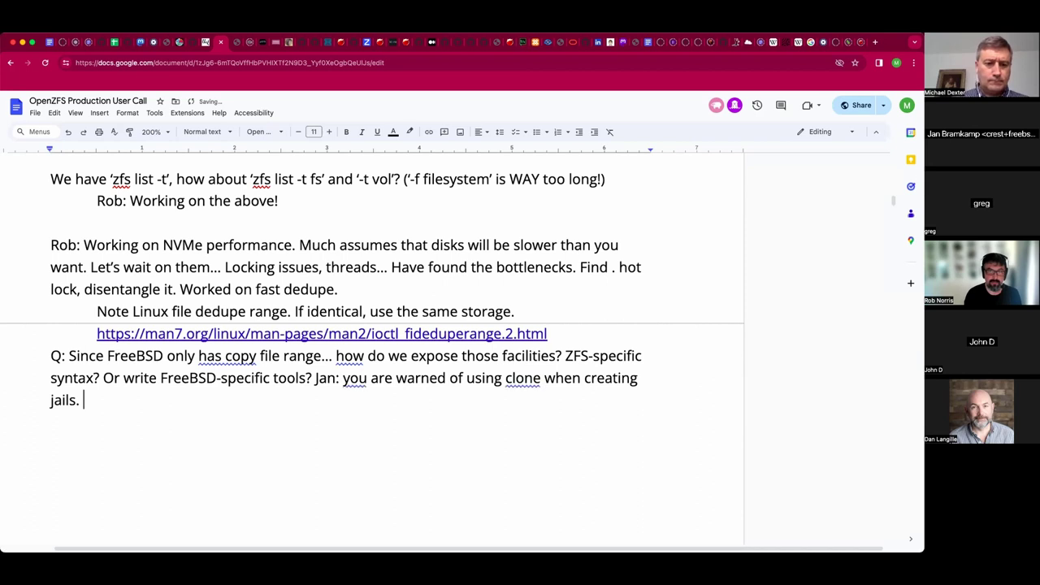
pyautogui.write('Som')
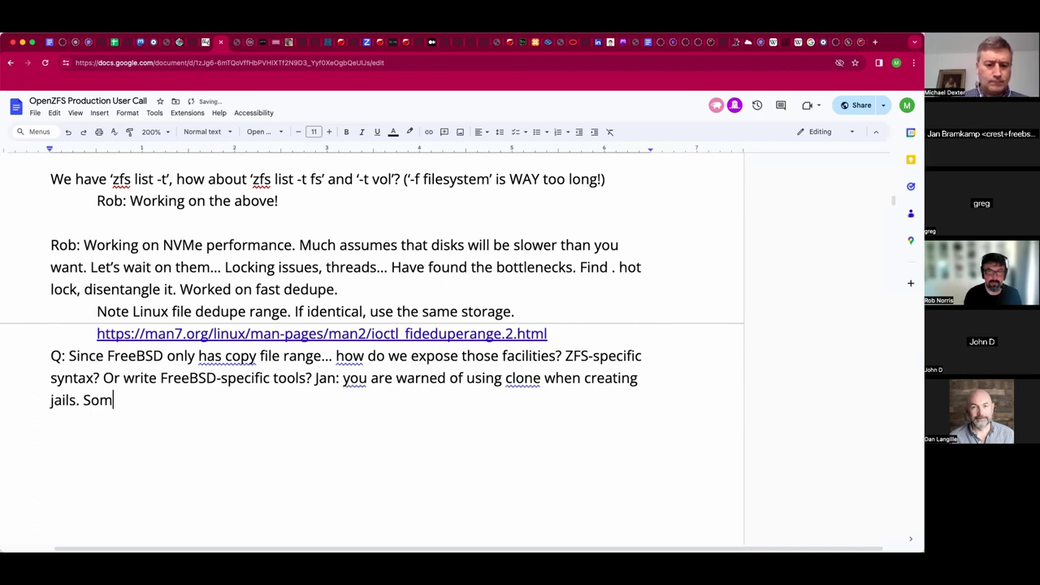
pyautogui.write('e benefit but ')
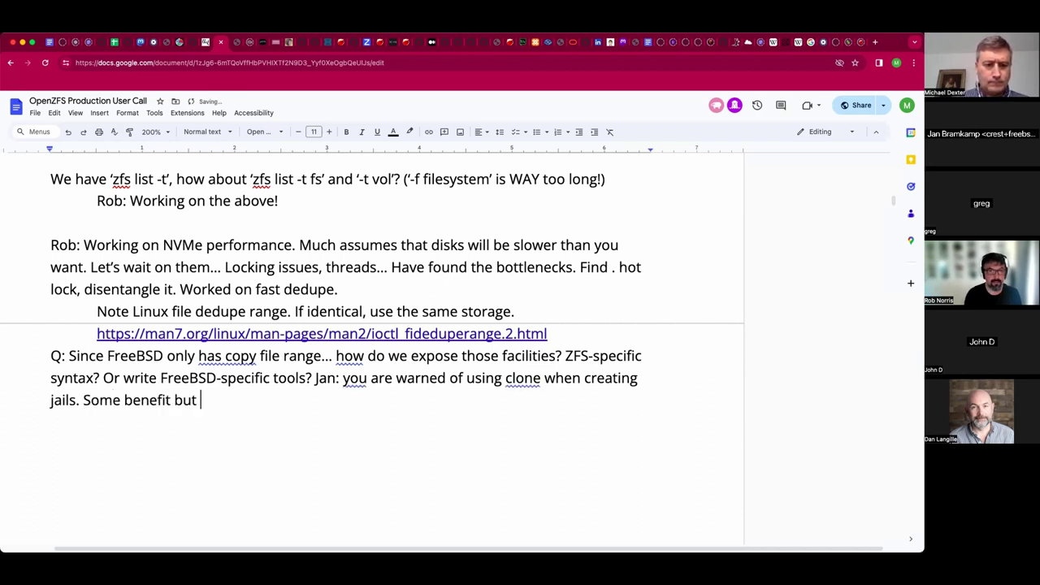
pyautogui.write('many dou')
pyautogui.press('BackSpace')
pyautogui.write('wnsides.')
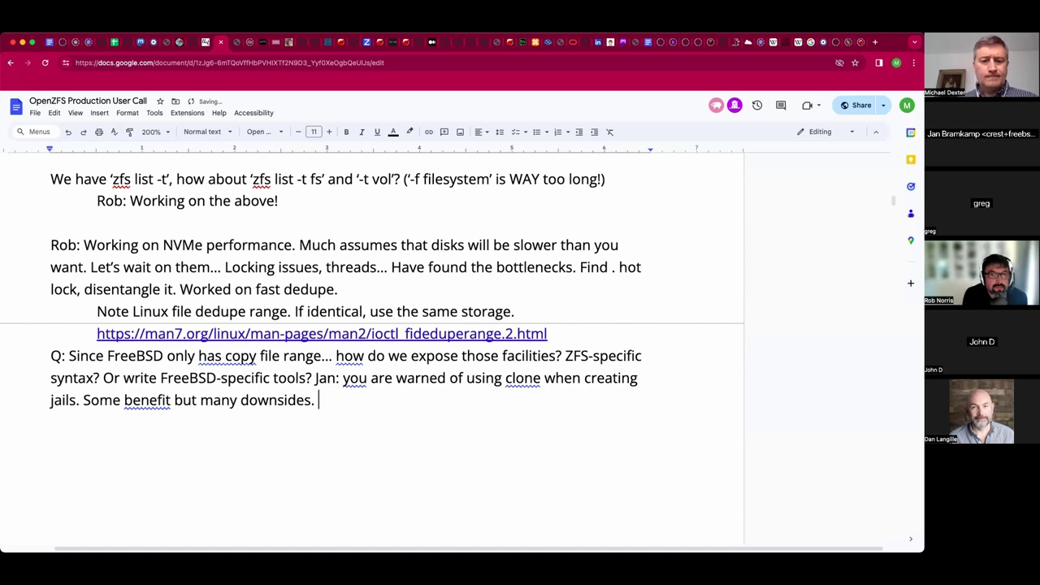
pyautogui.write(' Movi')
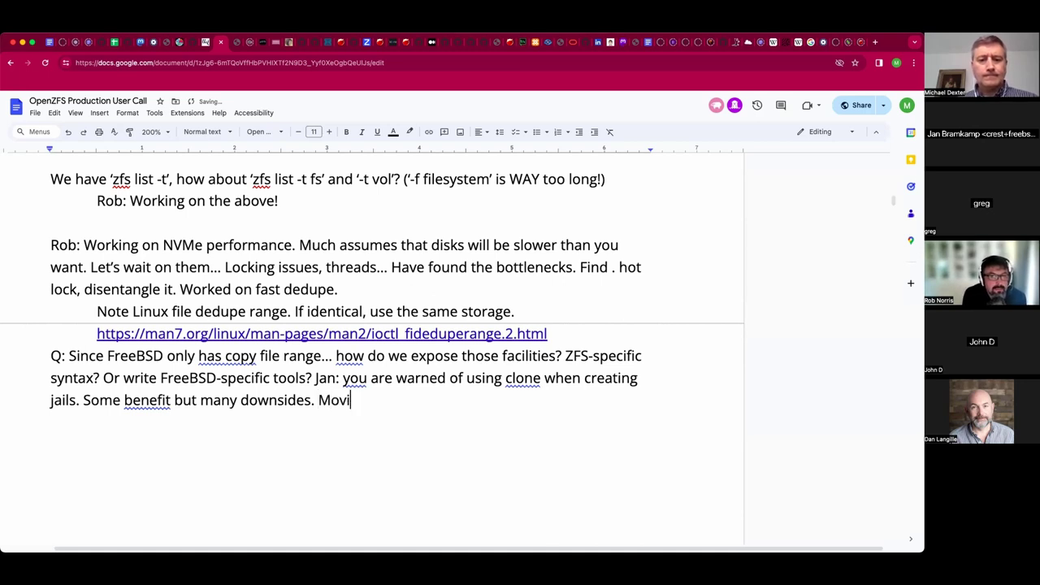
pyautogui.write('ng a jail ')
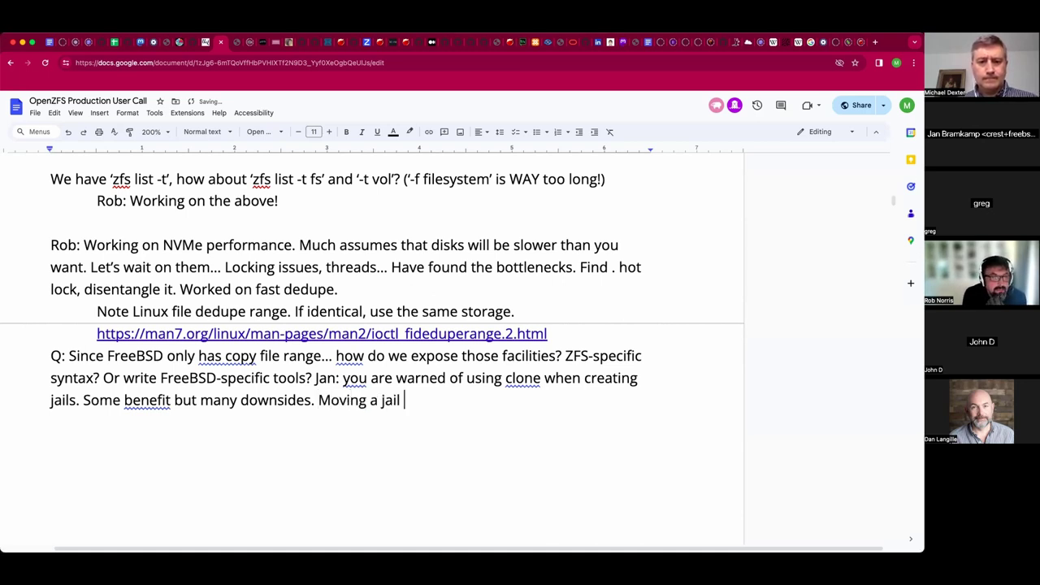
pyautogui.write('between ')
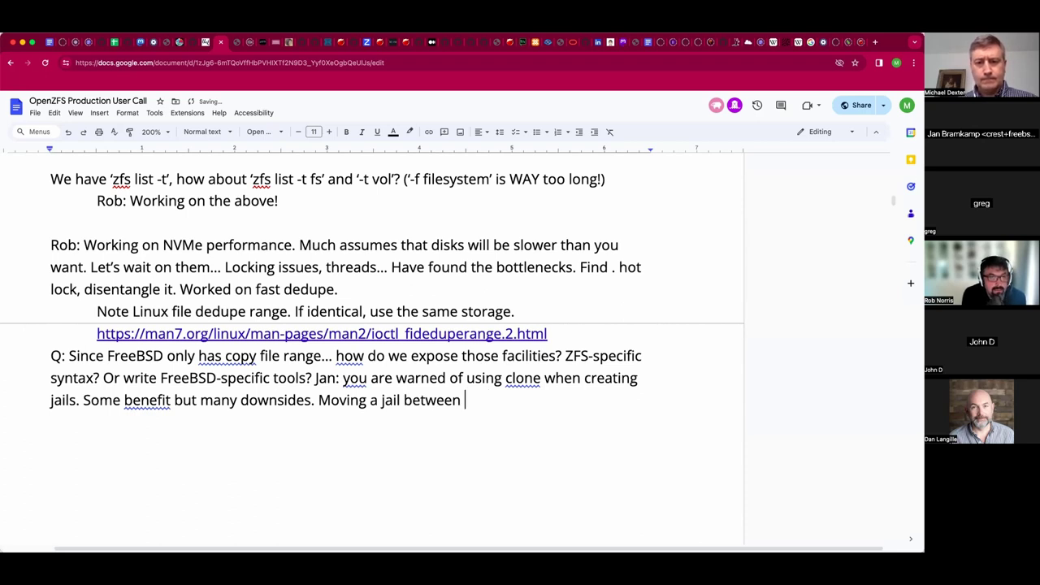
pyautogui.write('hosts')
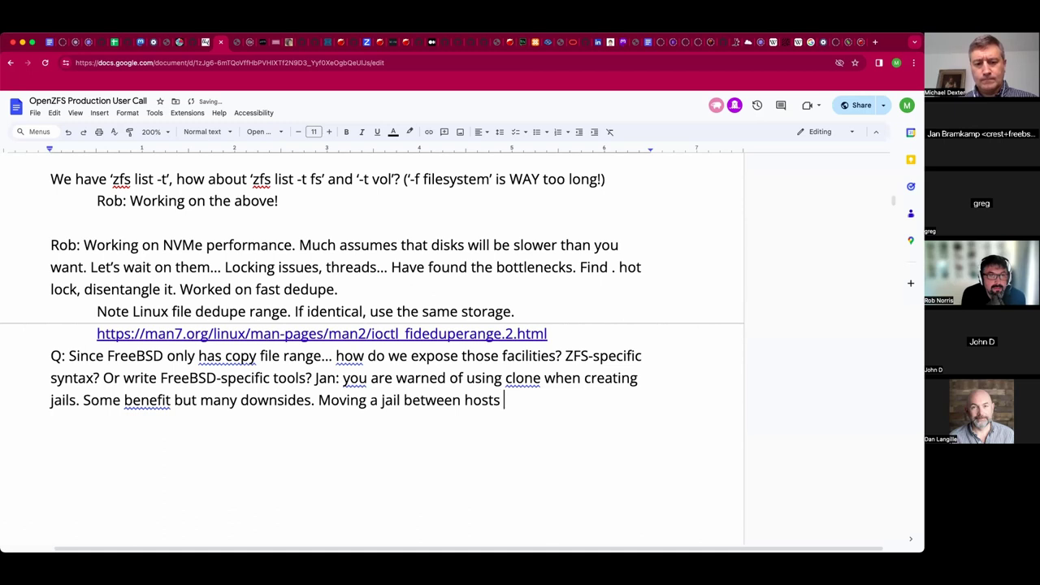
pyautogui.write(' has ')
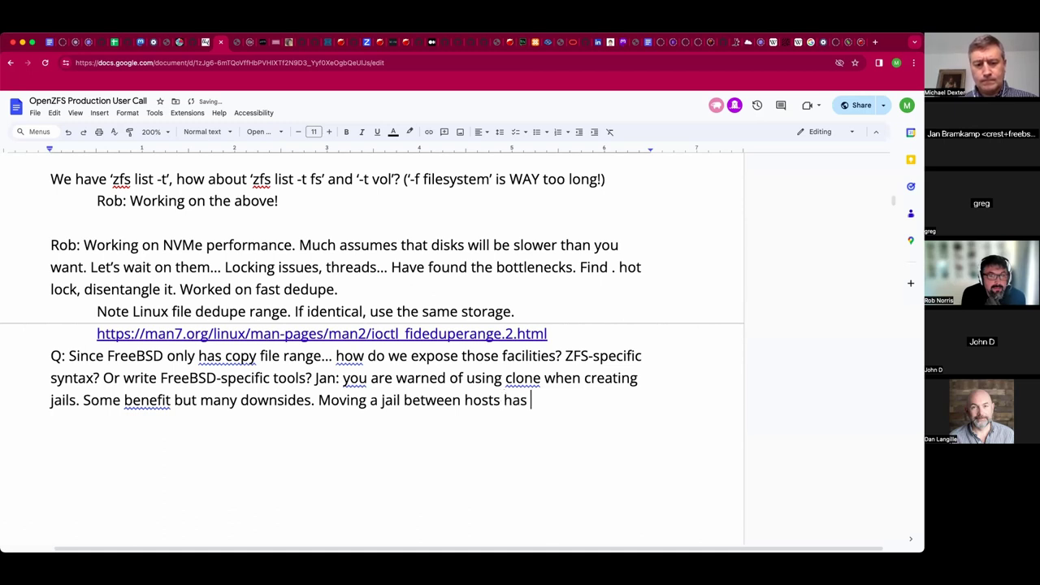
pyautogui.write('dependencies o')
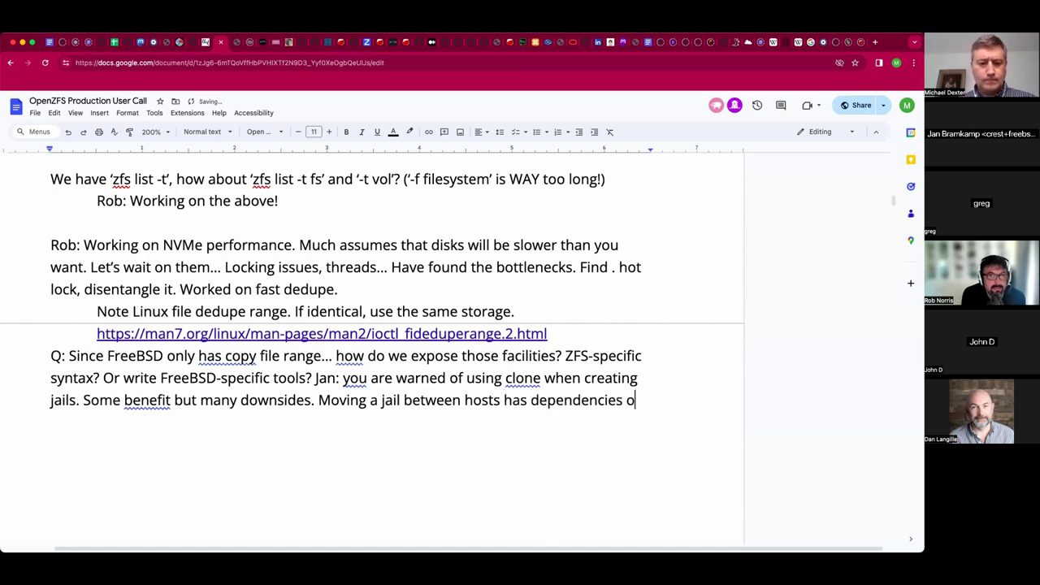
pyautogui.write('n the parent')
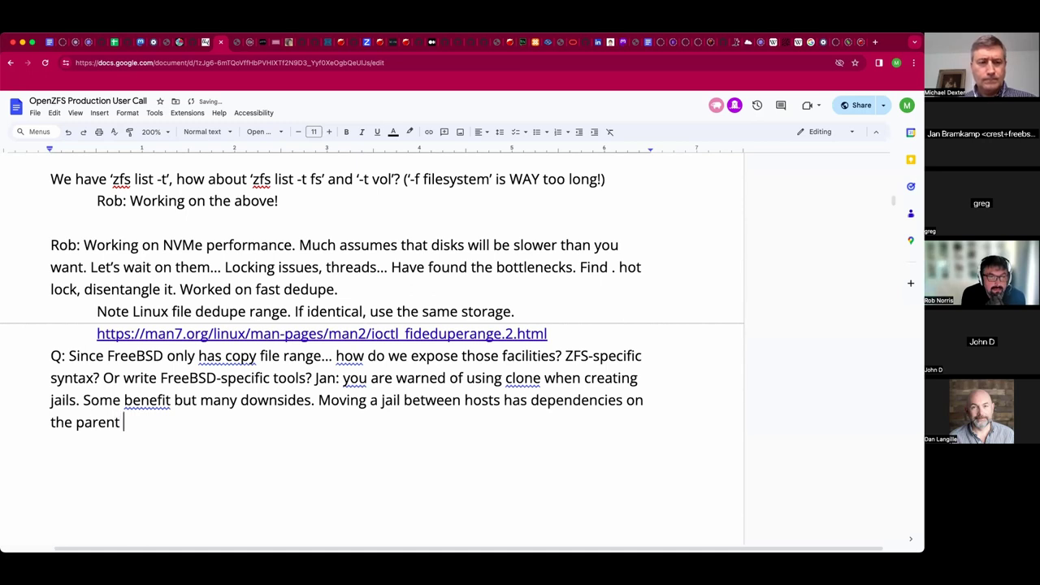
pyautogui.press('BackSpace')
pyautogui.press('BackSpace')
pyautogui.press('BackSpace')
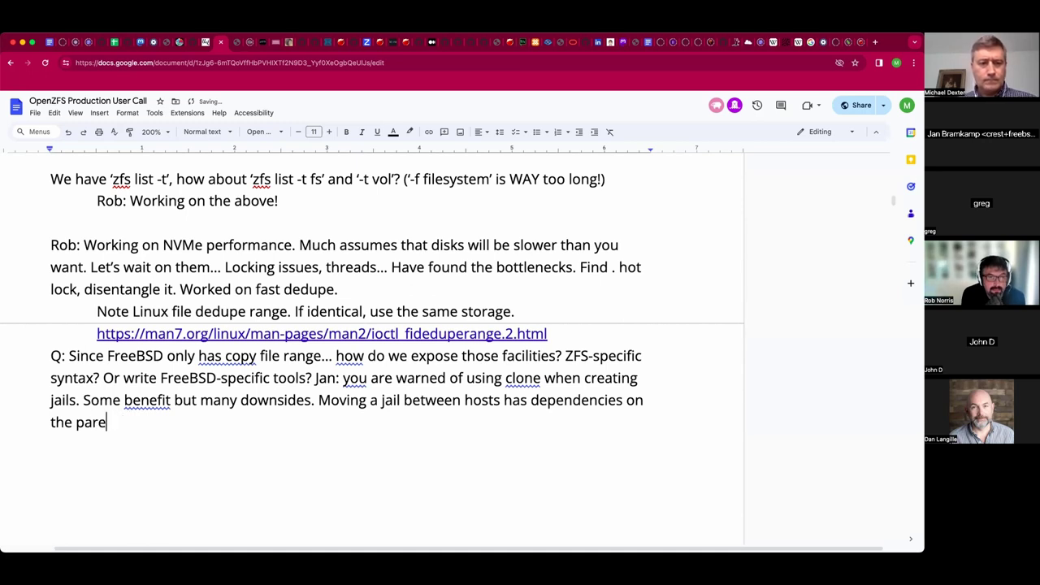
pyautogui.press('BackSpace')
pyautogui.press('BackSpace')
pyautogui.press('BackSpace')
pyautogui.press('BackSpace')
pyautogui.write('origin dataset.')
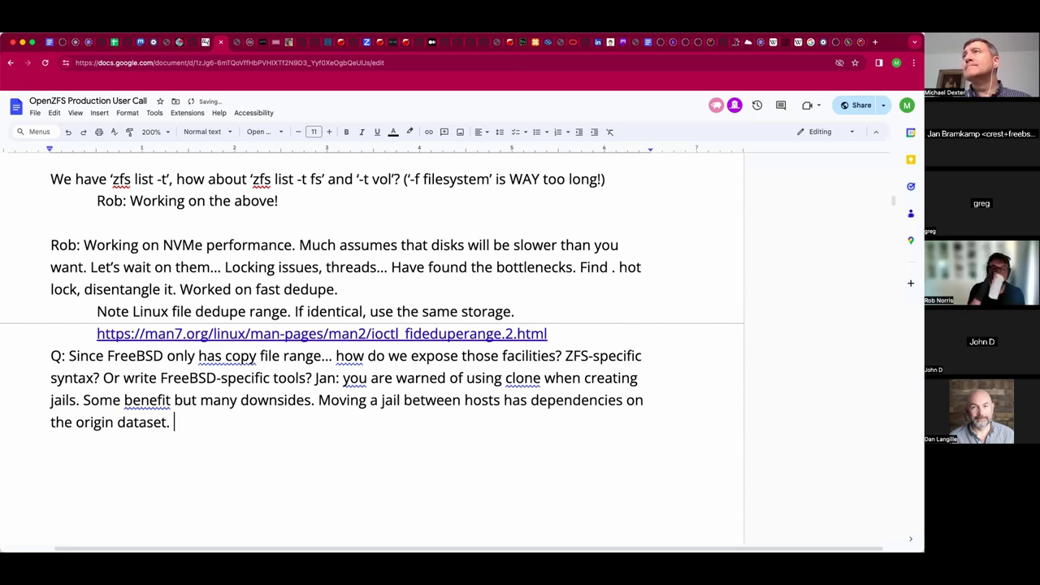
pyautogui.hscroll(1, 494, 252)
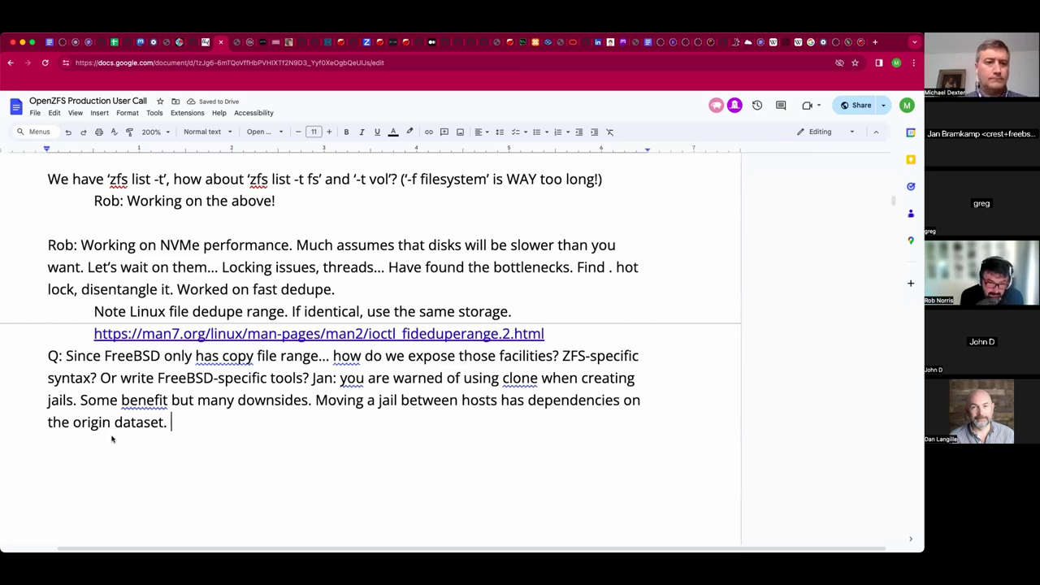
pyautogui.press('Return')
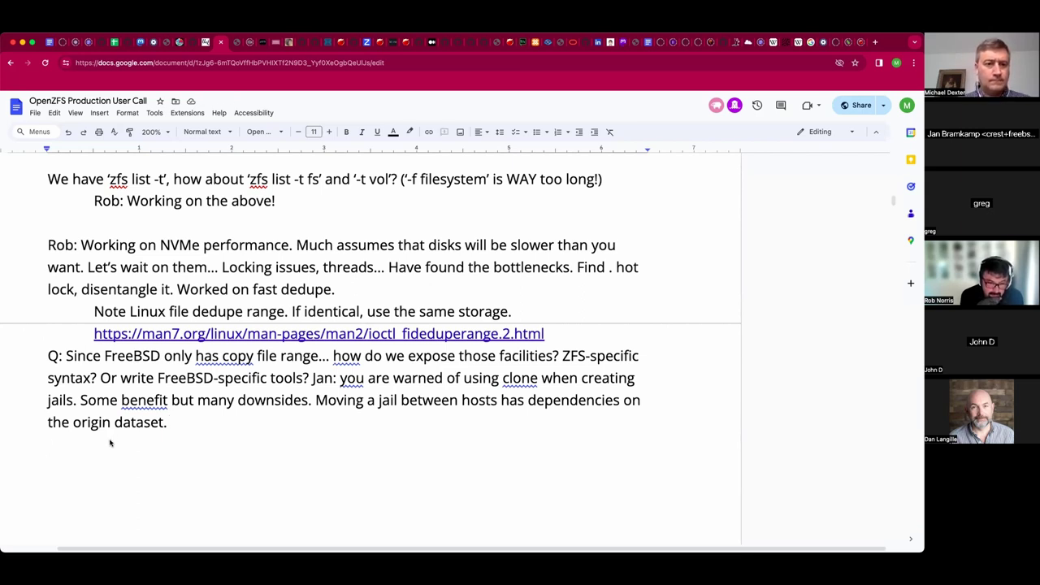
# Paste the duperemove note and URL, and relabel its 'fyi' prefix as 'FYI:'.
pyautogui.write('fyi duperemove is the most well-know tool using FIDEDUPERANGE: https://markfasheh.github.io/duperemove/')
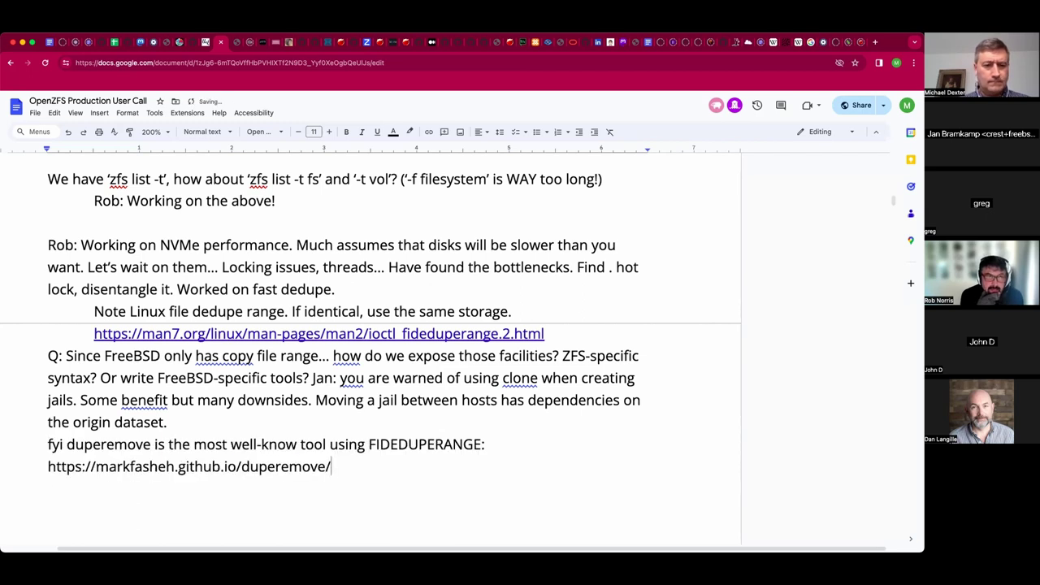
pyautogui.press('Up')
pyautogui.press('super+Left')
pyautogui.hotkey('shift', 'Right')
pyautogui.hotkey('shift', 'Right')
pyautogui.hotkey('shift', 'Right')
pyautogui.write('FYI:')
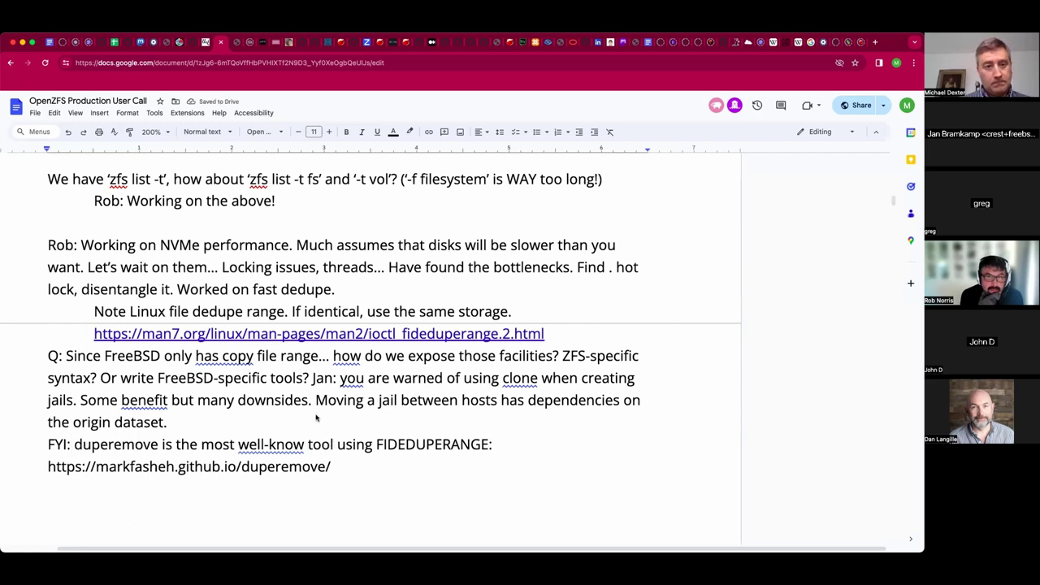
# Turn the pasted duperemove URL into a clickable link.
pyautogui.click(319, 420)
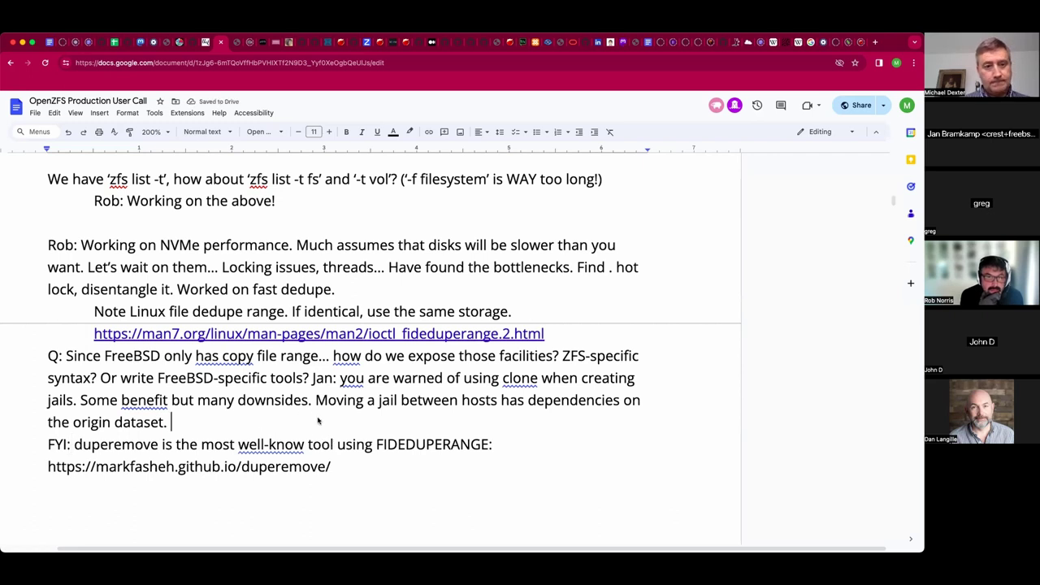
pyautogui.click(340, 466)
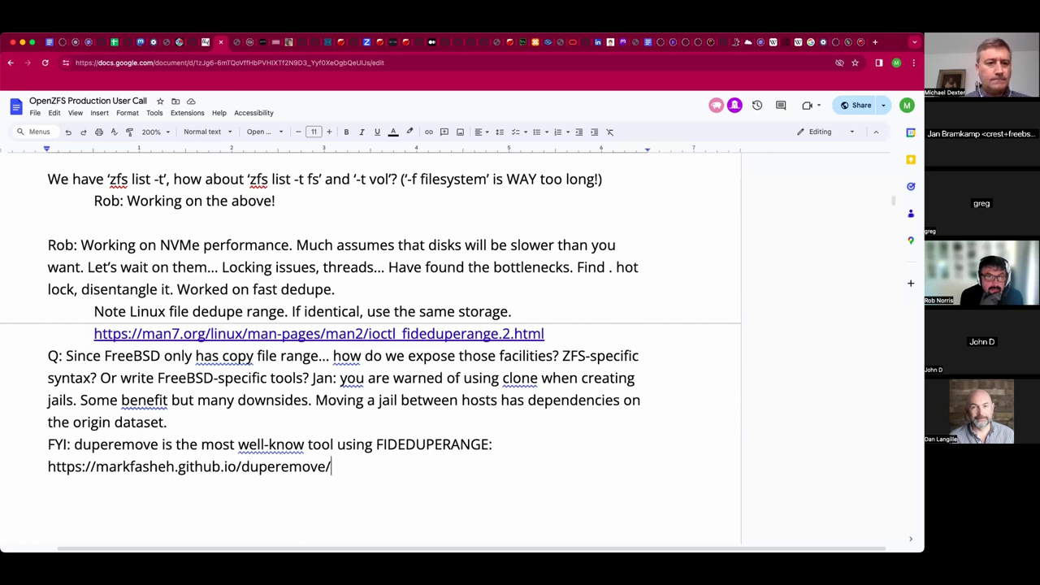
pyautogui.press('Return')
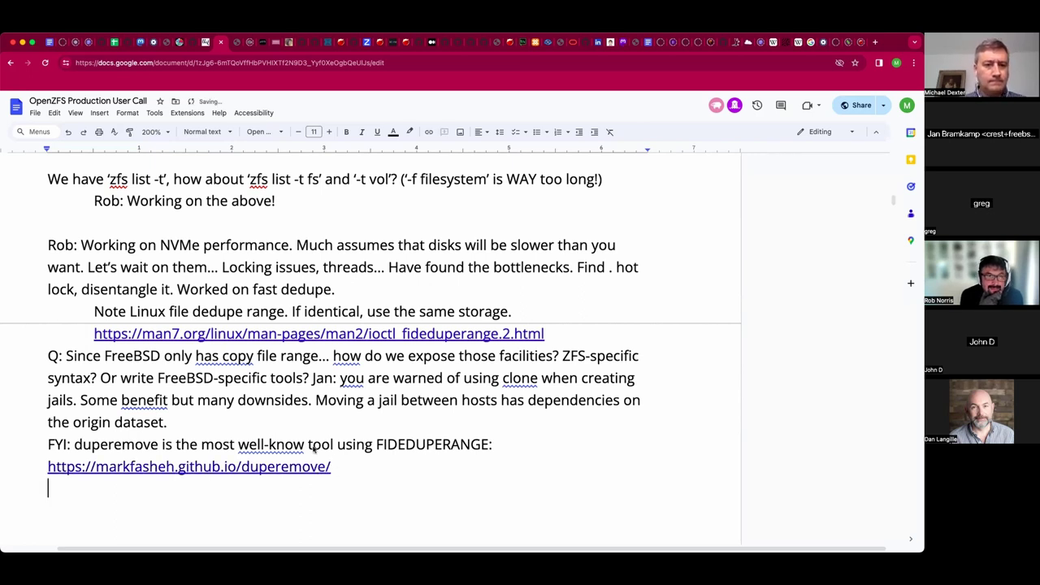
pyautogui.click(256, 426)
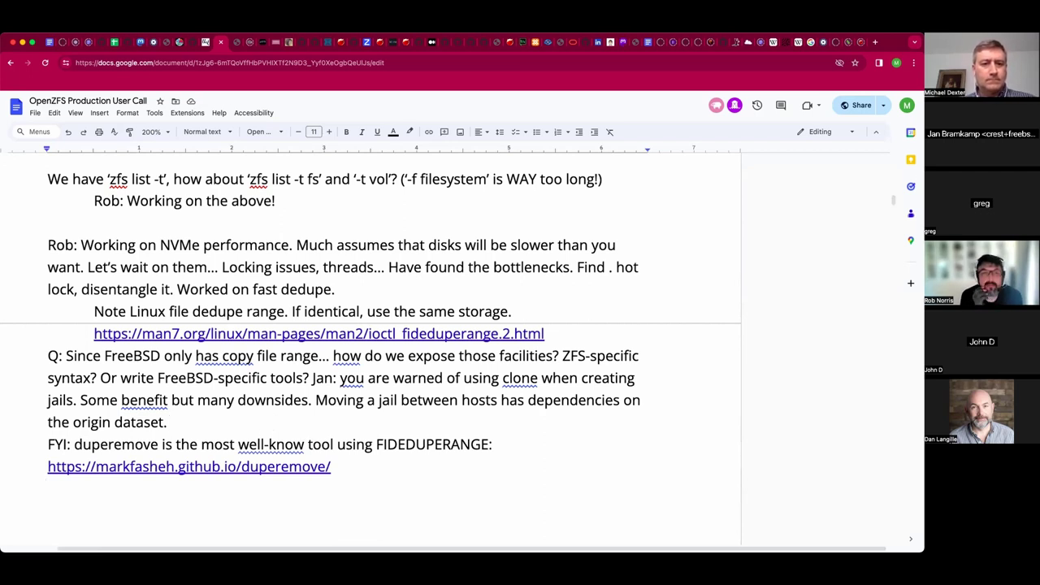
# End the answer with 'Block cloning should give the advantages of general purpose dedupe.'.
pyautogui.press('Return')
pyautogui.press('BackSpace')
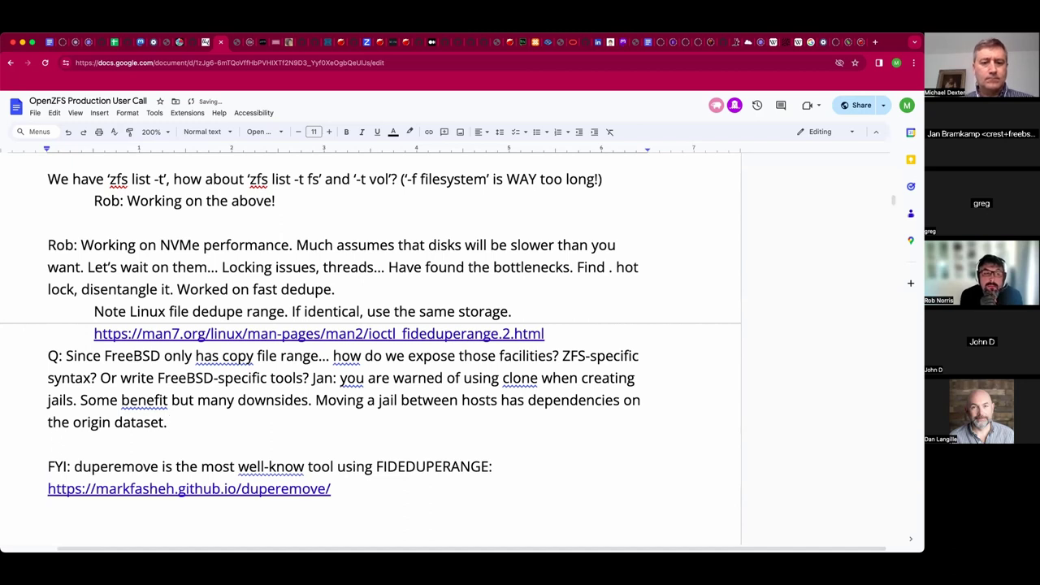
pyautogui.write('Block')
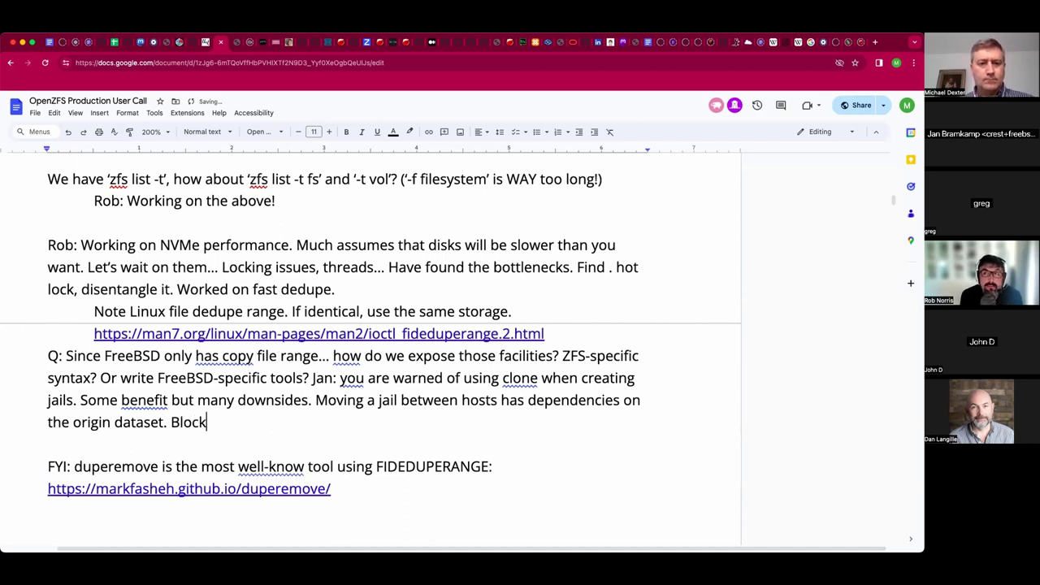
pyautogui.write(' cloning should give the ')
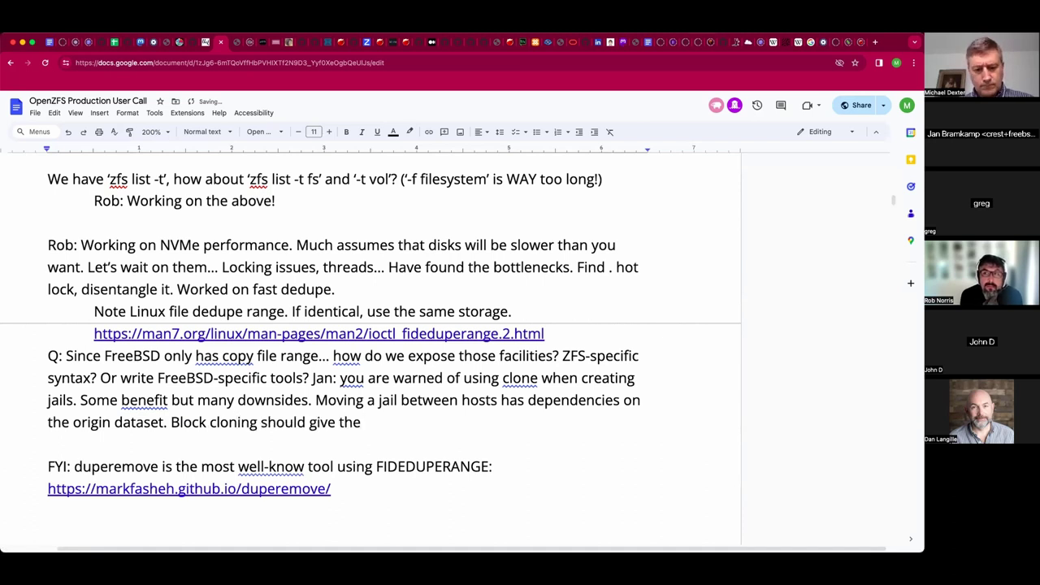
pyautogui.write('advanta')
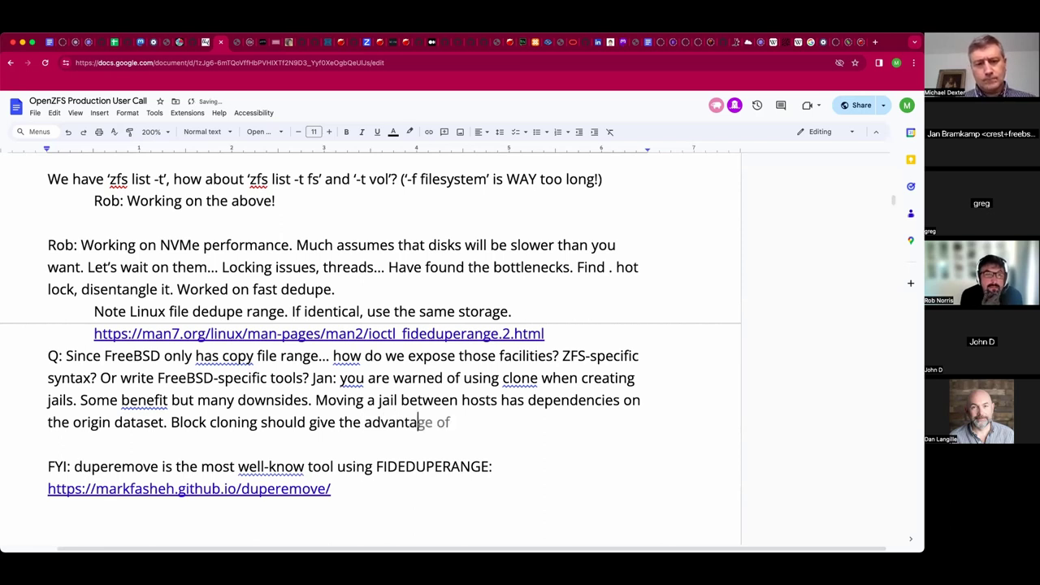
pyautogui.write('ges of gener')
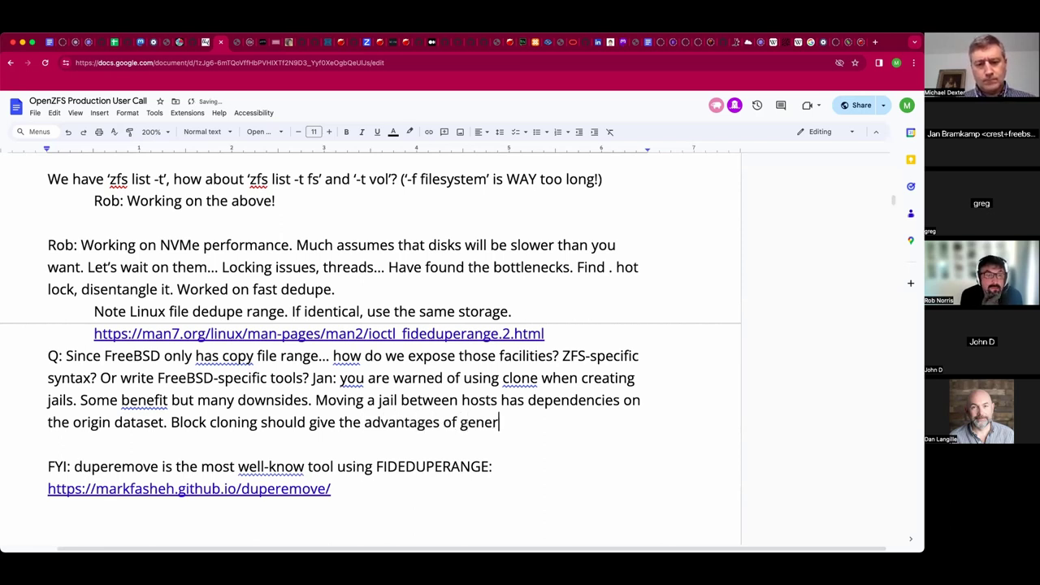
pyautogui.write('al pu')
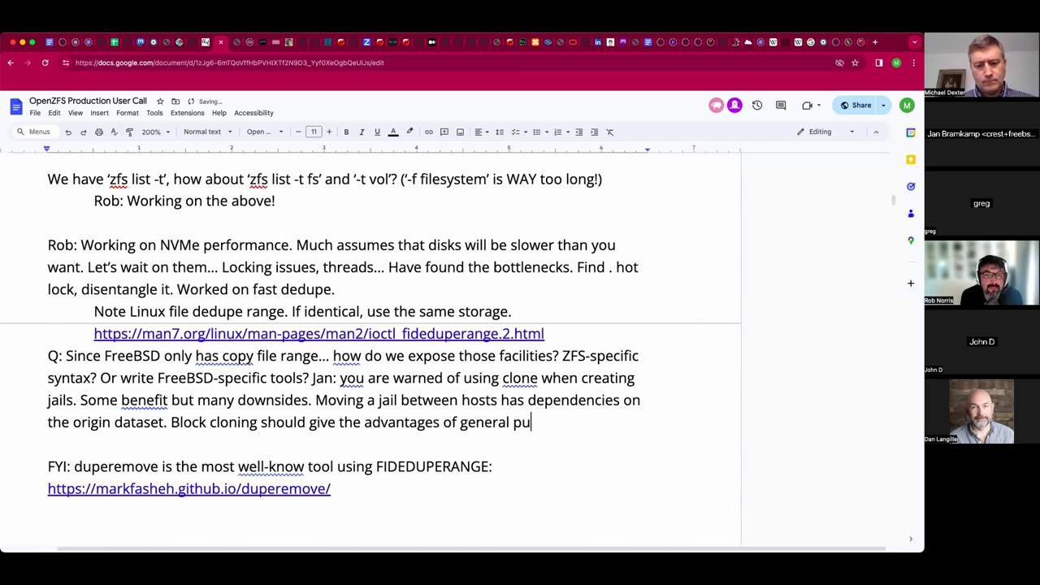
pyautogui.write('rpose dedupe.')
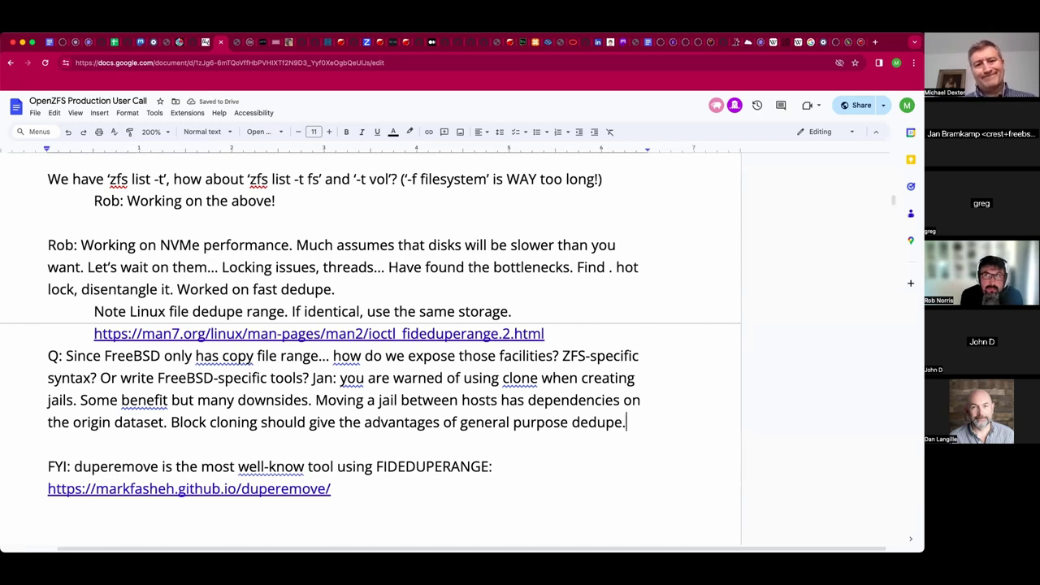
pyautogui.click(160, 489)
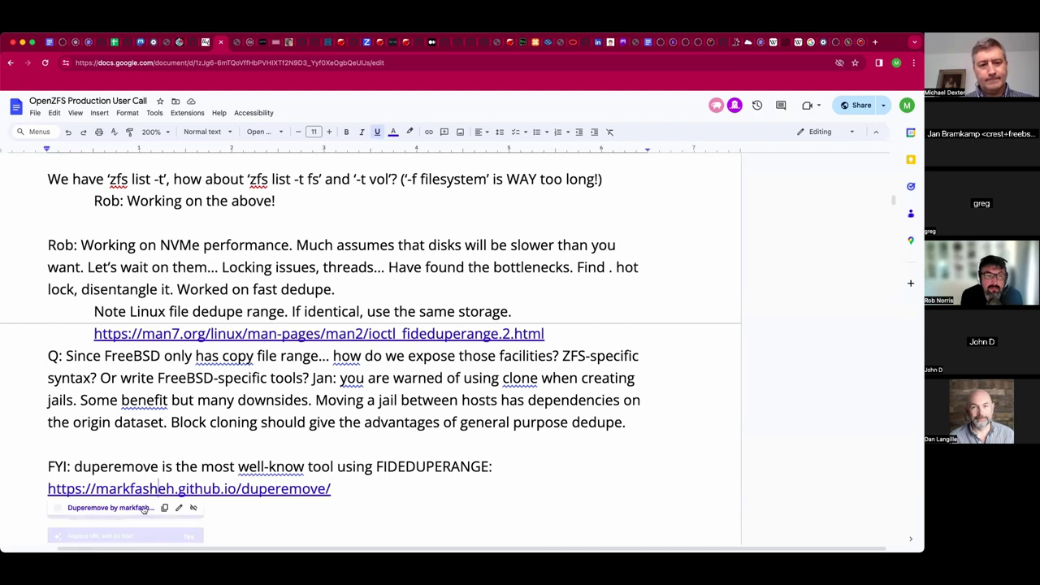
# Open the duperemove site from the link preview, zoom in, and read its description and requirements.
pyautogui.click(143, 508)
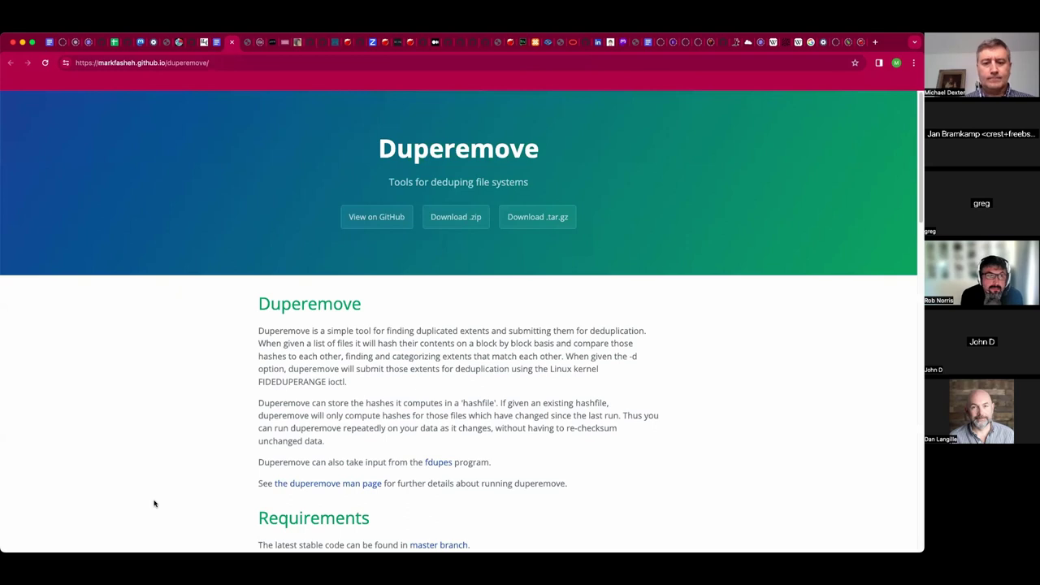
pyautogui.press('super+equal')
pyautogui.press('super+equal')
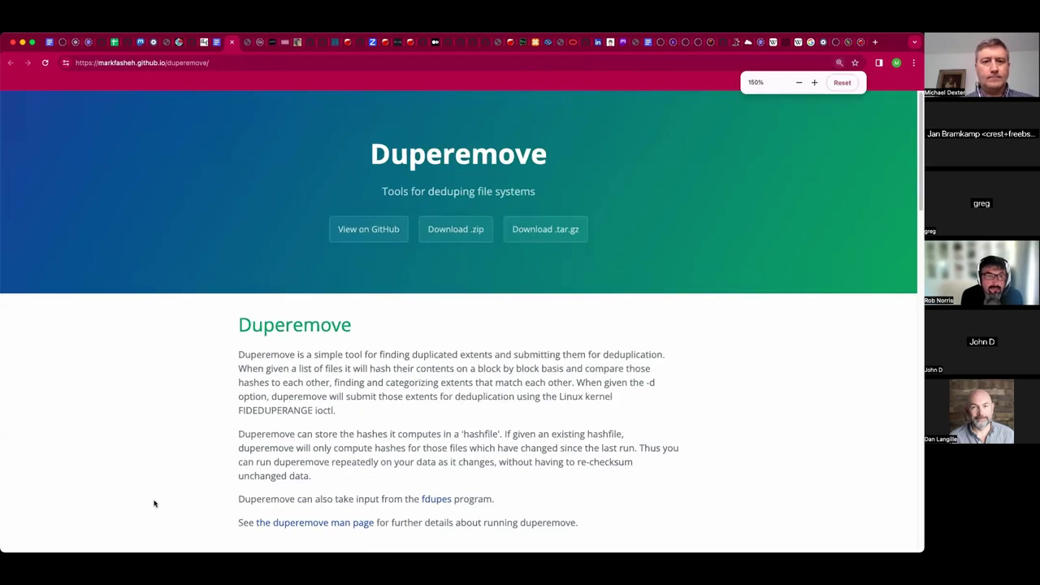
pyautogui.scroll(-3, 155, 503)
pyautogui.scroll(-3, 154, 503)
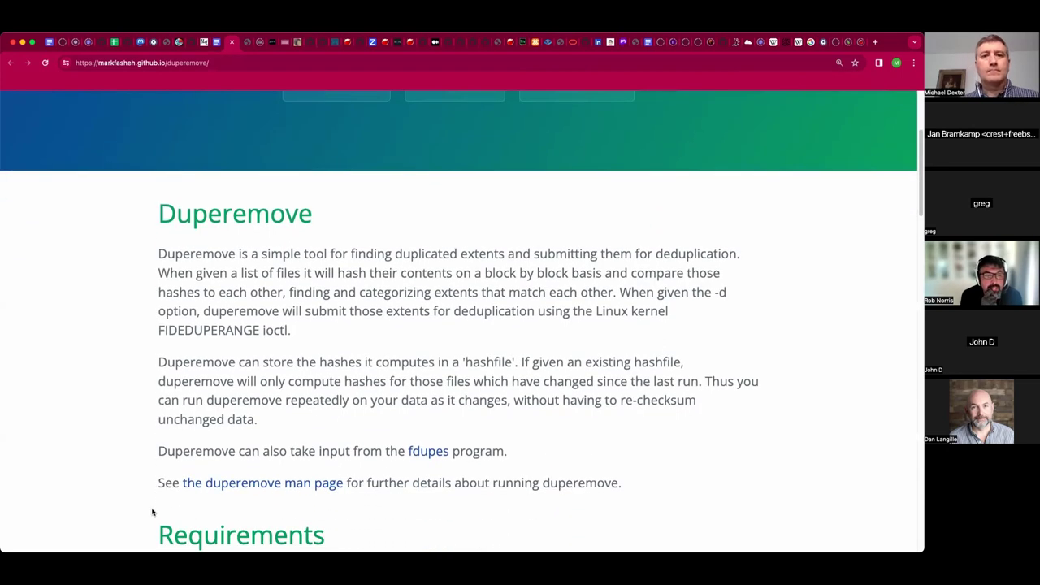
pyautogui.scroll(-2, 152, 512)
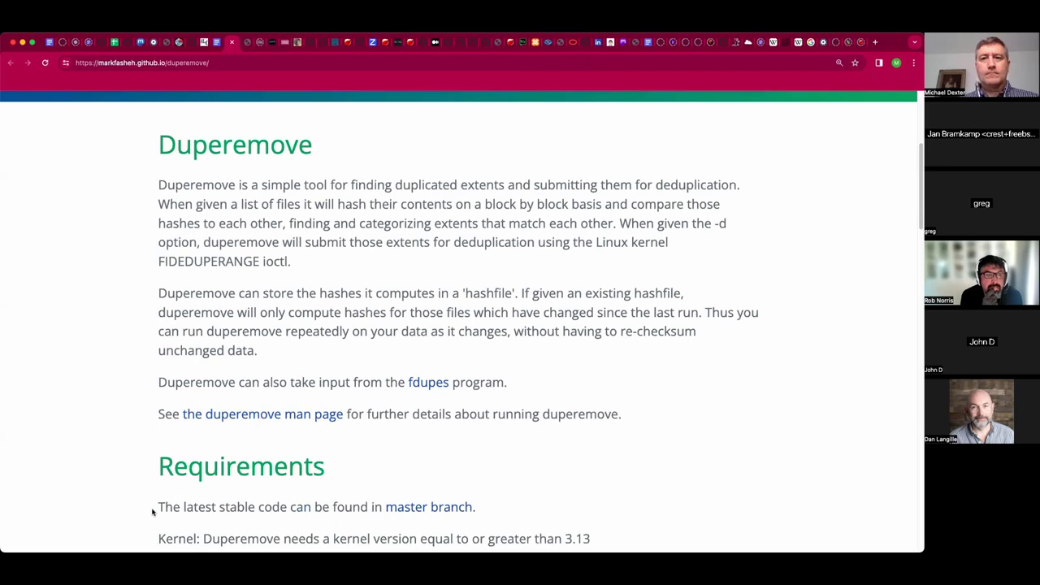
pyautogui.scroll(-1, 152, 512)
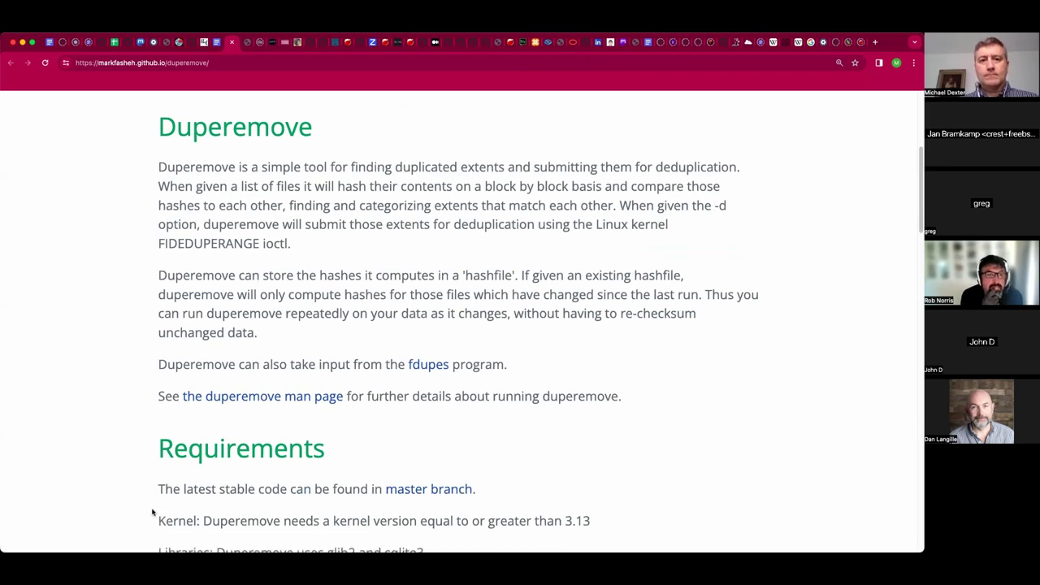
pyautogui.scroll(-2, 152, 512)
pyautogui.scroll(-2, 168, 383)
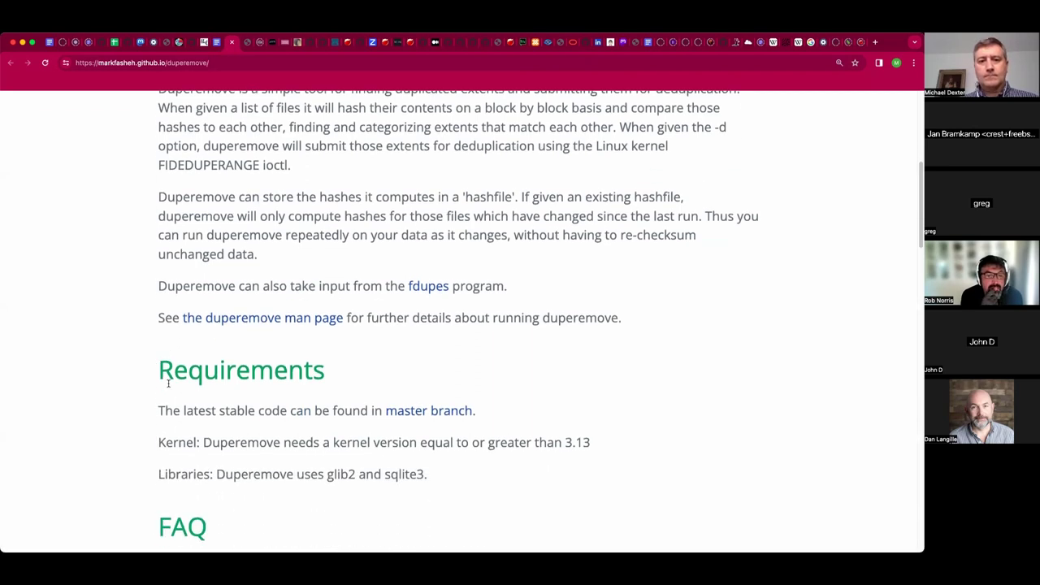
pyautogui.scroll(-5, 168, 383)
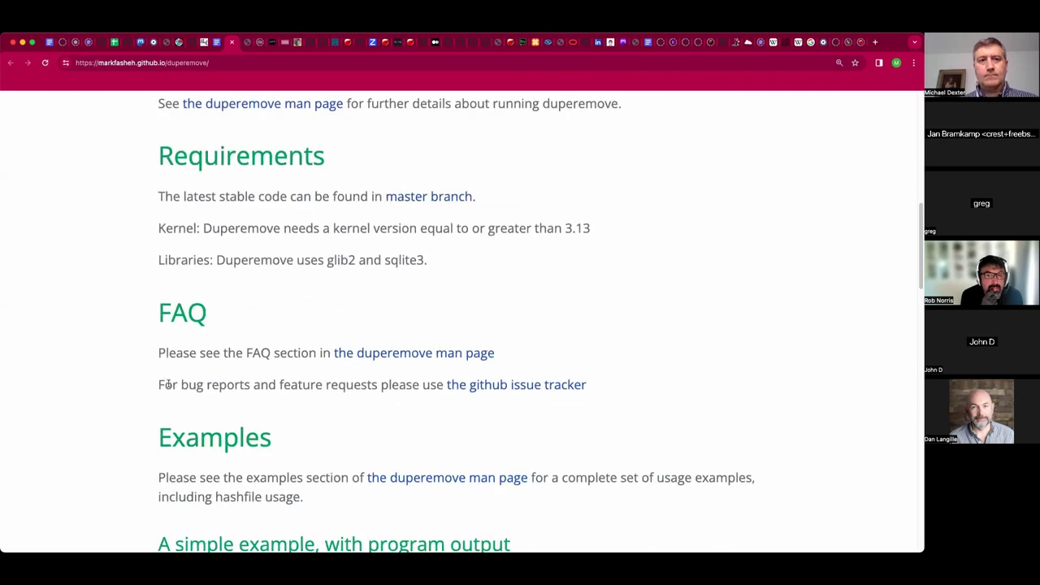
# Scroll on through the examples and sample output down to Links of interest.
pyautogui.press('super+l')
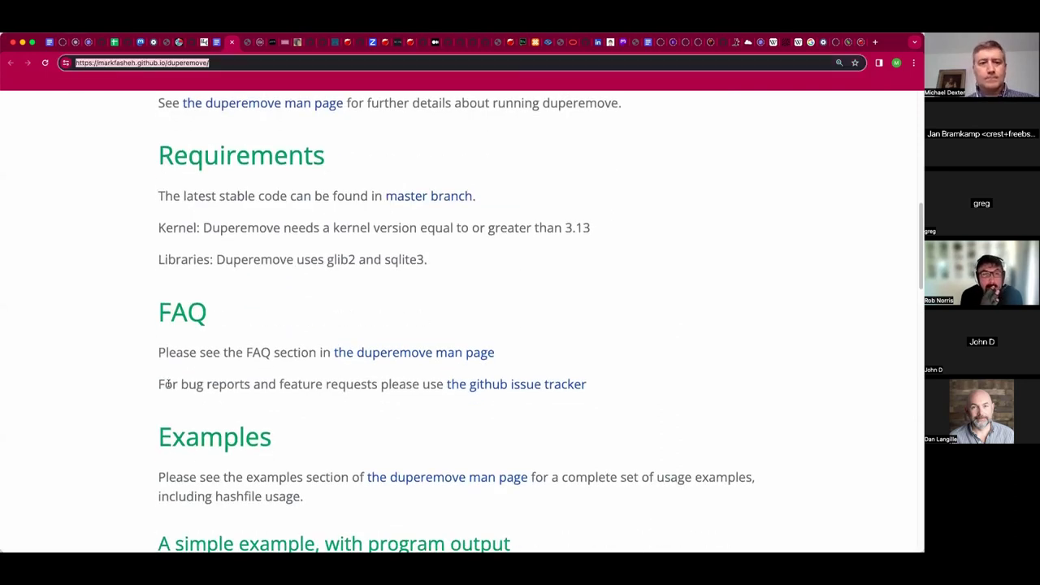
pyautogui.scroll(-6, 168, 383)
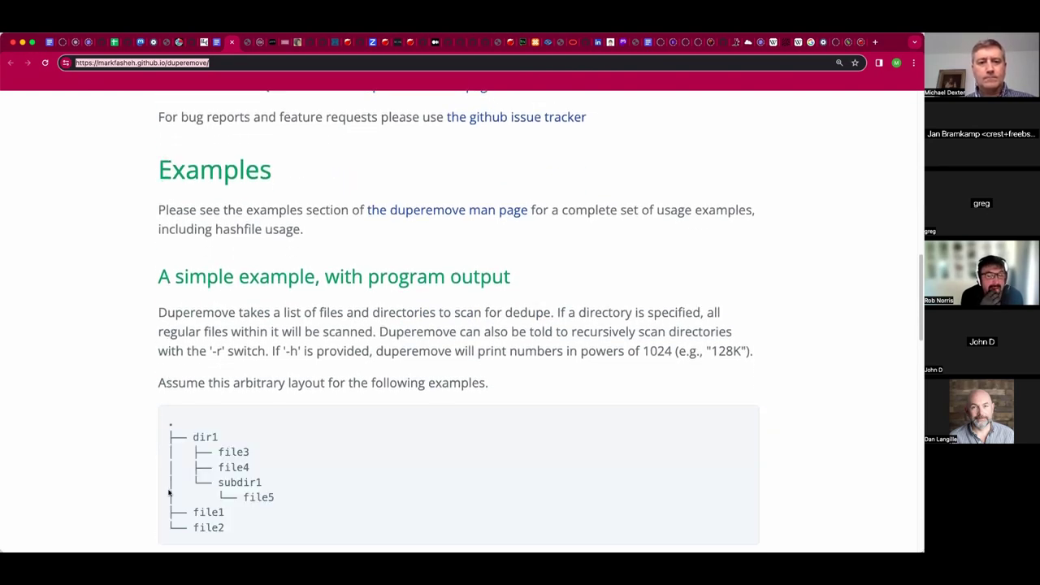
pyautogui.scroll(-7, 150, 379)
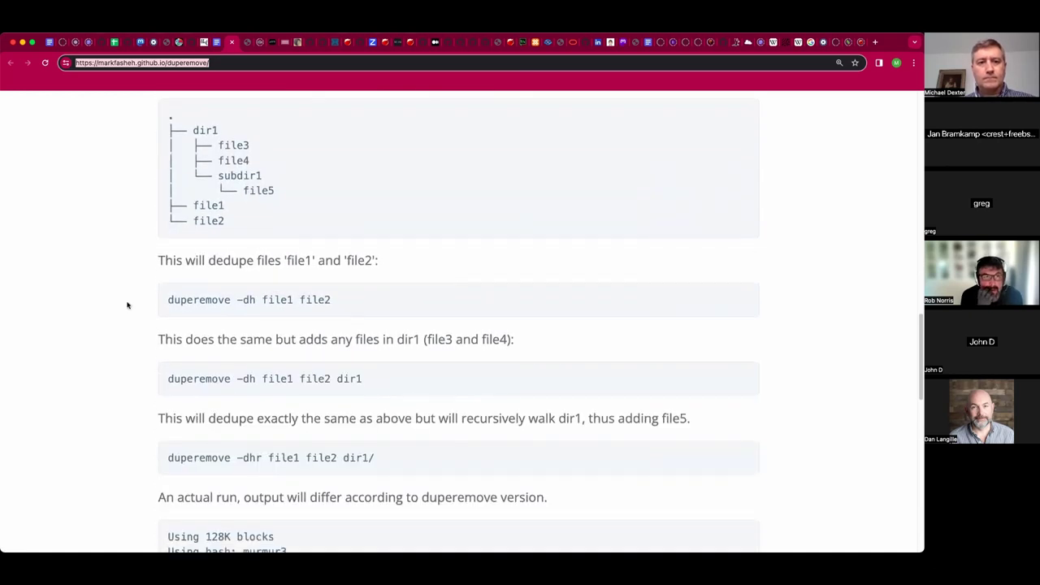
pyautogui.scroll(-1, 127, 305)
pyautogui.scroll(-1, 126, 305)
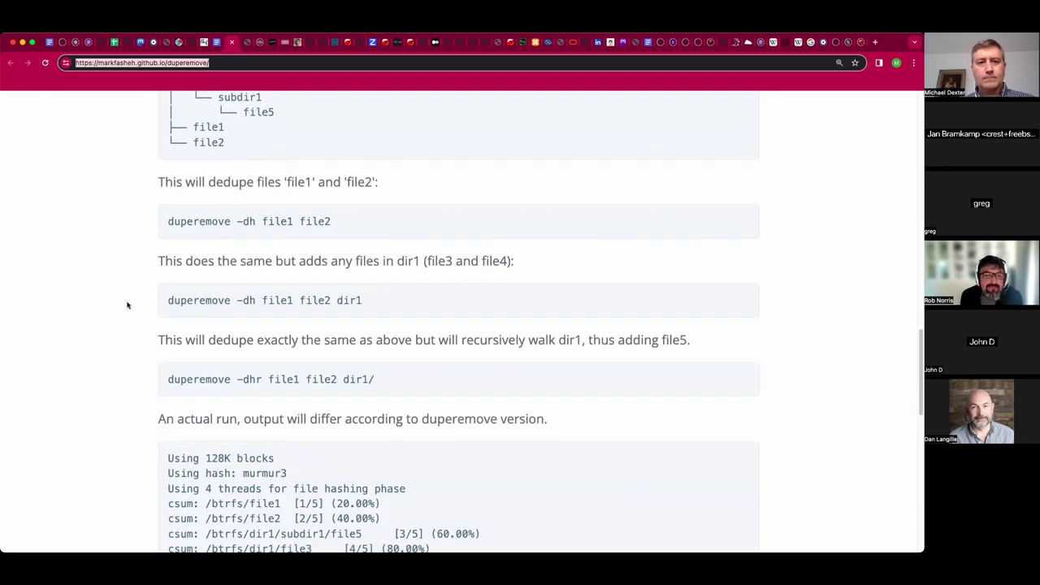
pyautogui.scroll(-10, 127, 306)
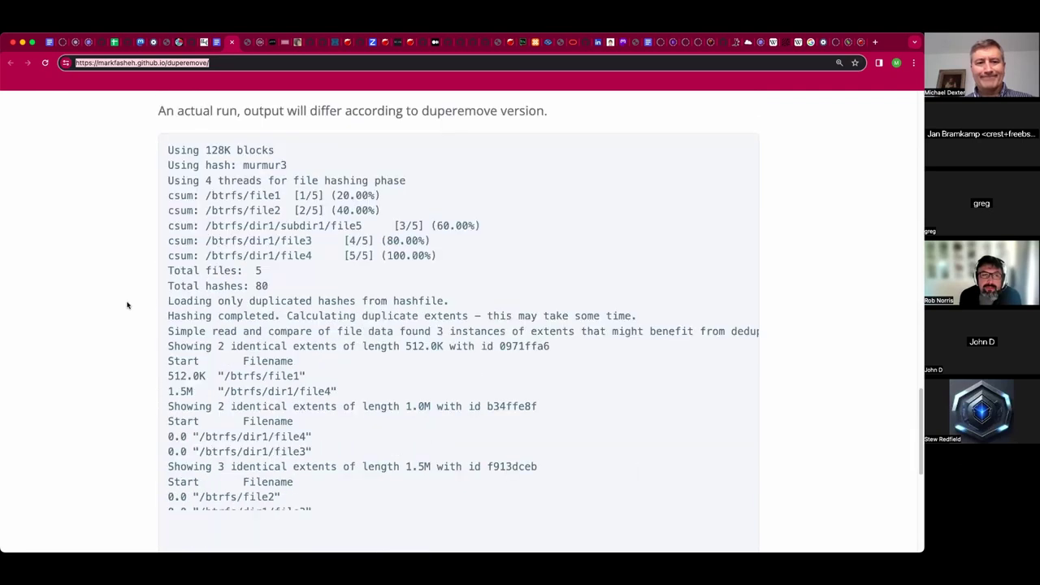
pyautogui.scroll(-4, 127, 309)
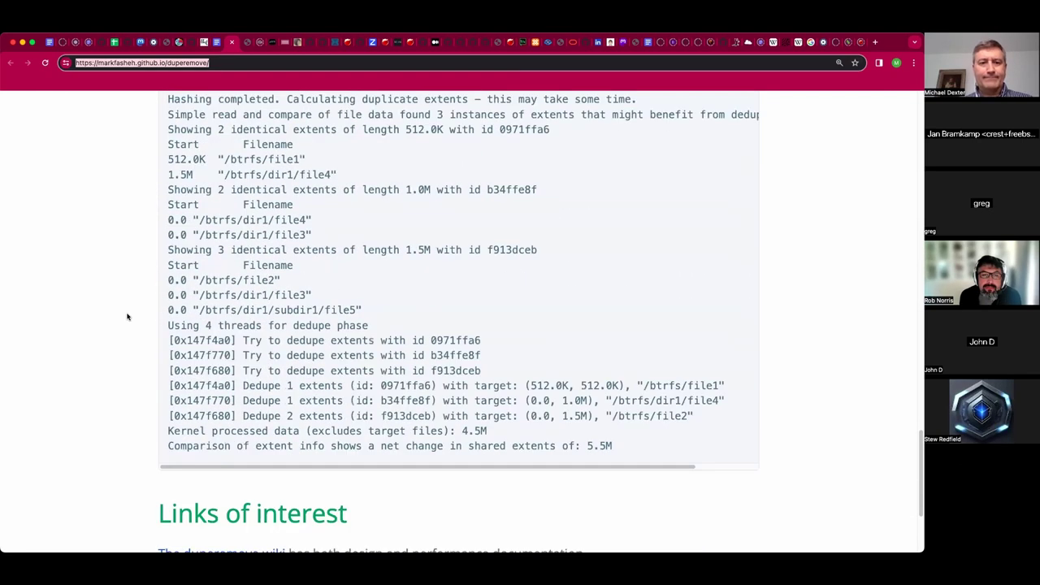
pyautogui.scroll(-4, 127, 317)
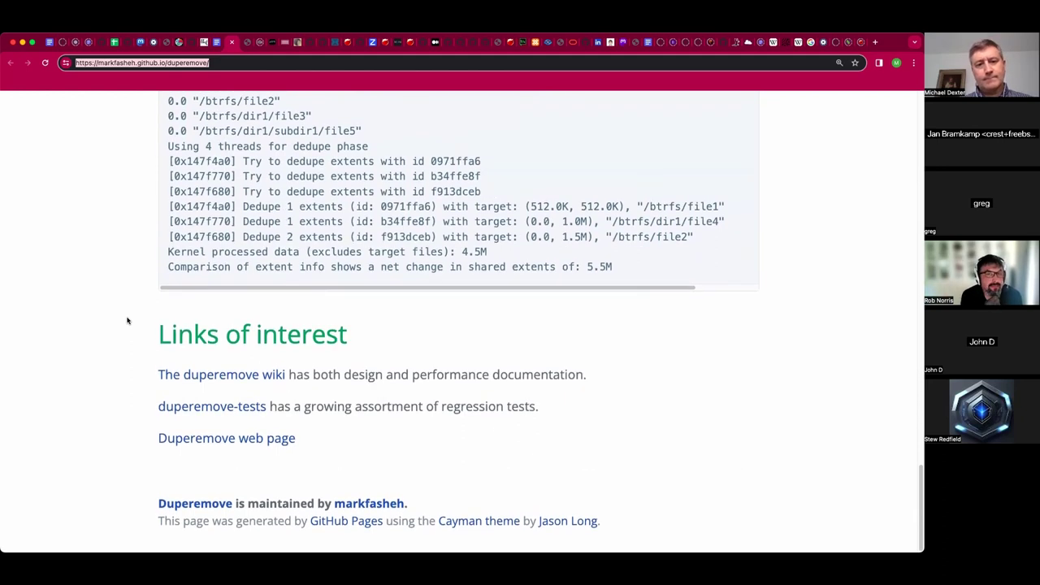
pyautogui.press('super+l')
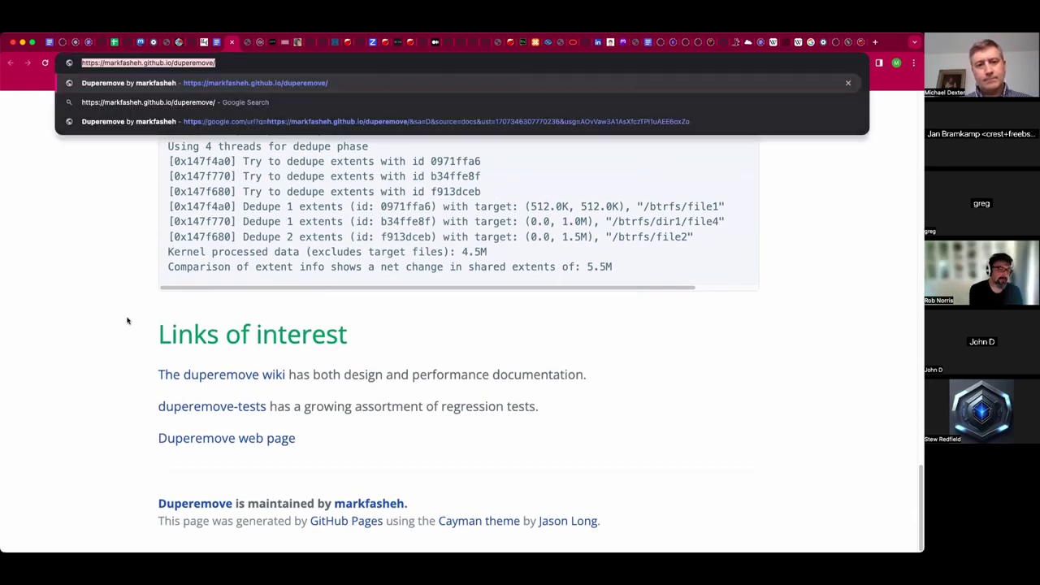
pyautogui.click(90, 341)
# Jump to the top of the duperemove page and switch back to the meeting notes tab.
pyautogui.press('super+Up')
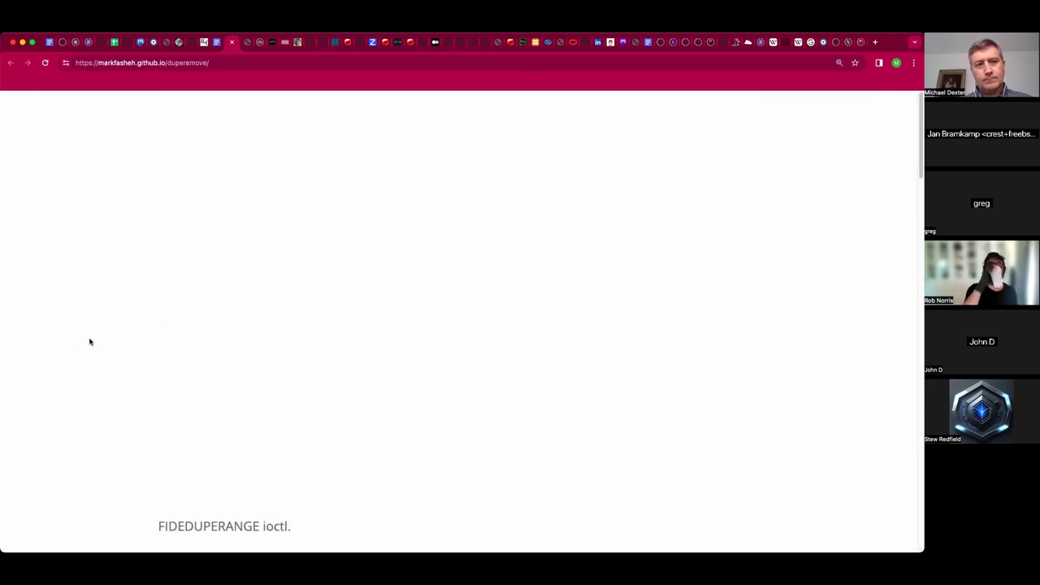
pyautogui.hotkey('ctrl', 'shift', 'Tab')
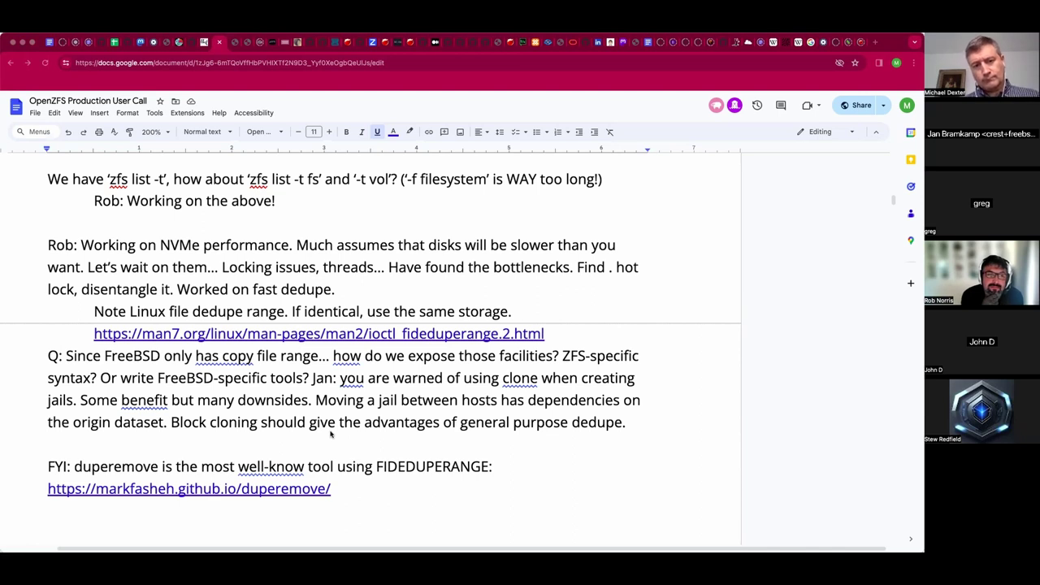
# Add the indented note 'Not everyone can have a dedupe table in RAM... i.e compting with virtual machines.'.
pyautogui.doubleClick(275, 445)
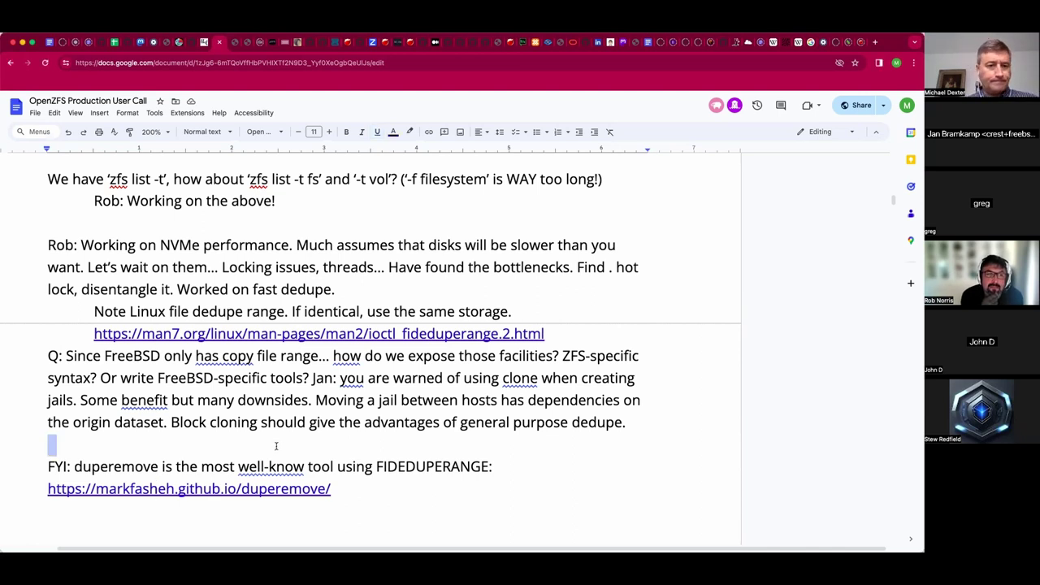
pyautogui.press('Down')
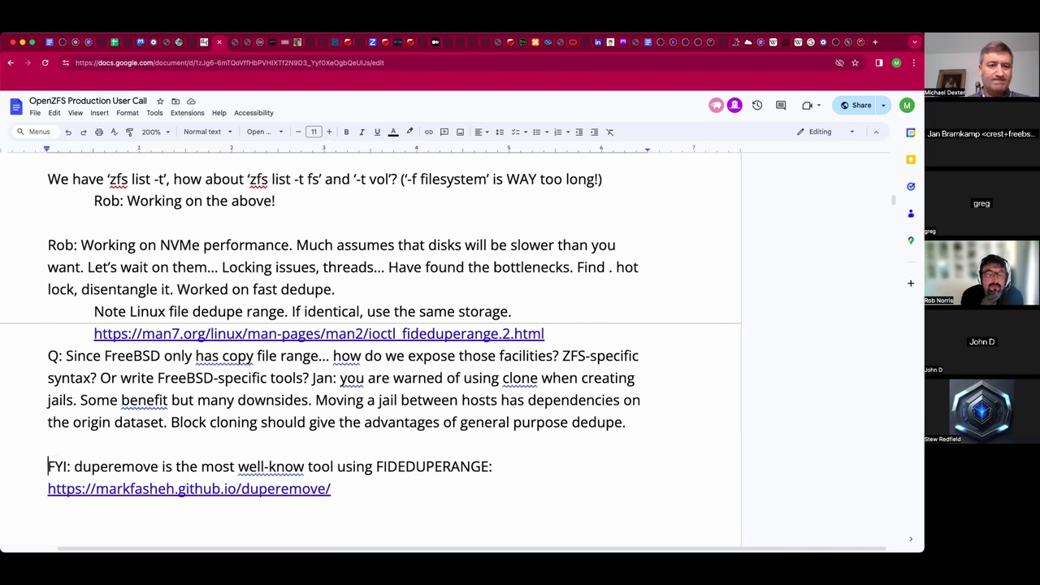
pyautogui.click(48, 444)
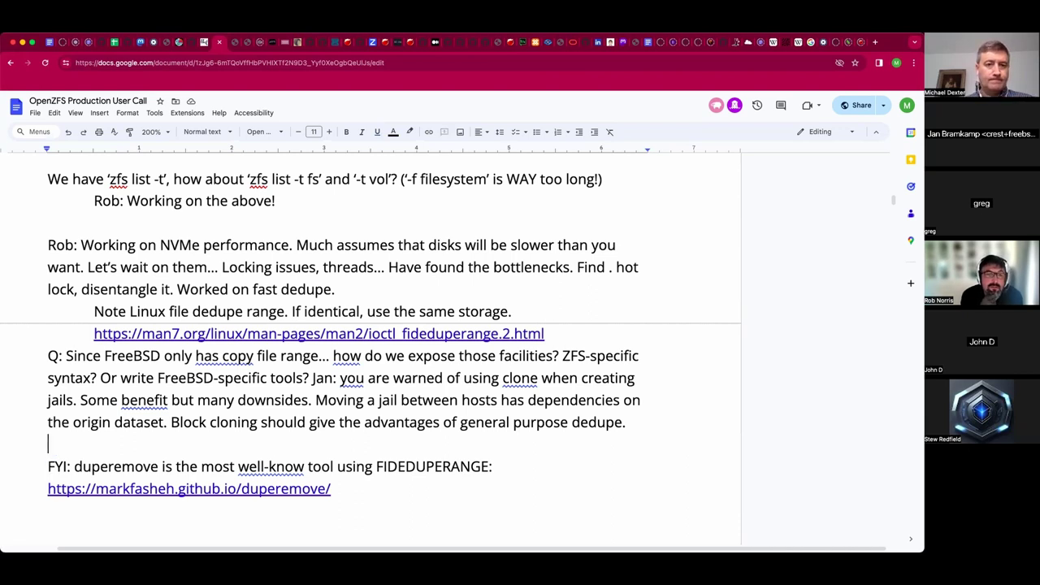
pyautogui.press('Tab')
pyautogui.write('Not e')
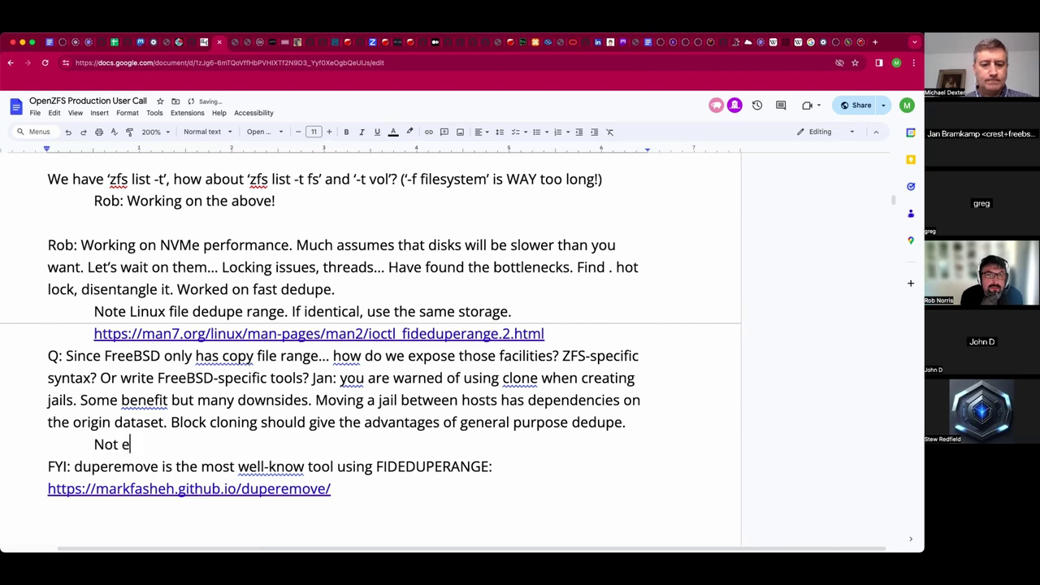
pyautogui.write('veryone can ')
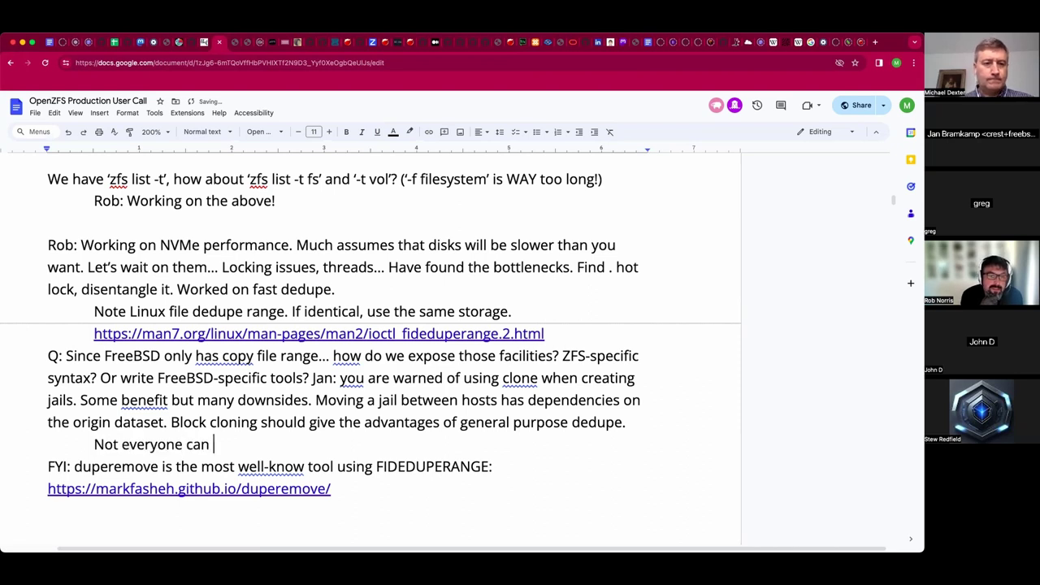
pyautogui.write('have a ded')
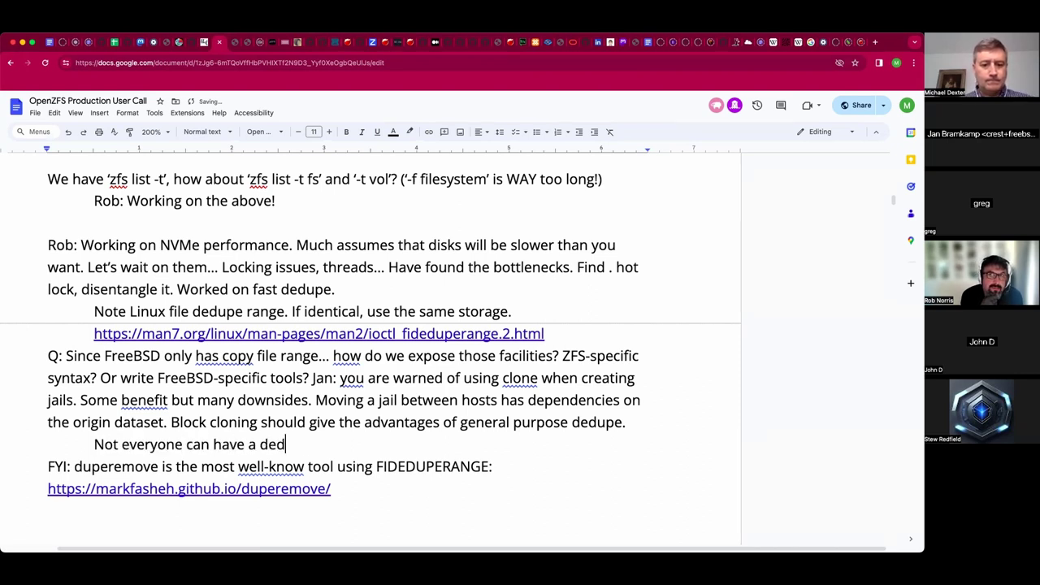
pyautogui.write('upe table in RAM')
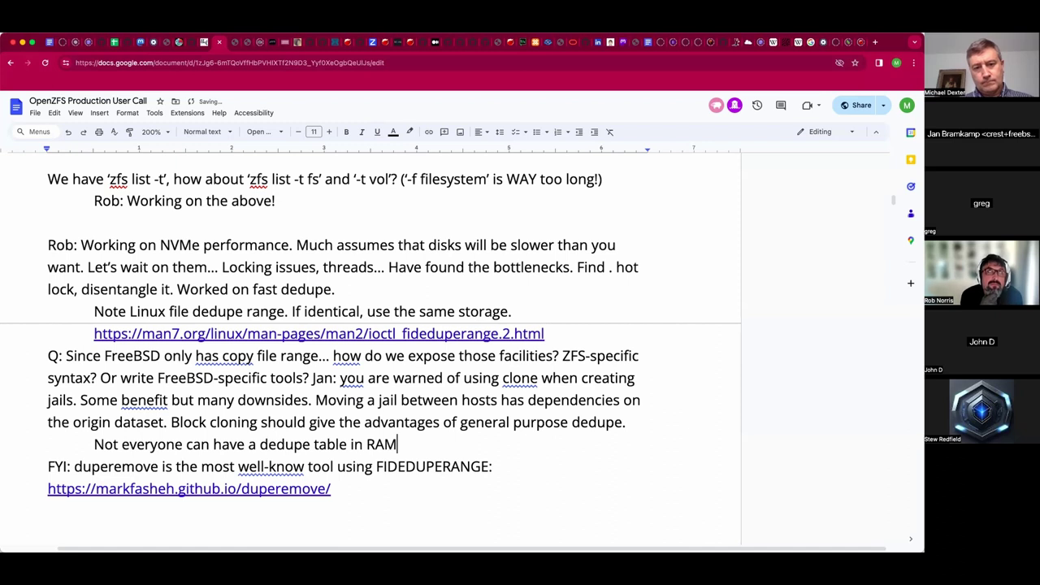
pyautogui.write('... i.e compt')
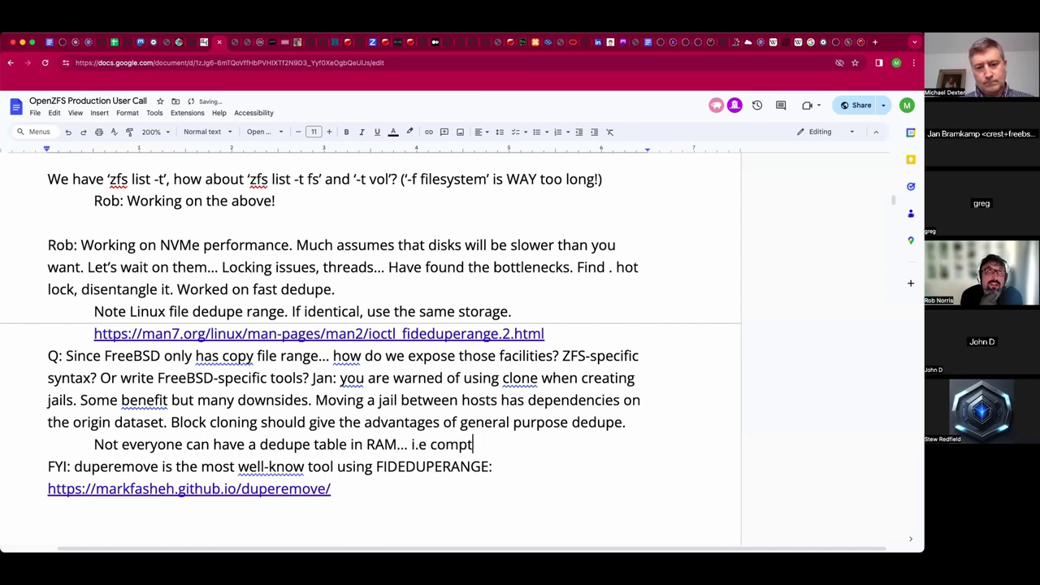
pyautogui.write('ing with virtual m')
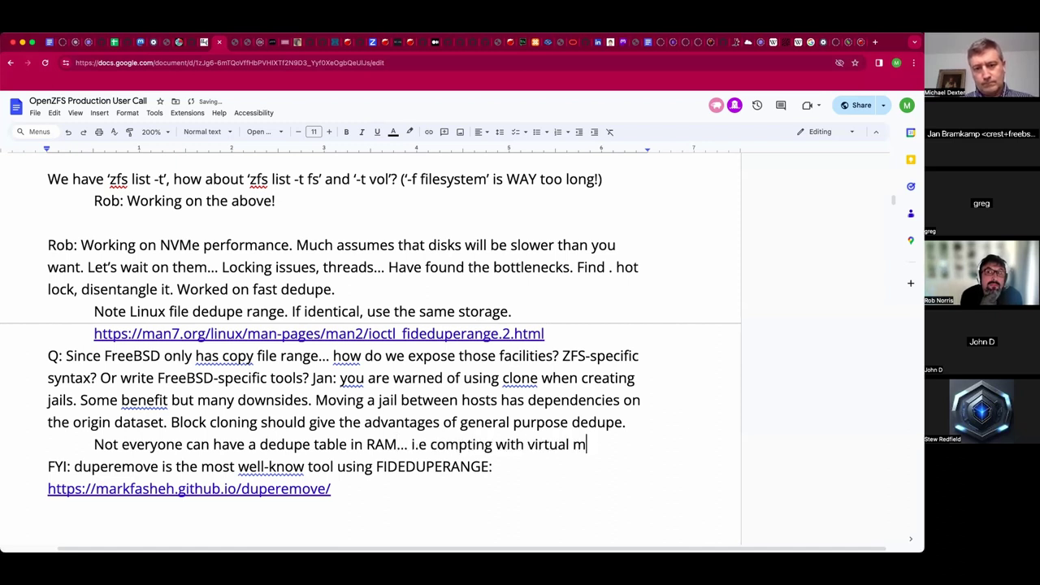
pyautogui.write('achines.')
pyautogui.press('Return')
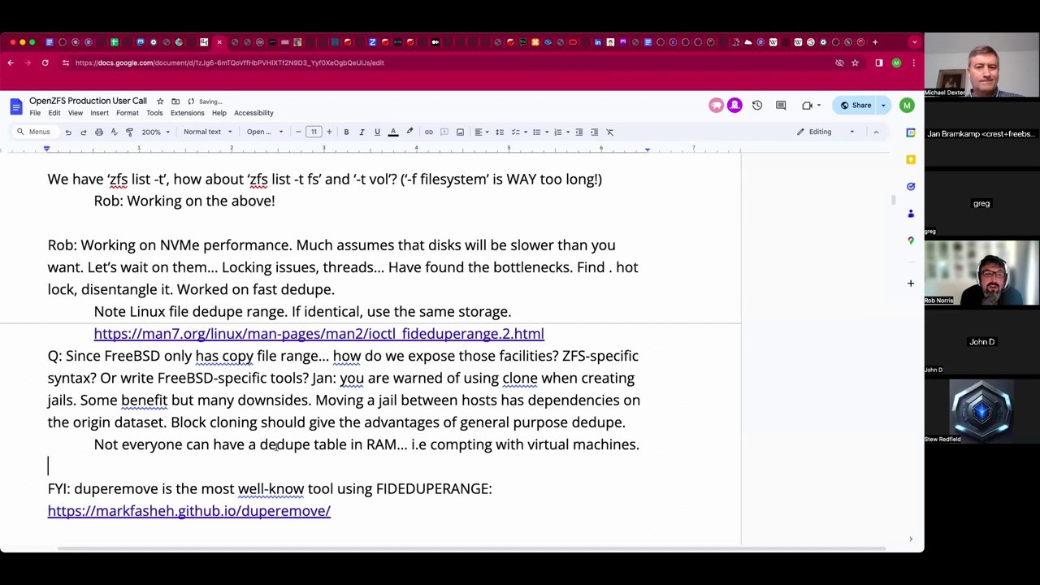
# Correct the dedupe note to 'i.e. competing with virtual machines, ARC.'.
pyautogui.scroll(-2, 277, 446)
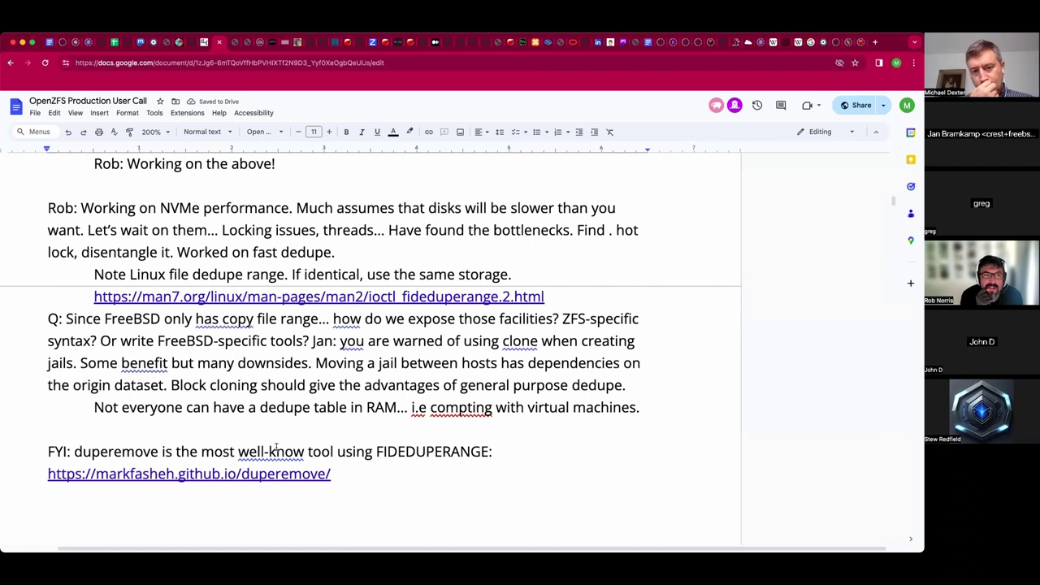
pyautogui.click(458, 408)
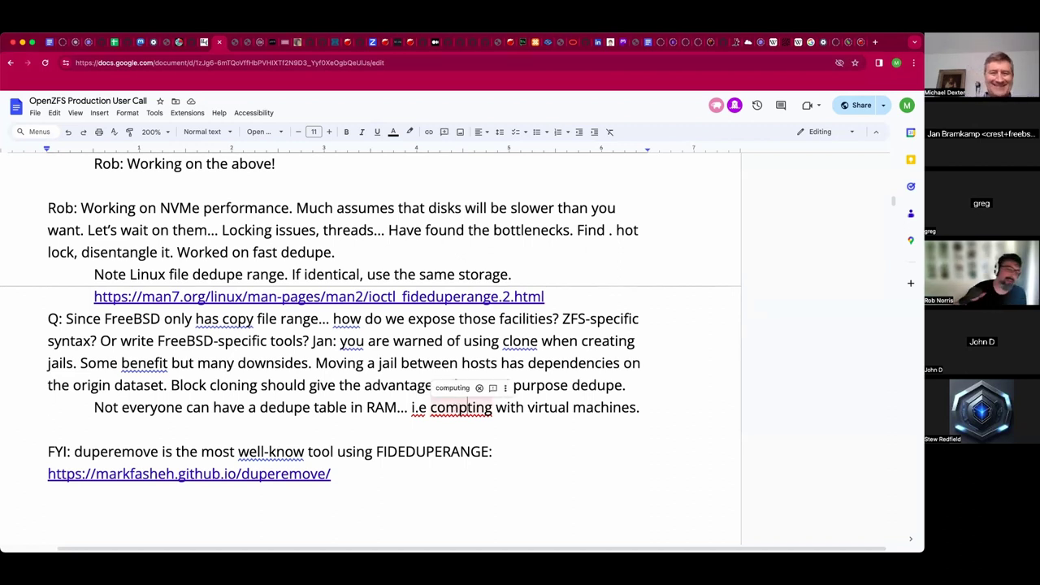
pyautogui.write('e')
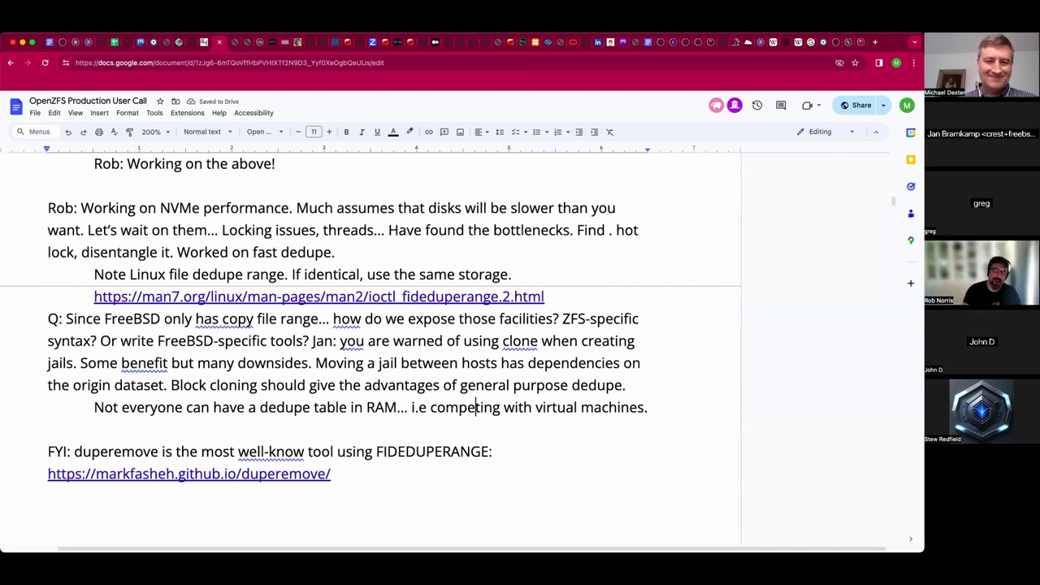
pyautogui.press('Left')
pyautogui.press('Left')
pyautogui.press('Left')
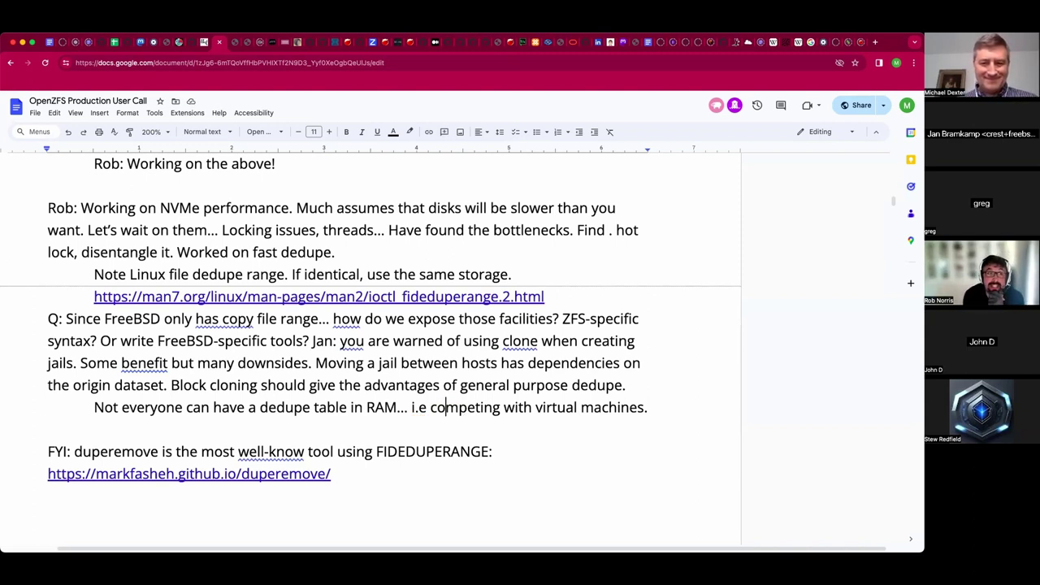
pyautogui.press('Left')
pyautogui.press('Left')
pyautogui.press('Left')
pyautogui.press('Left')
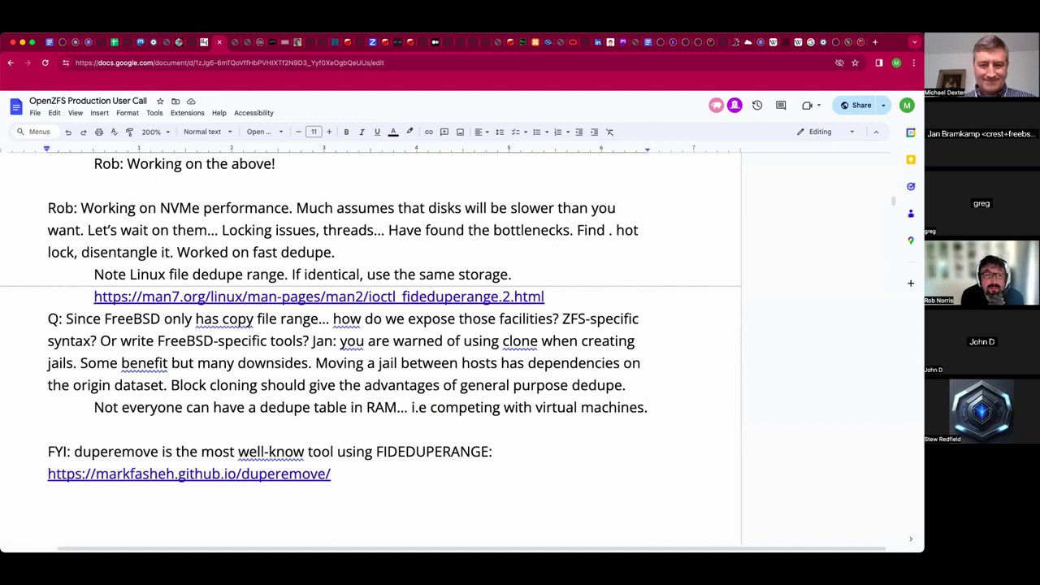
pyautogui.press('Right')
pyautogui.write('.')
pyautogui.press('End')
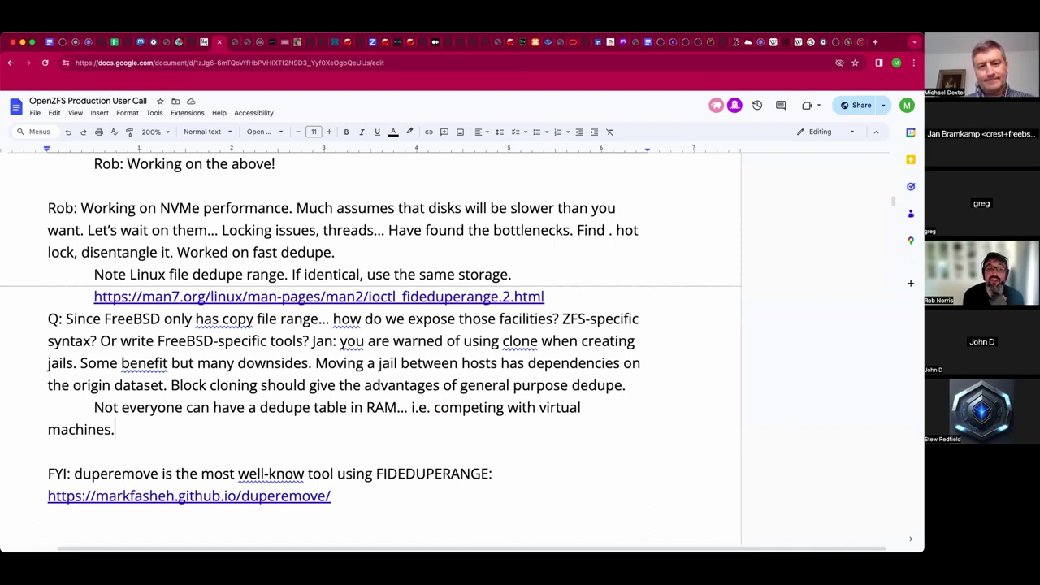
pyautogui.press('BackSpace')
pyautogui.write(', ARC')
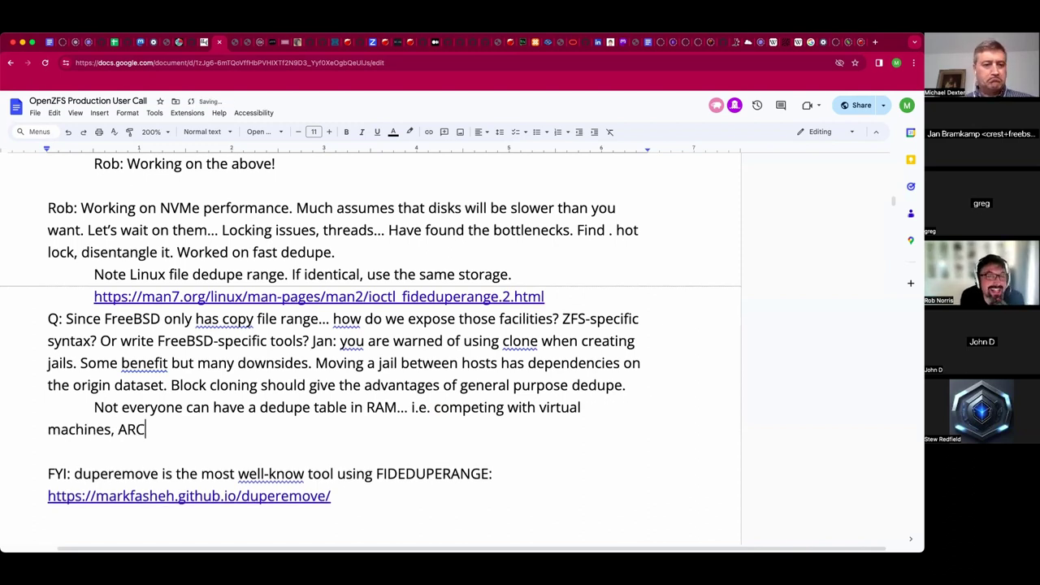
pyautogui.write('.')
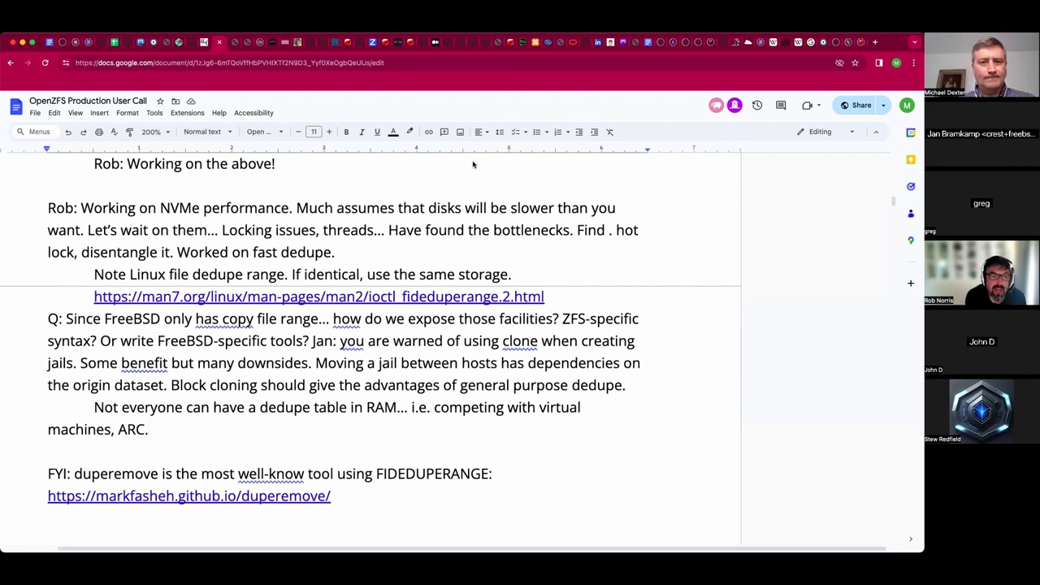
# Capitalise 'you' to 'You' after 'Jan:' in the question paragraph.
pyautogui.scroll(-1, 361, 320)
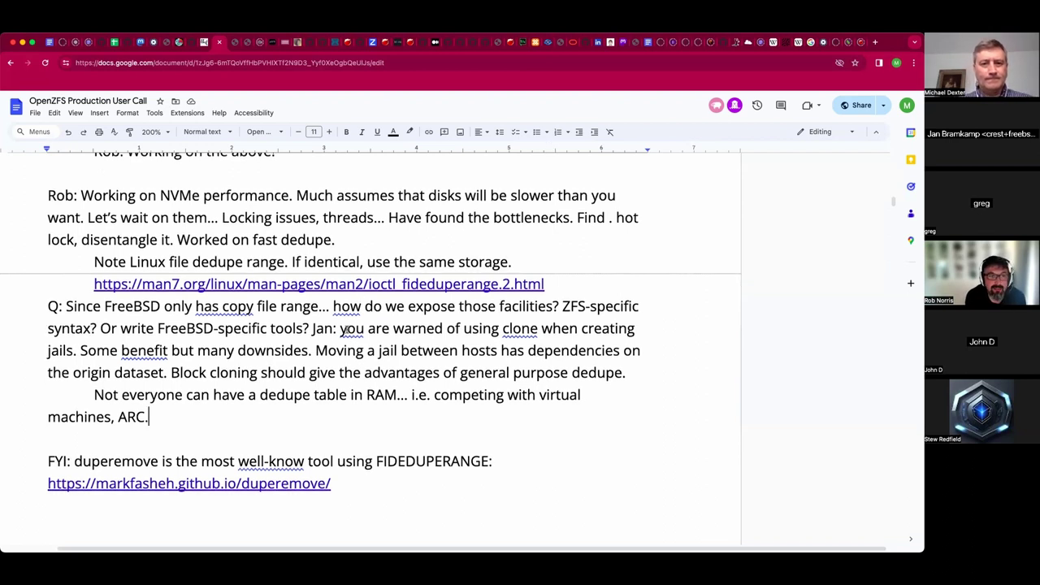
pyautogui.click(345, 331)
pyautogui.press('BackSpace')
pyautogui.write('Y')
pyautogui.click(347, 395)
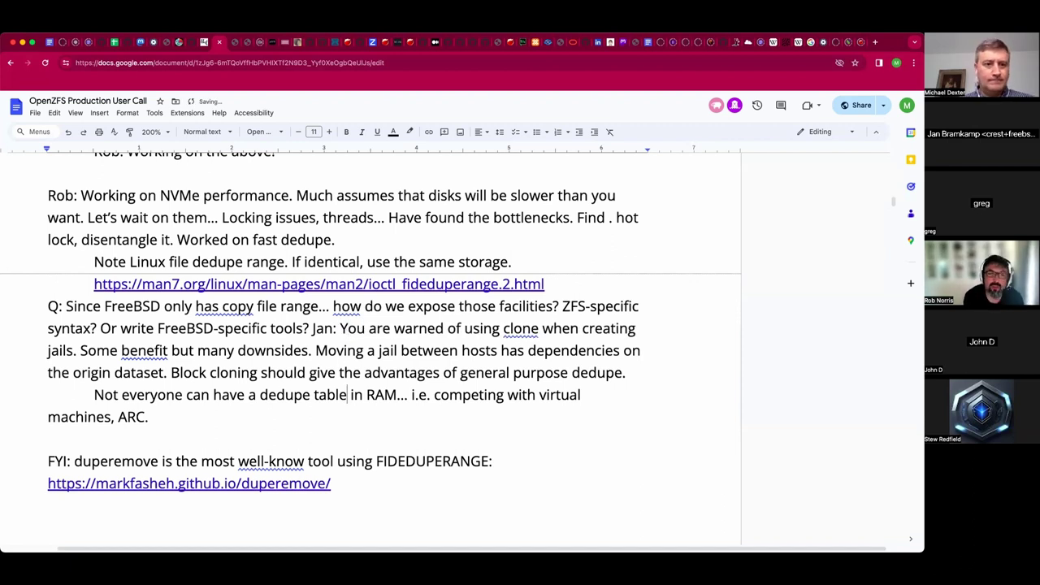
pyautogui.click(149, 417)
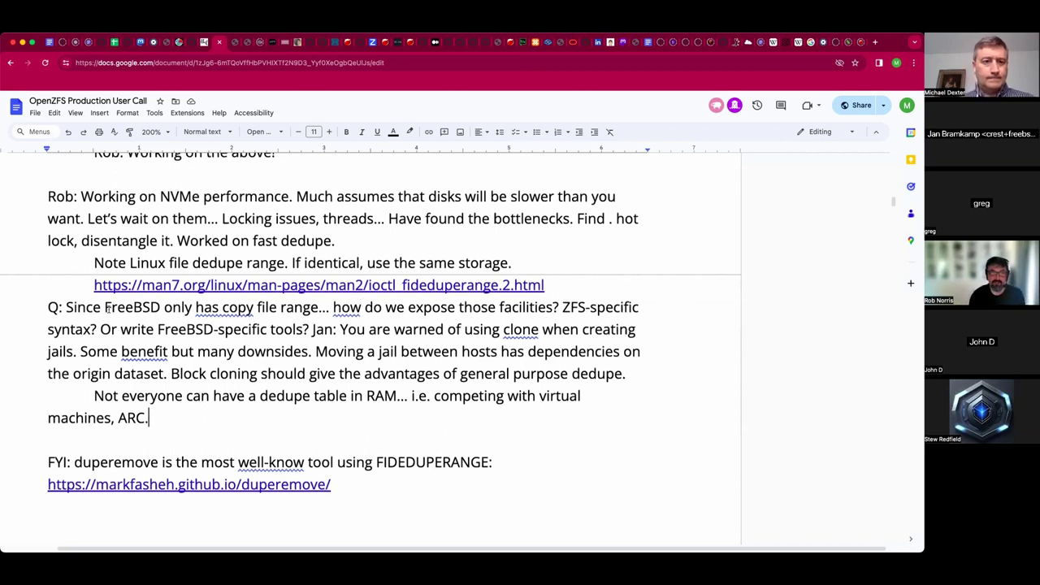
# Colour the FreeBSD question text from 'Since' through 'tools?' red.
pyautogui.click(68, 307)
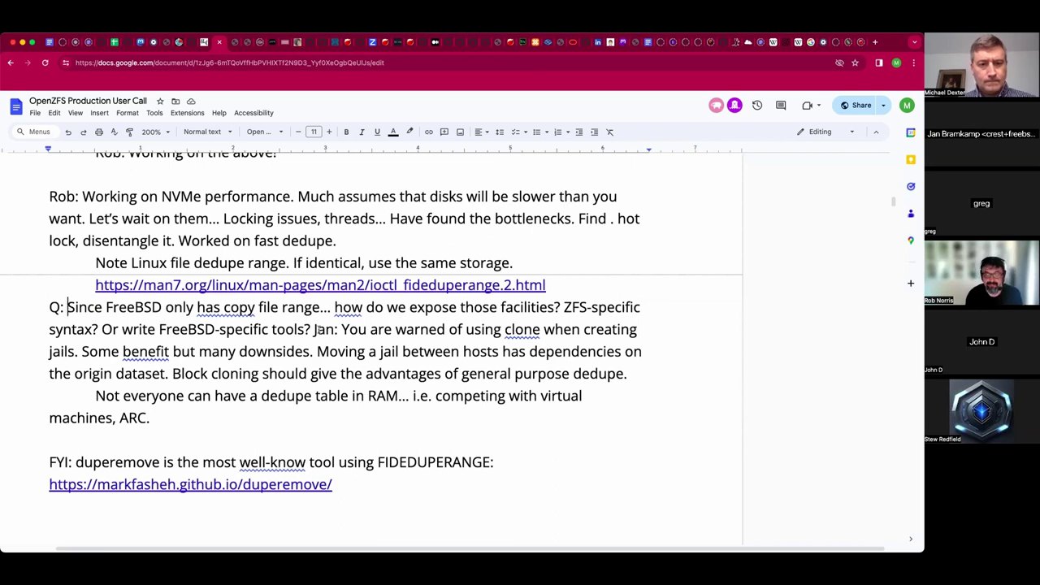
pyautogui.moveTo(68, 307); pyautogui.dragTo(310, 329)
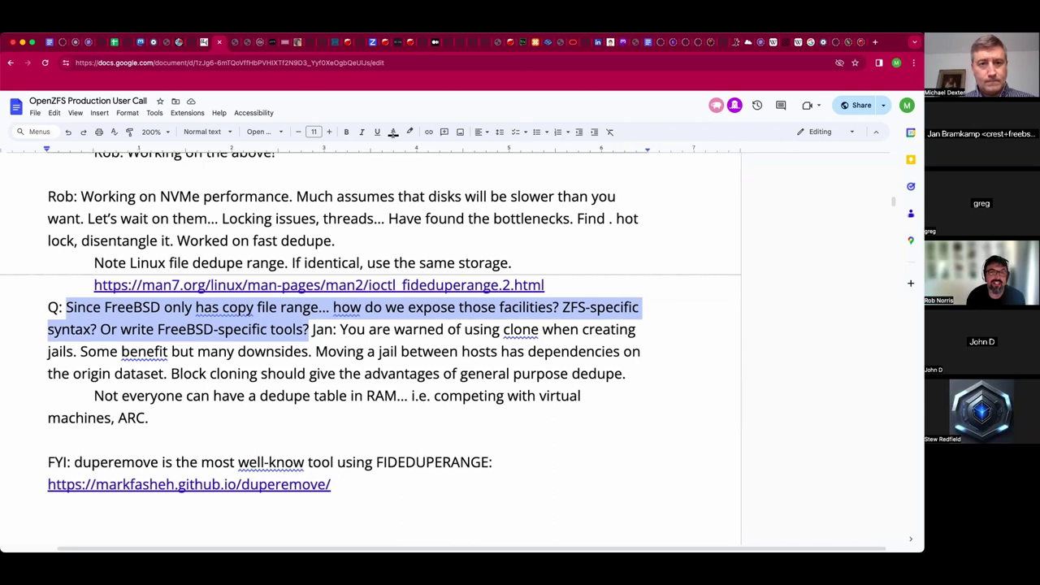
pyautogui.click(393, 134)
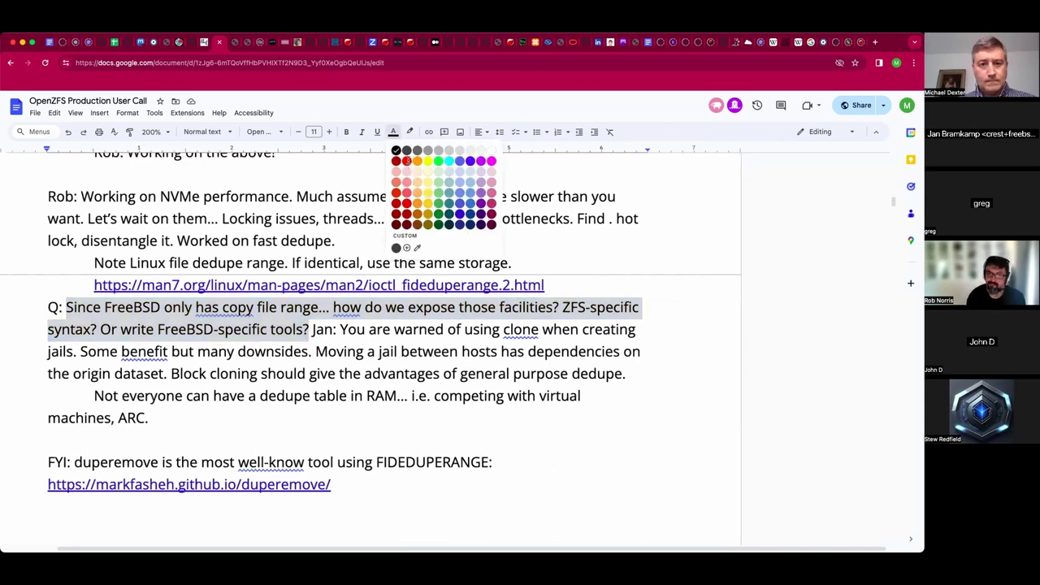
pyautogui.click(406, 161)
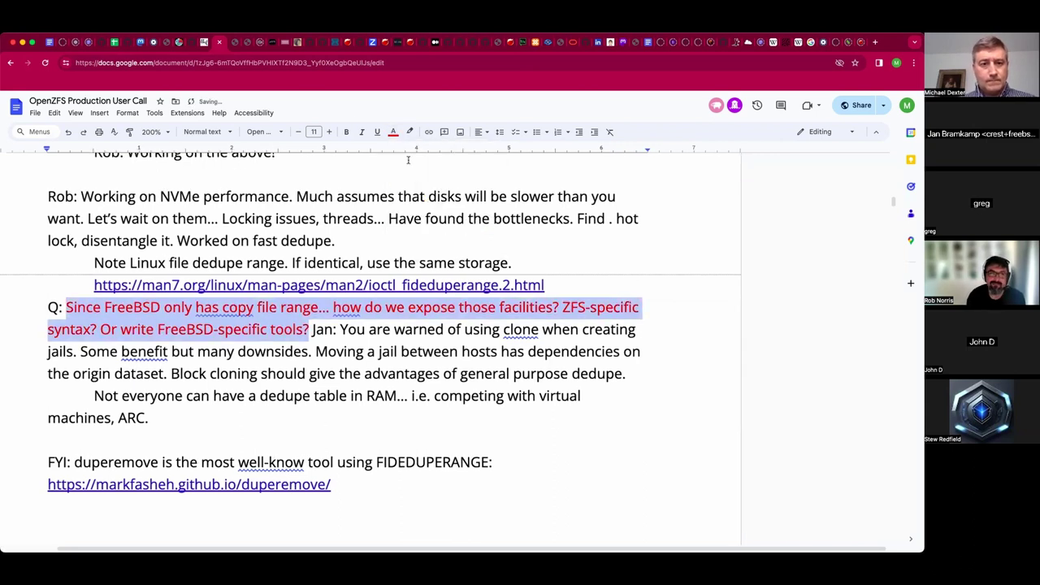
pyautogui.click(238, 419)
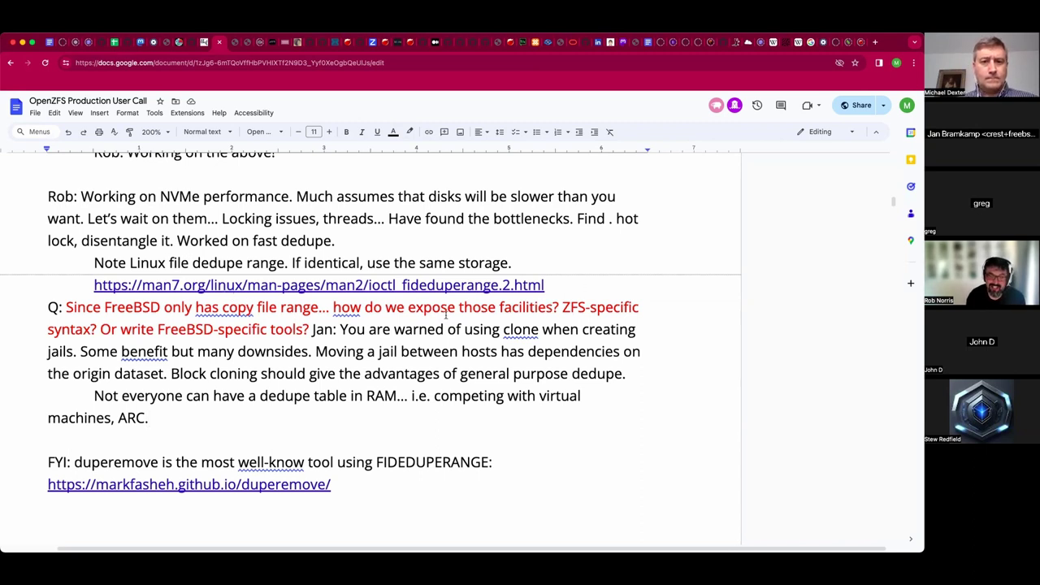
# Scroll to the end of the notes and insert a fresh line beneath the duperemove URL.
pyautogui.scroll(-1, 341, 439)
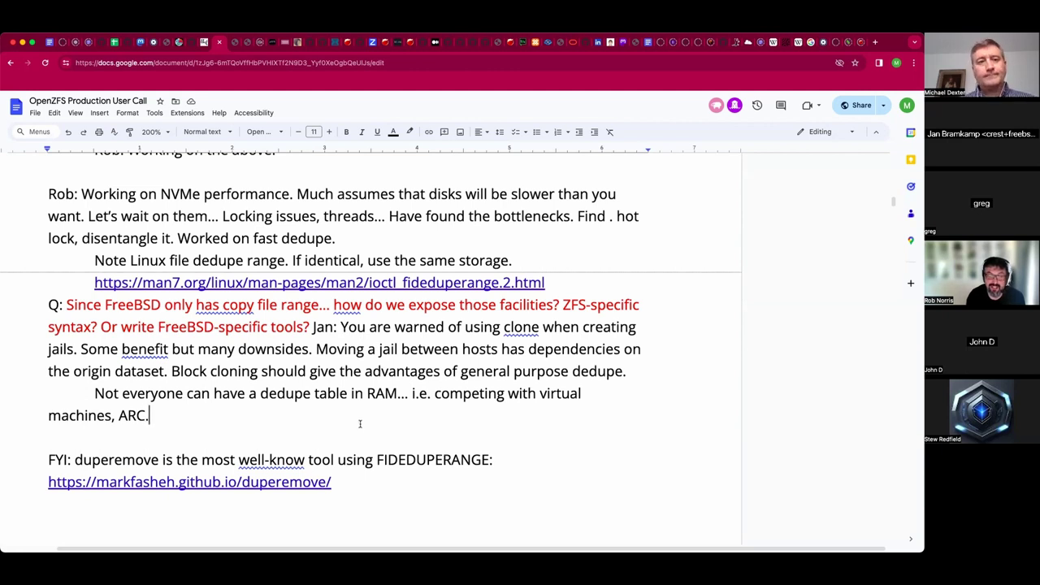
pyautogui.scroll(-1, 360, 423)
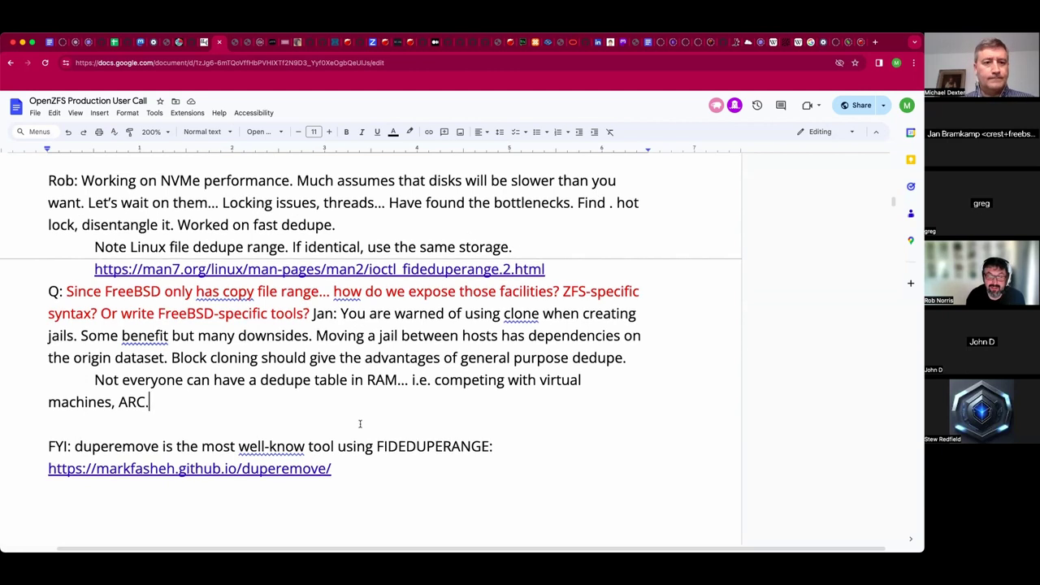
pyautogui.click(419, 489)
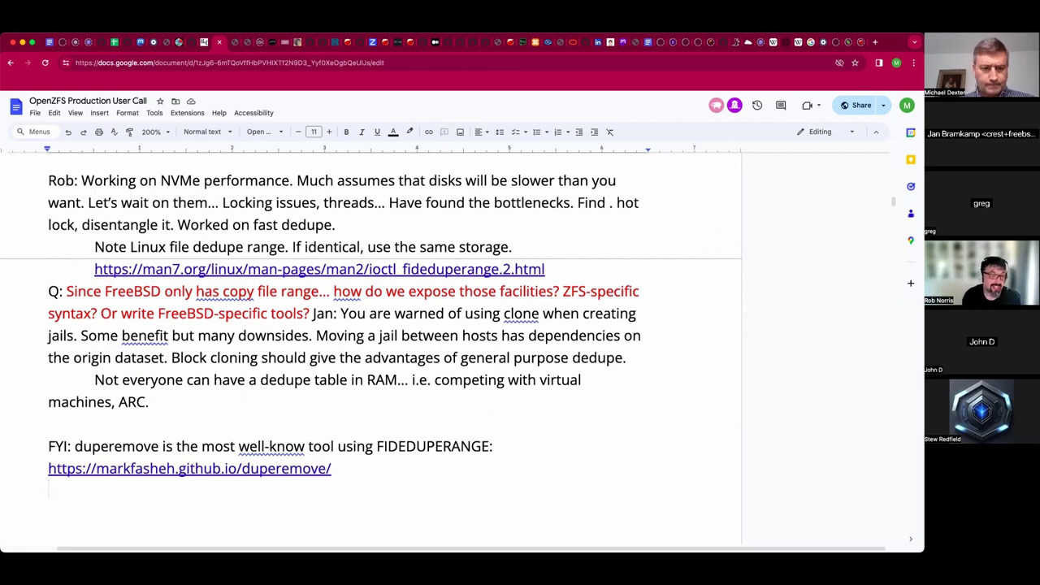
pyautogui.press('Return')
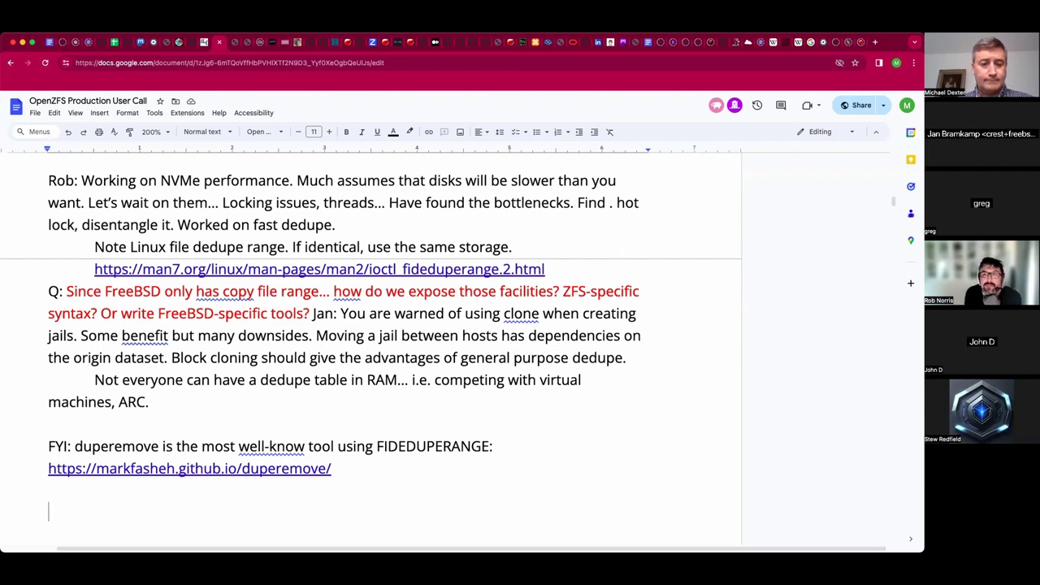
# Begin the note 'Jan prototyped out how to use ZFS read-only clones to get'.
pyautogui.doubleClick(138, 512)
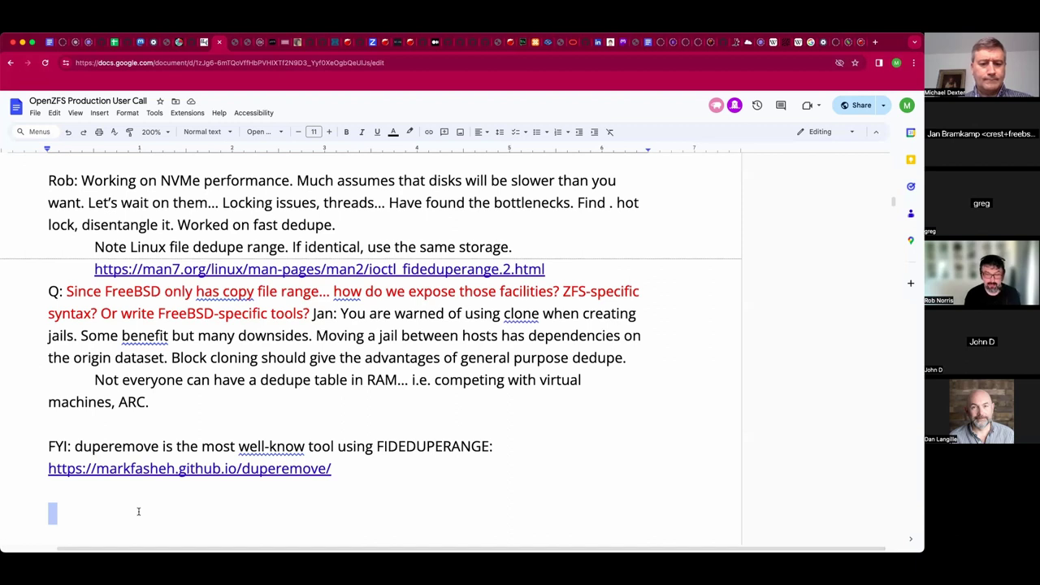
pyautogui.write('Jan')
pyautogui.press('BackSpace')
pyautogui.write('prototype')
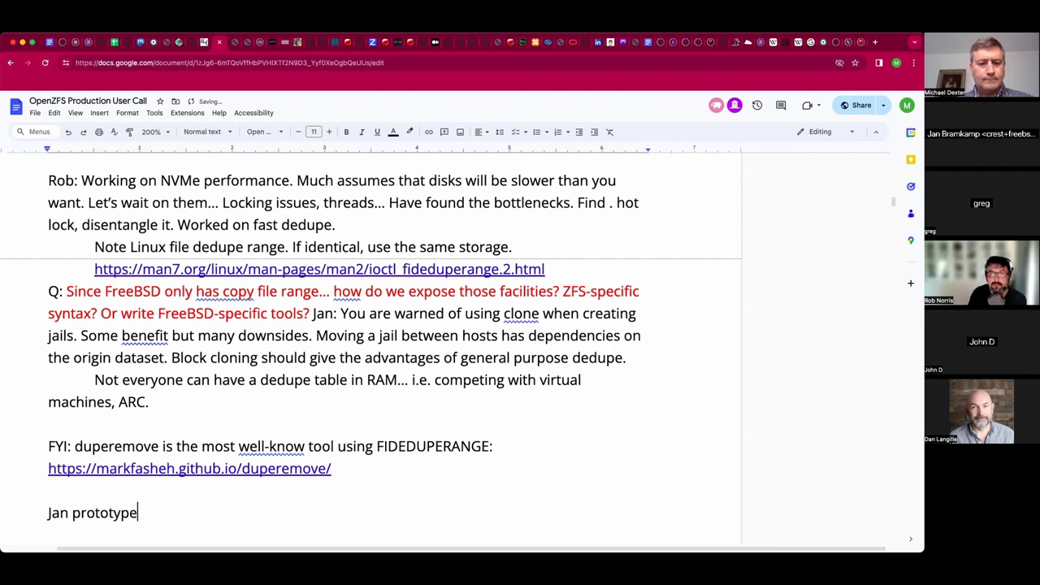
pyautogui.write('d out h')
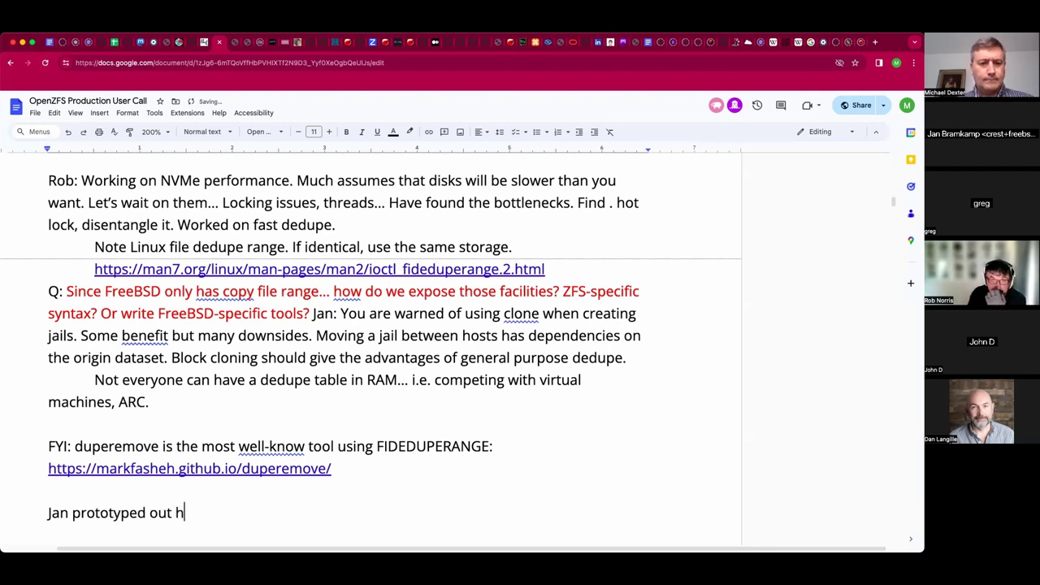
pyautogui.write('ow to use ')
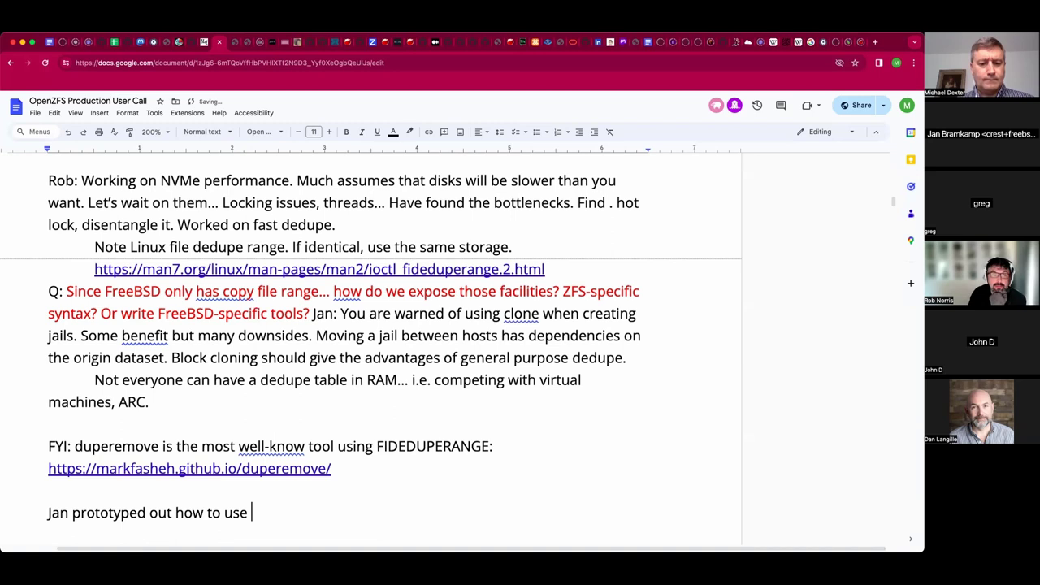
pyautogui.write('ZFS read-n')
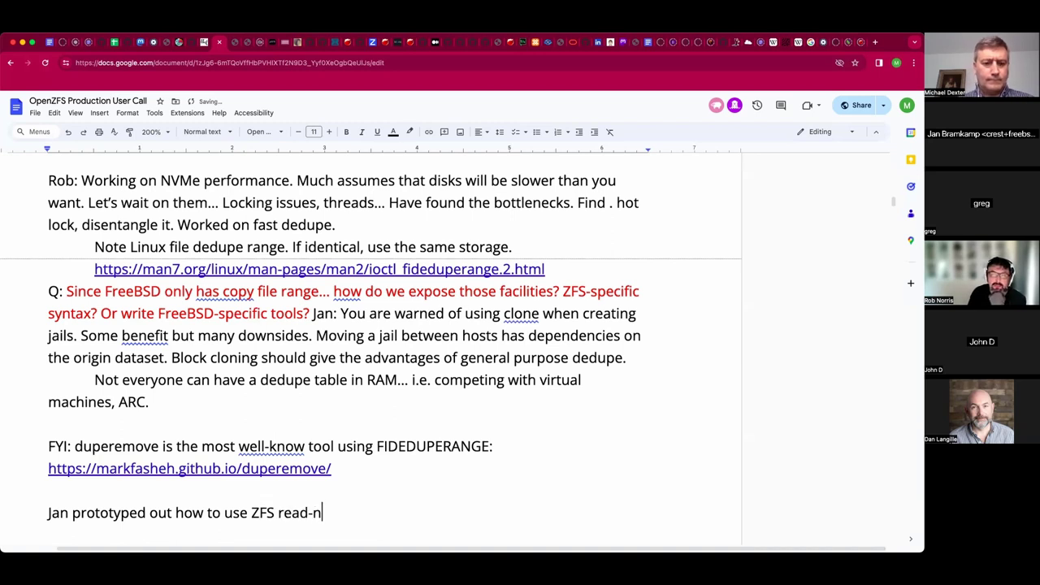
pyautogui.press('BackSpace')
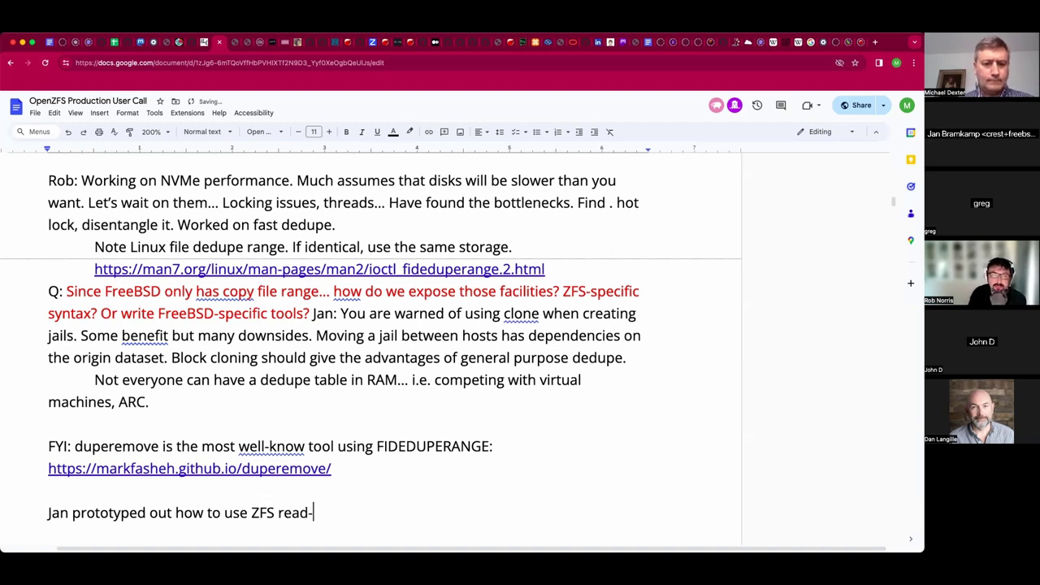
pyautogui.write('only ')
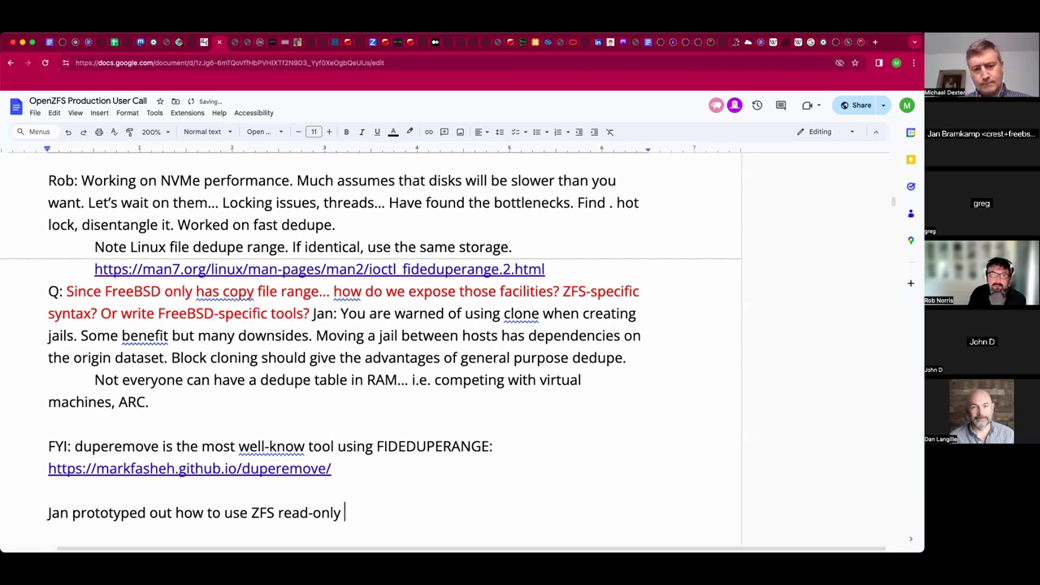
pyautogui.write('clones ')
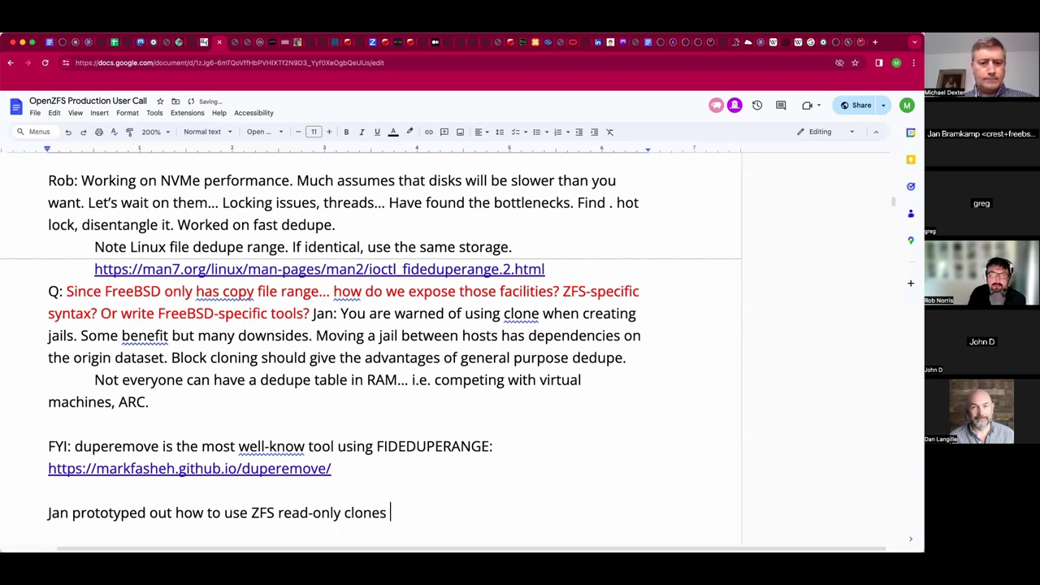
pyautogui.write("to get 'w")
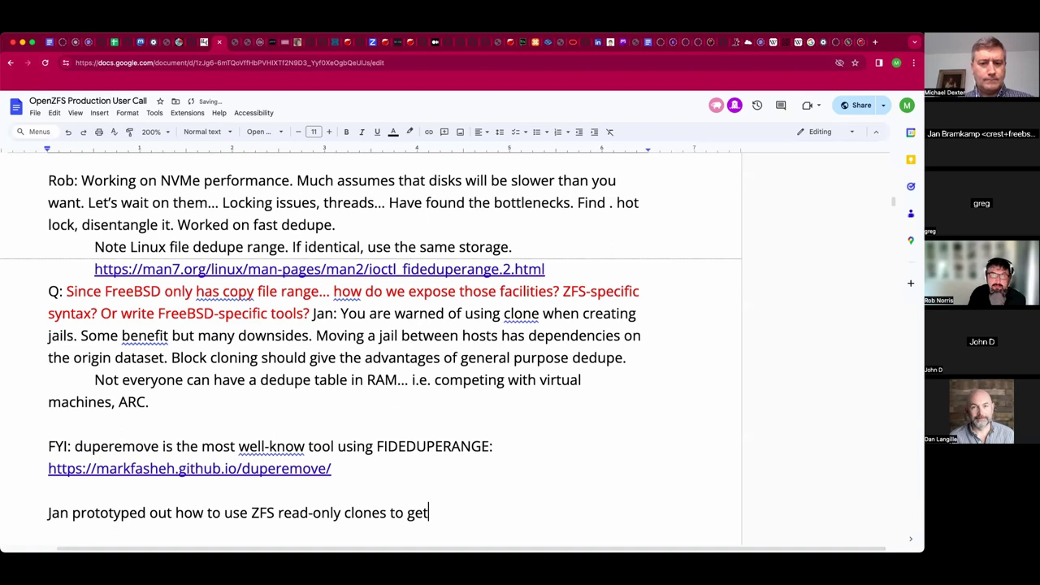
# Finish the note with '"whiteout" behavior. Swap out missle layers.'.
pyautogui.press('BackSpace')
pyautogui.press('BackSpace')
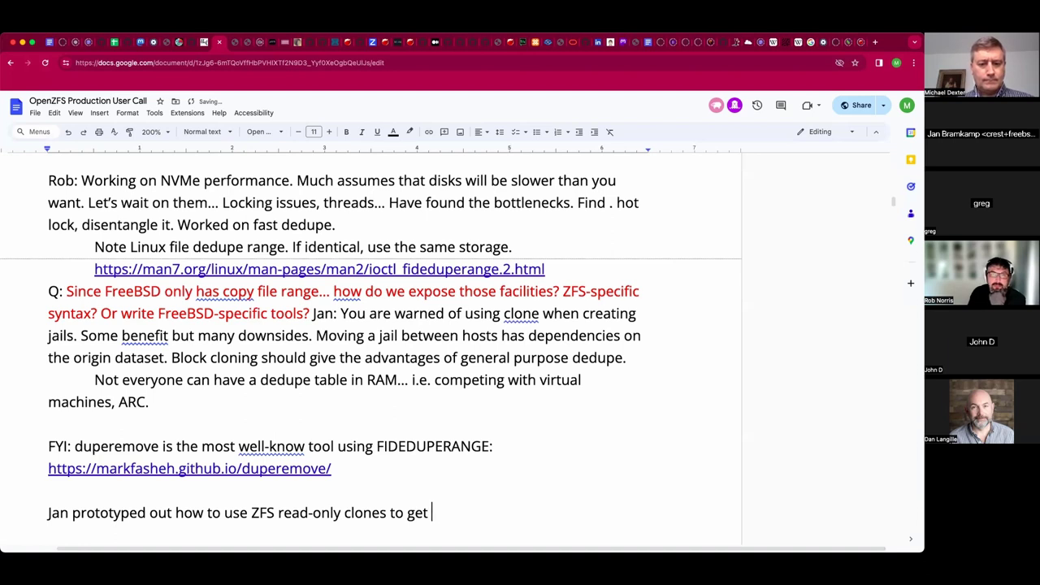
pyautogui.write('"W')
pyautogui.press('BackSpace')
pyautogui.write('white')
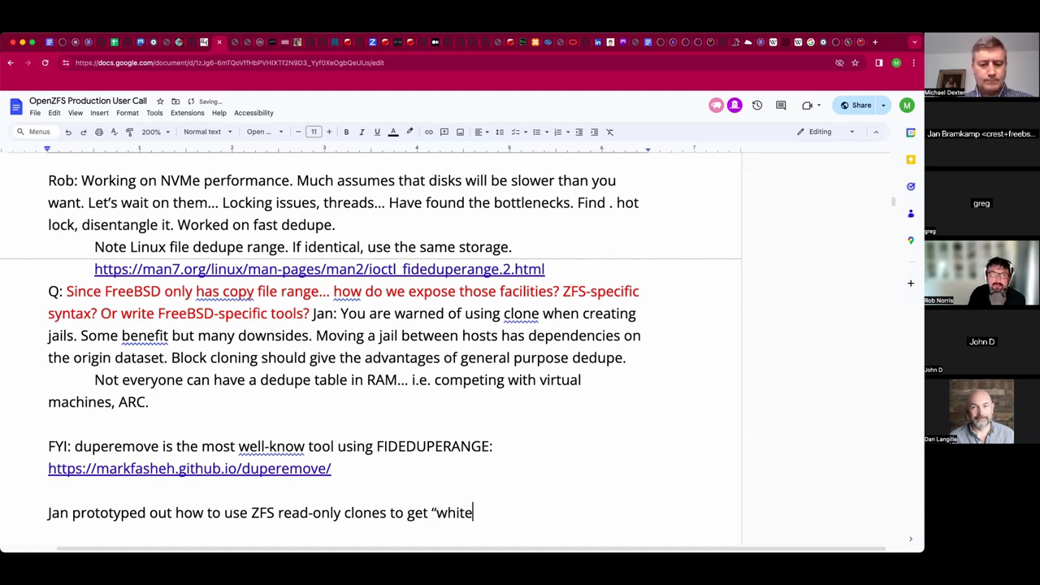
pyautogui.write('out" behavior. S')
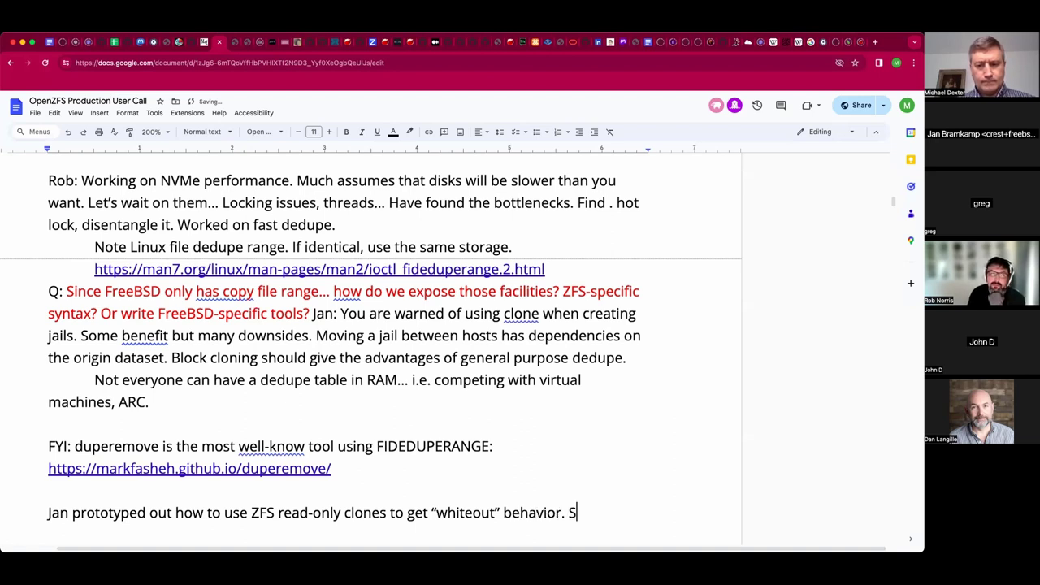
pyautogui.write('wap out mis')
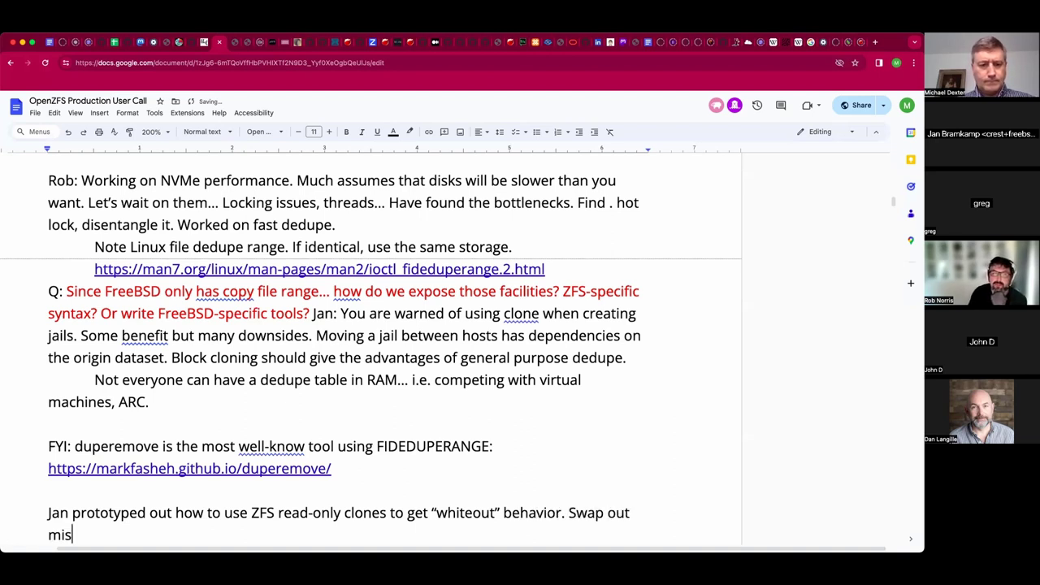
pyautogui.write('sle lat')
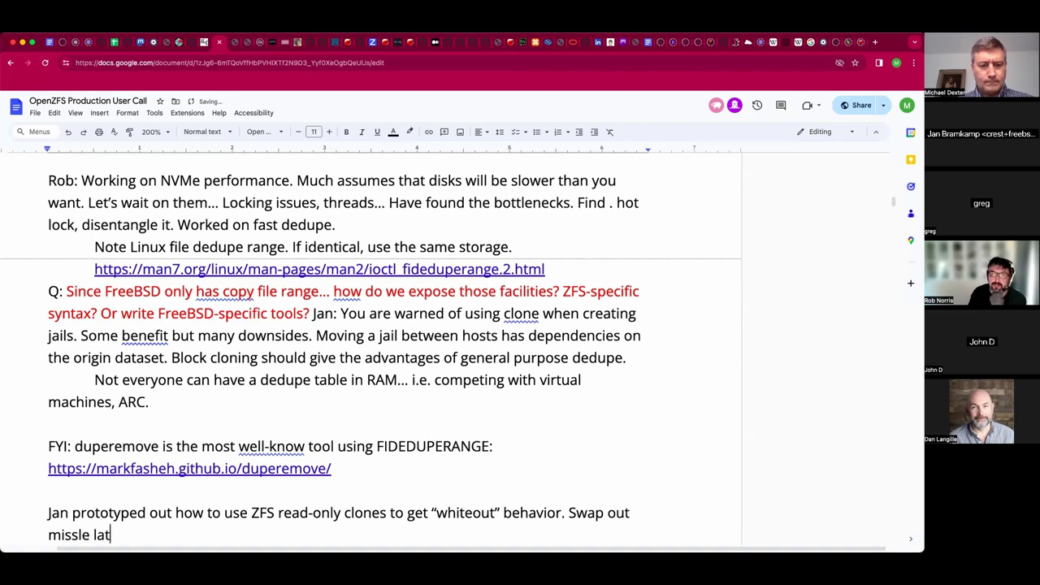
pyautogui.press('BackSpace')
pyautogui.write('yers.')
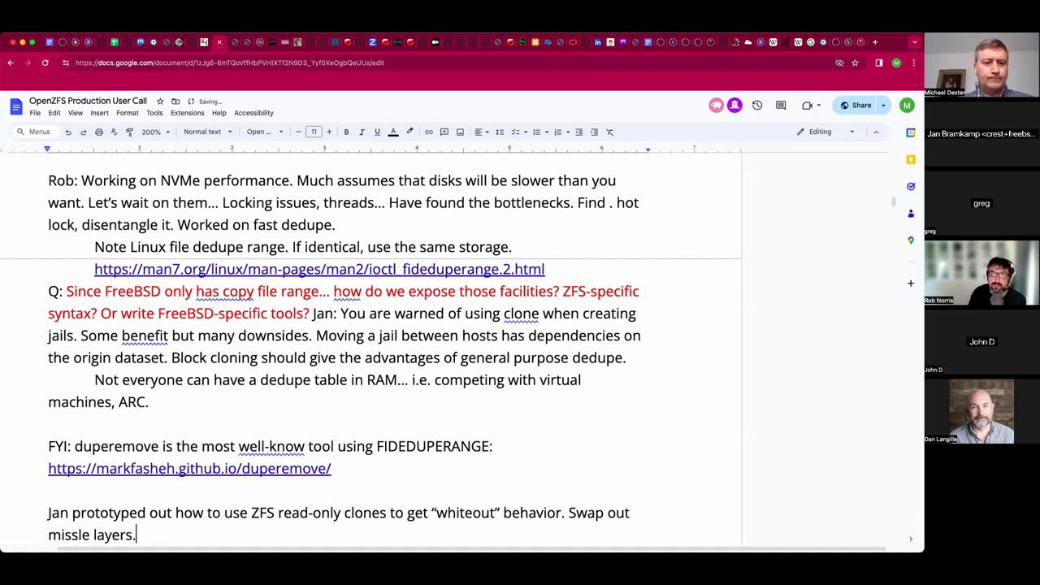
pyautogui.scroll(-1, 371, 351)
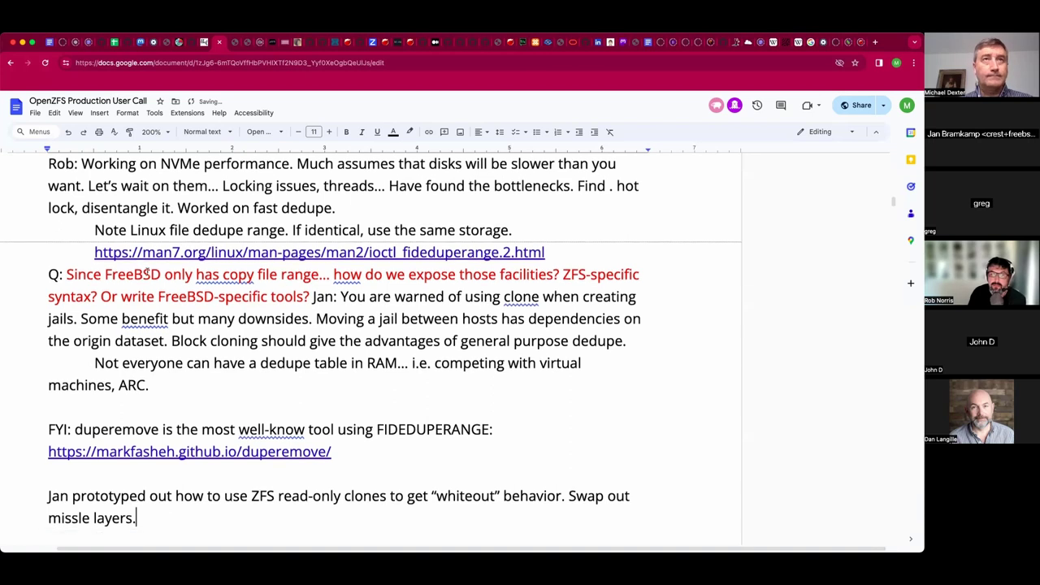
pyautogui.scroll(-1, 371, 342)
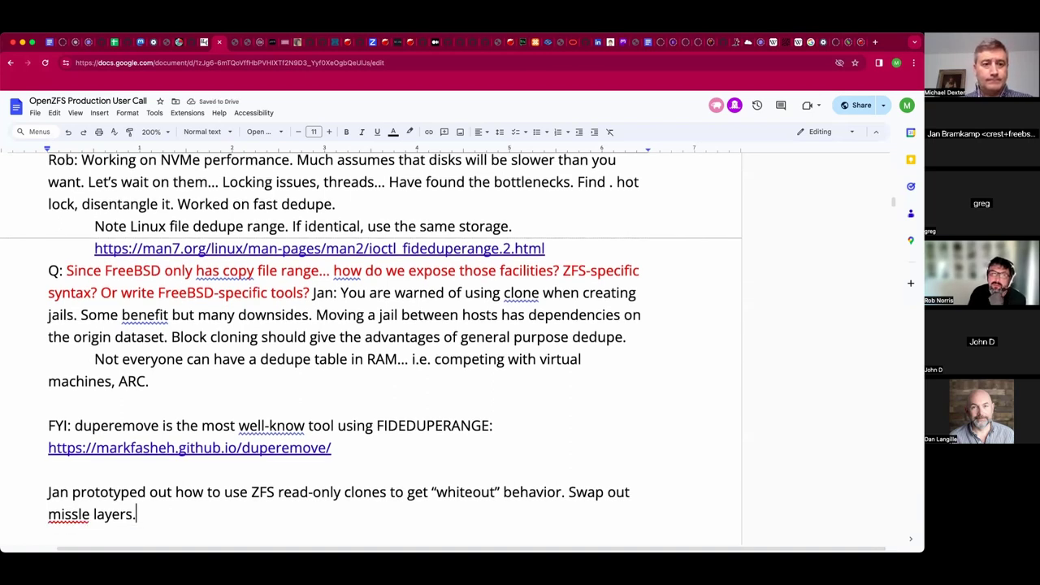
# Change 'missle' to 'middle' so the note reads 'Swap out middle layers.'.
pyautogui.click(78, 515)
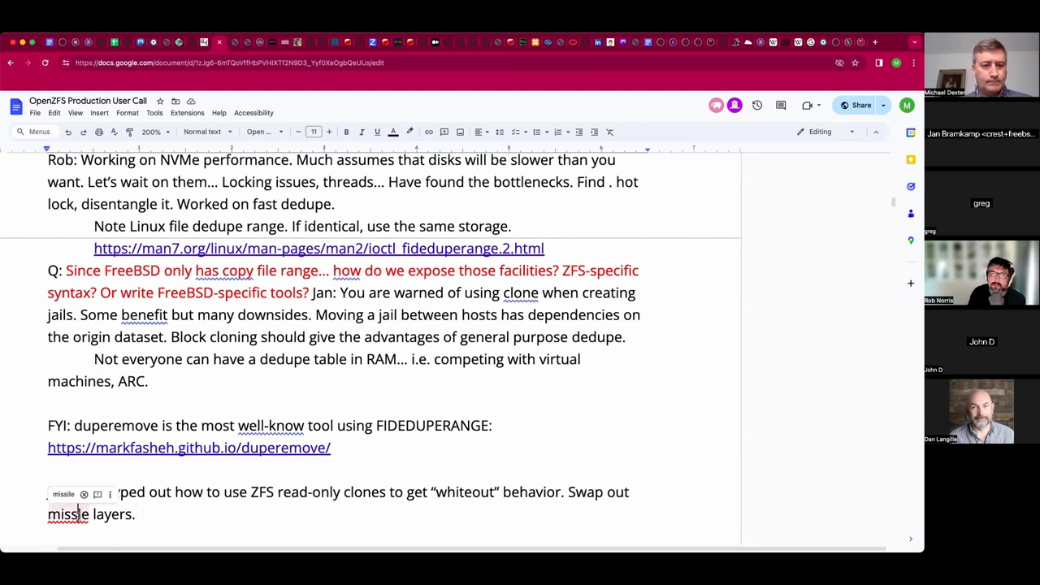
pyautogui.hotkey('shift', 'Left')
pyautogui.hotkey('shift', 'Left')
pyautogui.write('dd')
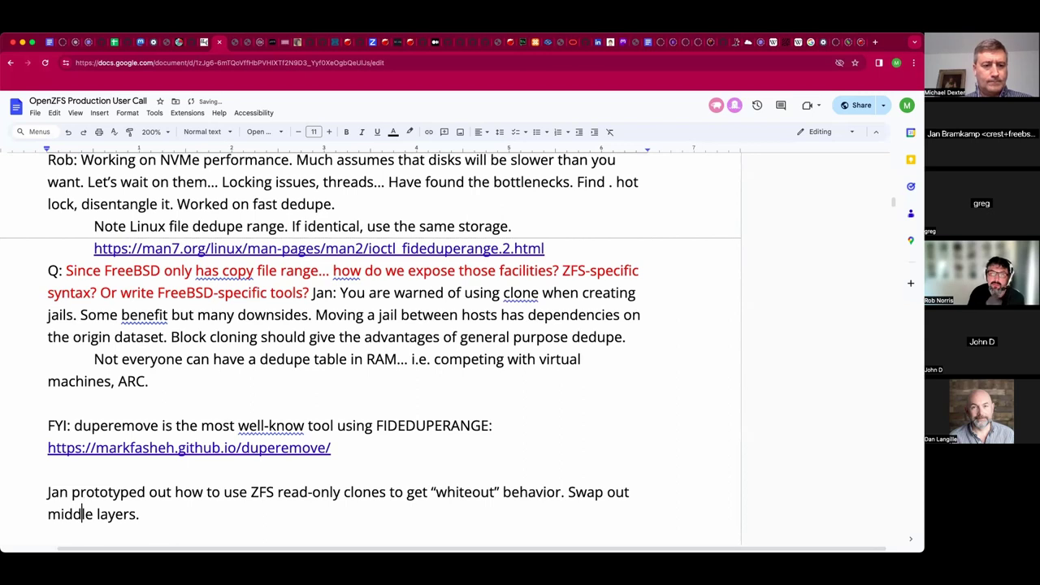
pyautogui.click(210, 514)
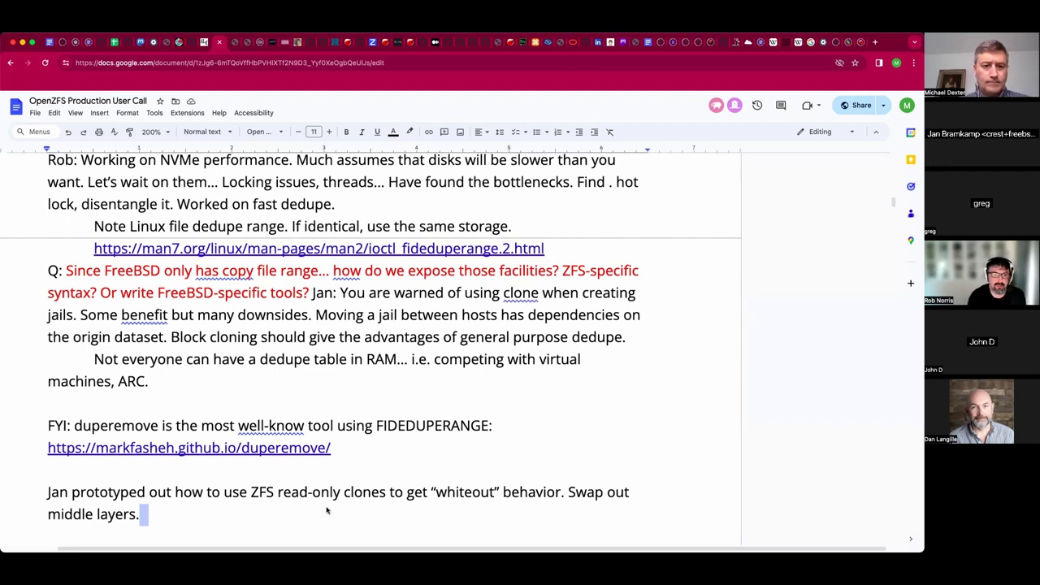
pyautogui.click(295, 514)
pyautogui.scroll(-1, 295, 514)
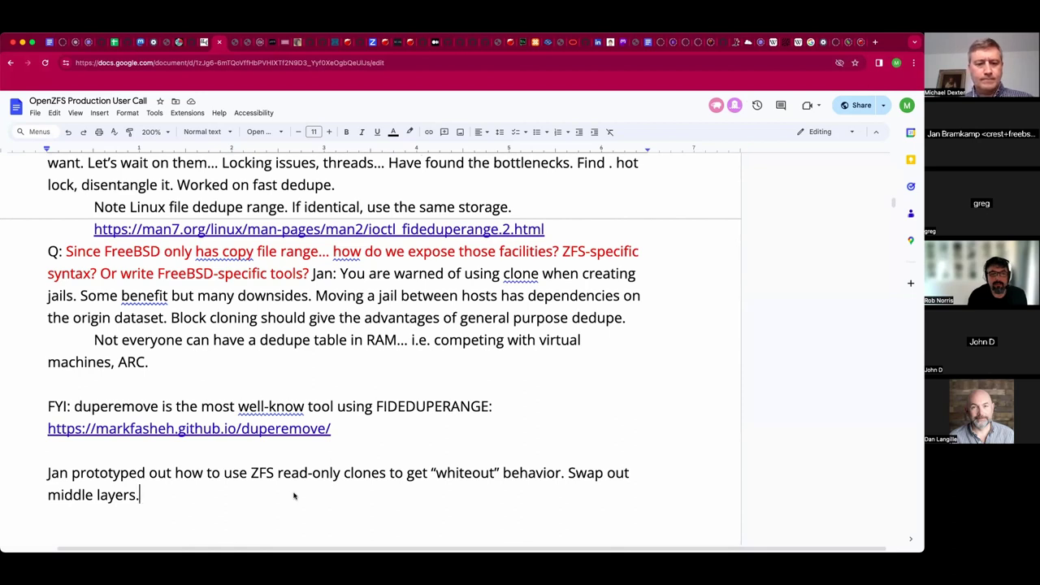
# Append 'Need to create and snapshot mount points from time to time.', fixing 'moutn' and 'ttime'.
pyautogui.write('Nee')
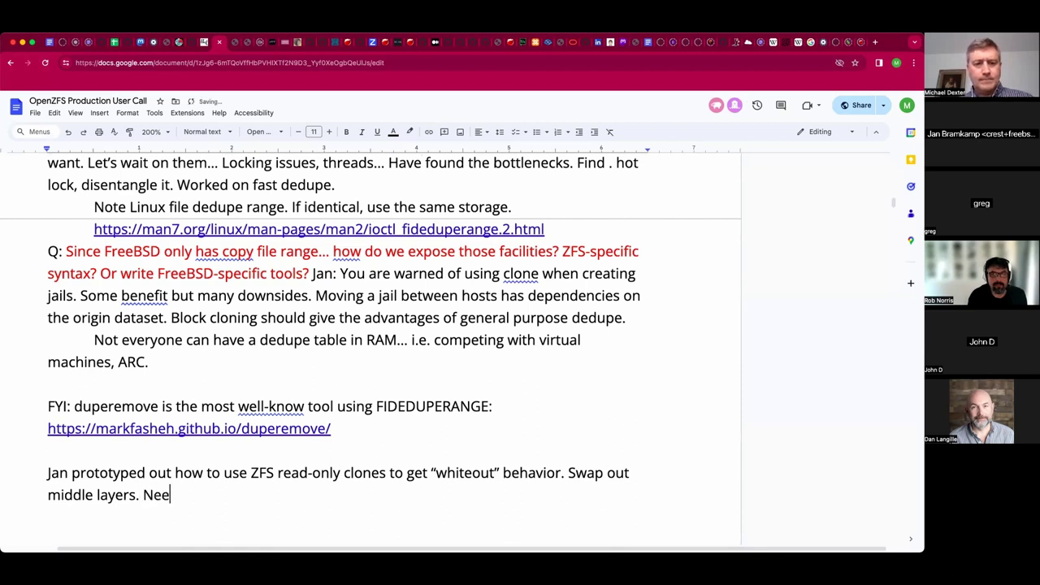
pyautogui.write('d to cr')
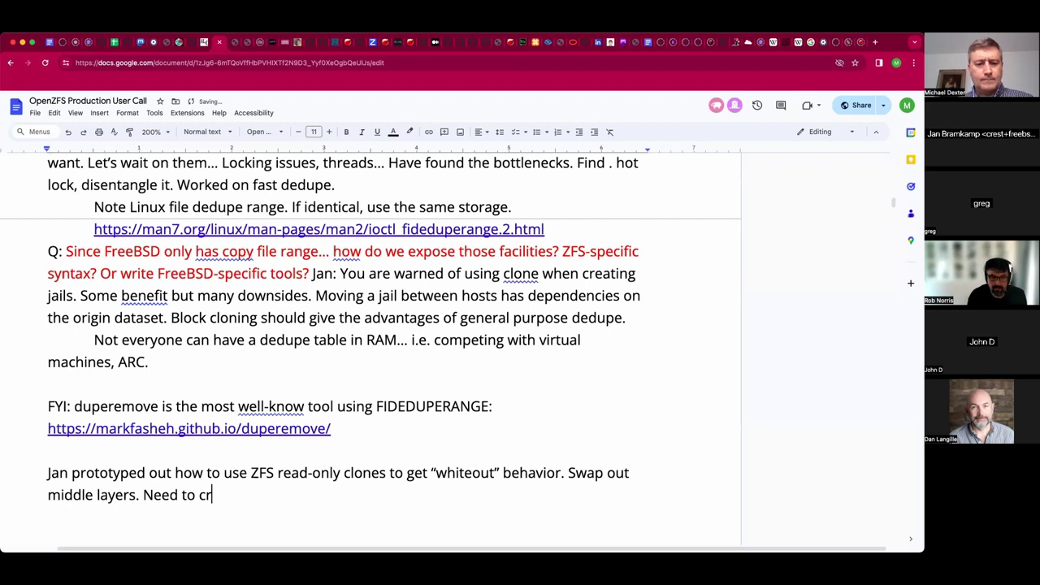
pyautogui.write('eate and snaps')
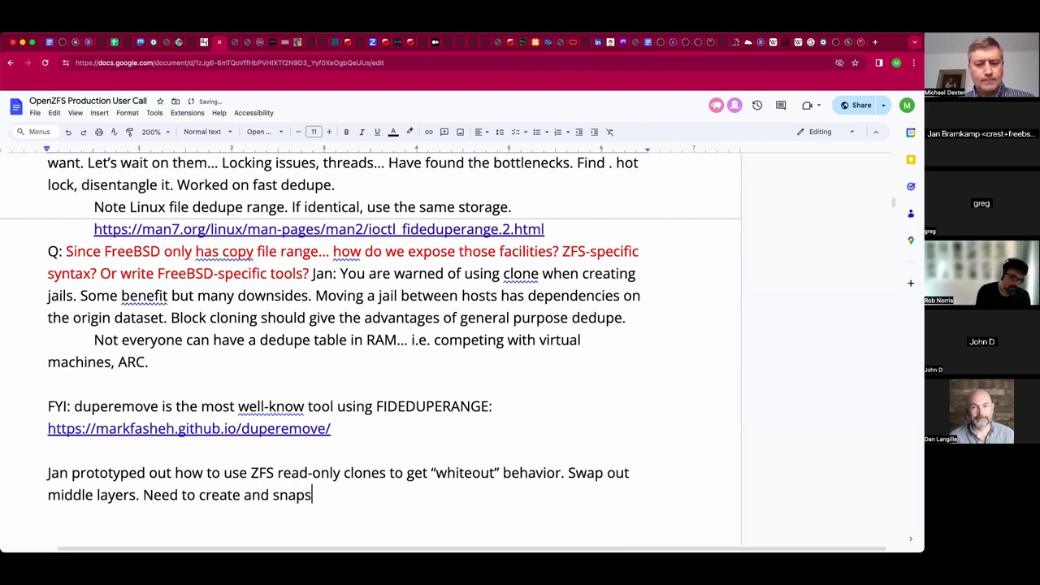
pyautogui.write('hot moutn ')
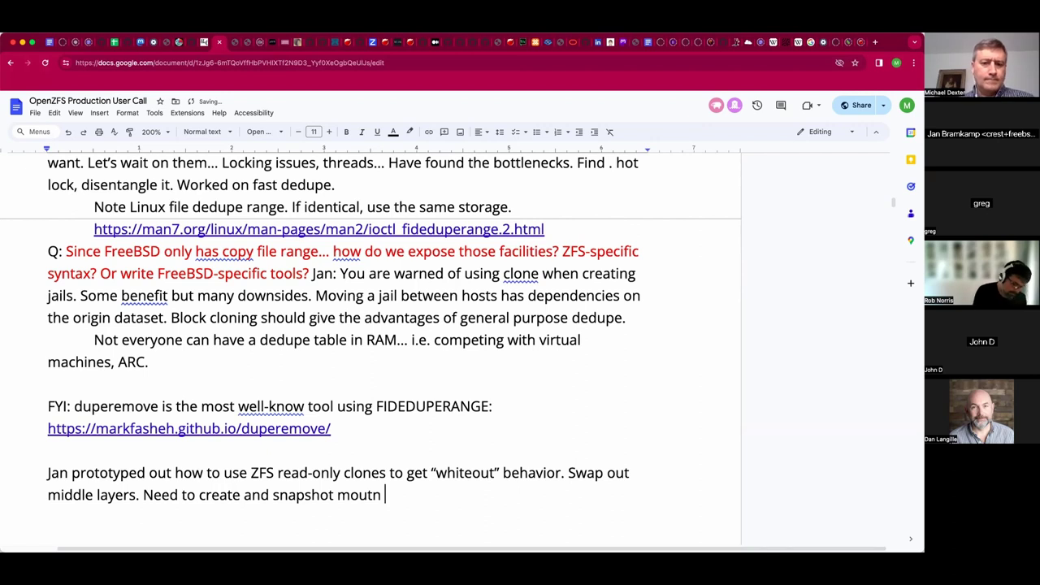
pyautogui.write('points from time to ttime.')
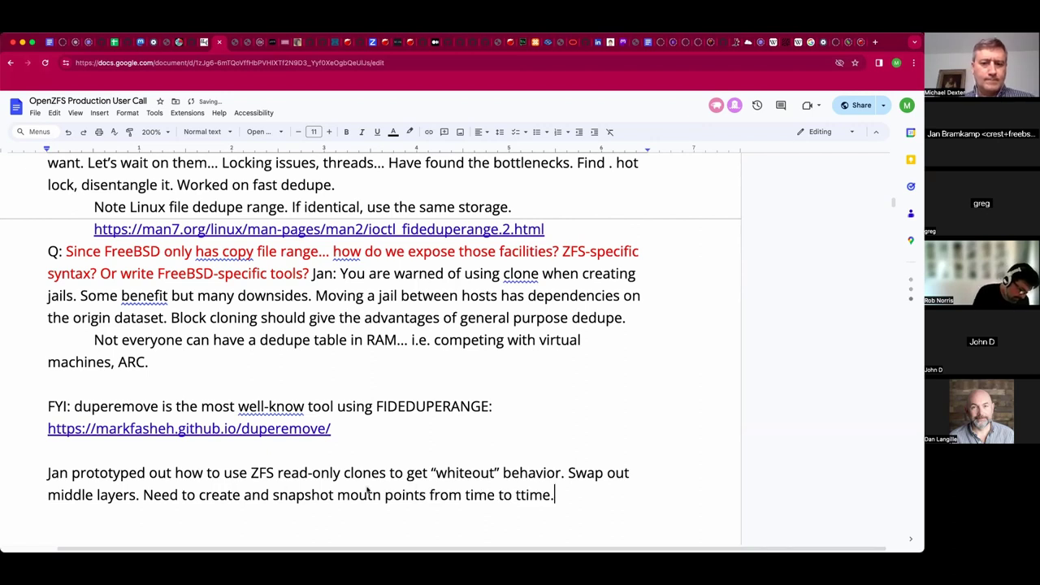
pyautogui.click(379, 498)
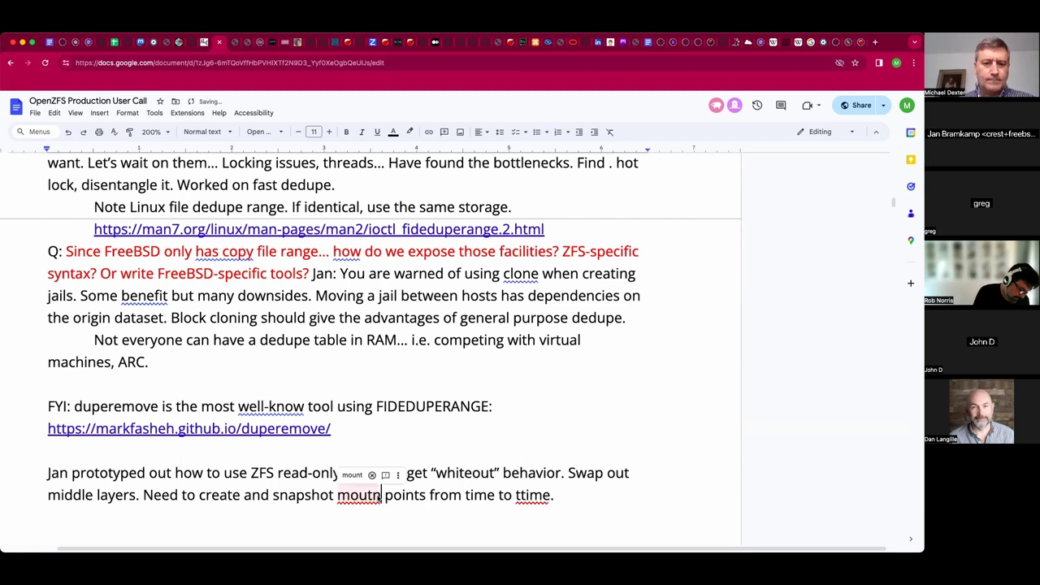
pyautogui.press('BackSpace')
pyautogui.press('BackSpace')
pyautogui.write('nt')
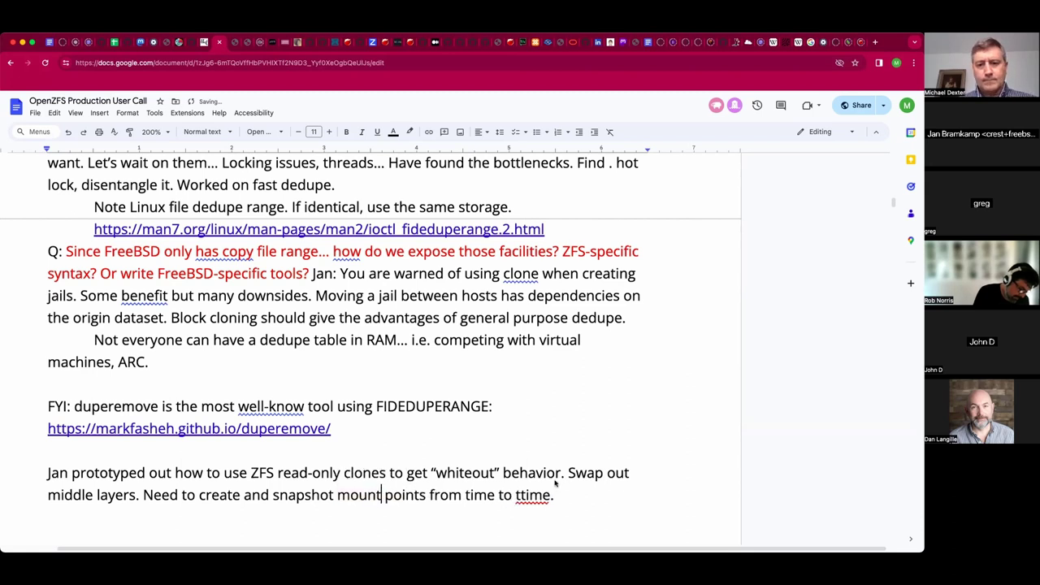
pyautogui.click(522, 498)
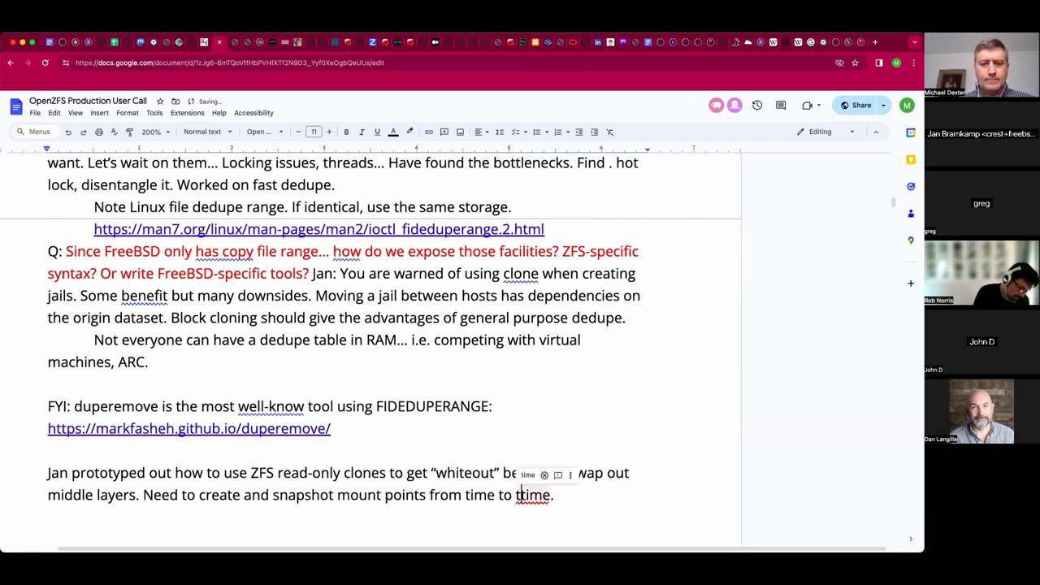
pyautogui.press('BackSpace')
pyautogui.press('End')
pyautogui.press('Return')
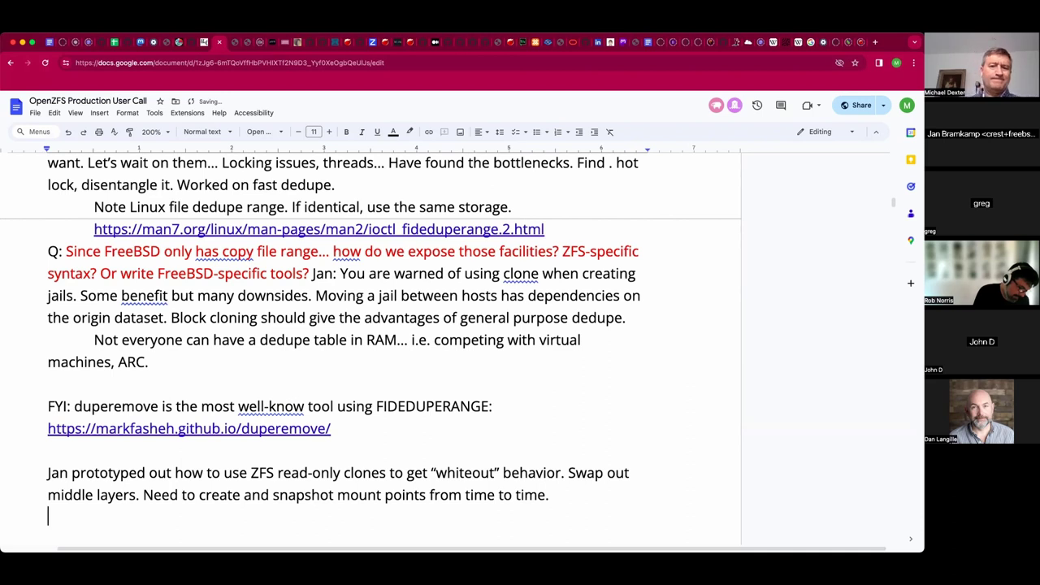
pyautogui.press('BackSpace')
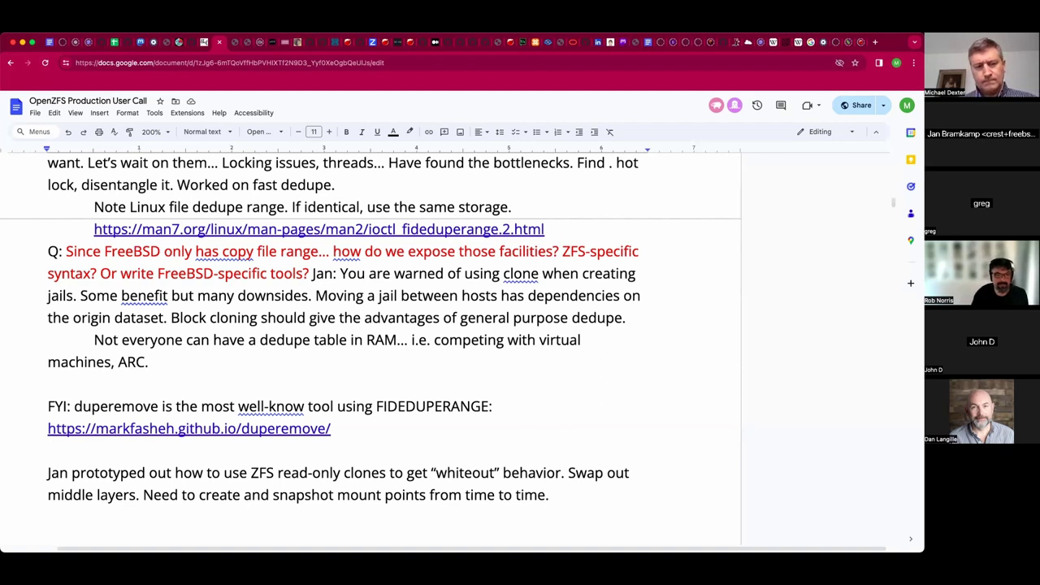
# Add the sentence 'Keep an unmountable parent for a siblin relatinshipo.' to the note.
pyautogui.press('Return')
pyautogui.press('BackSpace')
pyautogui.write('Kee')
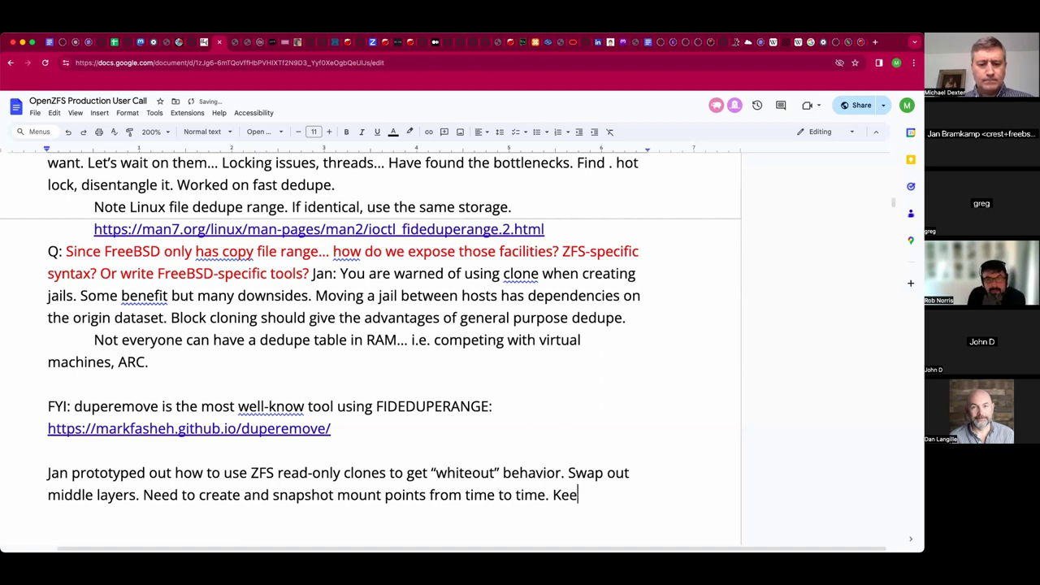
pyautogui.write('p an unmountable parent for a siblin relatinshipo.')
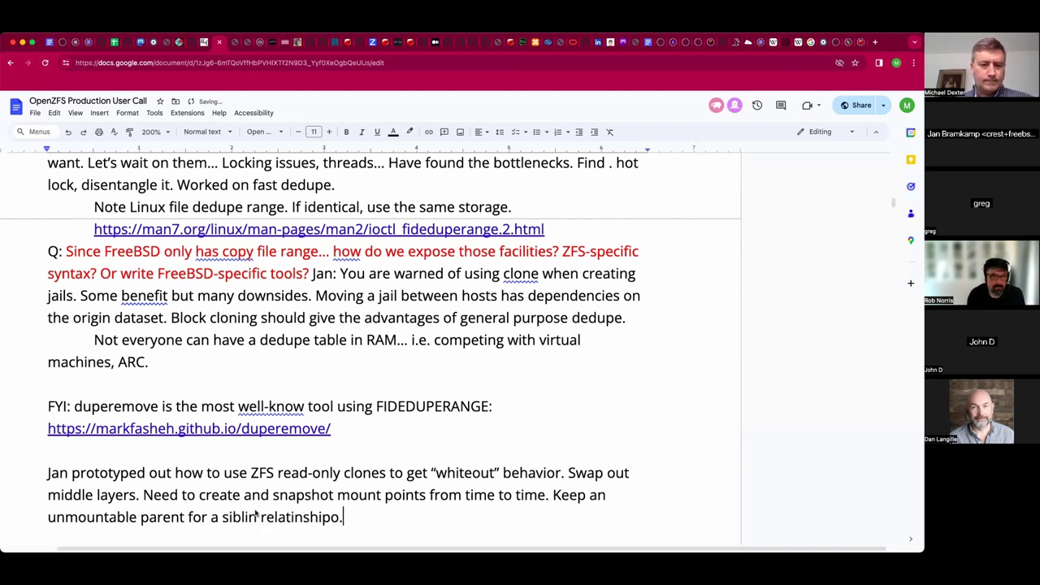
pyautogui.moveTo(222, 518); pyautogui.dragTo(53, 537)
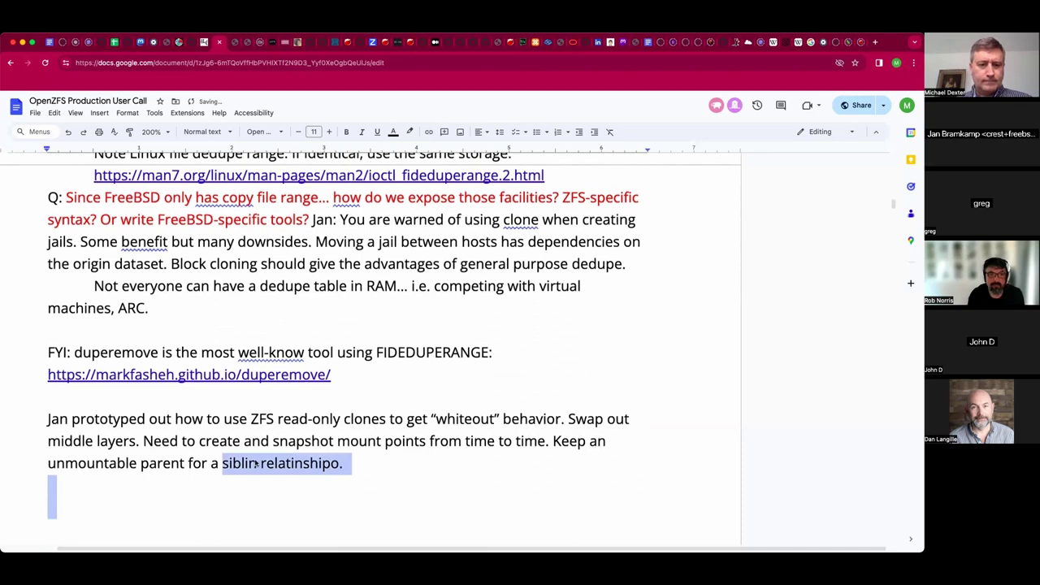
# Correct the misspellings to 'sibling' and 'relationship' using a spelling suggestion.
pyautogui.doubleClick(241, 464)
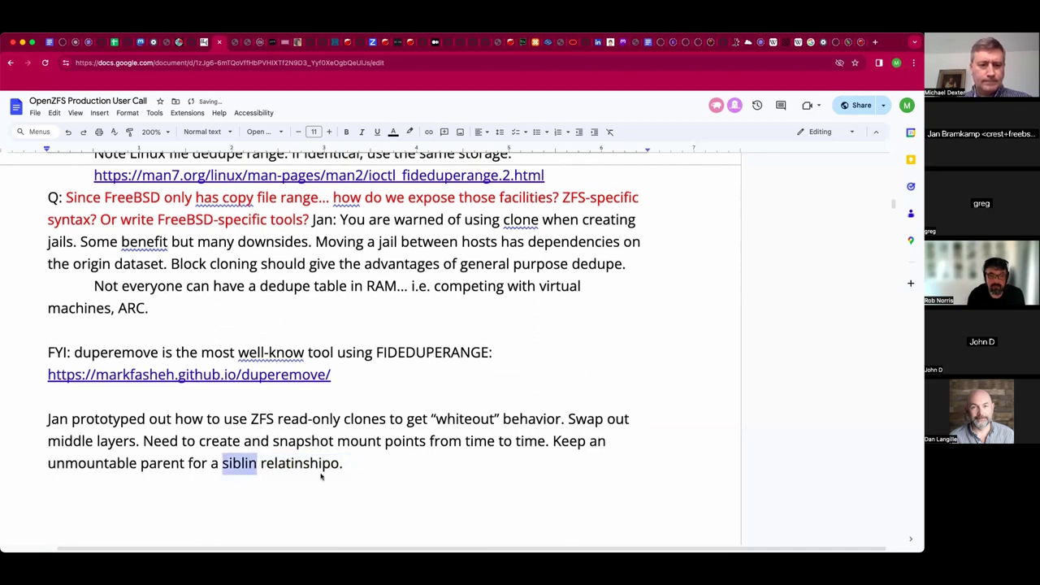
pyautogui.write('g')
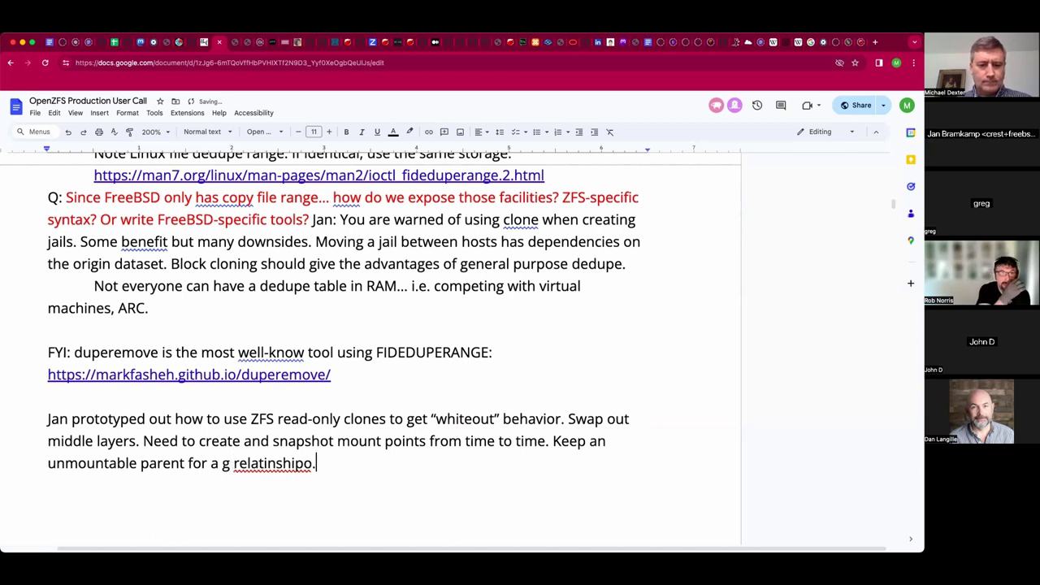
pyautogui.write('z')
pyautogui.press('BackSpace')
pyautogui.hotkey('ctrl', 'z')
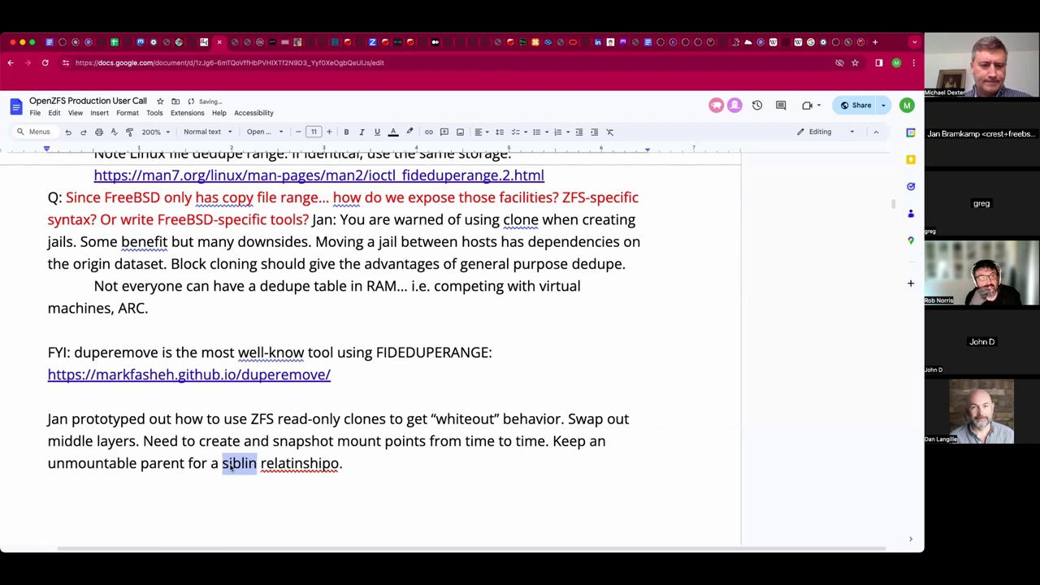
pyautogui.write('sib')
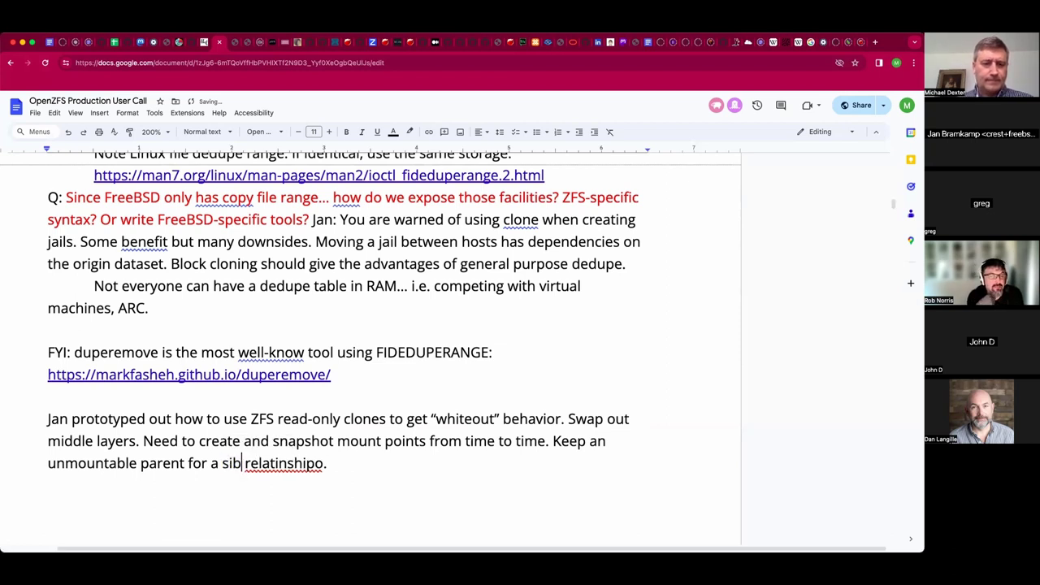
pyautogui.write('ling')
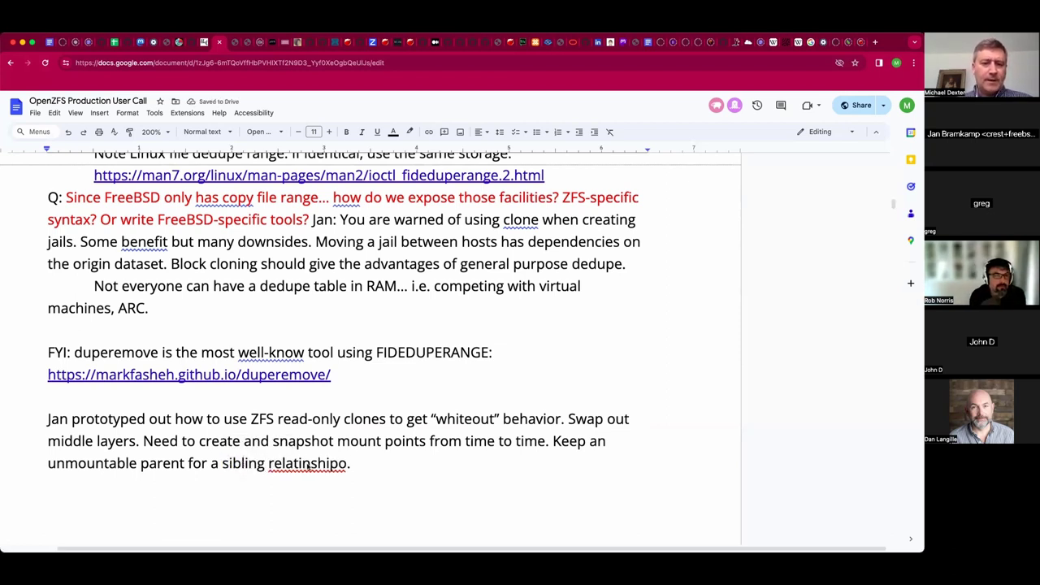
pyautogui.click(307, 463)
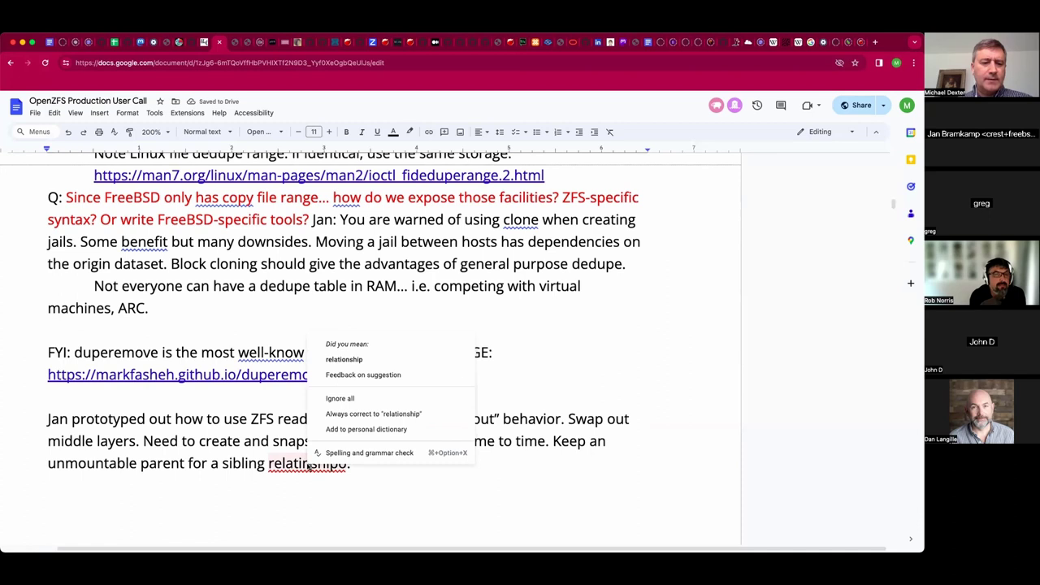
pyautogui.click(361, 360)
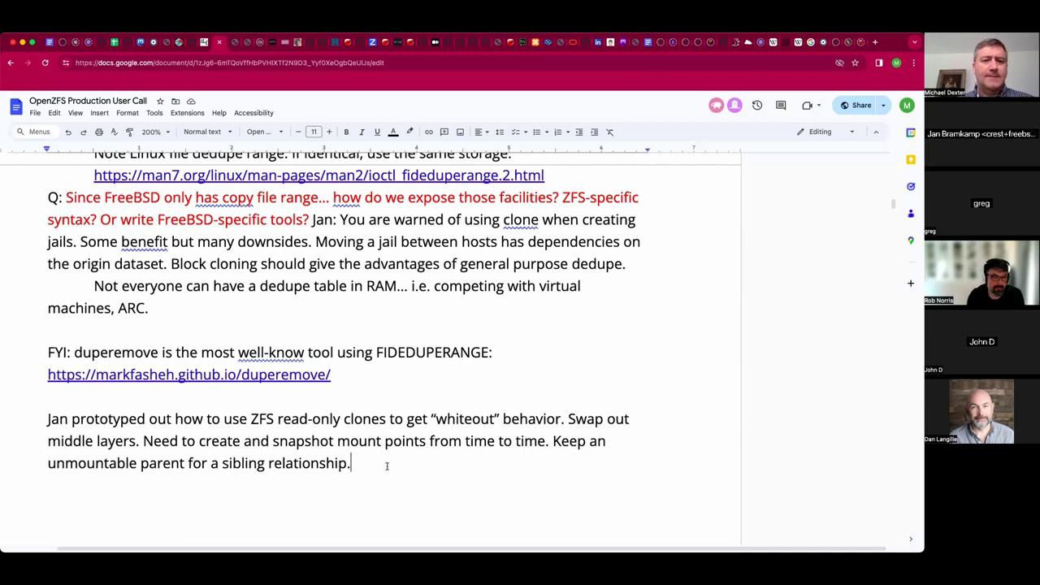
pyautogui.scroll(-1, 387, 465)
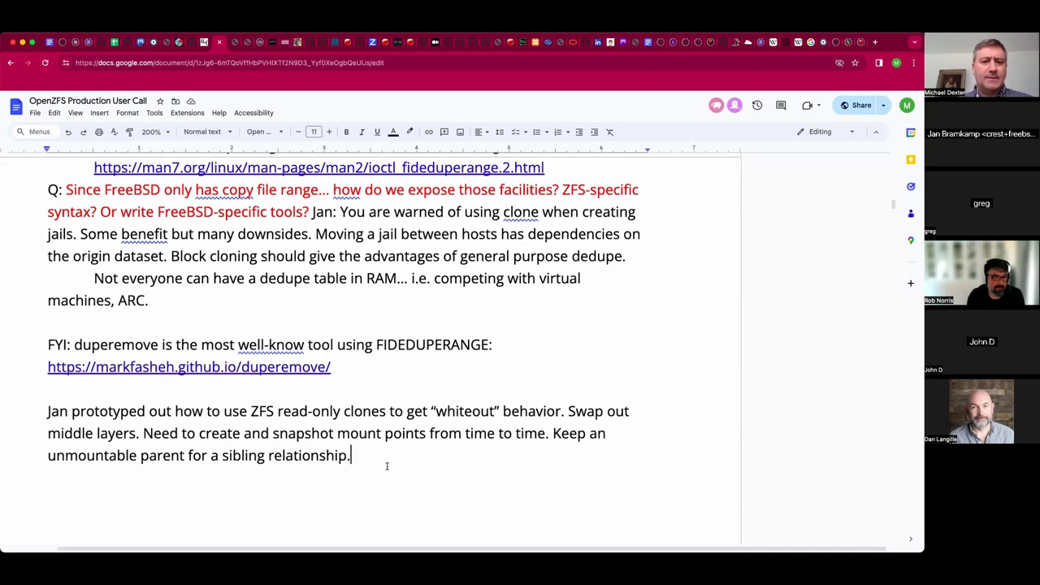
pyautogui.scroll(-2, 387, 466)
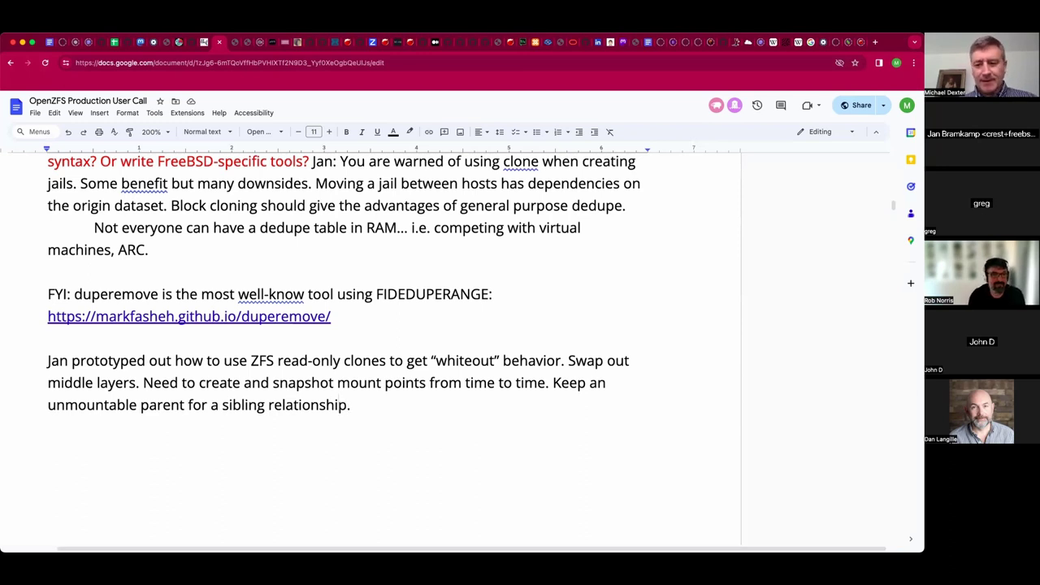
pyautogui.press('Return')
pyautogui.press('Return')
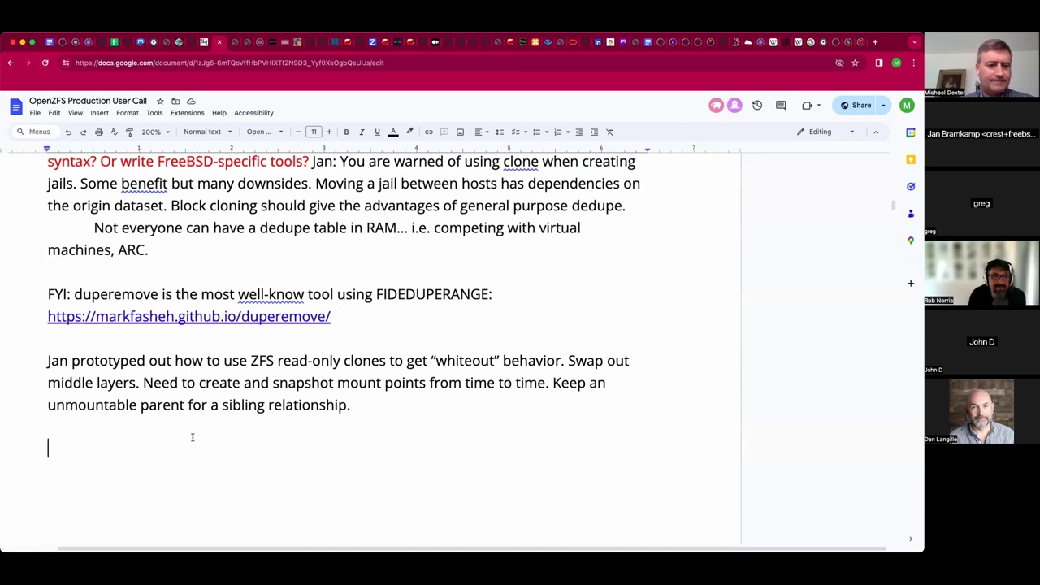
pyautogui.scroll(-1, 192, 437)
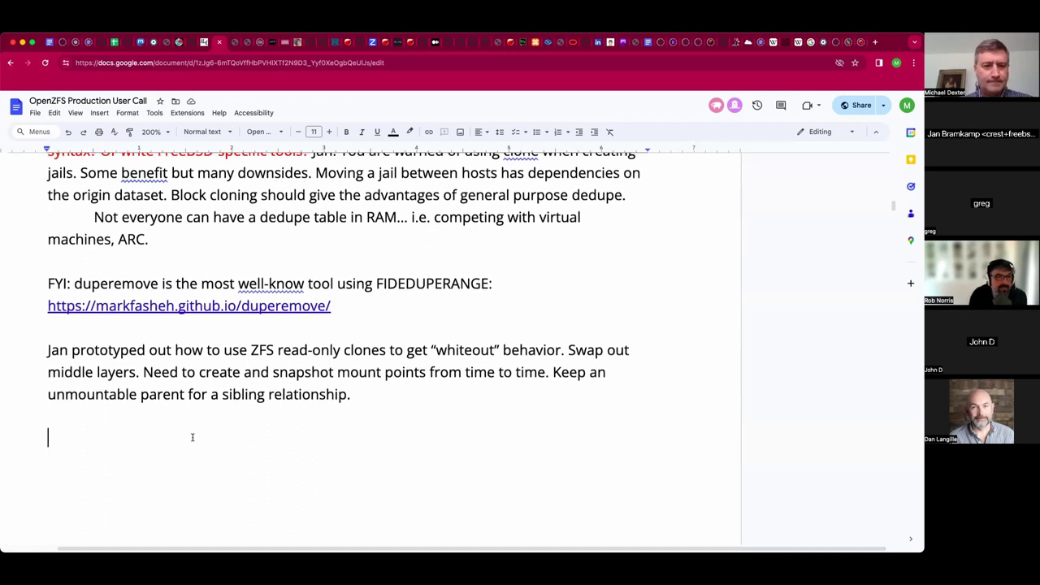
pyautogui.press('BackSpace')
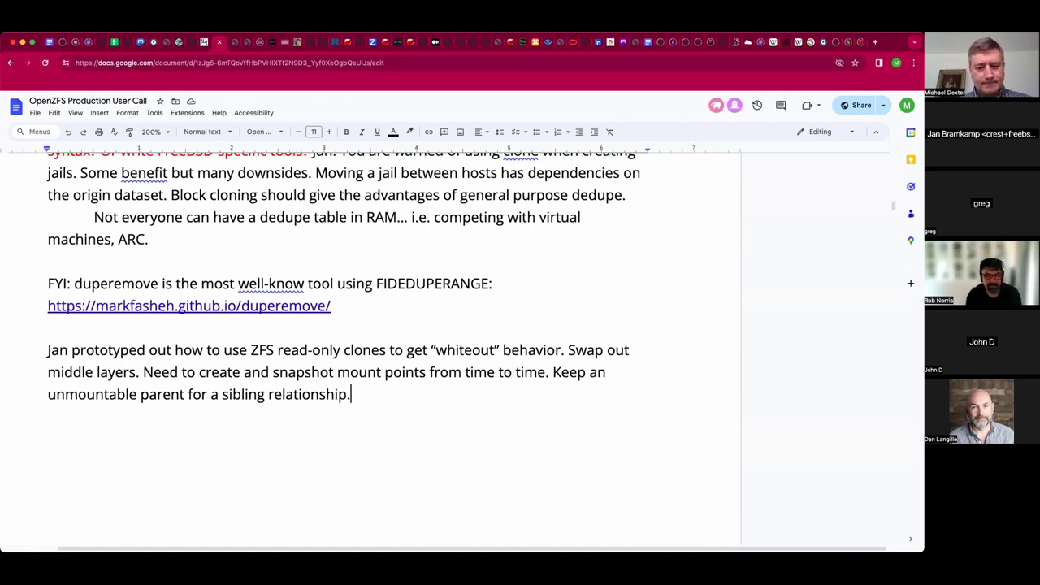
# Append 'SHARE YOUR HELPER UTILITIES WHEN READY!' to the whiteout note and start a new paragraph.
pyautogui.write('SHARE YOUR')
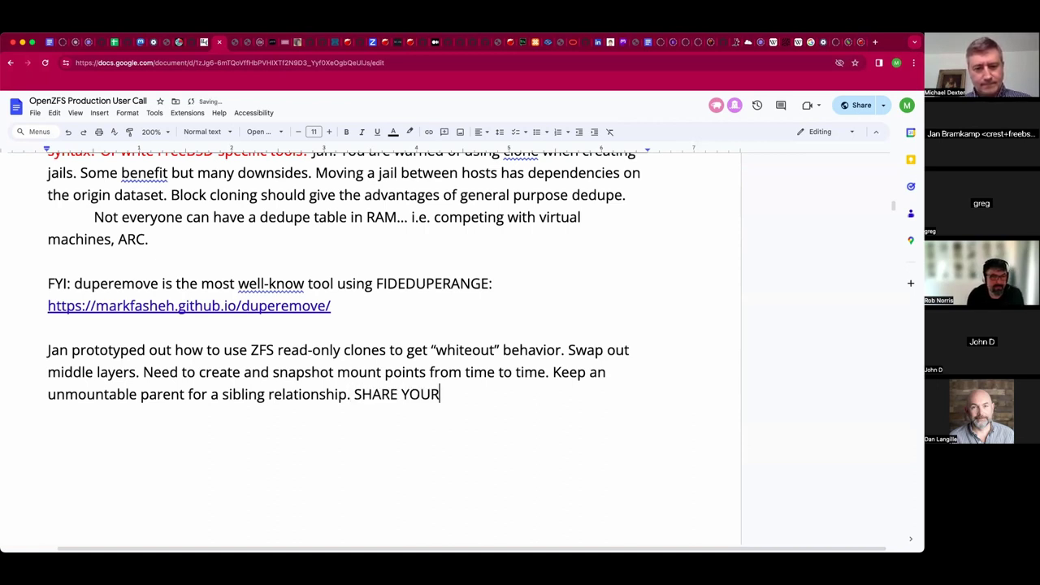
pyautogui.write(' HELPER')
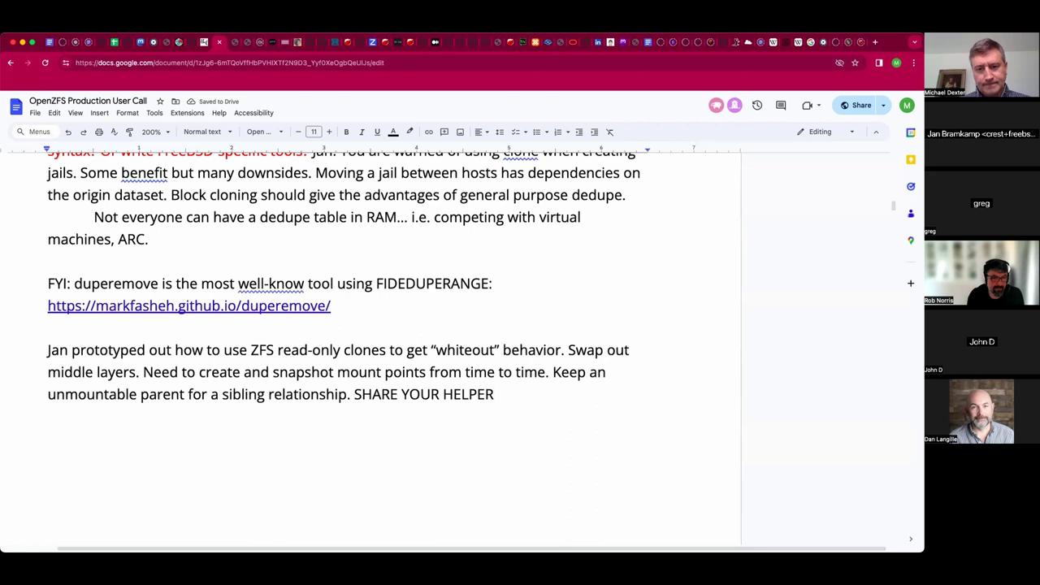
pyautogui.write(' UTILITIES')
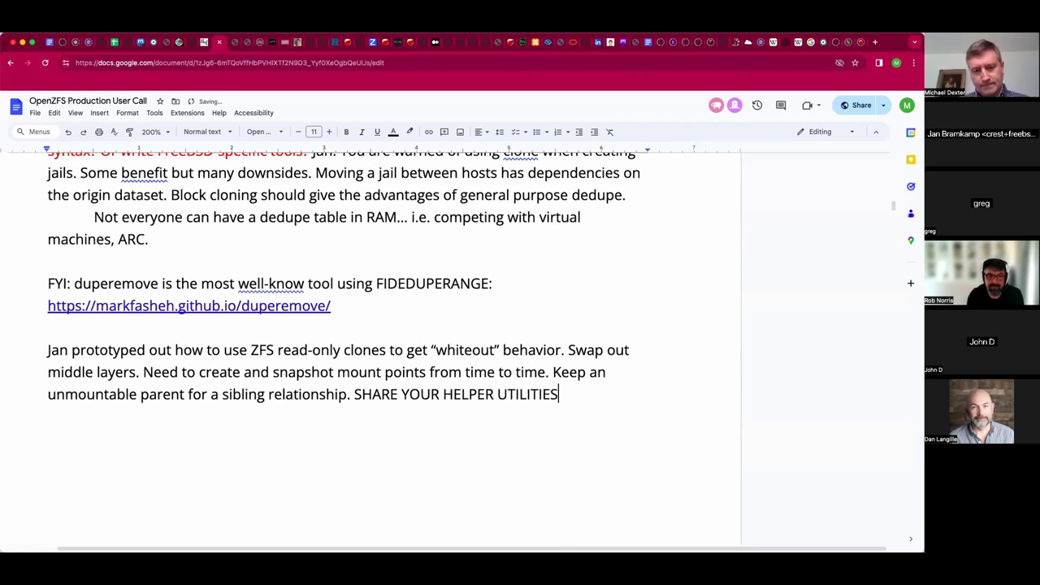
pyautogui.write(' WHEN READY!')
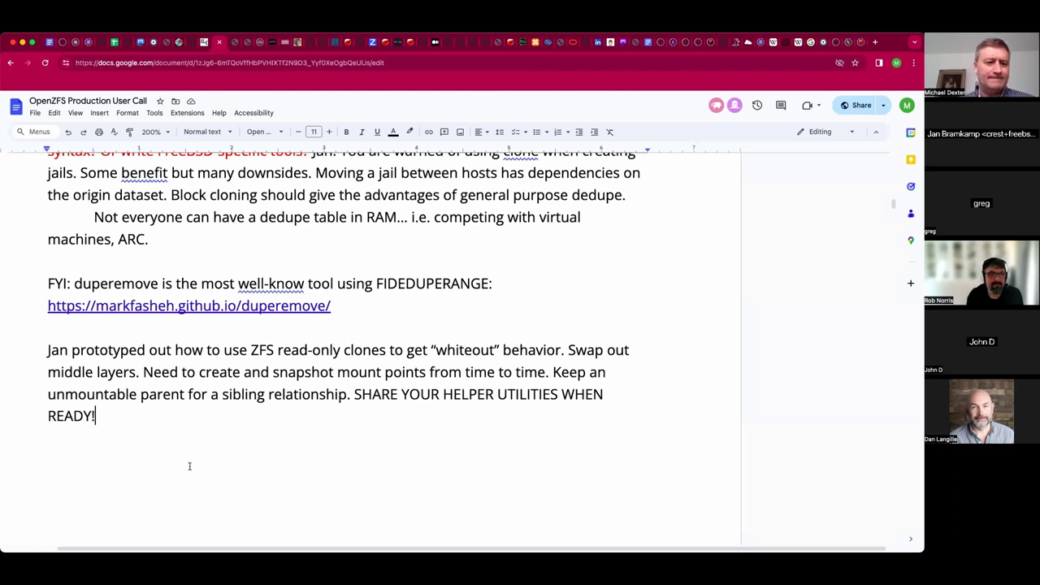
pyautogui.press('Return')
pyautogui.press('Return')
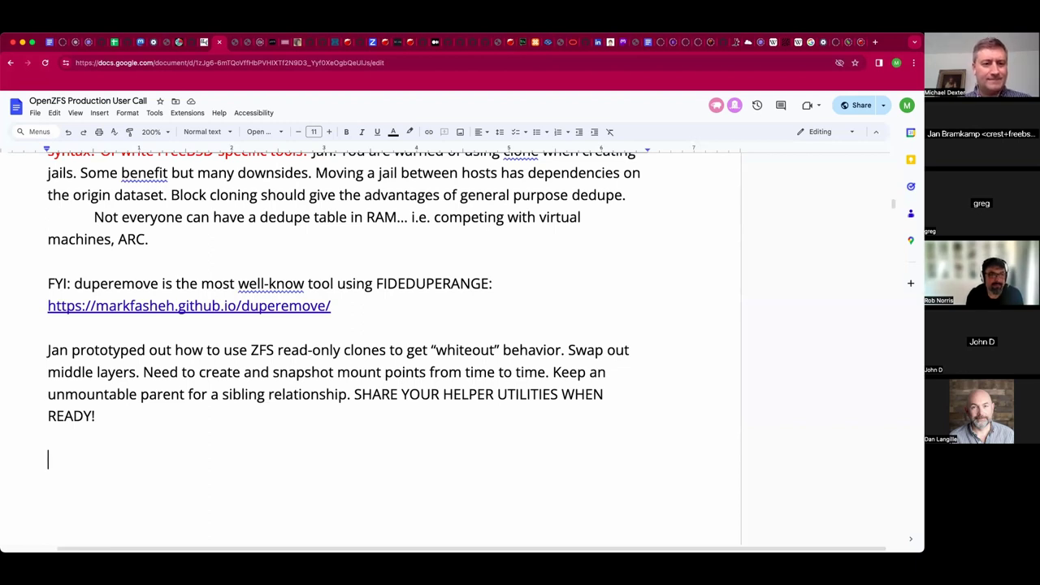
# Begin a new line with the speaker's name, then ': Facing a full file system. Is'.
pyautogui.write('Greg"')
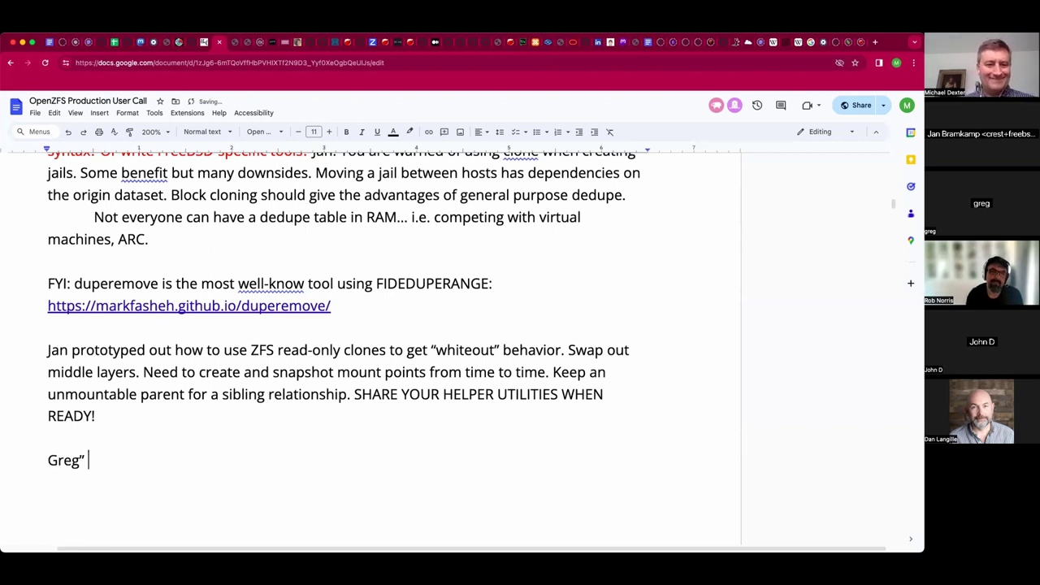
pyautogui.press('BackSpace')
pyautogui.press('BackSpace')
pyautogui.press('BackSpace')
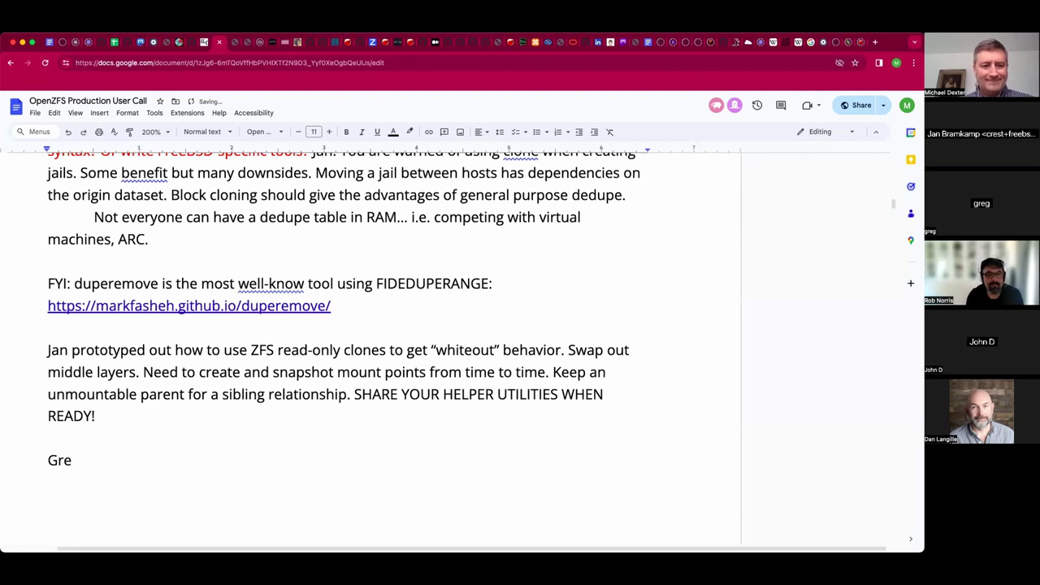
pyautogui.write('g: Facing a ful')
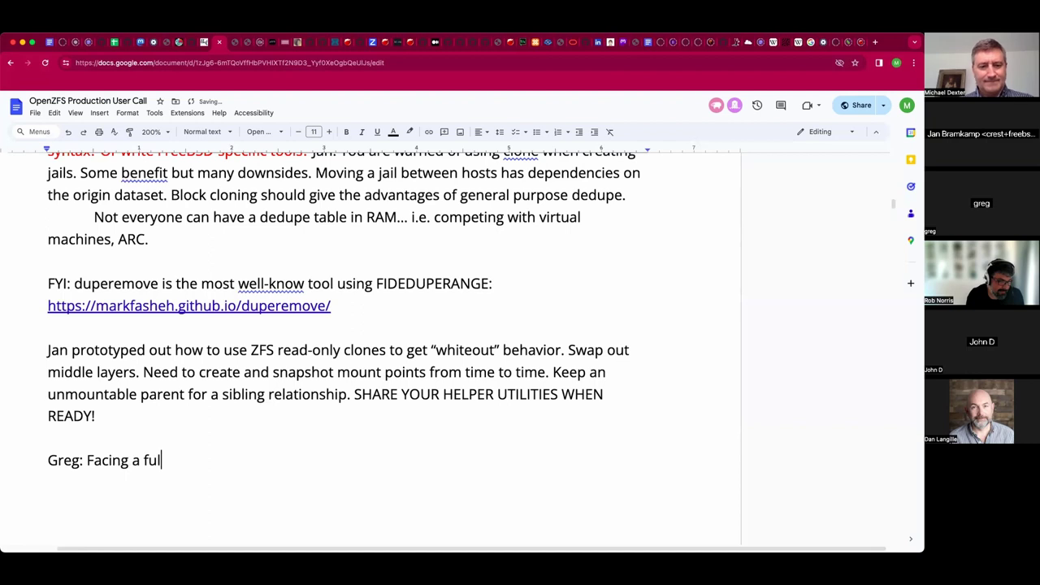
pyautogui.write('l file system.')
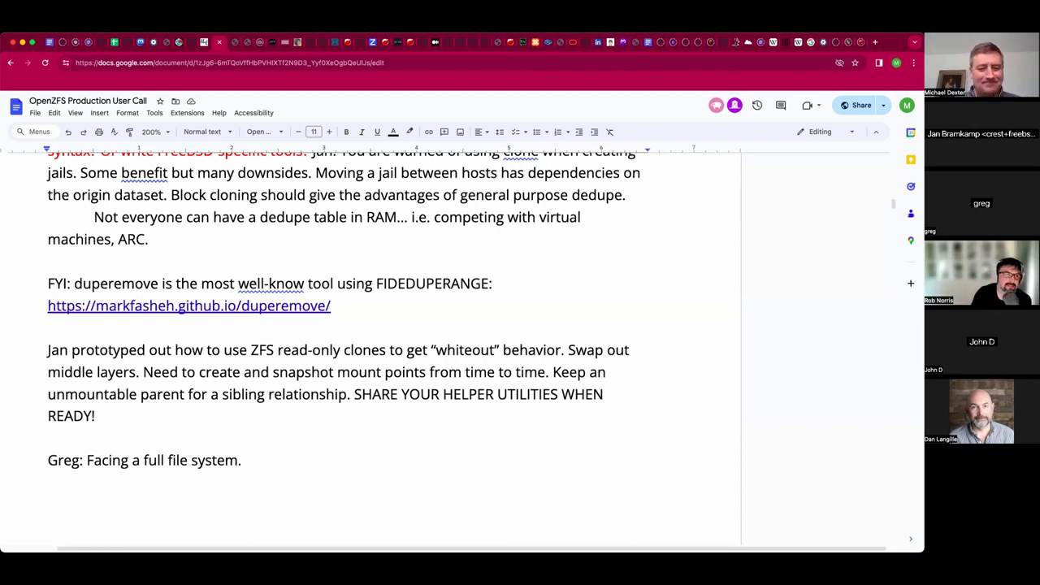
pyautogui.write('Is')
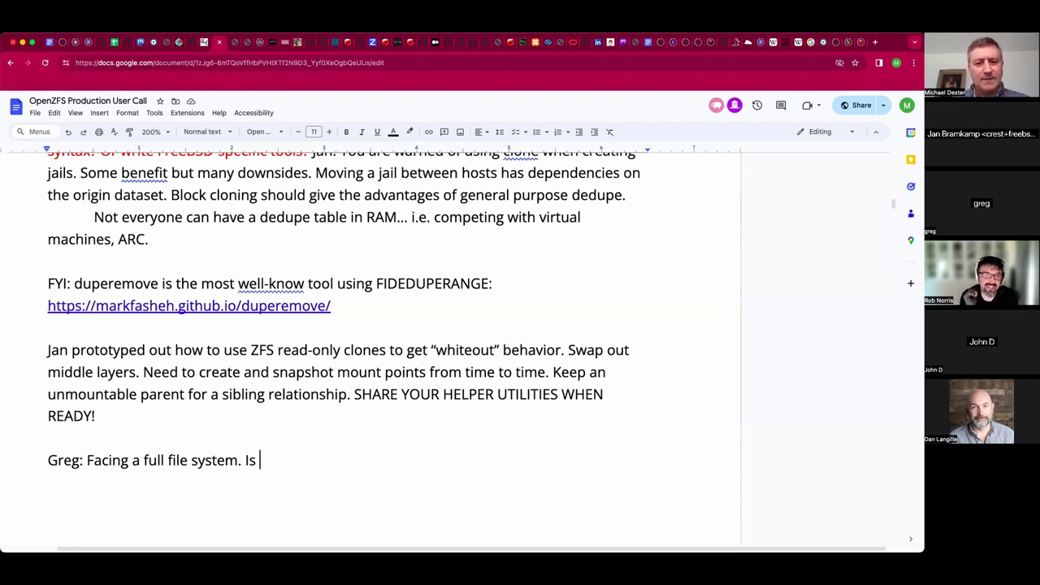
# Replace 'Is' with full-pool and corruption risk questions, delayed frees text, and 'Fragmented: The allocattor'.
pyautogui.press('BackSpace')
pyautogui.press('BackSpace')
pyautogui.write('Ri')
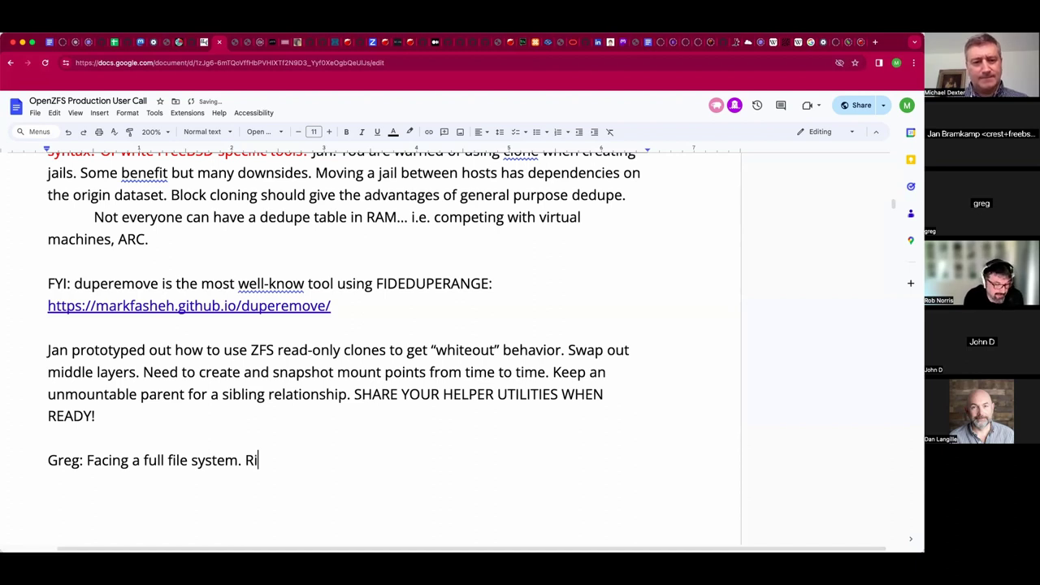
pyautogui.write('sks of a')
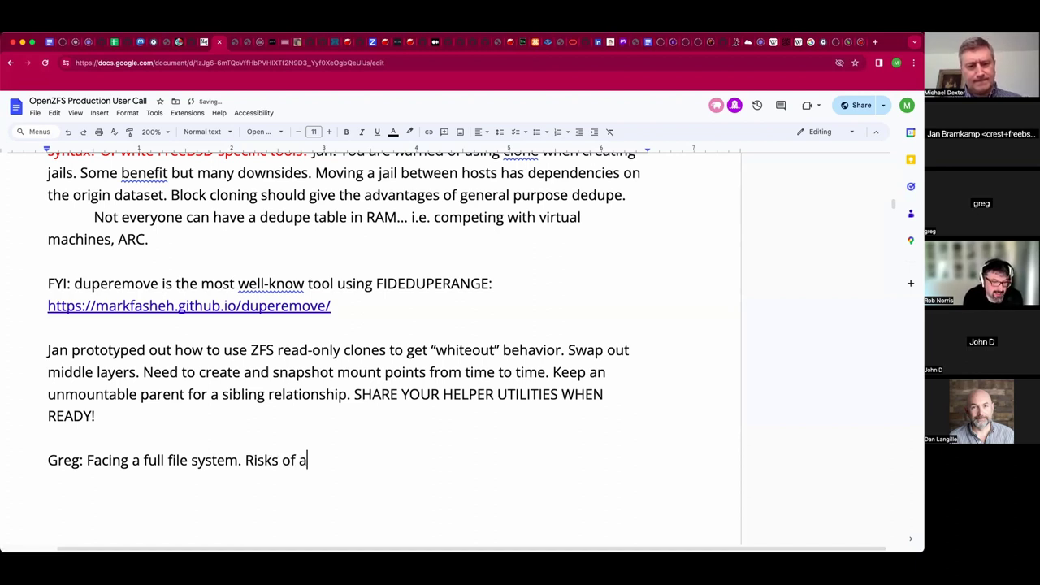
pyautogui.write(' full pool? Ever a ')
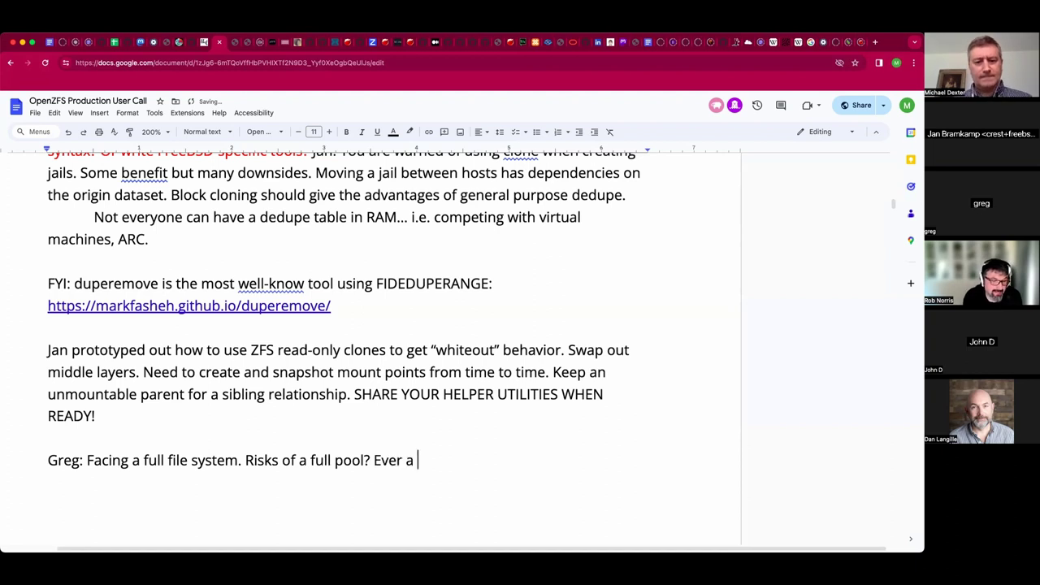
pyautogui.write('data corr')
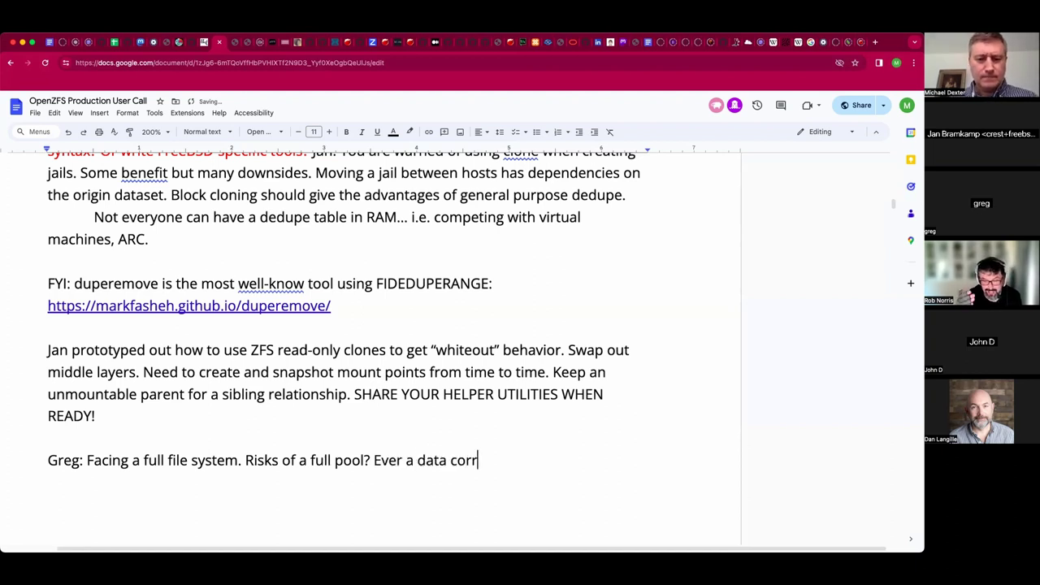
pyautogui.write('uption risk?')
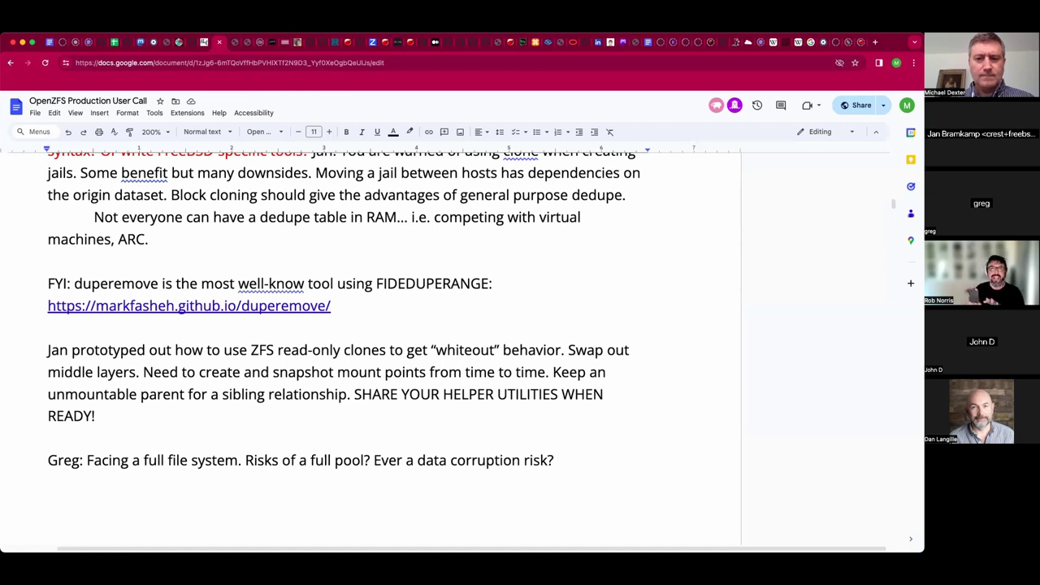
pyautogui.write('Free')
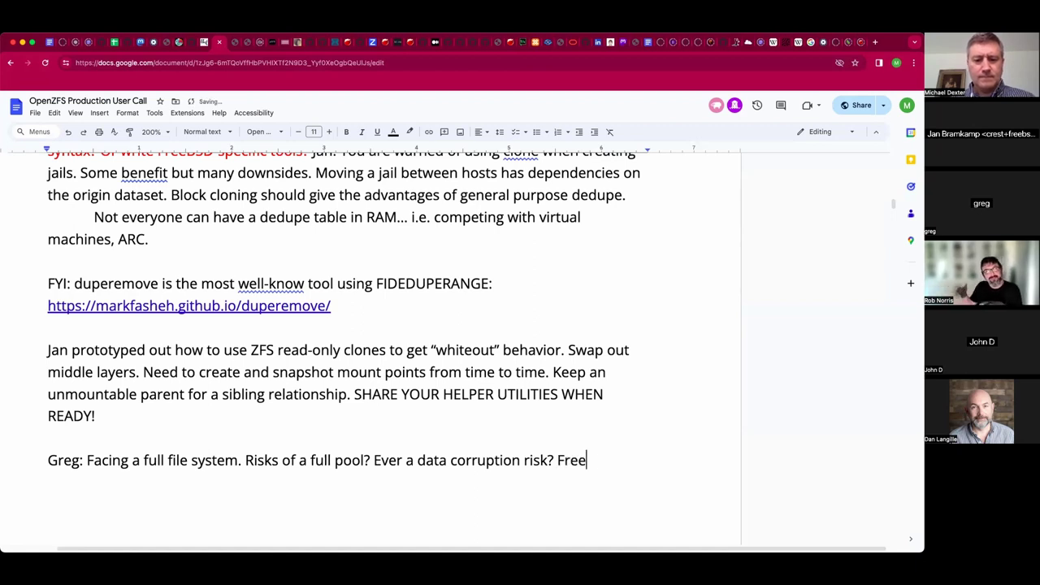
pyautogui.write('s get delayed')
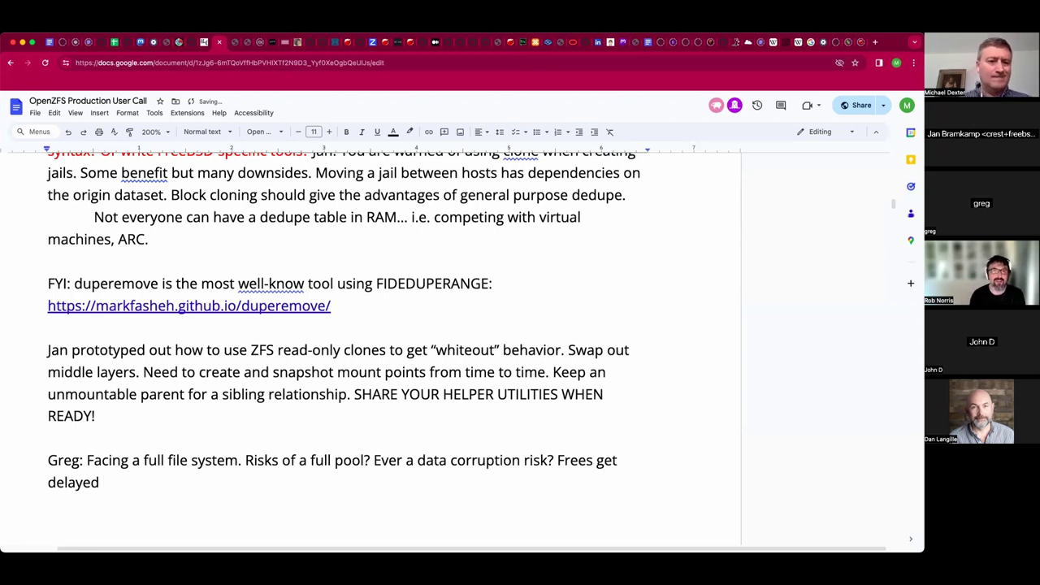
pyautogui.write(' and freed in ')
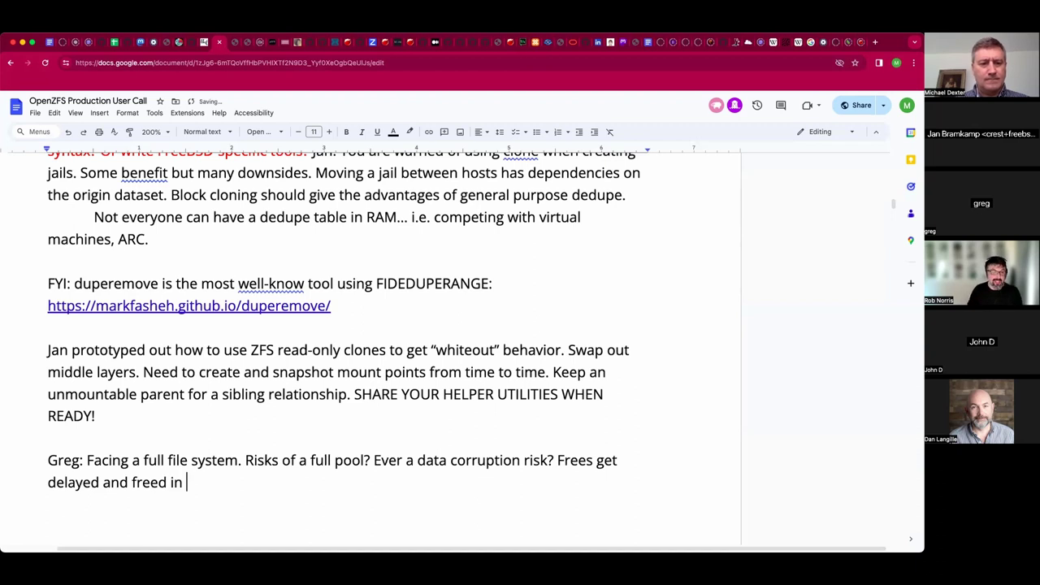
pyautogui.write('the background. That ')
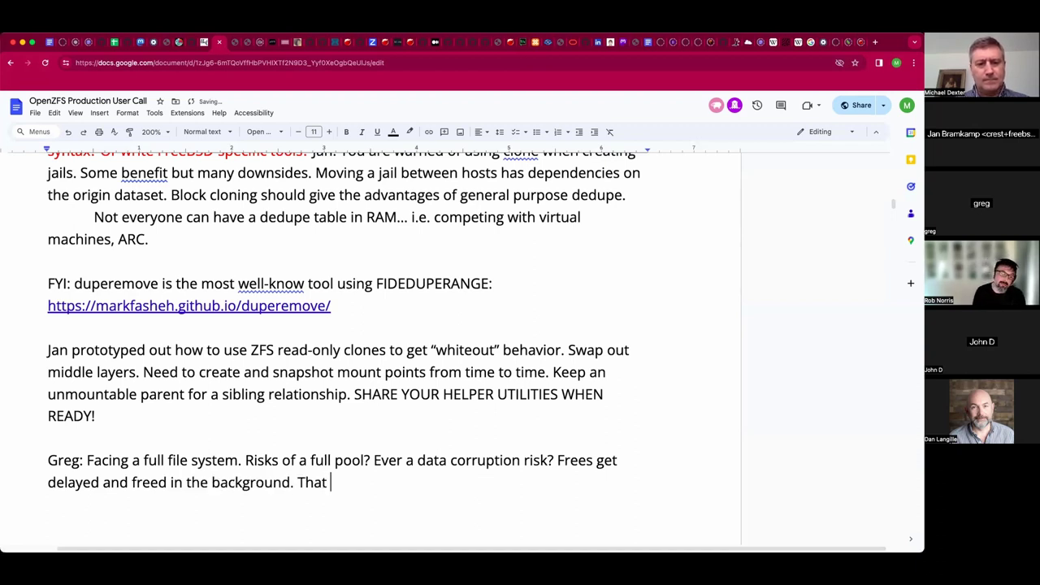
pyautogui.write('becomres more aggressive.')
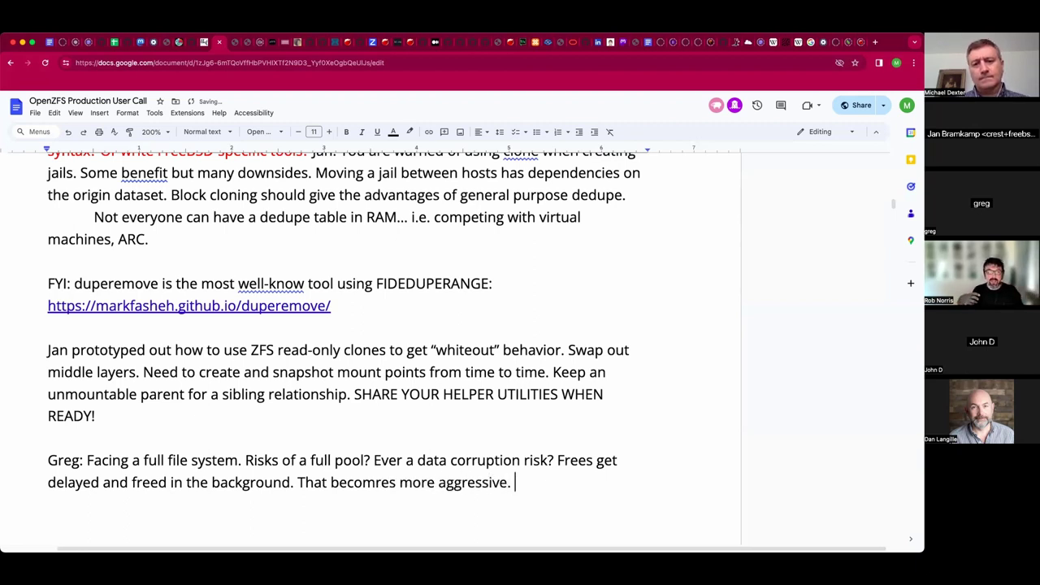
pyautogui.write(' Fragmented')
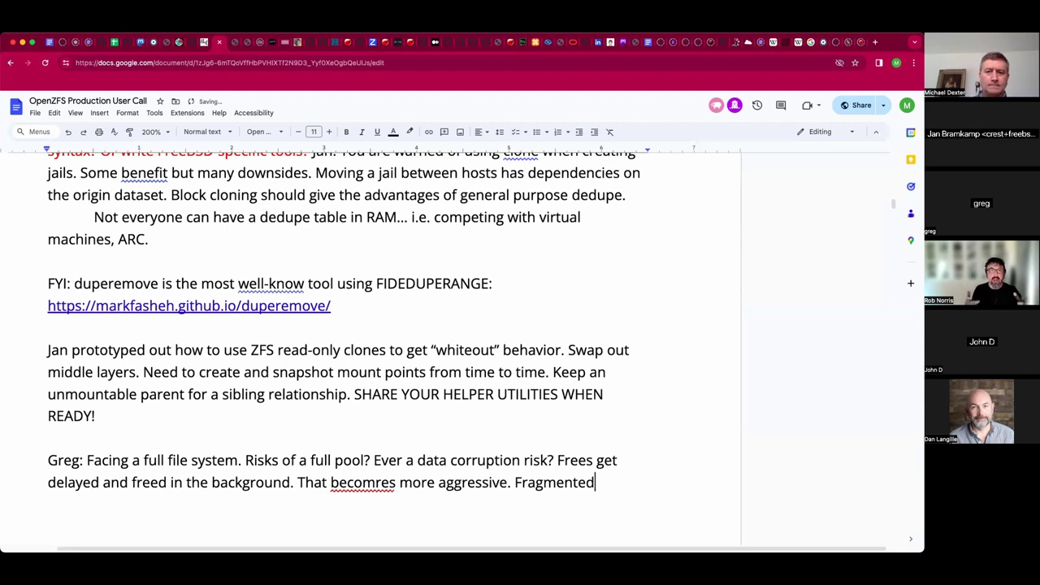
pyautogui.write('.')
pyautogui.press('BackSpace')
pyautogui.press('BackSpace')
pyautogui.write(': The allocattor')
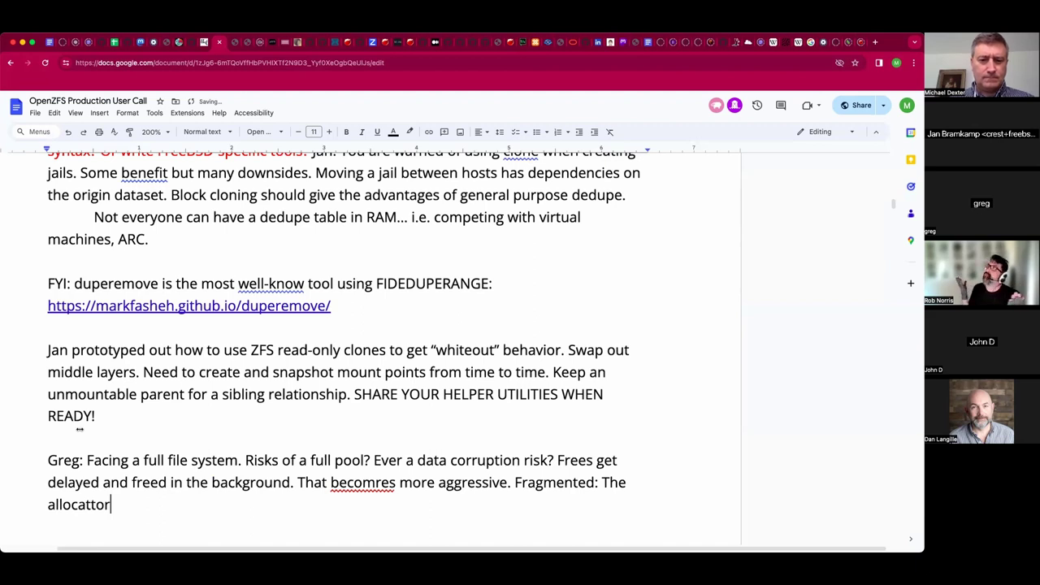
# Correct 'becomres' to 'becomes' and 'allocattor' to 'allocator' from spelling suggestions.
pyautogui.rightClick(362, 483)
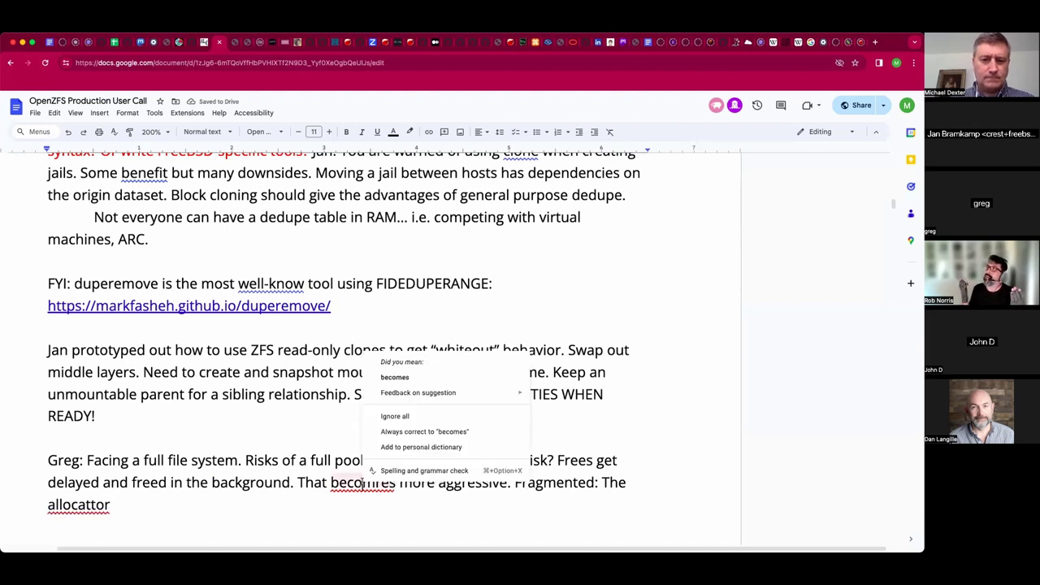
pyautogui.click(396, 377)
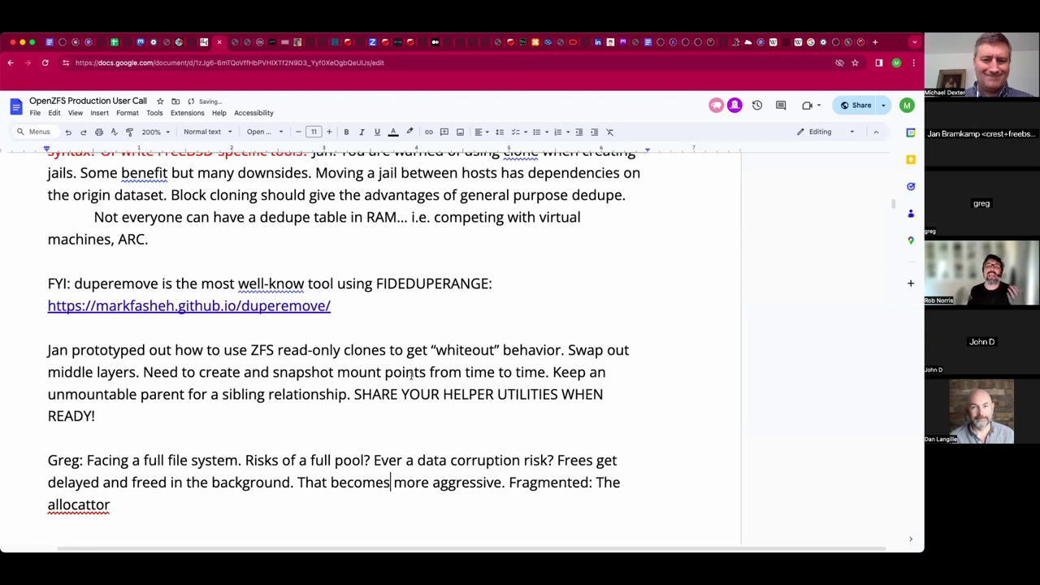
pyautogui.click(329, 499)
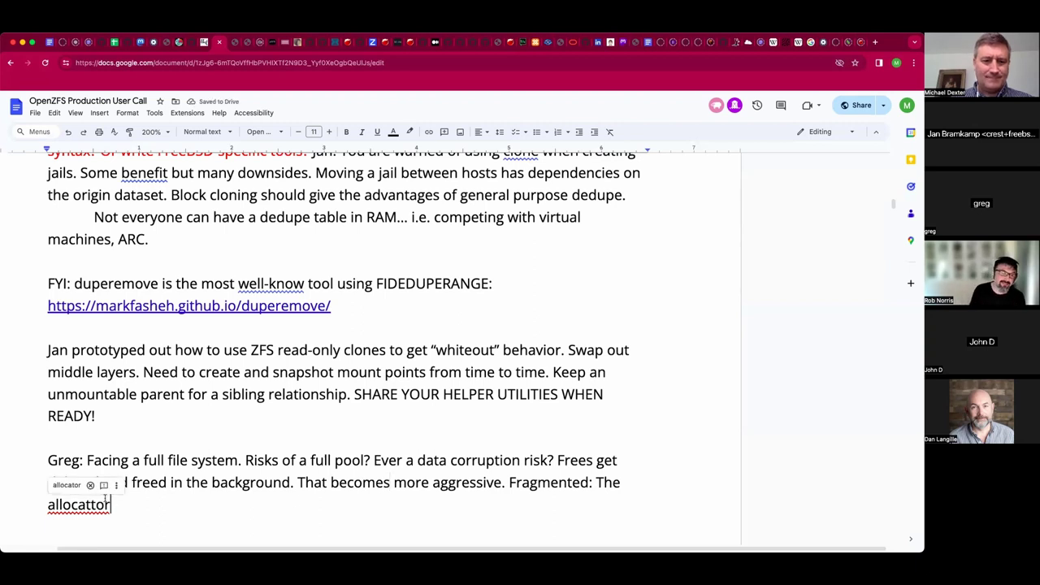
pyautogui.click(67, 486)
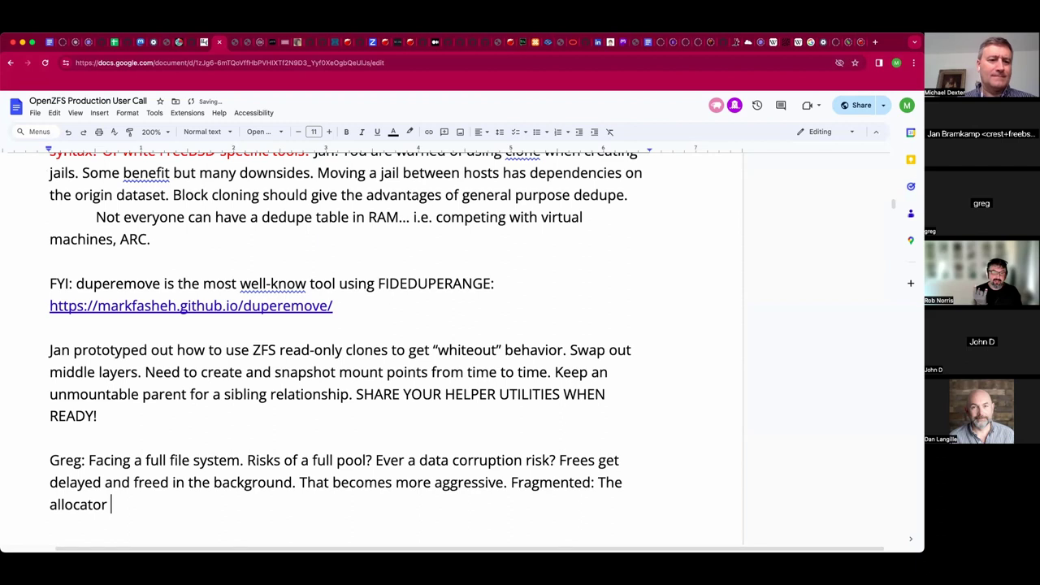
# Add 'tries to drop 3.5k write on a 512b ashift-8 pool... gang block'.
pyautogui.write('tries to drop 3.5k write')
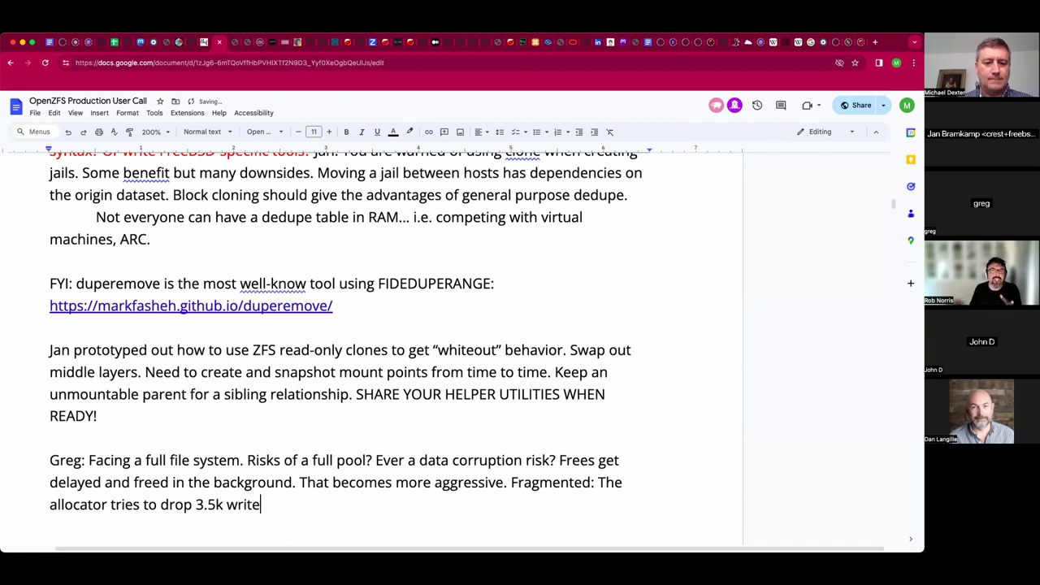
pyautogui.write(' on a 512 b')
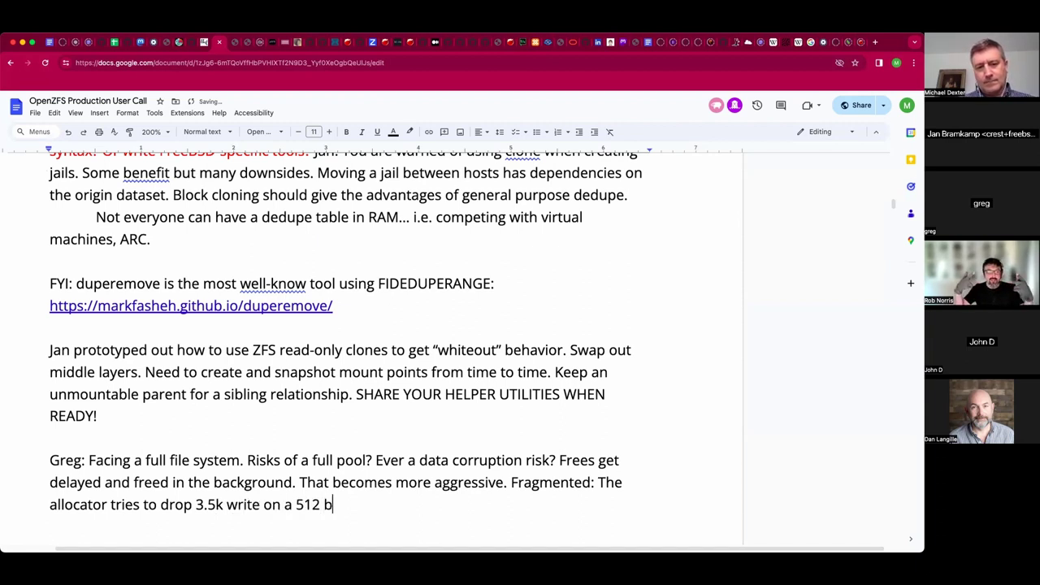
pyautogui.press('BackSpace')
pyautogui.press('BackSpace')
pyautogui.write('b bool')
pyautogui.press('BackSpace')
pyautogui.press('BackSpace')
pyautogui.press('BackSpace')
pyautogui.press('BackSpace')
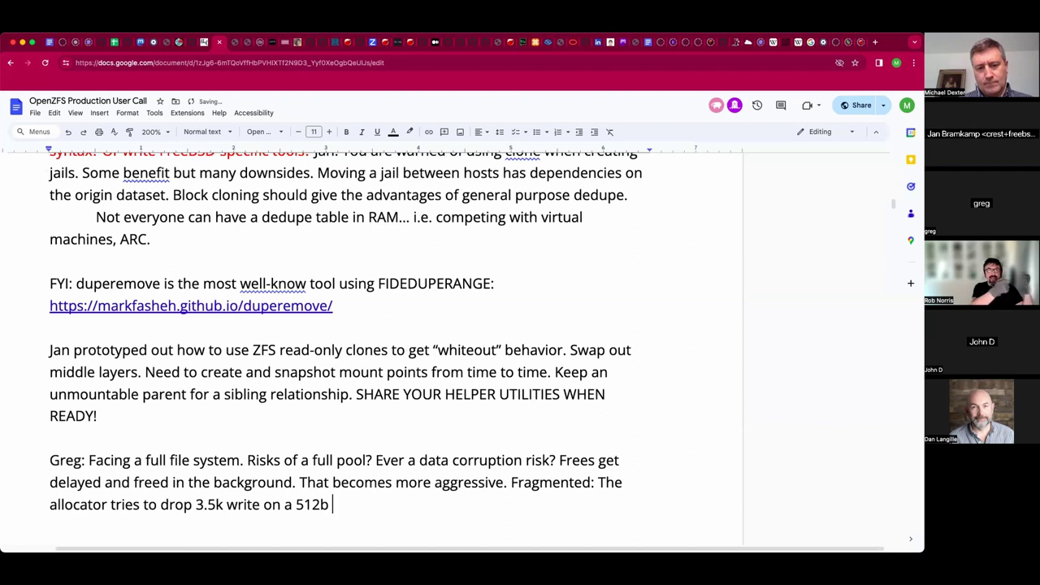
pyautogui.write('pool.')
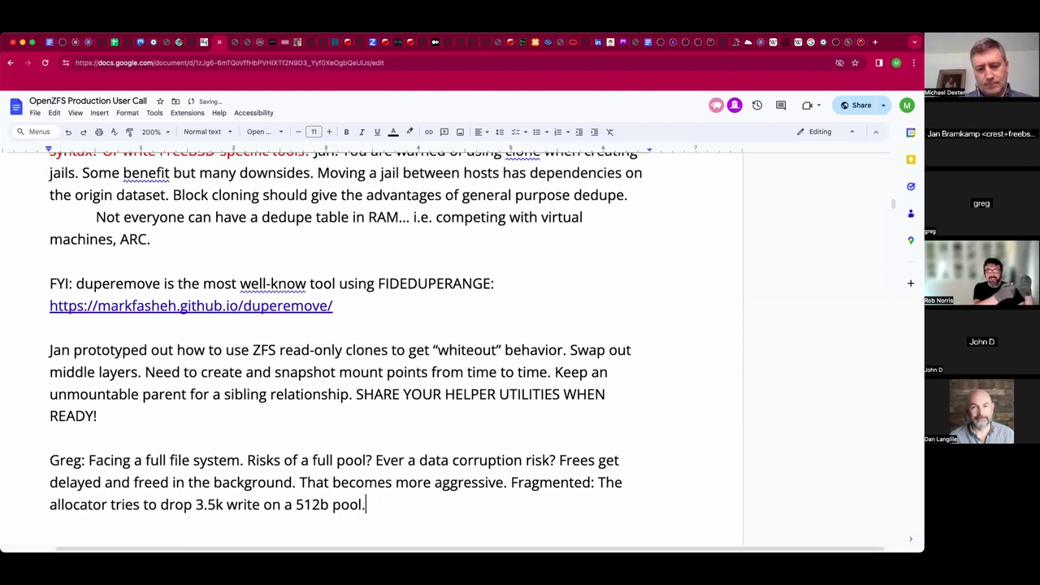
pyautogui.write('.. gang block')
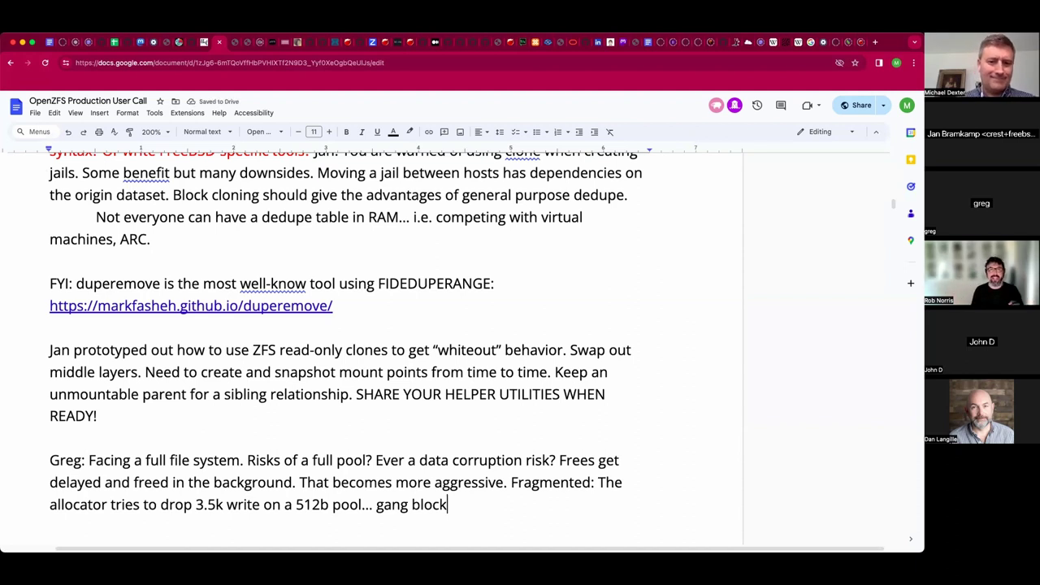
pyautogui.click(332, 504)
pyautogui.write('ashift-8')
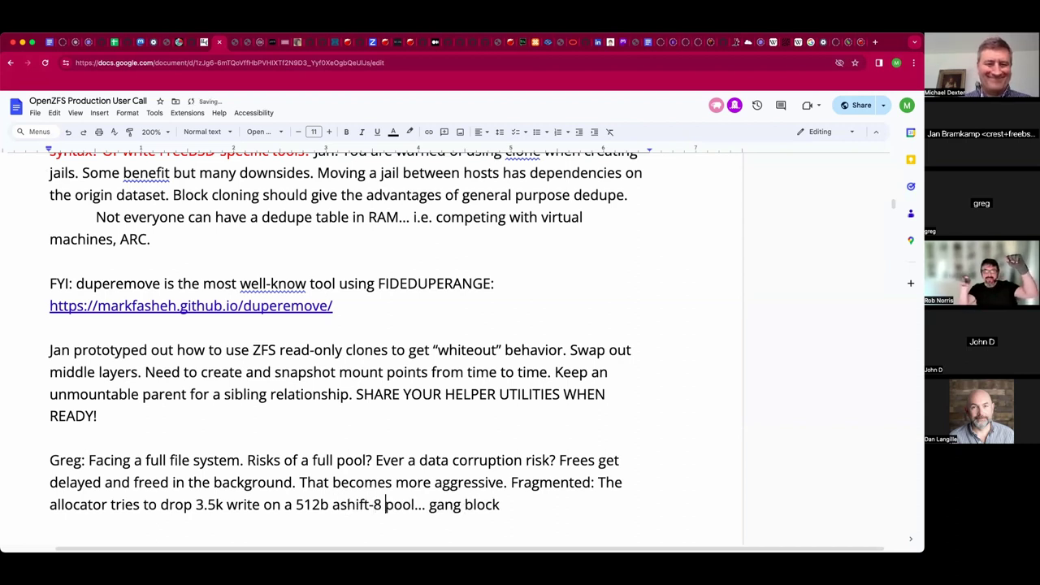
pyautogui.click(500, 505)
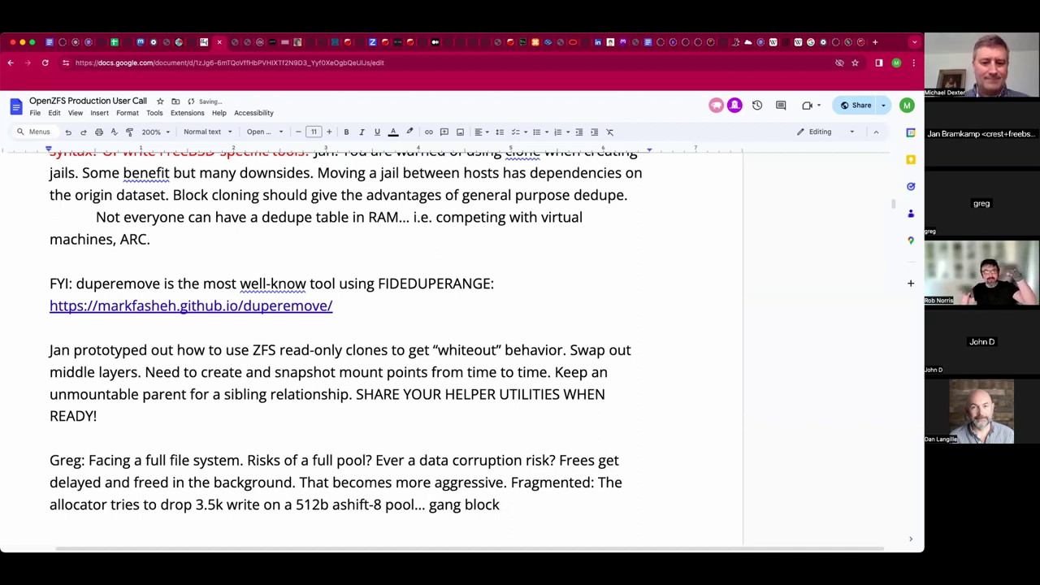
# Continue with ': one block to a bunch of 512 allocations.'.
pyautogui.write('One bloc')
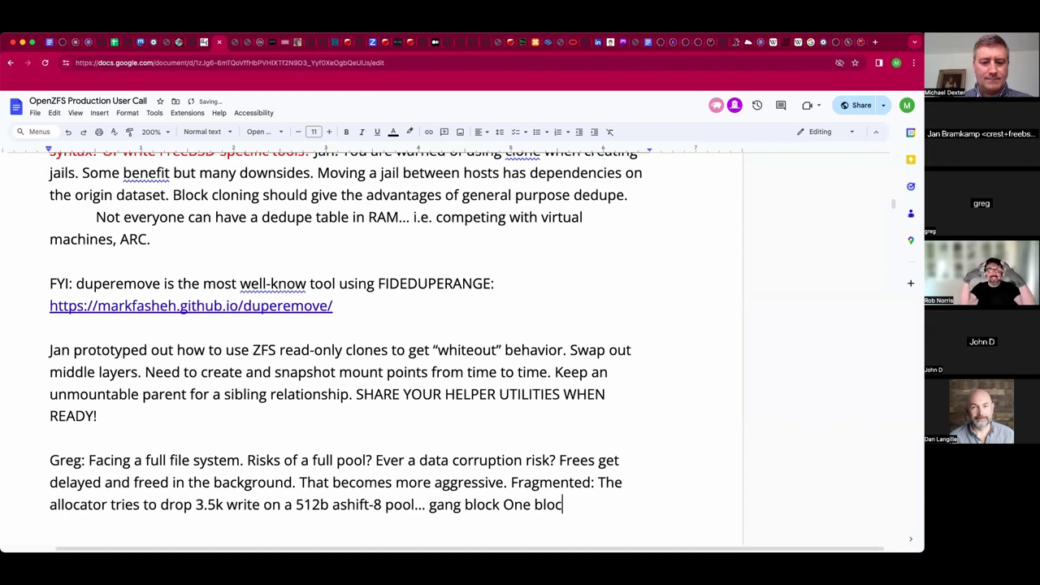
pyautogui.write('k to a bunch o')
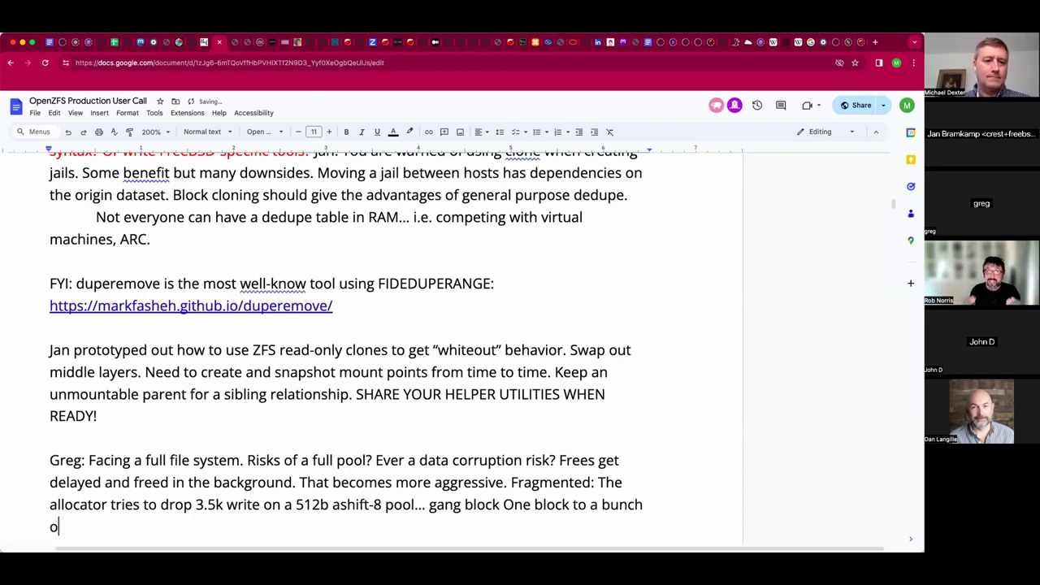
pyautogui.write('f 512 alllo')
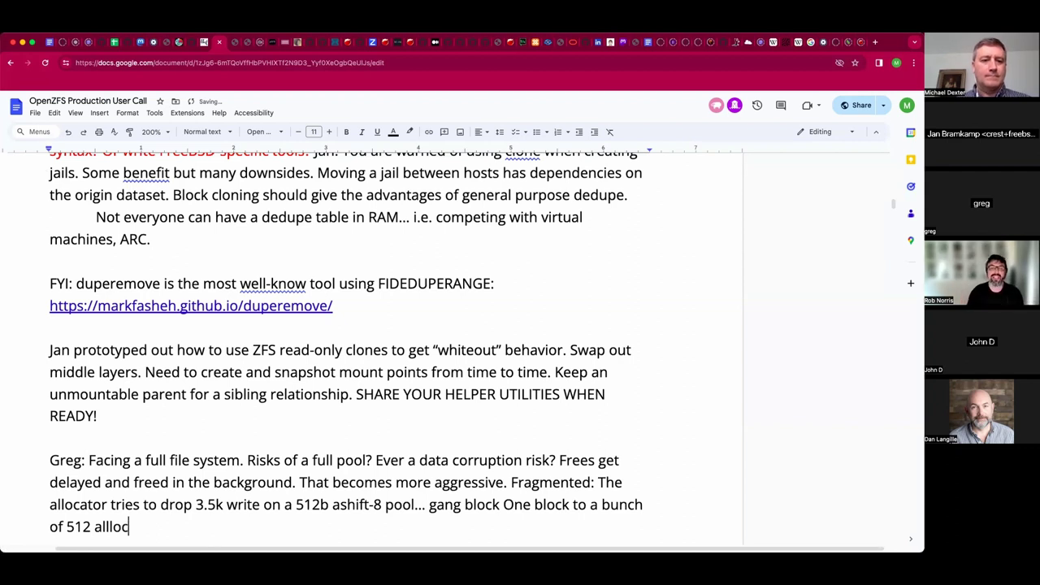
pyautogui.press('BackSpace')
pyautogui.press('BackSpace')
pyautogui.press('BackSpace')
pyautogui.write('locations.')
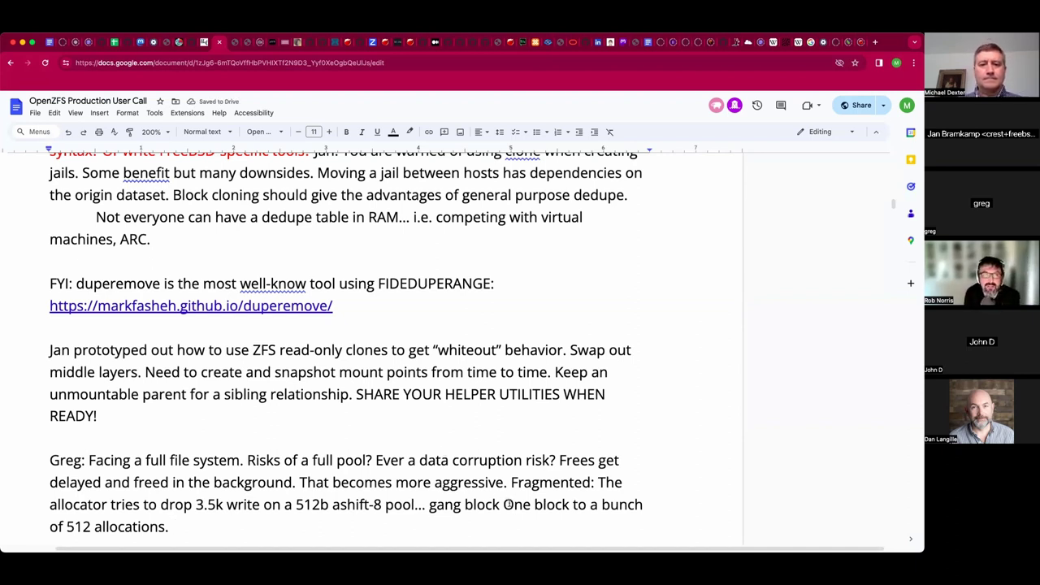
pyautogui.click(510, 503)
pyautogui.press('BackSpace')
pyautogui.press('BackSpace')
pyautogui.write(': o')
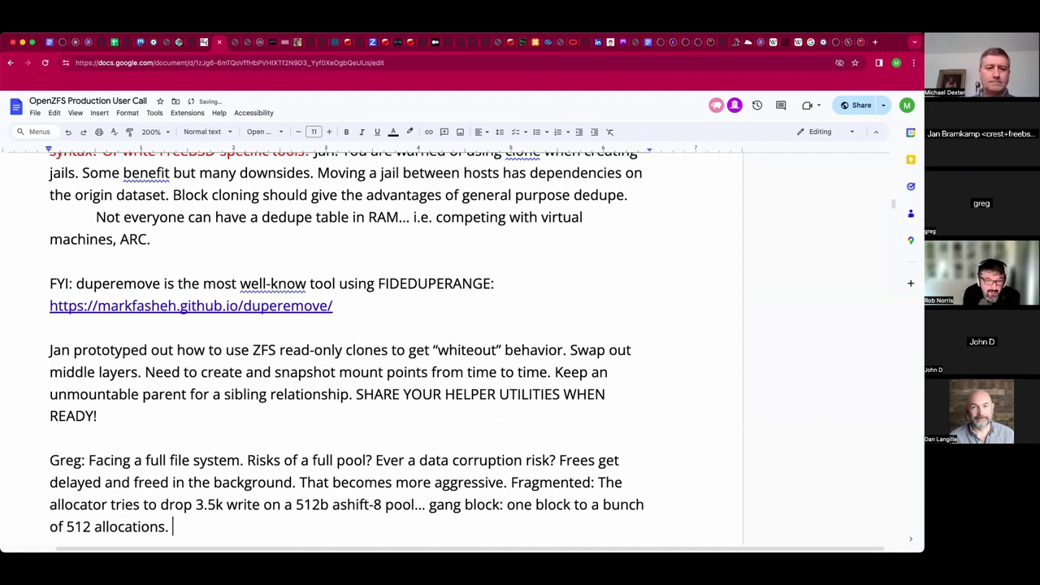
# Add 'Fragmentation number communicates that. Allocation performance tapers off as you bring in metaslabs.'.
pyautogui.write('Frag')
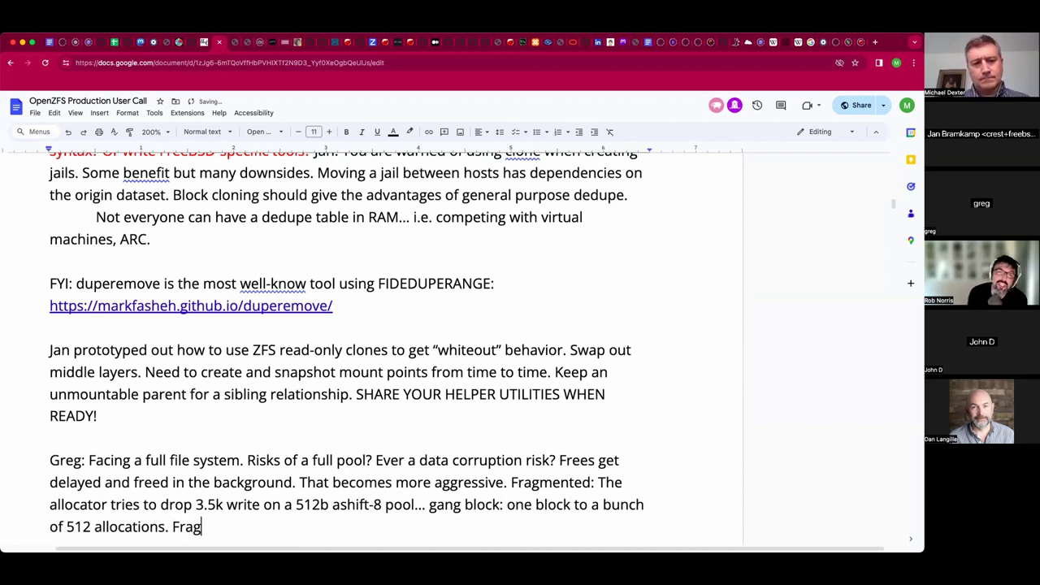
pyautogui.press('Tab')
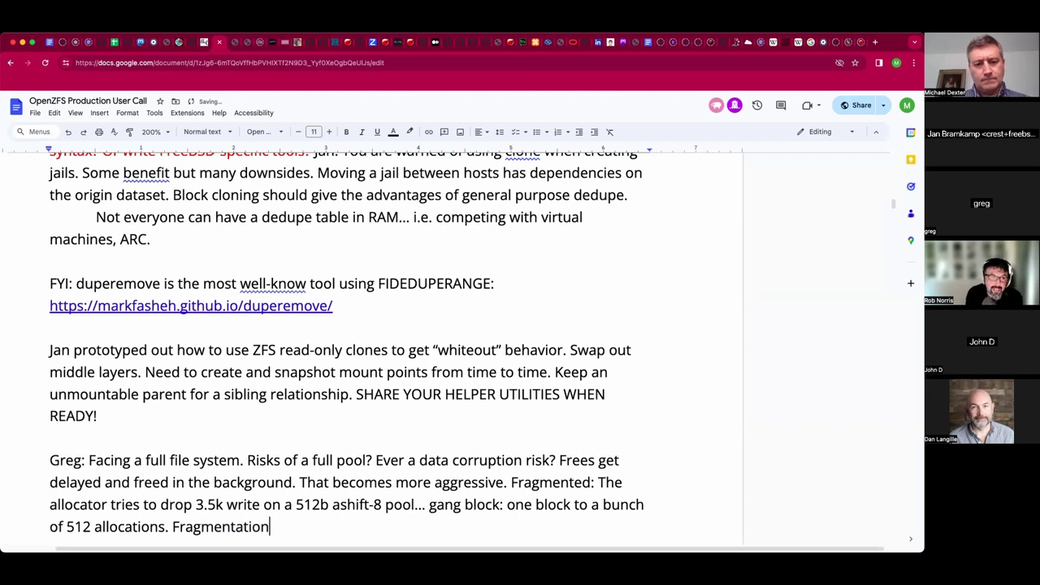
pyautogui.write('n')
pyautogui.press('BackSpace')
pyautogui.write('number ')
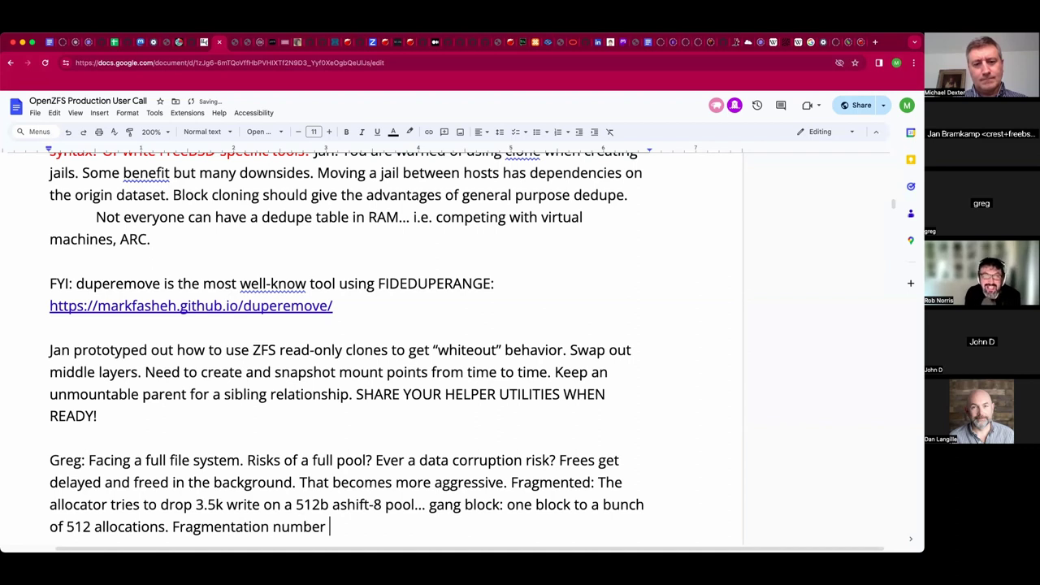
pyautogui.write('commu')
pyautogui.write('nicatse')
pyautogui.press('BackSpace')
pyautogui.press('BackSpace')
pyautogui.press('BackSpace')
pyautogui.write('es tha')
pyautogui.press('BackSpace')
pyautogui.press('BackSpace')
pyautogui.press('BackSpace')
pyautogui.press('BackSpace')
pyautogui.press('BackSpace')
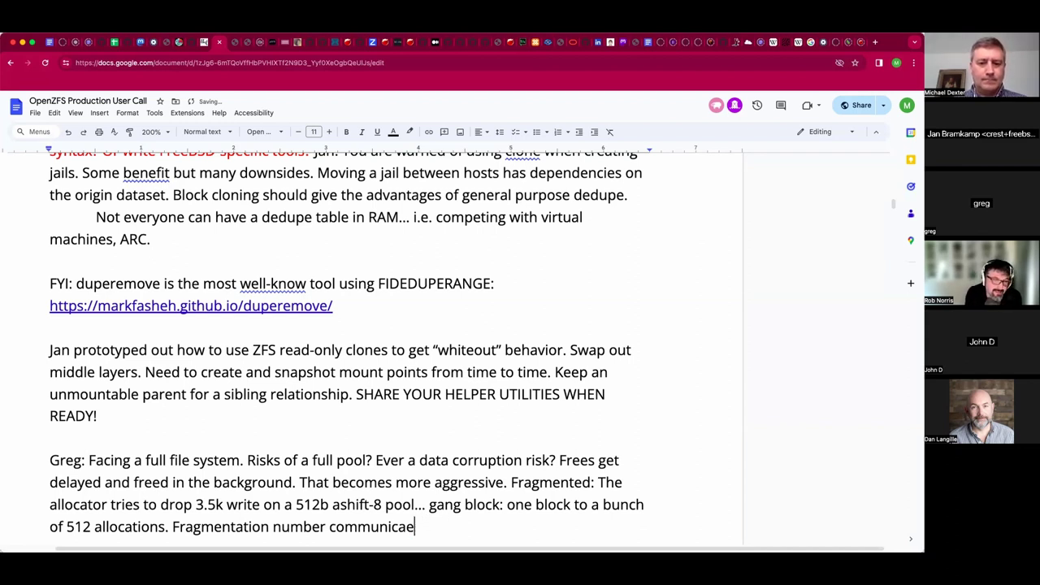
pyautogui.press('BackSpace')
pyautogui.write('tes it.')
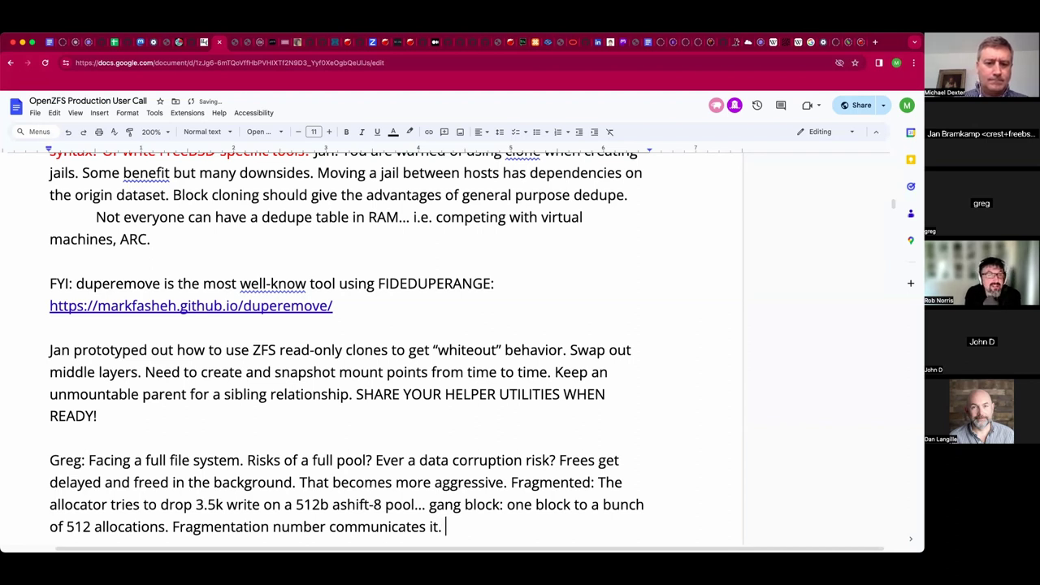
pyautogui.press('BackSpace')
pyautogui.press('BackSpace')
pyautogui.press('BackSpace')
pyautogui.press('BackSpace')
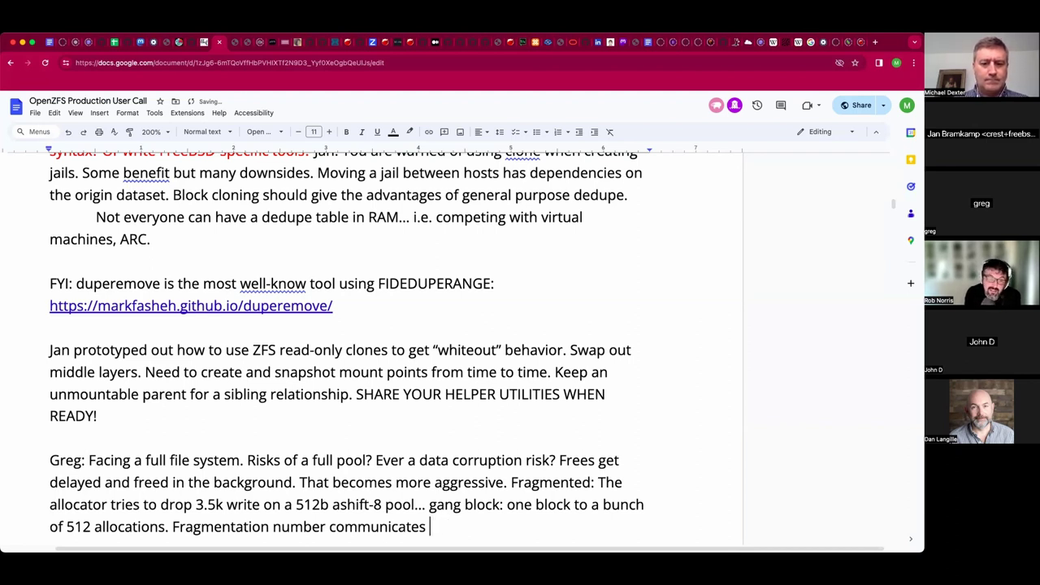
pyautogui.write('that. ')
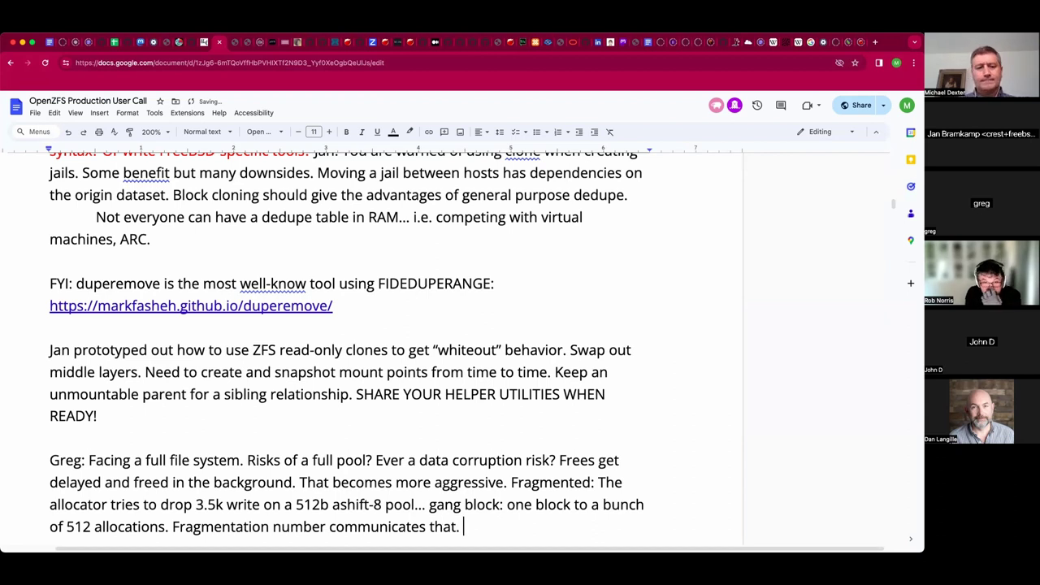
pyautogui.write('Allocation perfor')
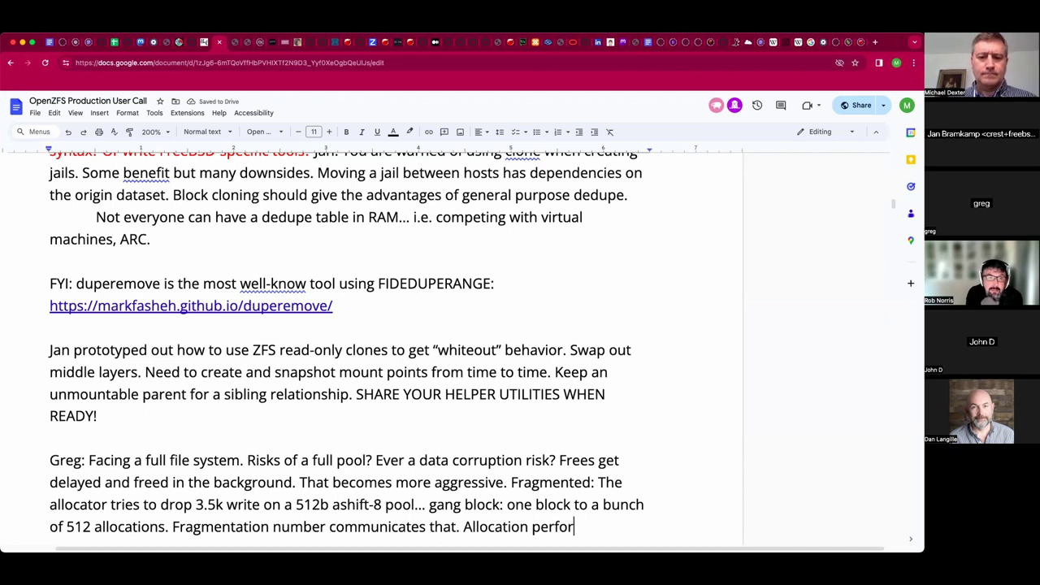
pyautogui.write('mance taper')
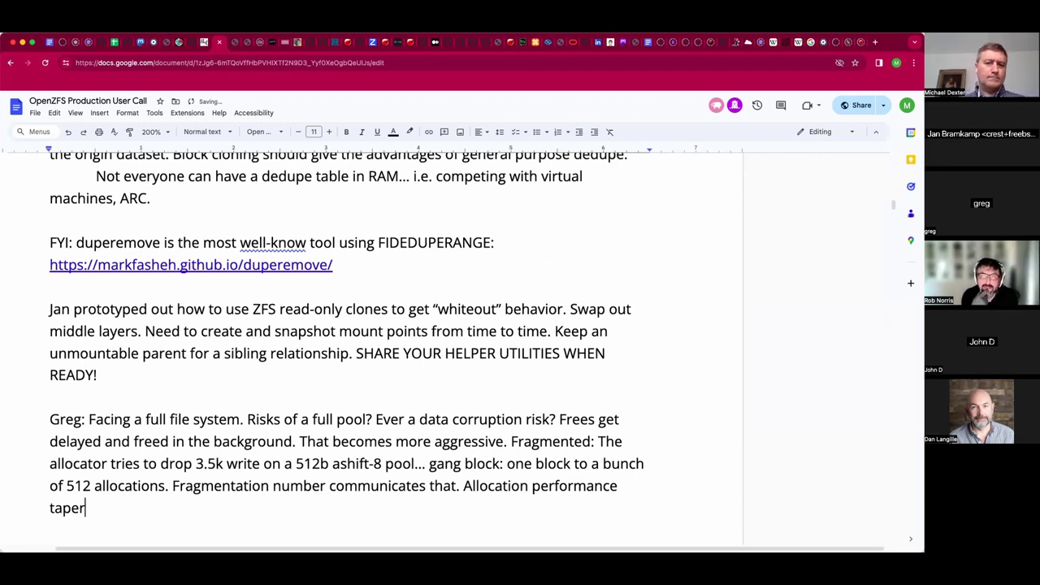
pyautogui.write('s off as you bring in metaslabs.')
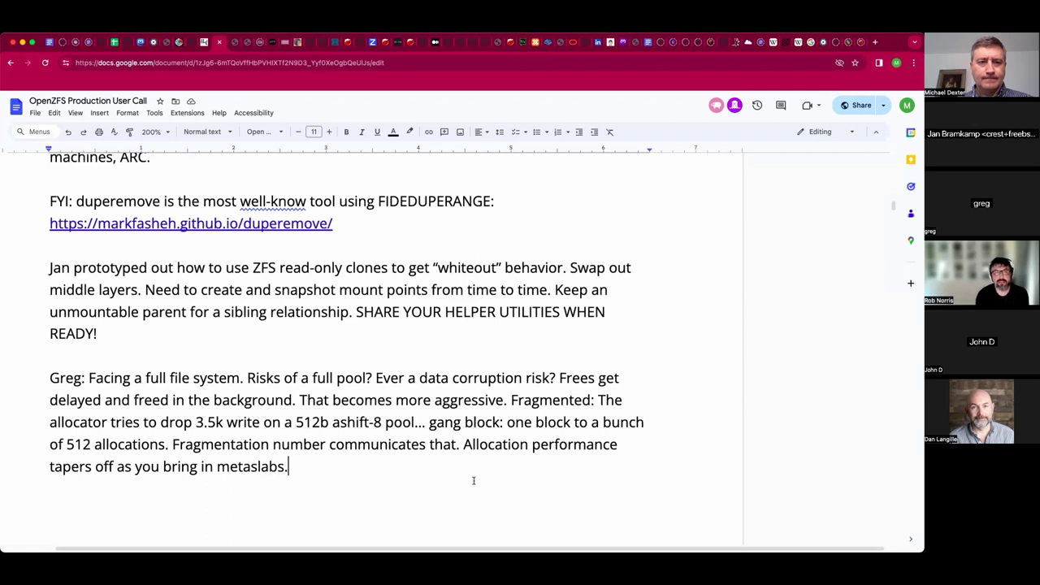
pyautogui.scroll(-1, 474, 480)
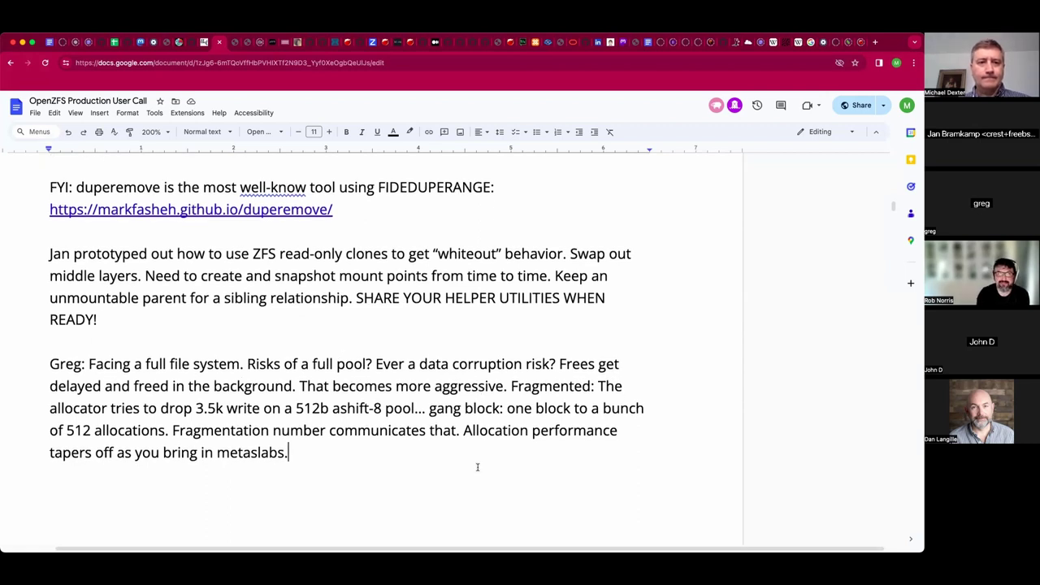
pyautogui.scroll(-1, 478, 431)
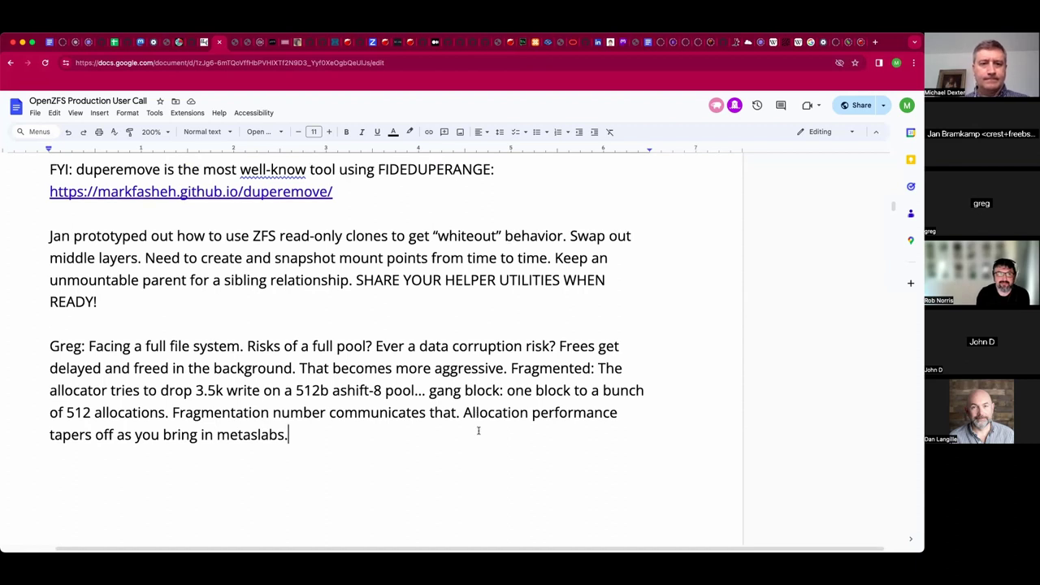
pyautogui.scroll(-5, 478, 430)
pyautogui.scroll(-2, 478, 430)
pyautogui.scroll(4, 478, 431)
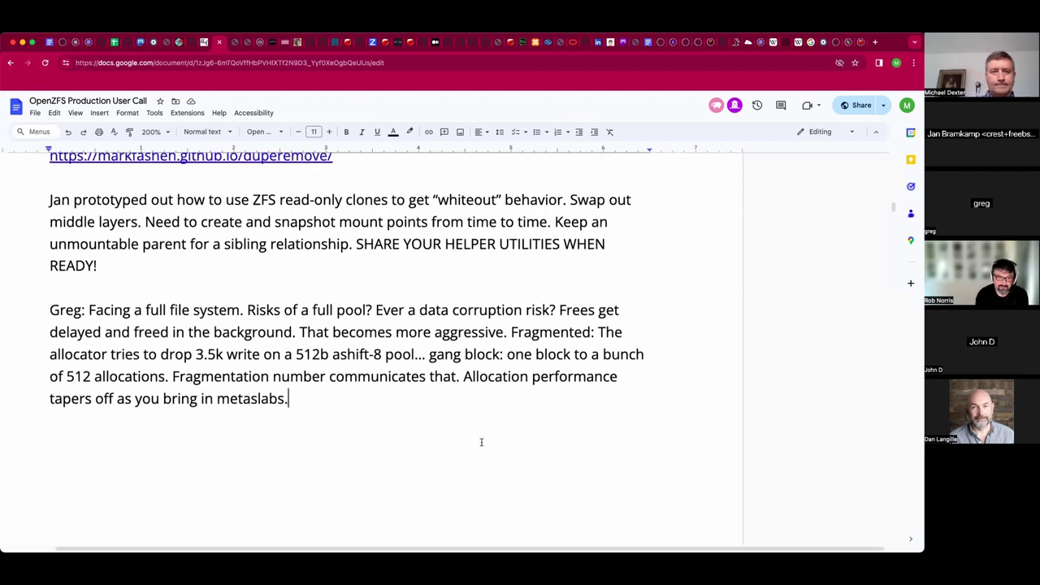
pyautogui.scroll(-1, 481, 446)
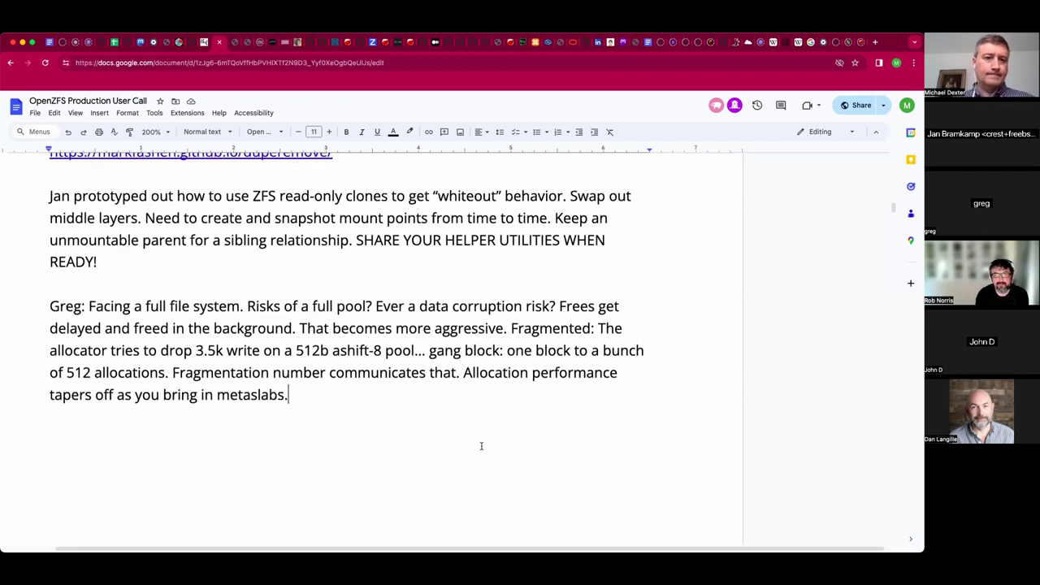
pyautogui.scroll(-1, 481, 446)
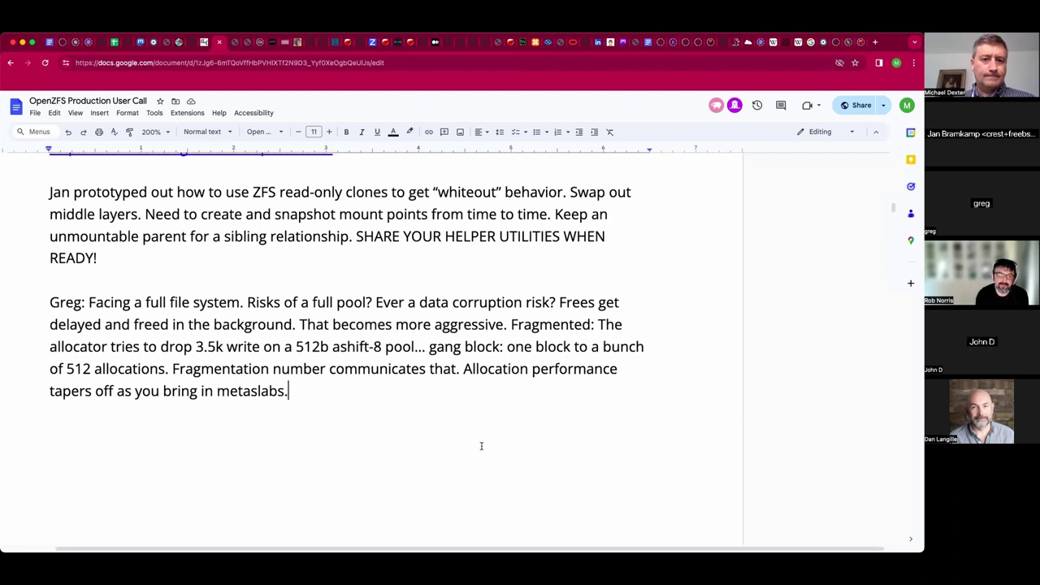
pyautogui.scroll(-1, 481, 447)
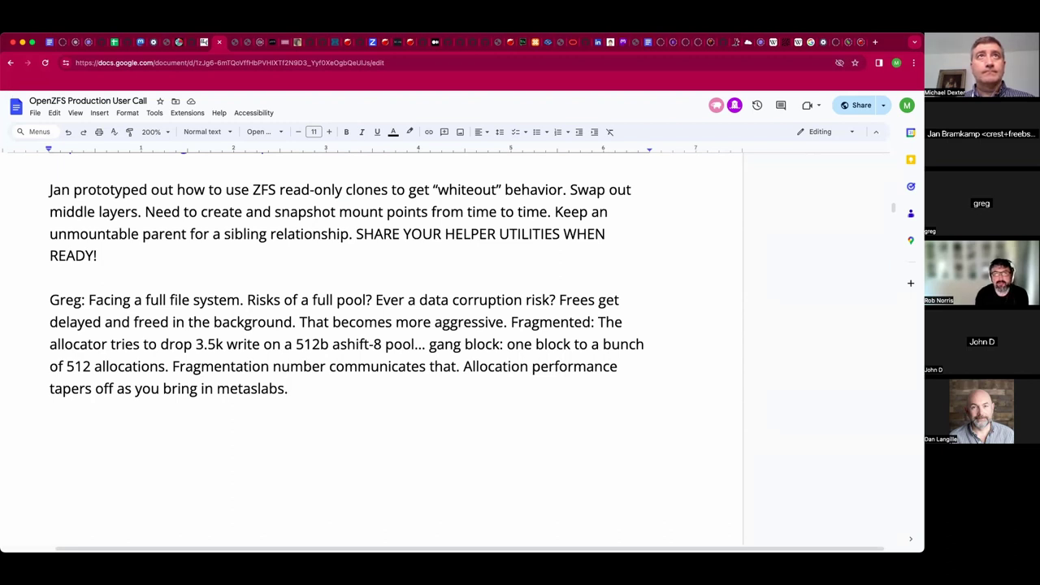
pyautogui.scroll(-1, 346, 287)
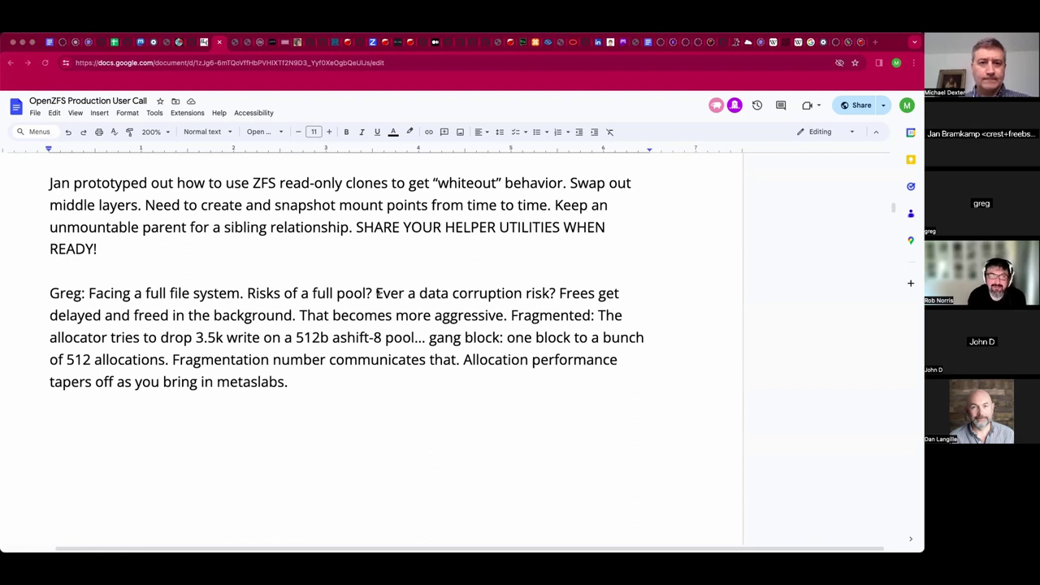
pyautogui.scroll(3, 377, 294)
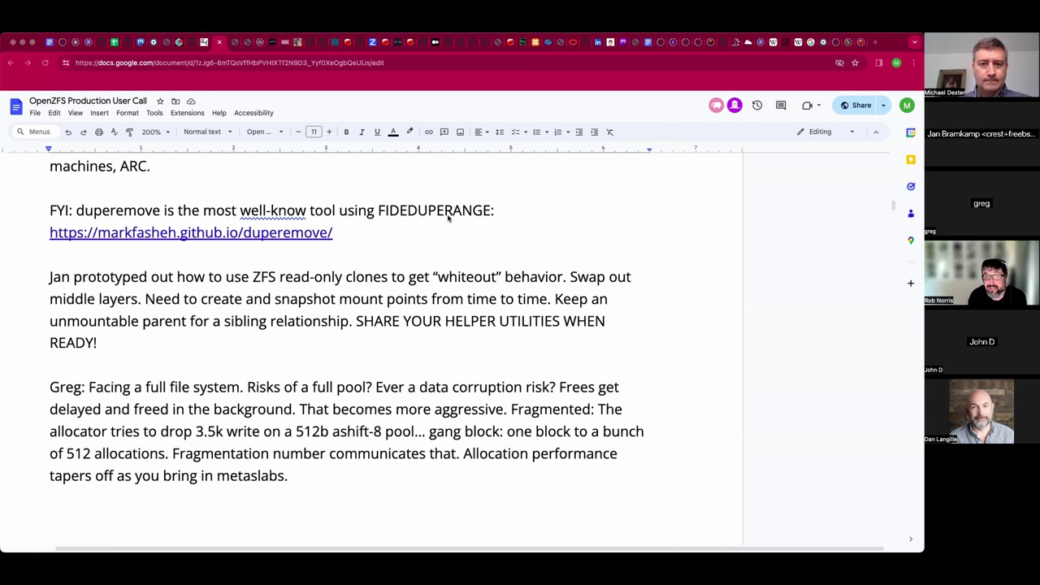
pyautogui.doubleClick(446, 212)
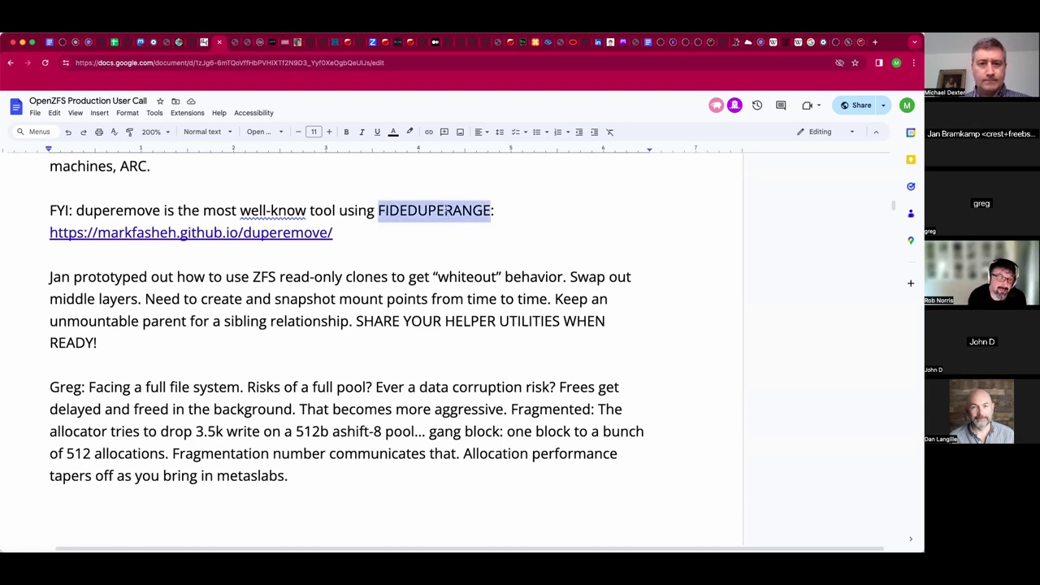
pyautogui.scroll(-3, 446, 212)
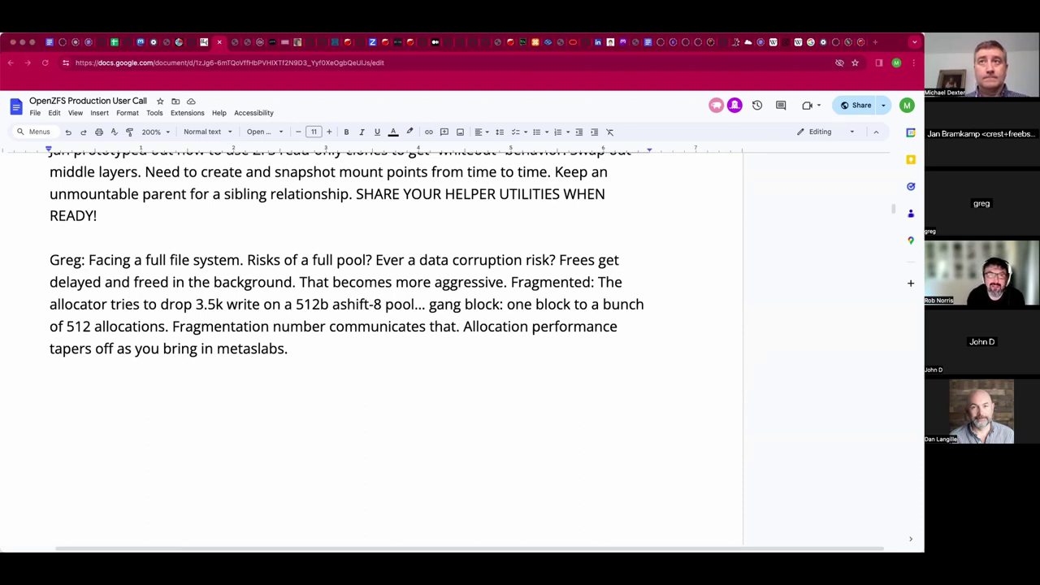
# Append '(Much improved in 2.2)' after the metaslabs sentence and start a new paragraph.
pyautogui.click(421, 356)
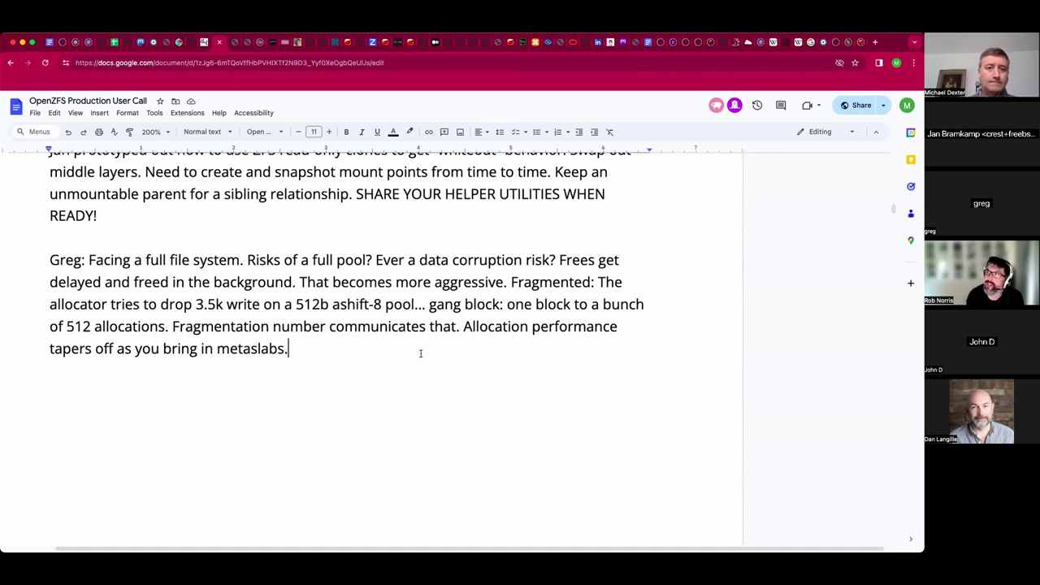
pyautogui.write('(Much in')
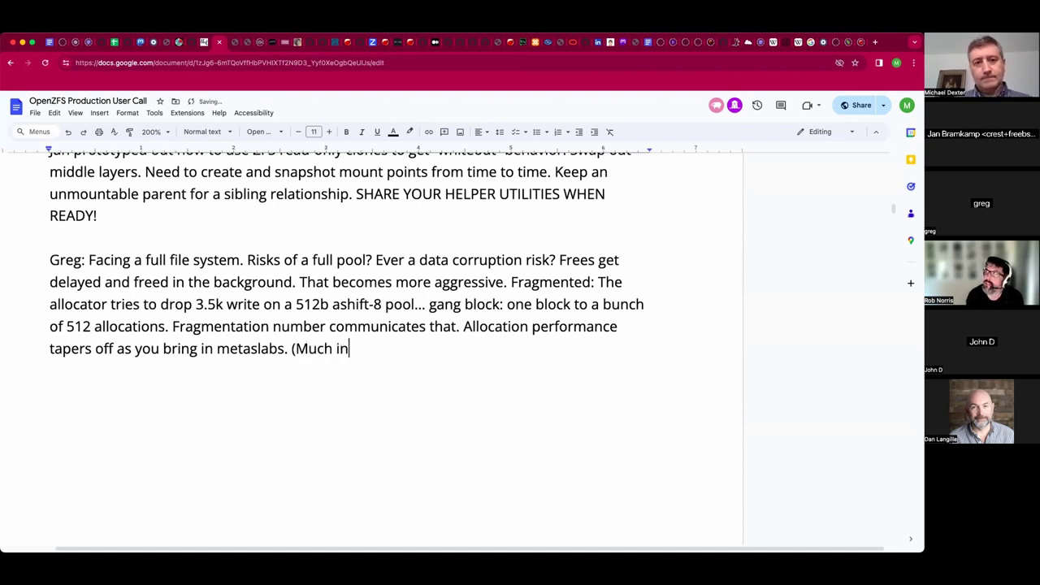
pyautogui.press('BackSpace')
pyautogui.write('mproved in 2.2)')
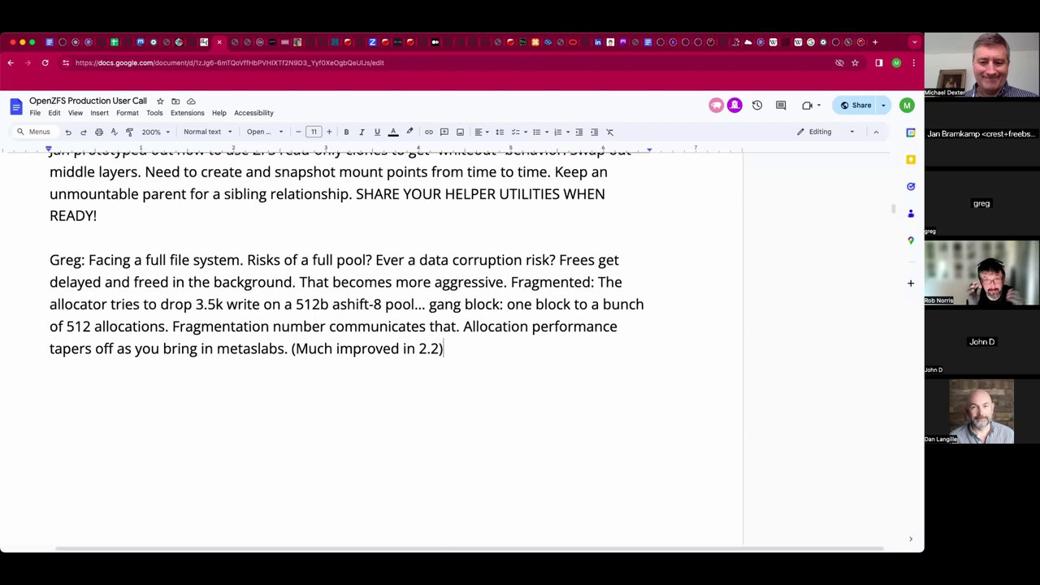
pyautogui.press('Return')
pyautogui.press('Return')
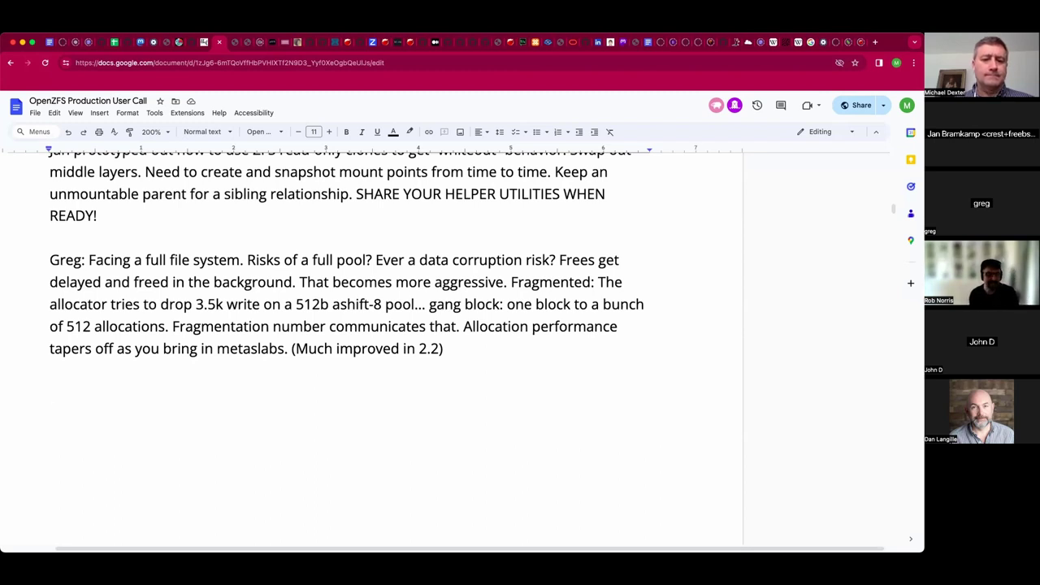
# Type 'Metaslabs fixed at dataset creation? Issue when growing a 10GB VM to 100GB to ...'.
pyautogui.write('Metasla')
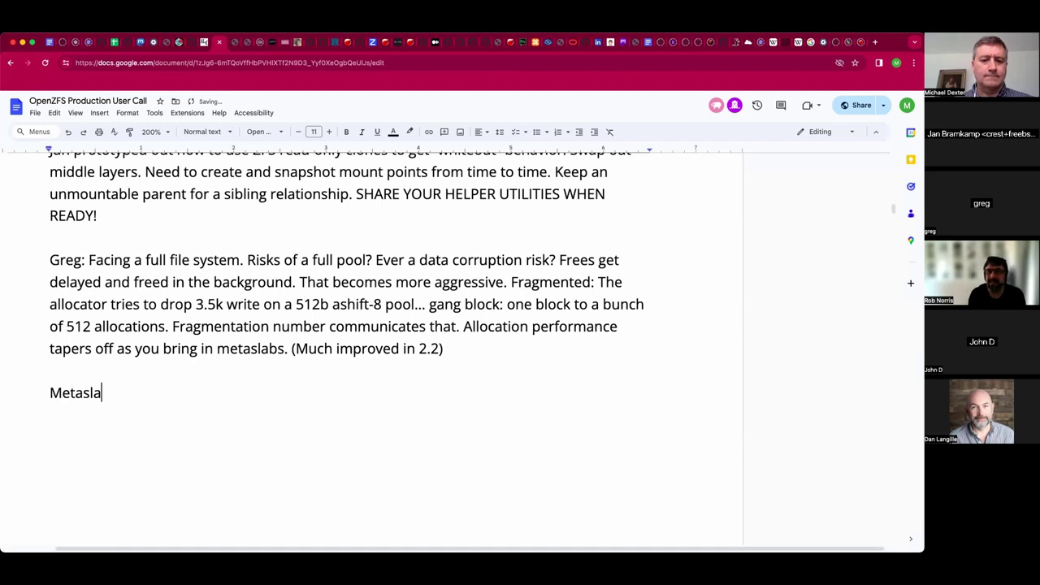
pyautogui.write('bs fixed a')
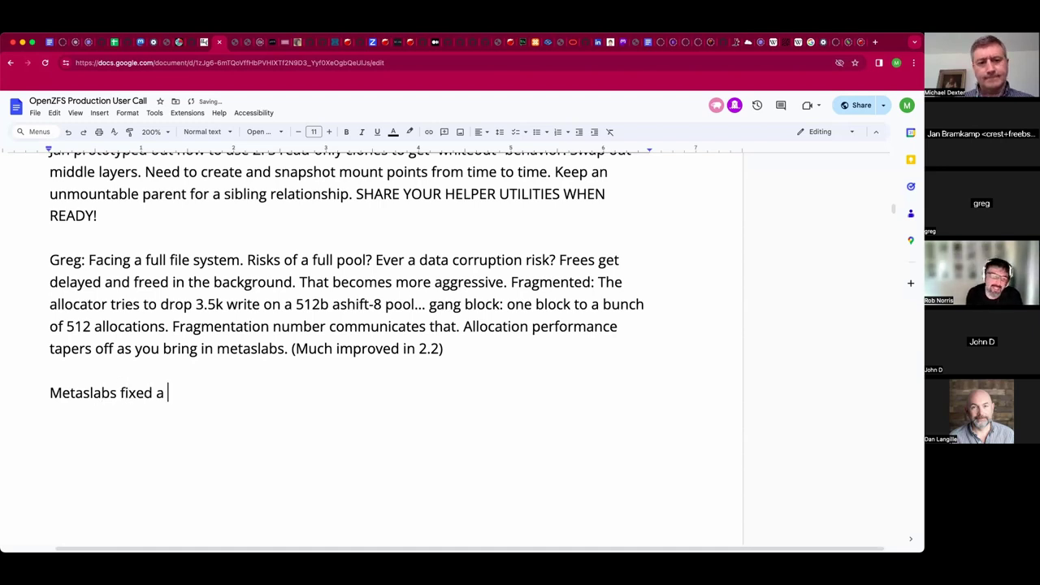
pyautogui.press('BackSpace')
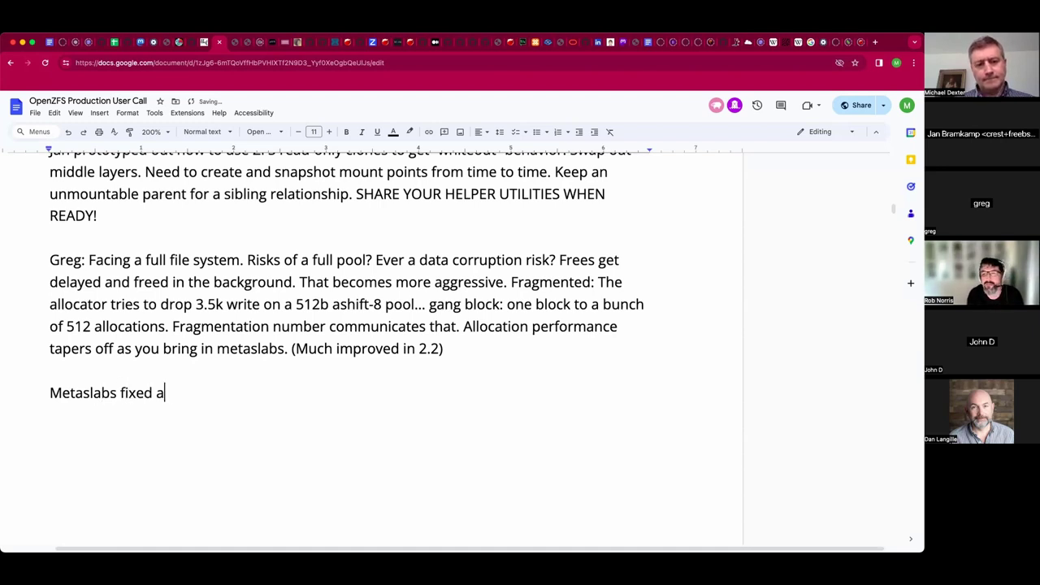
pyautogui.write('t dataset c')
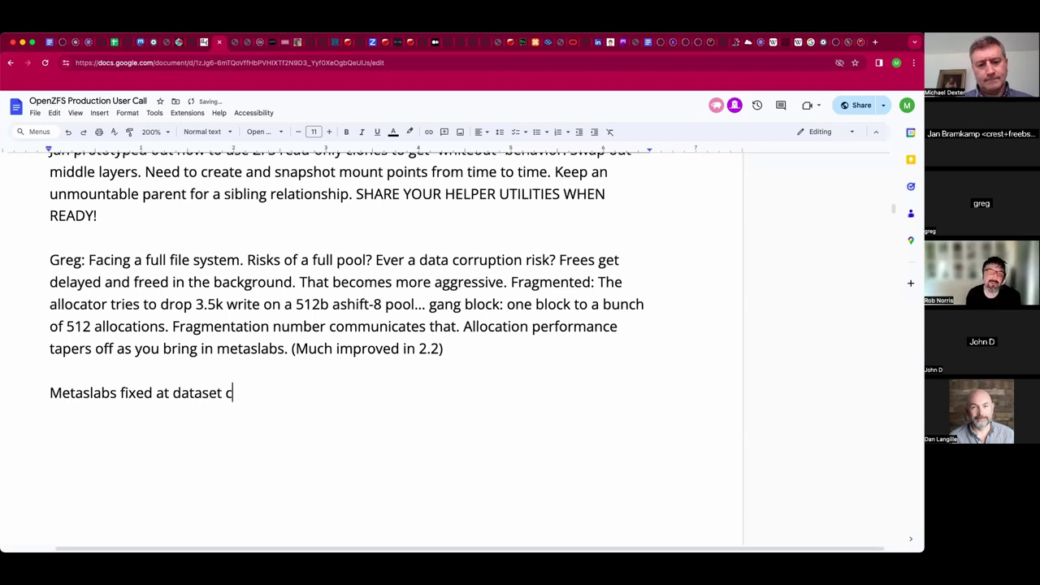
pyautogui.write('reationg?')
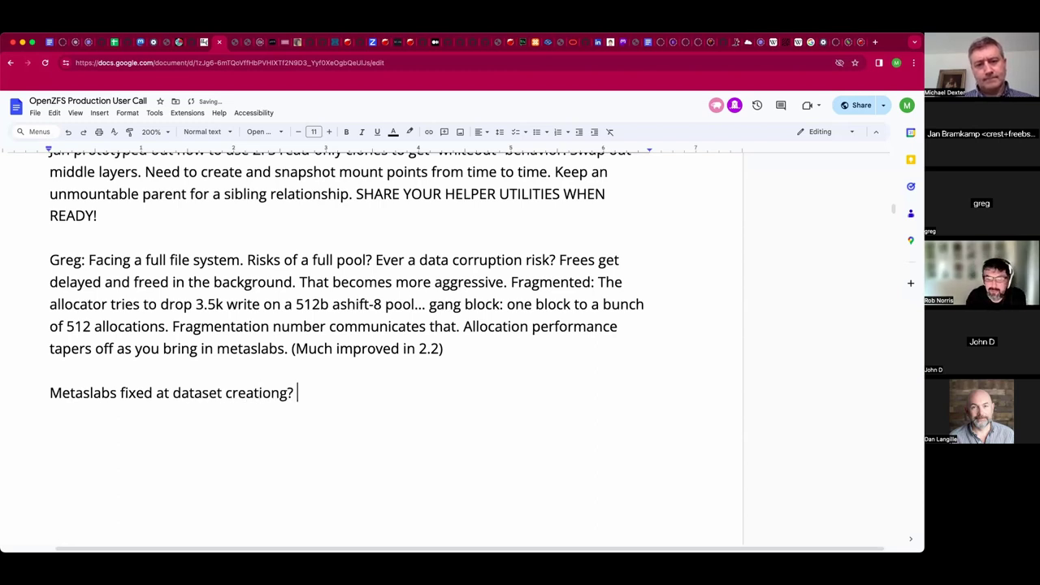
pyautogui.press('BackSpace')
pyautogui.press('BackSpace')
pyautogui.press('BackSpace')
pyautogui.press('BackSpace')
pyautogui.write('n? ')
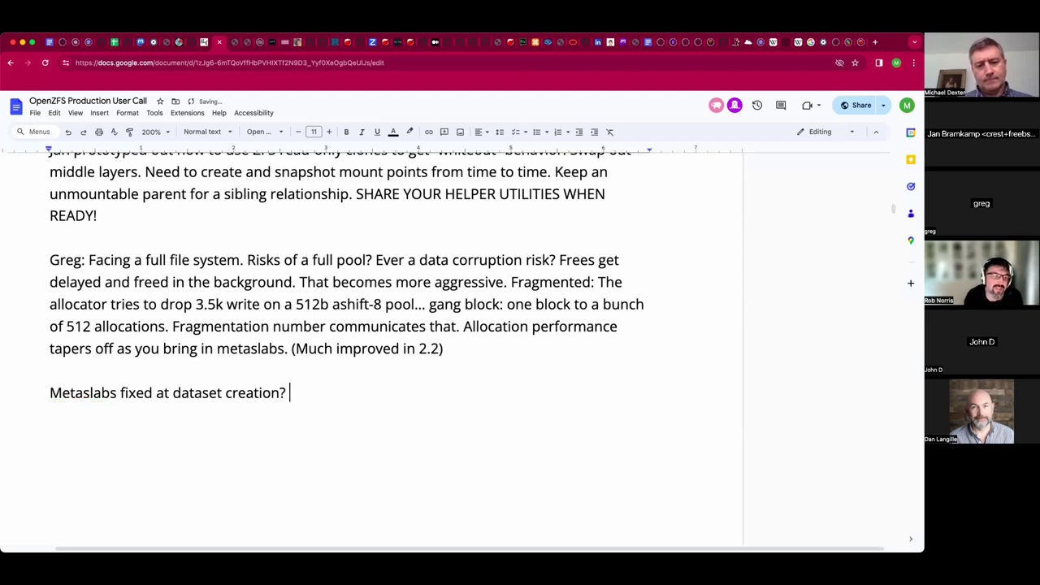
pyautogui.write('Issu')
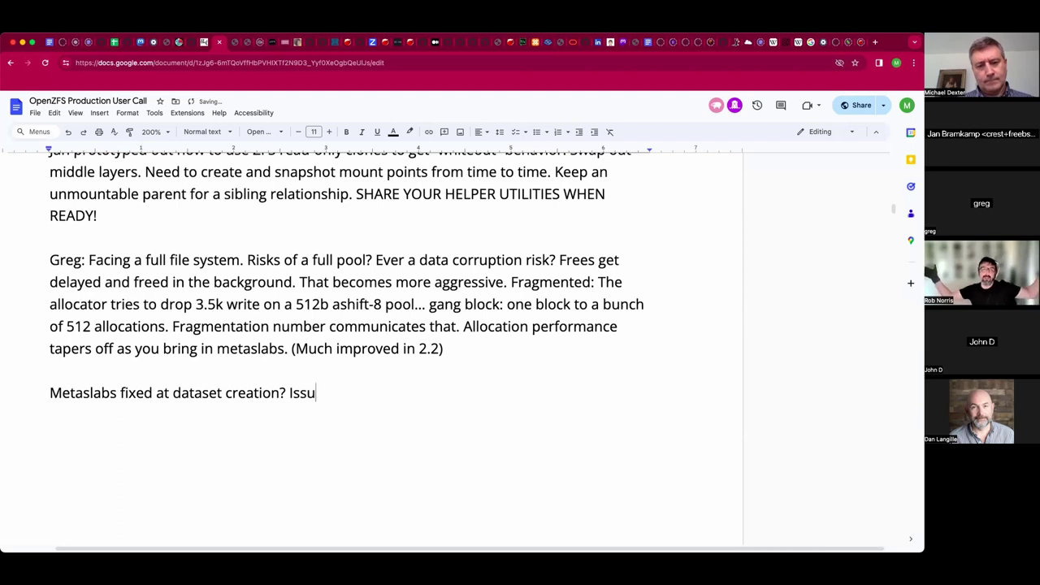
pyautogui.write('e when gr')
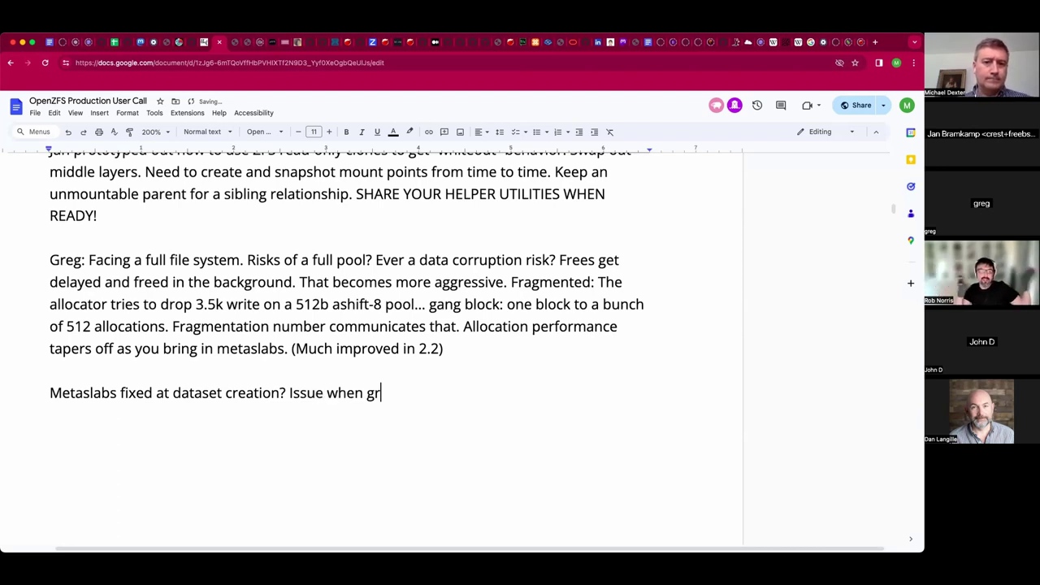
pyautogui.write('owing a 10')
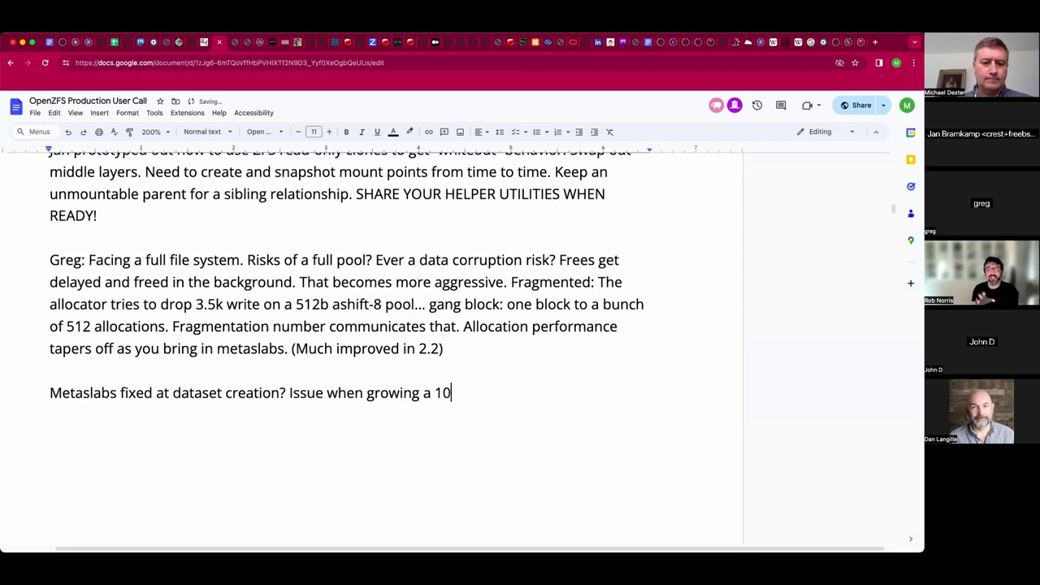
pyautogui.write('GB ')
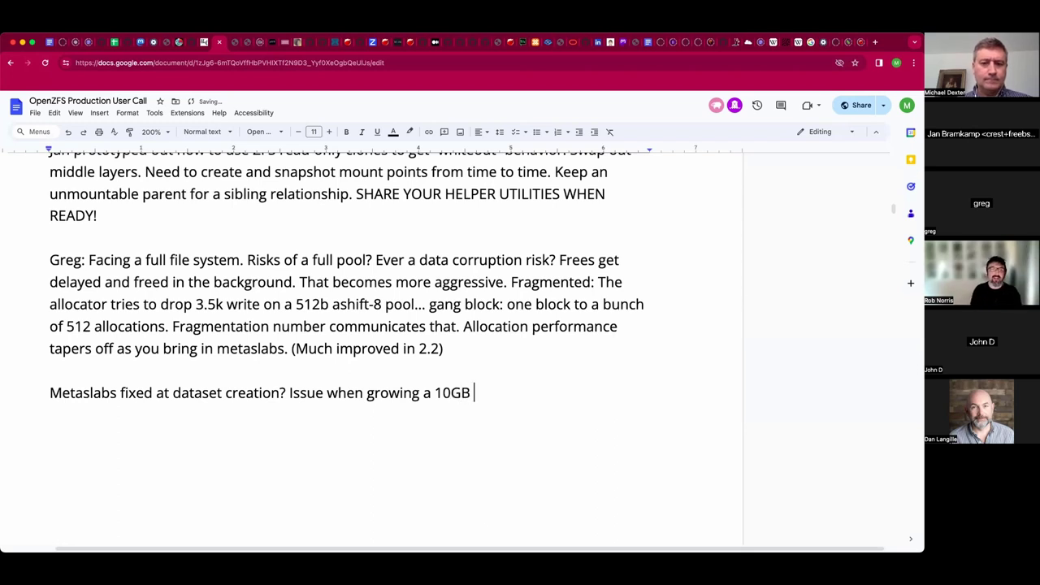
pyautogui.write('VM to 100GB ')
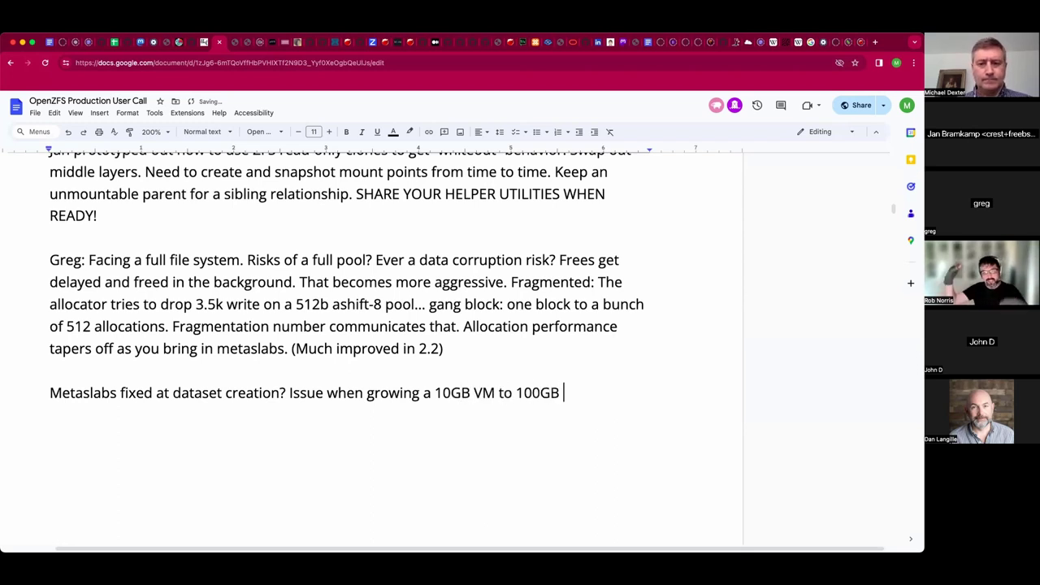
pyautogui.write('to ...')
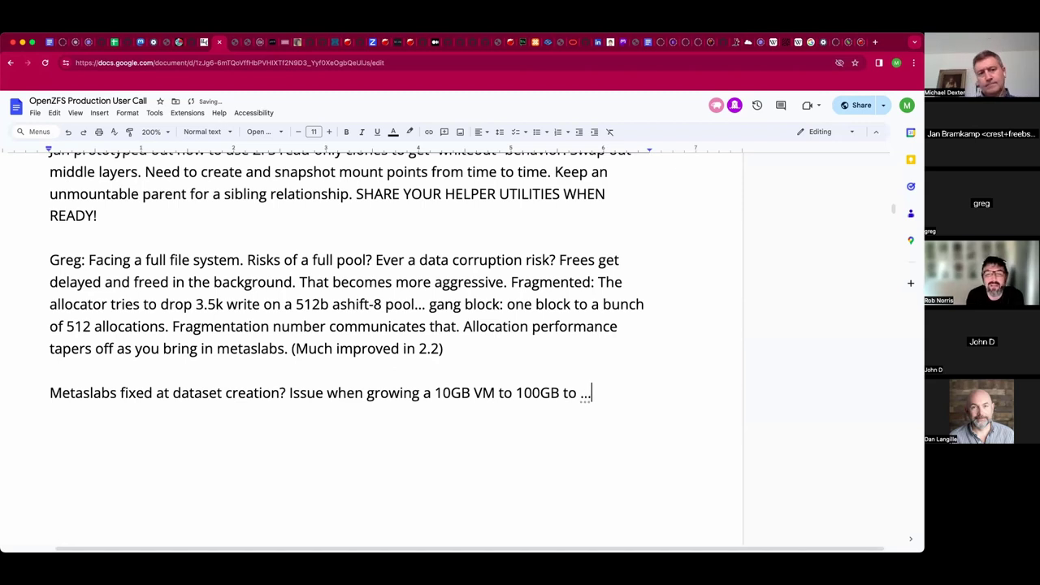
pyautogui.press('Return')
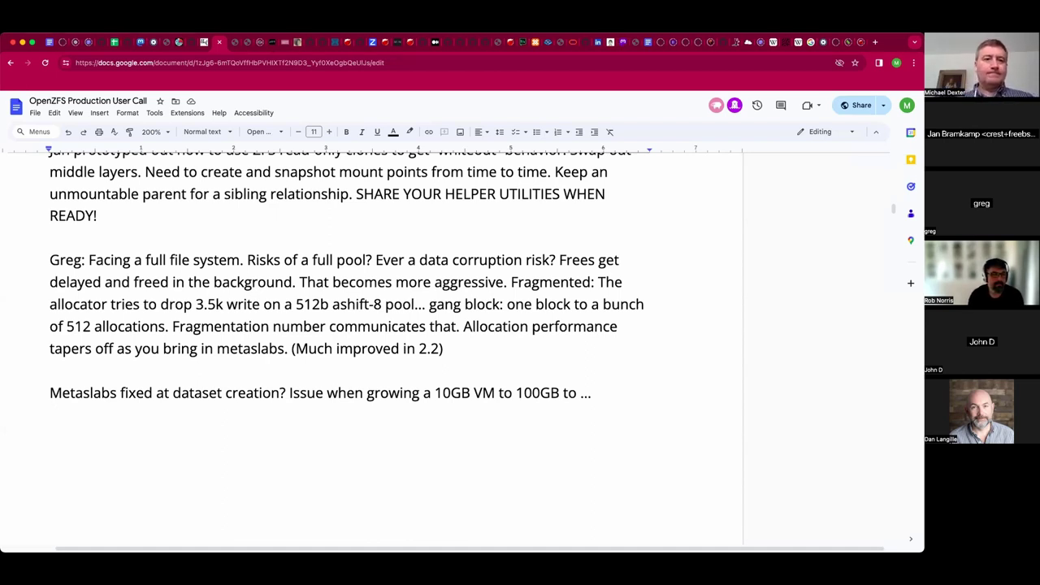
# Add the line on different block sizes being an issue, ending 'Use large allocation blocks...'.
pyautogui.write('Writing differenc')
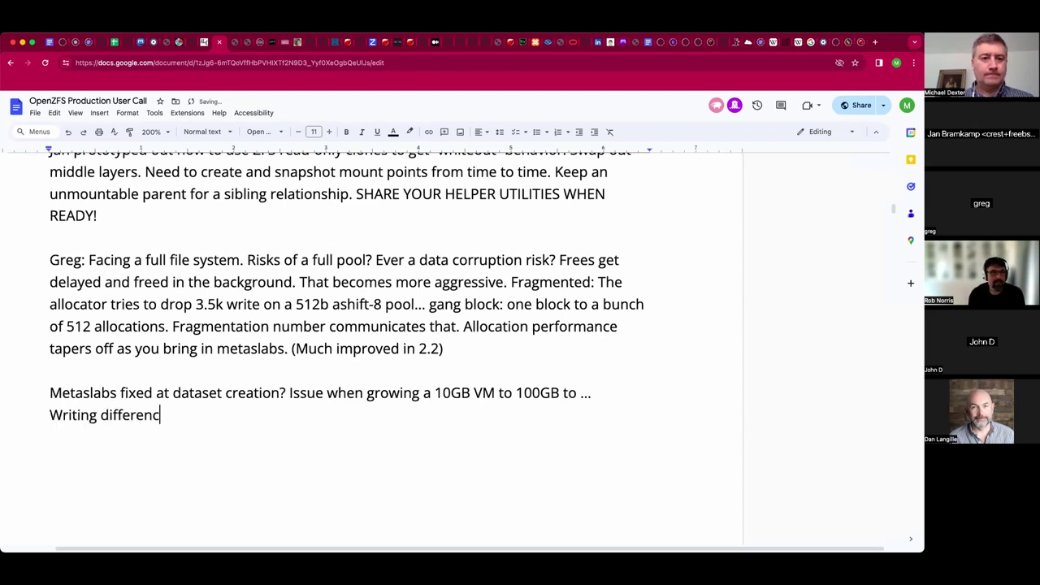
pyautogui.press('BackSpace')
pyautogui.write('t block ')
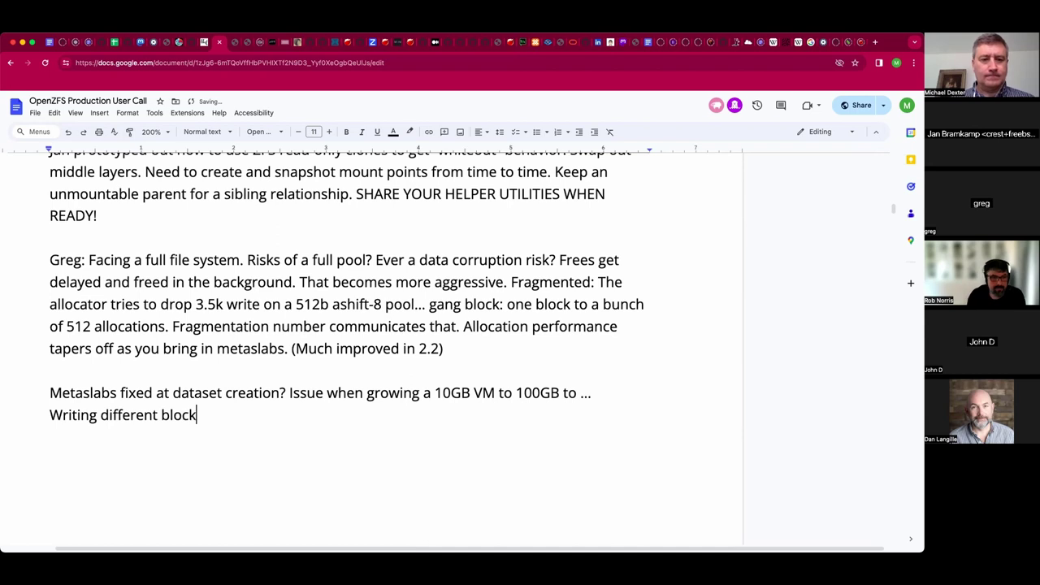
pyautogui.write('sizes can ')
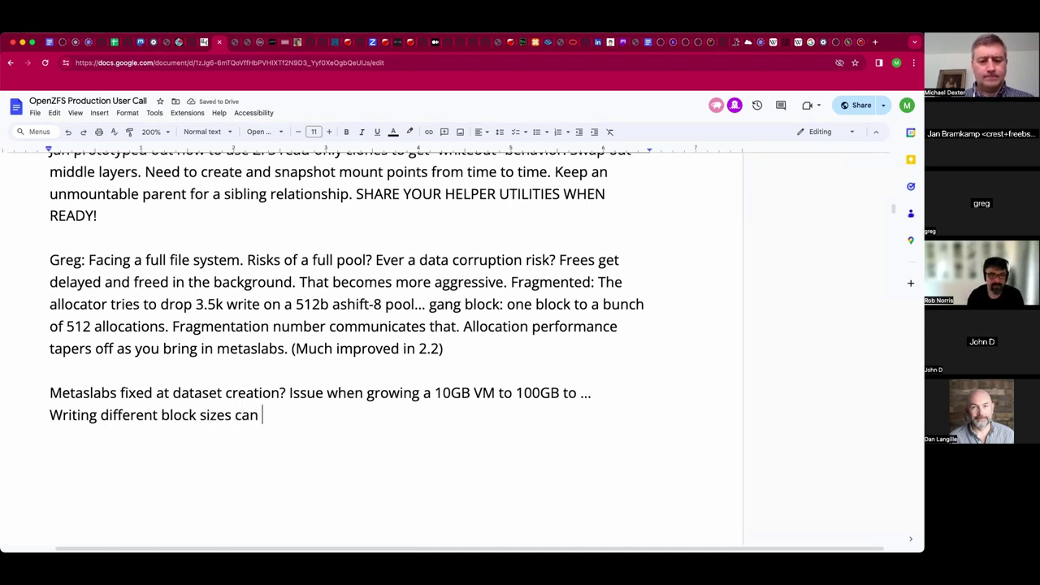
pyautogui.write('be an issue. ')
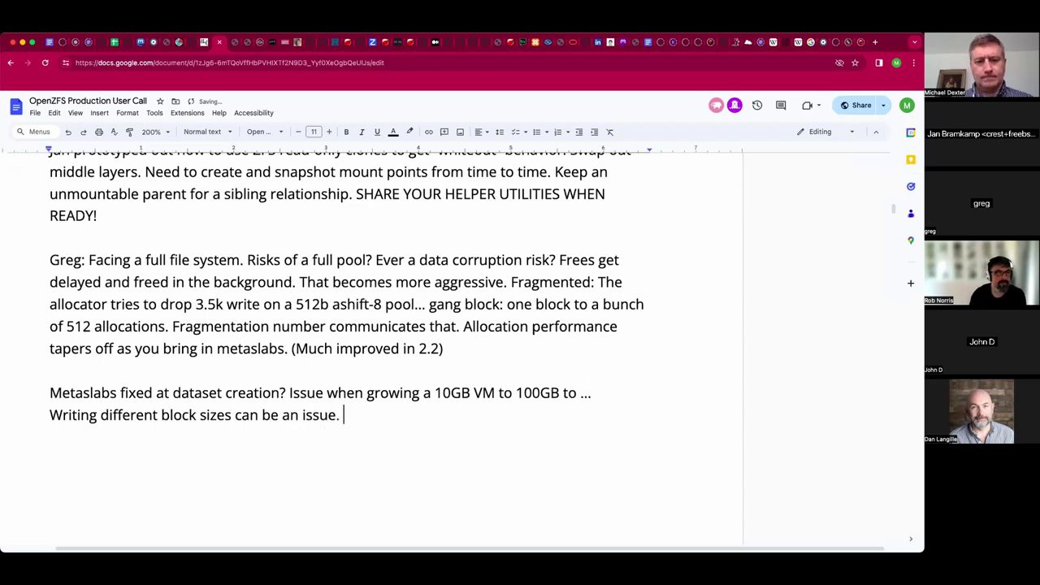
pyautogui.write('Use big')
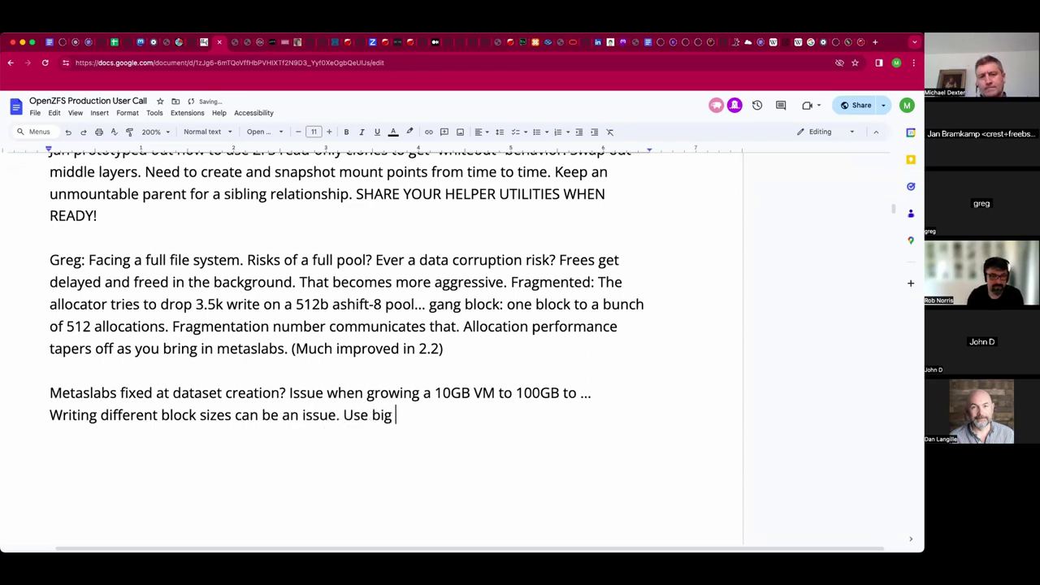
pyautogui.press('BackSpace')
pyautogui.press('BackSpace')
pyautogui.press('BackSpace')
pyautogui.press('BackSpace')
pyautogui.write('large allocation blo')
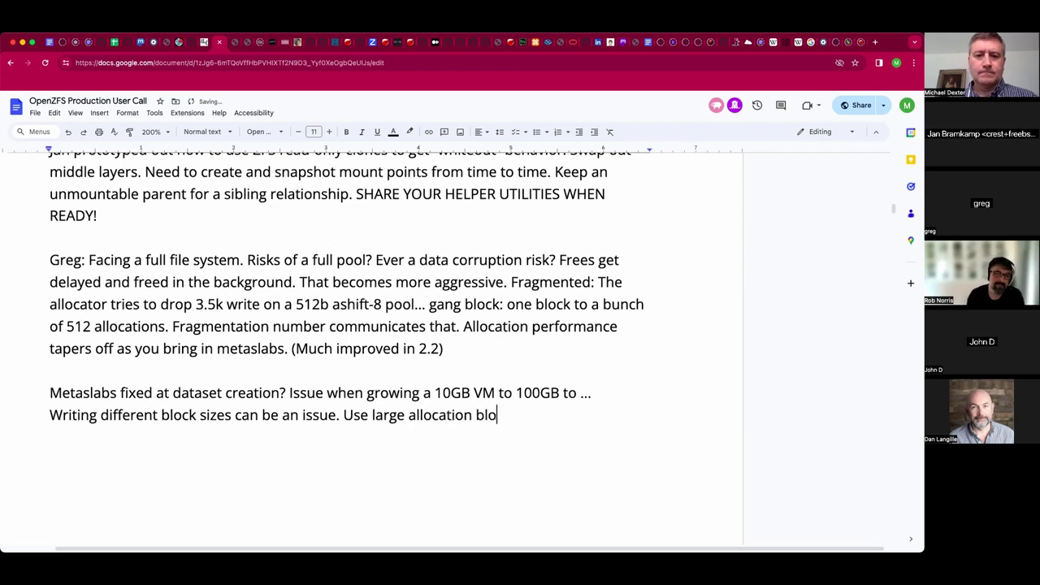
pyautogui.write('cks...')
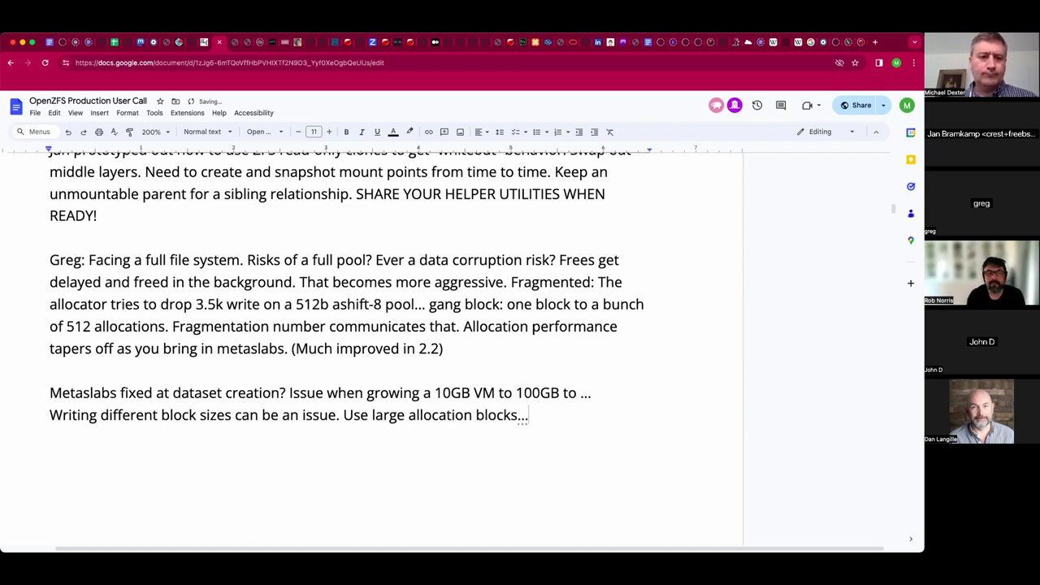
pyautogui.press('Return')
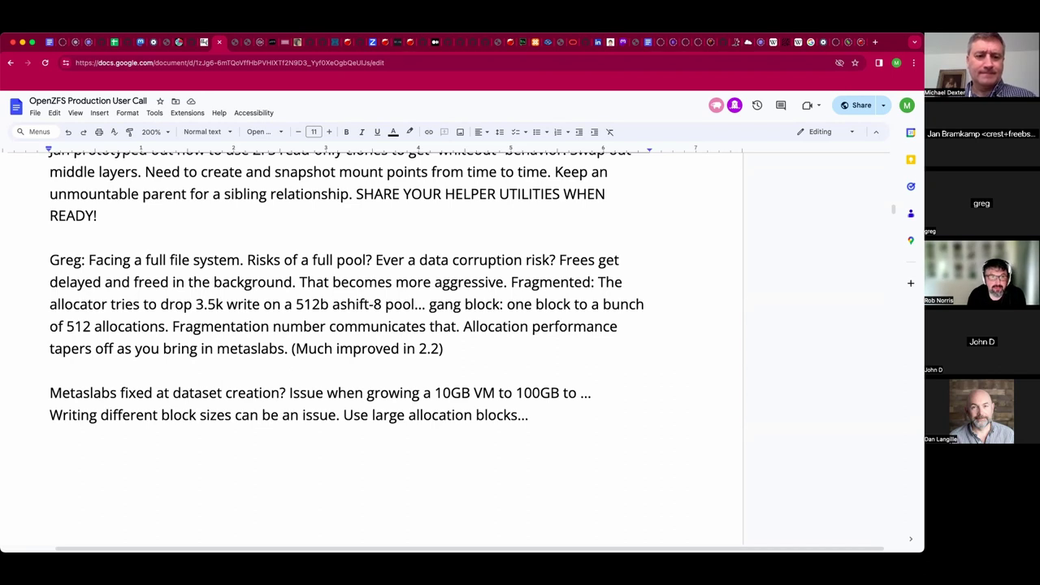
# Type 'Q: Measure how DRAID interacts with special allocation classes?', correcting 'interracts' via suggestions.
pyautogui.write('Q: Meas')
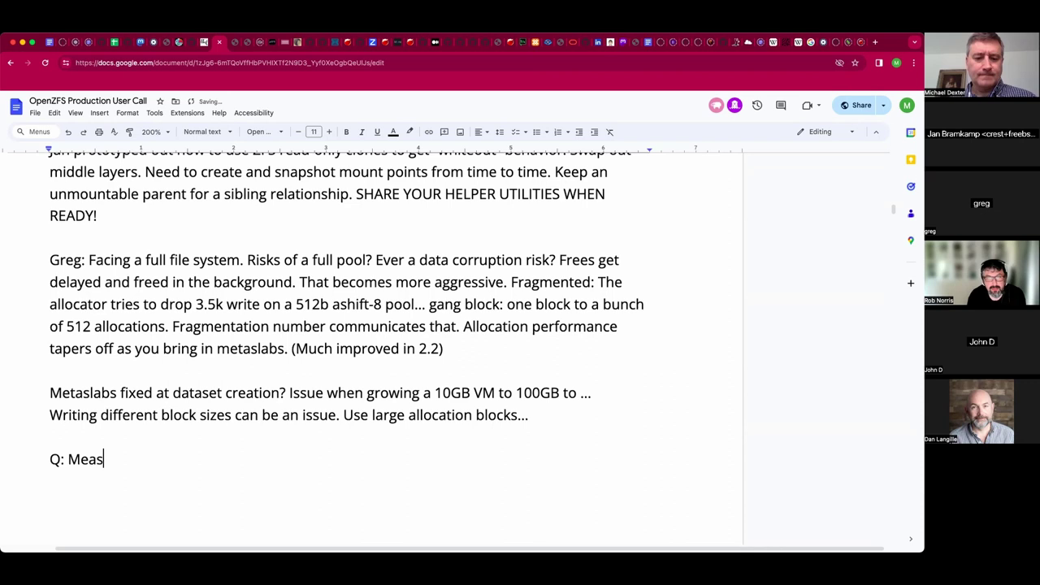
pyautogui.write('ure how DR')
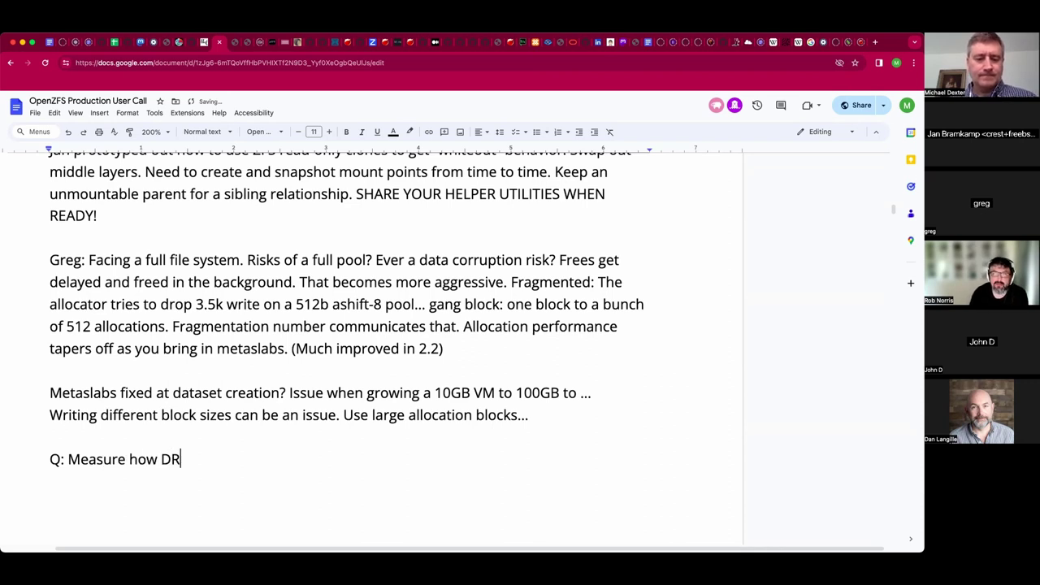
pyautogui.write('AID interracts with special allocation classes?')
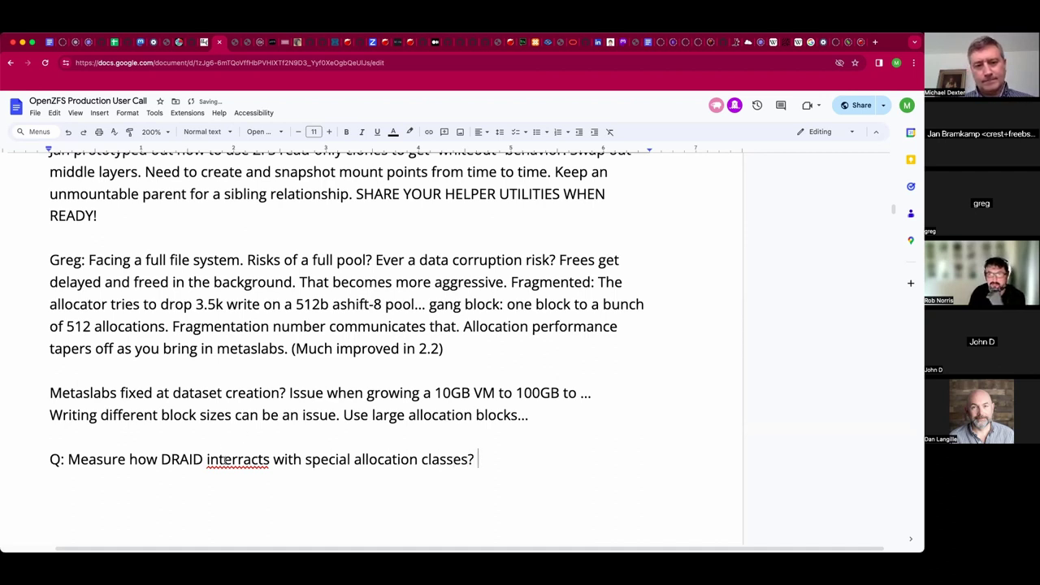
pyautogui.click(225, 460)
pyautogui.click(231, 440)
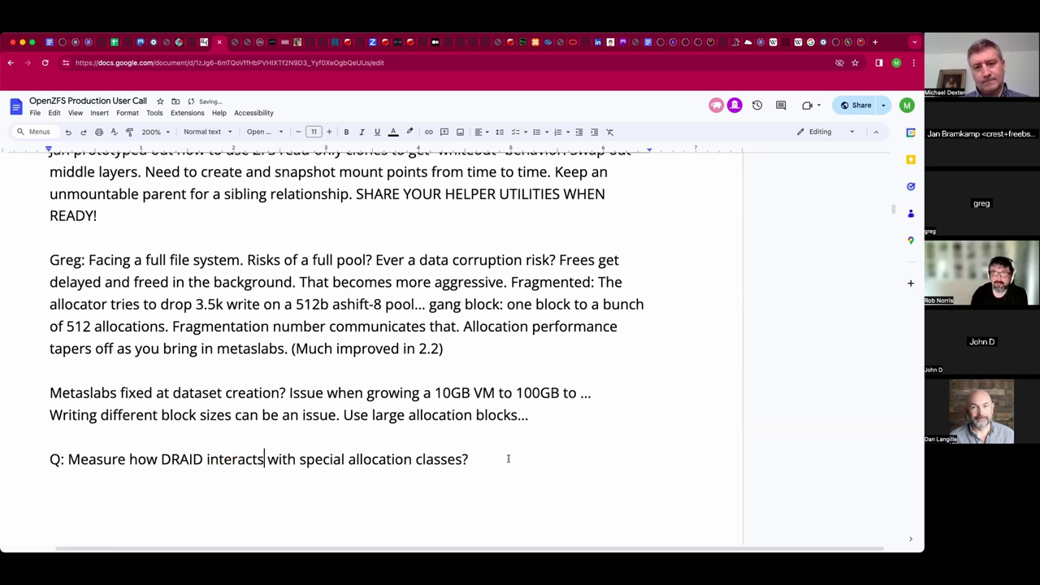
# Append 'Desire scaling formulas...' to the question and start a new line.
pyautogui.click(507, 459)
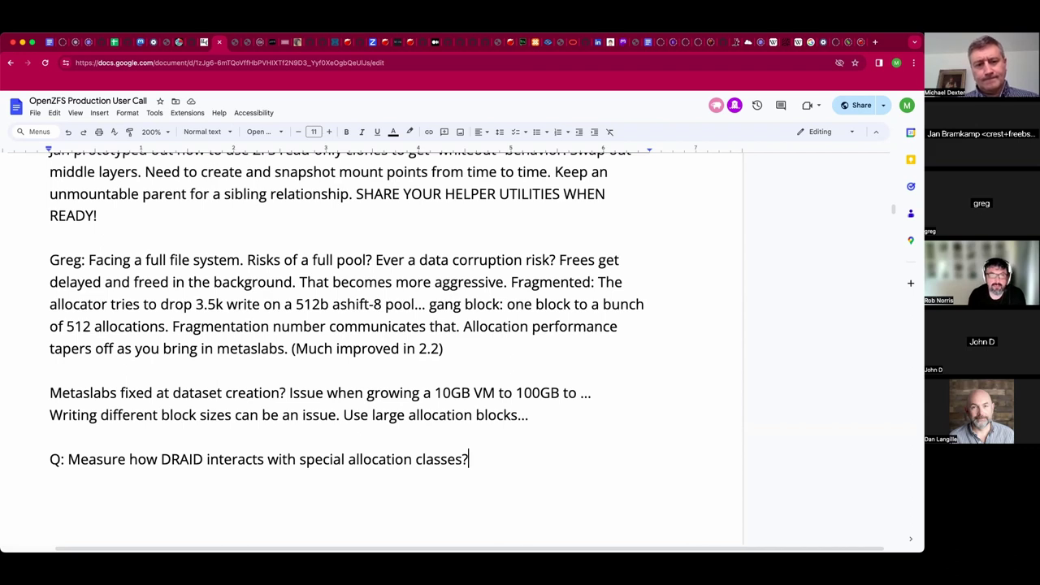
pyautogui.press('Return')
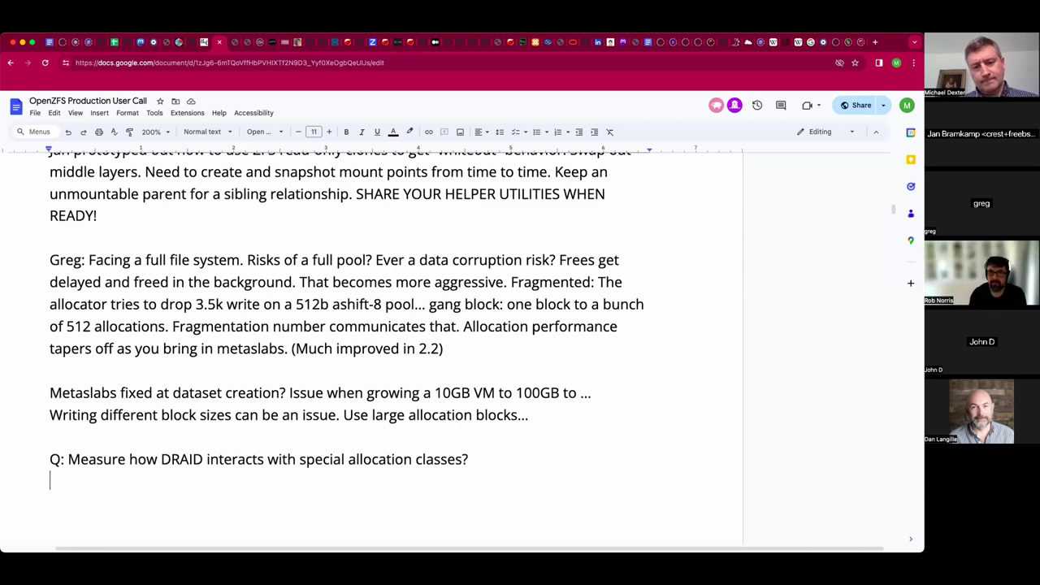
pyautogui.press('BackSpace')
pyautogui.write('De')
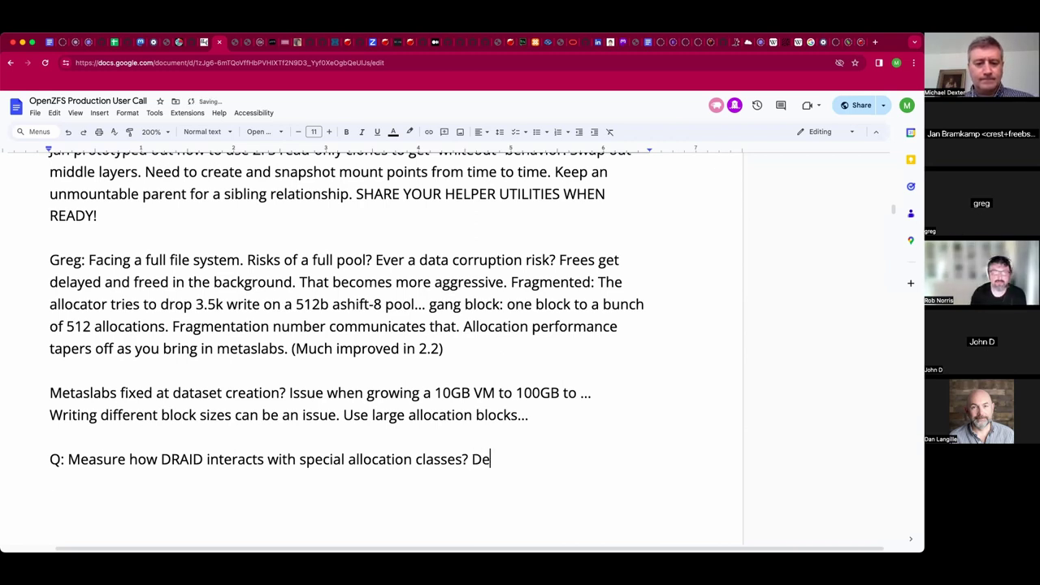
pyautogui.write('sire ')
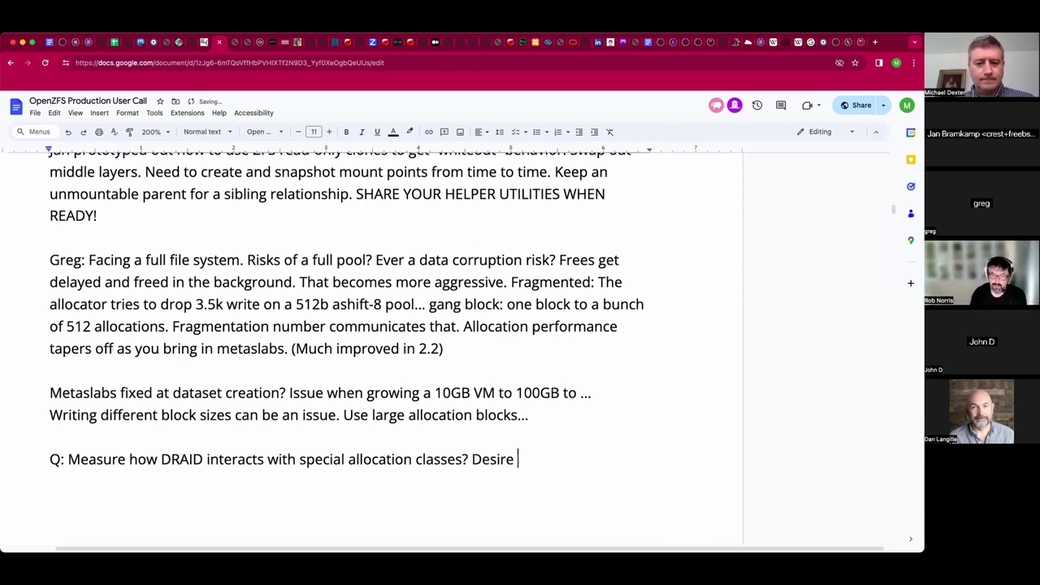
pyautogui.write('scaling for')
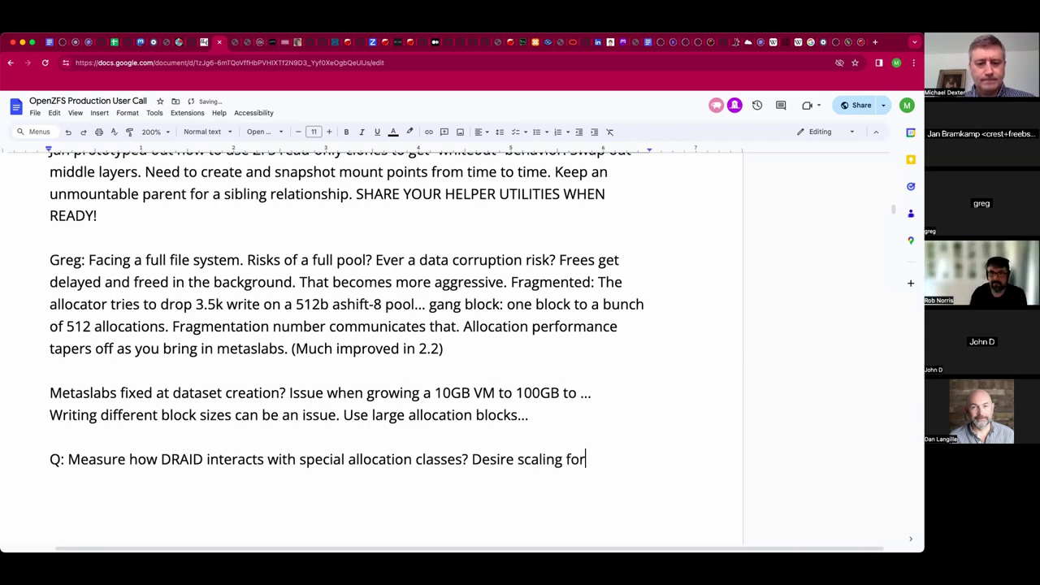
pyautogui.write('mulas...')
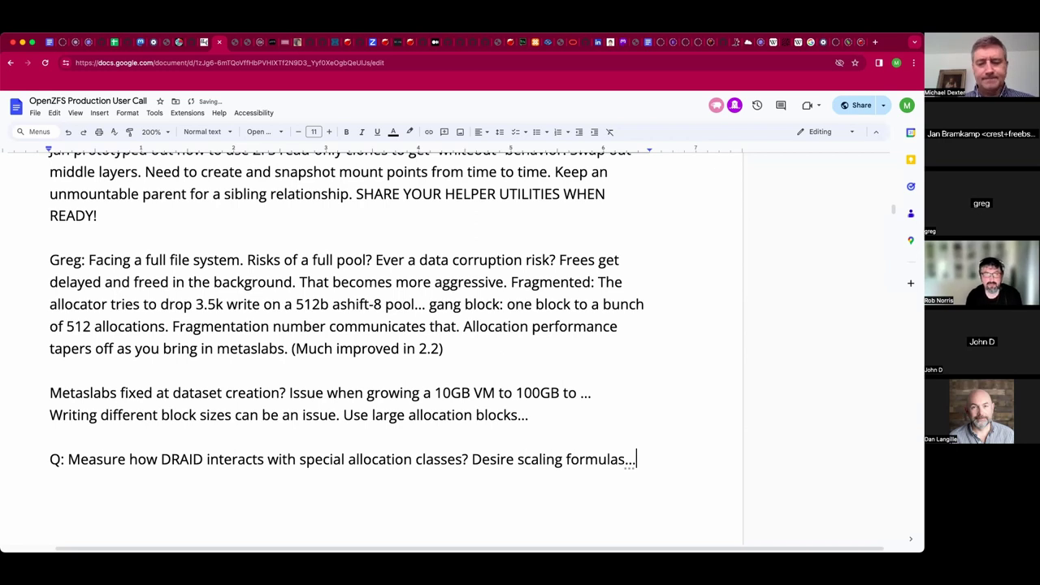
pyautogui.press('Return')
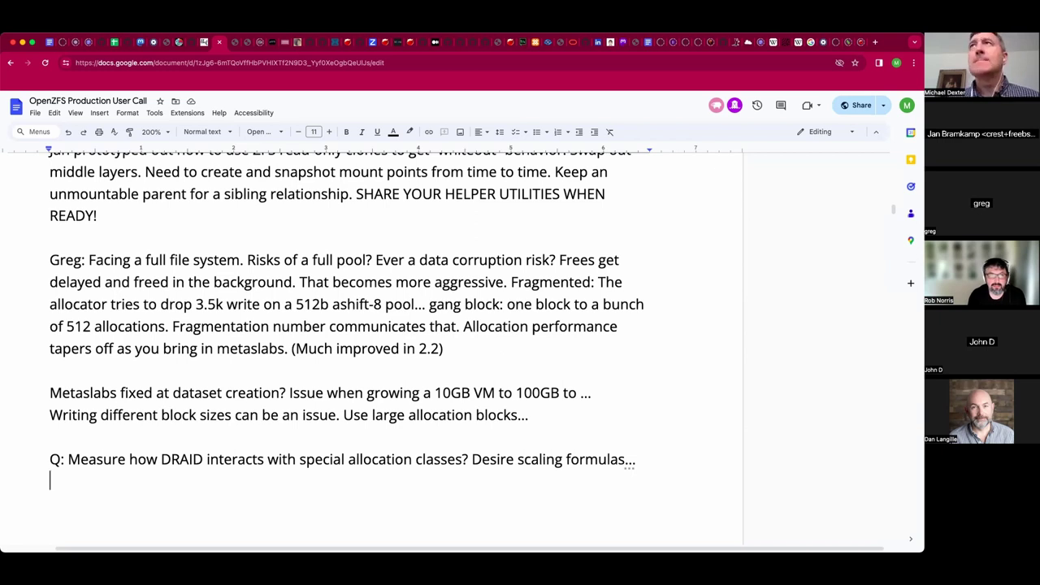
# Add the line 'Have 8 vdevs of 10 disks each.' below the DRAID question, replacing the mistyped words.
pyautogui.press('Return')
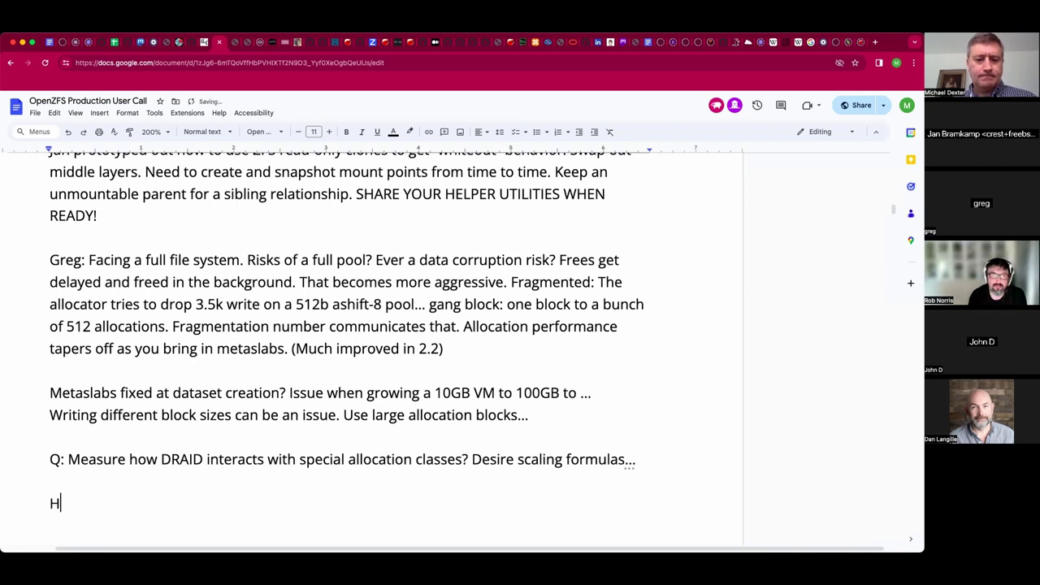
pyautogui.write('ave ')
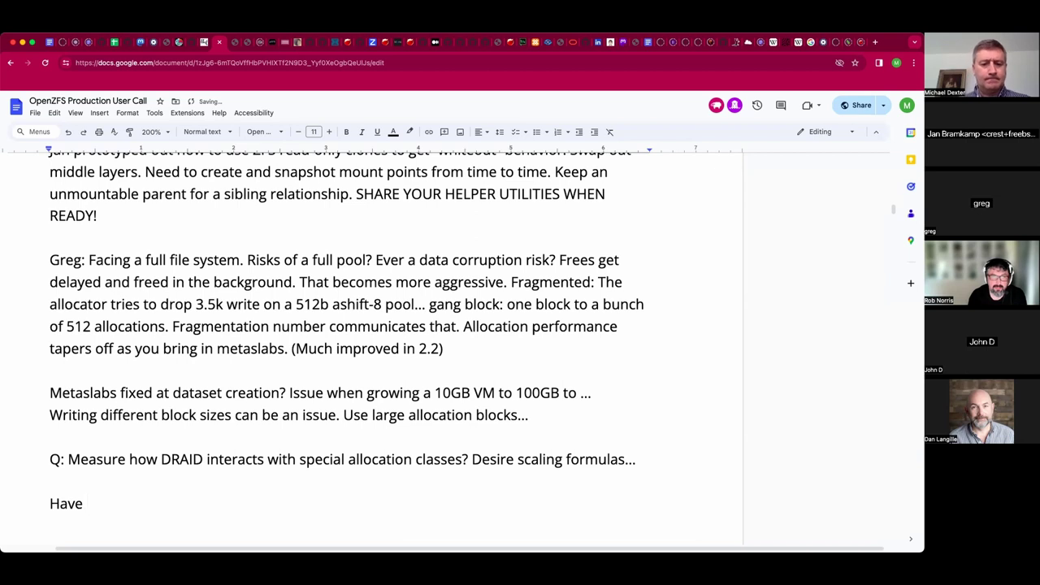
pyautogui.write('8 wide vdev of ')
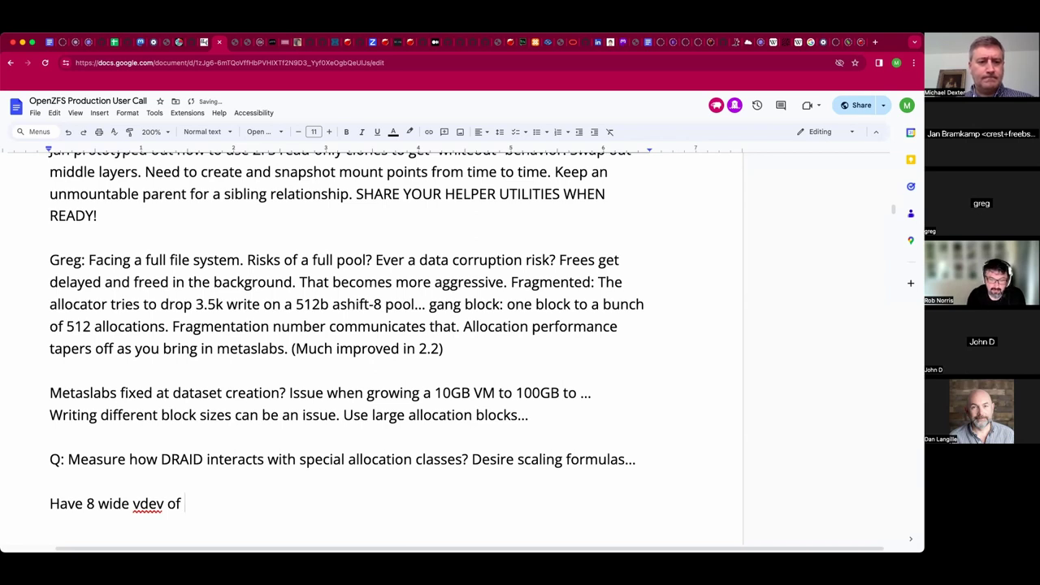
pyautogui.write('10')
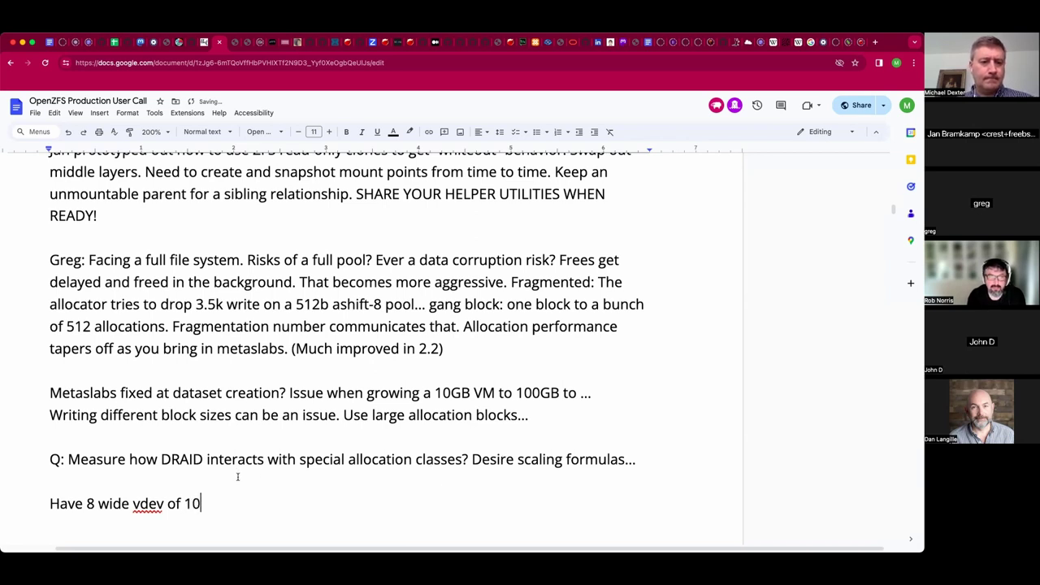
pyautogui.keyDown('shift'); pyautogui.click(99, 504); pyautogui.keyUp('shift')
pyautogui.press('BackSpace')
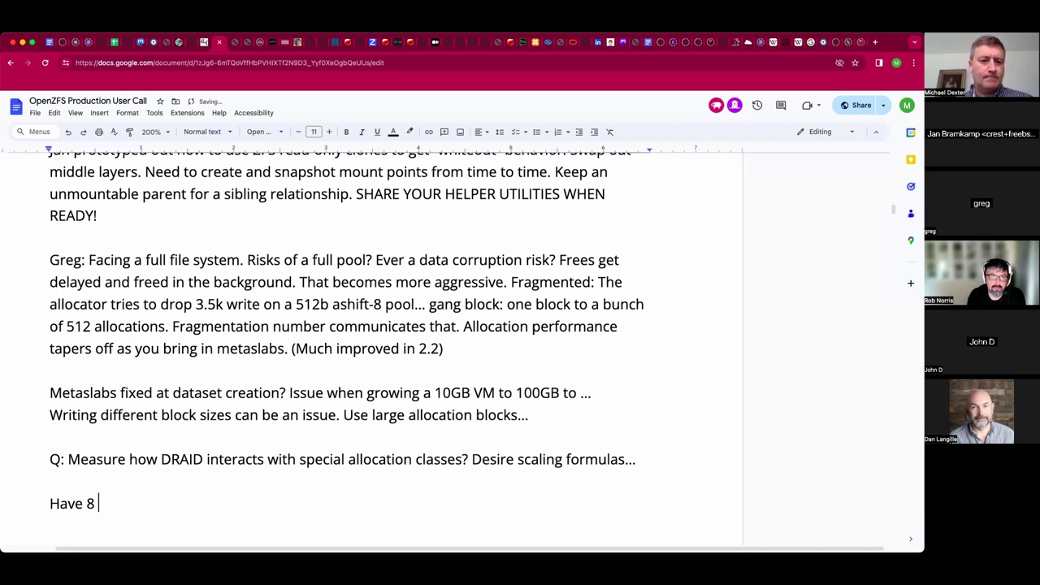
pyautogui.write('vd')
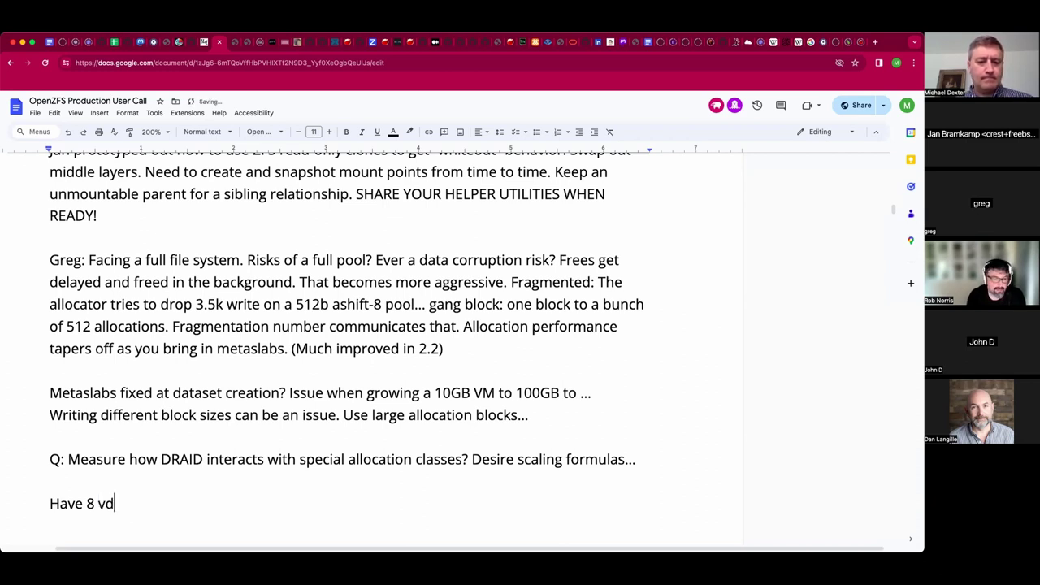
pyautogui.write('evs of 10')
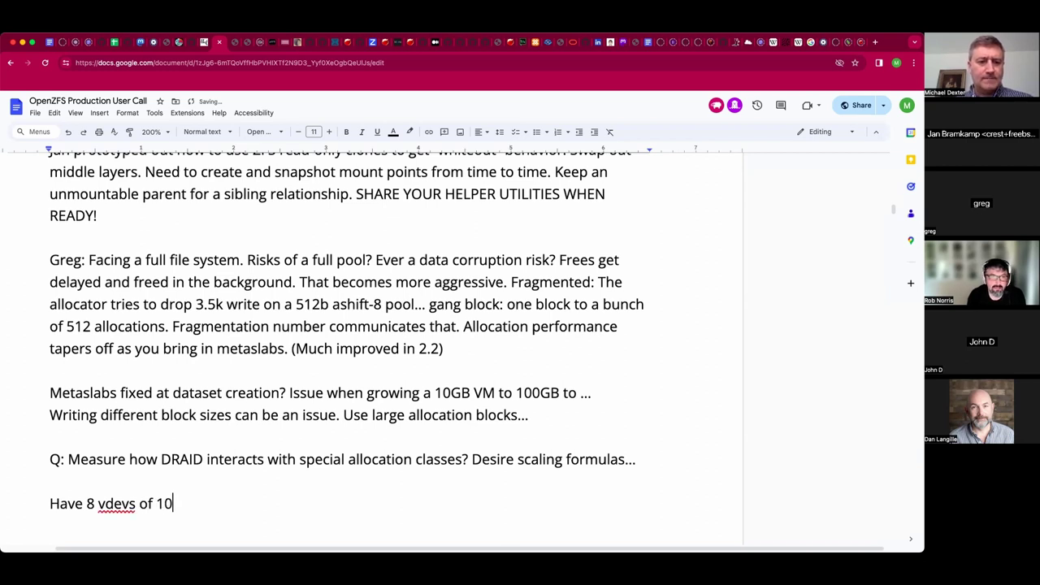
pyautogui.write(' disks ea')
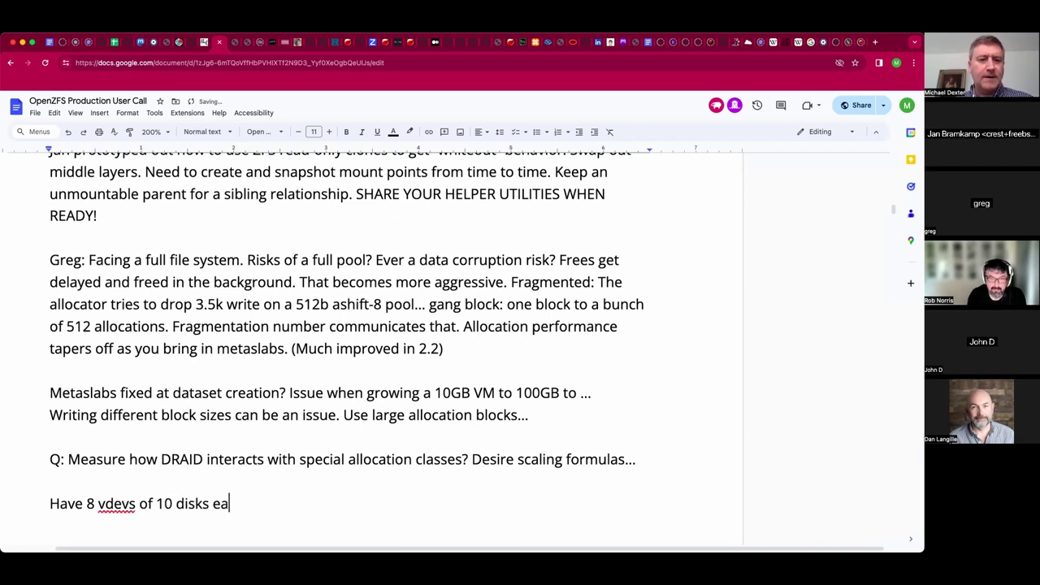
pyautogui.write('ch')
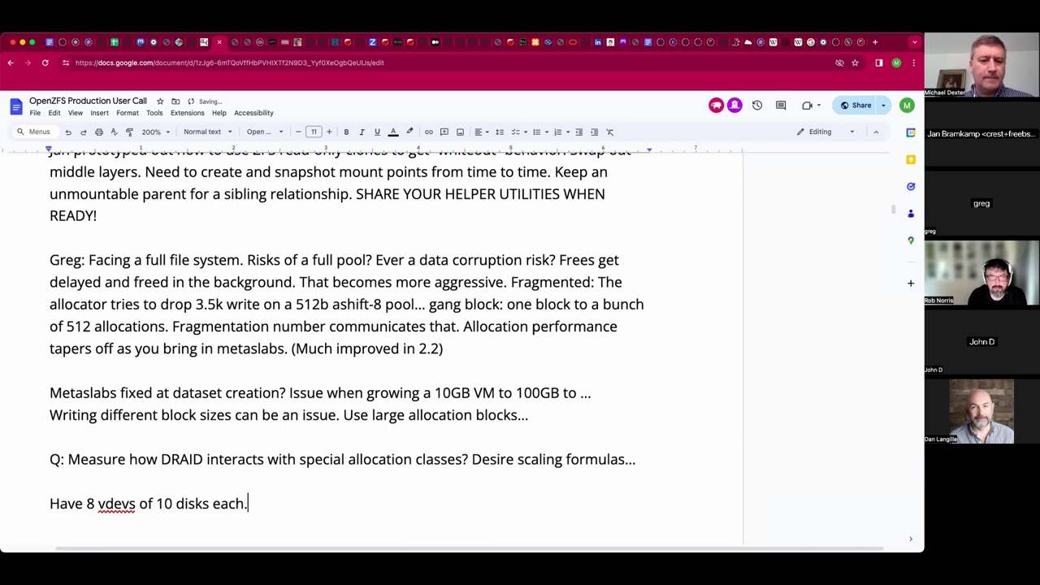
pyautogui.write('.')
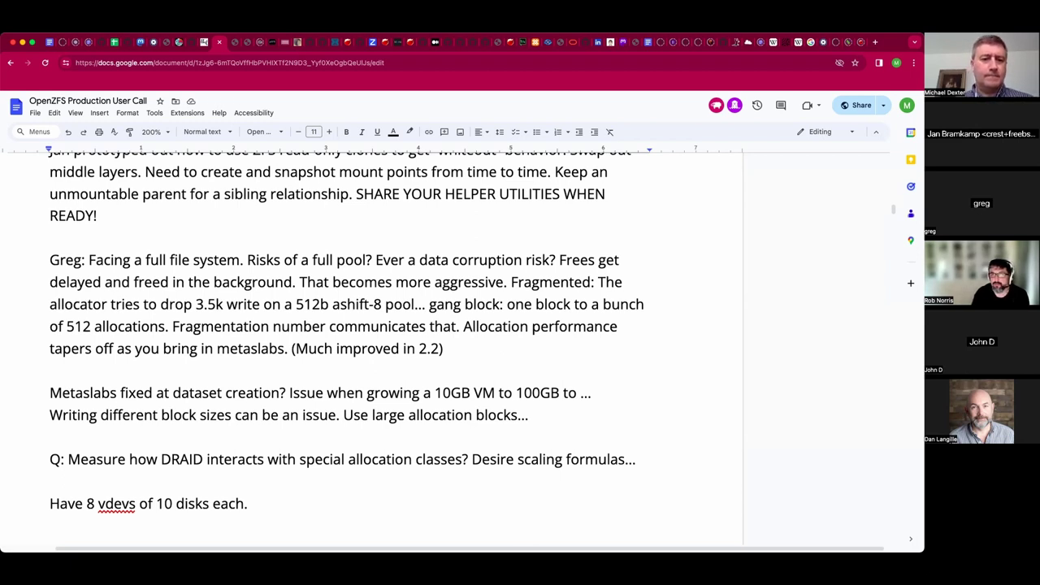
# Type 'Q: Rebalancing? Used to be quite slow. It does or would only prioritize new writes.'.
pyautogui.write('Q: Reb')
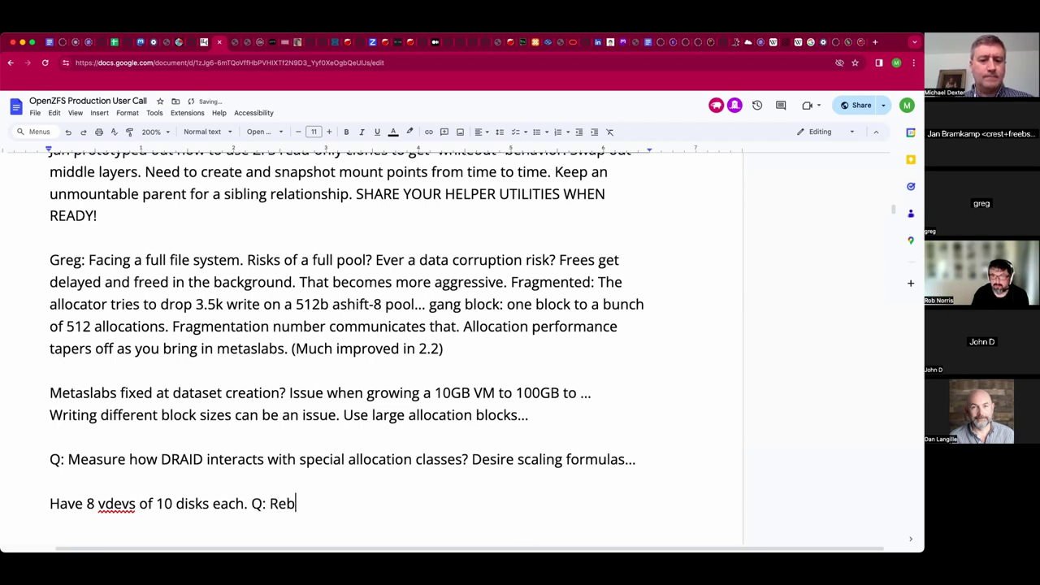
pyautogui.write('alancing')
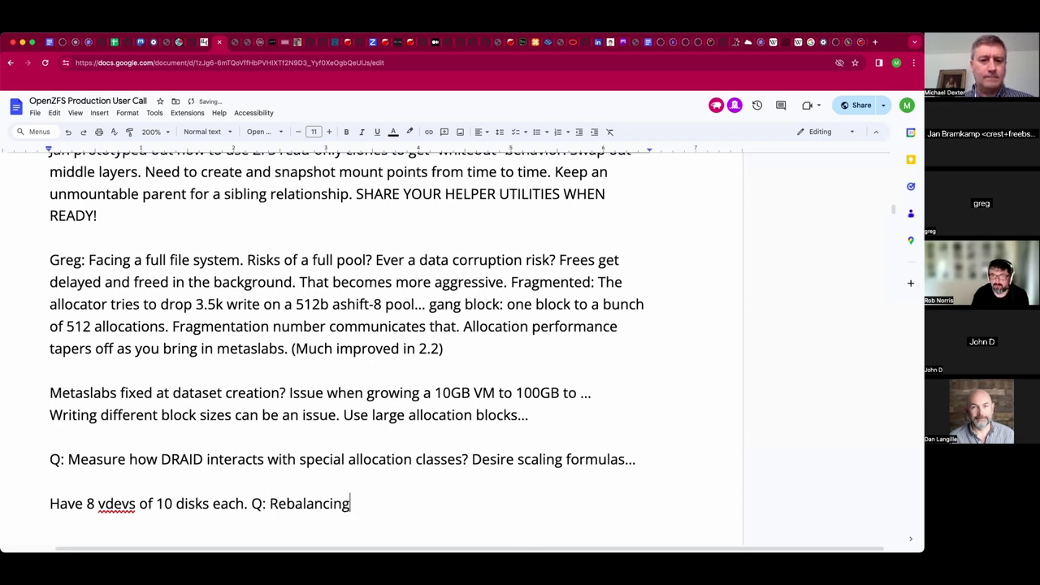
pyautogui.write('? ')
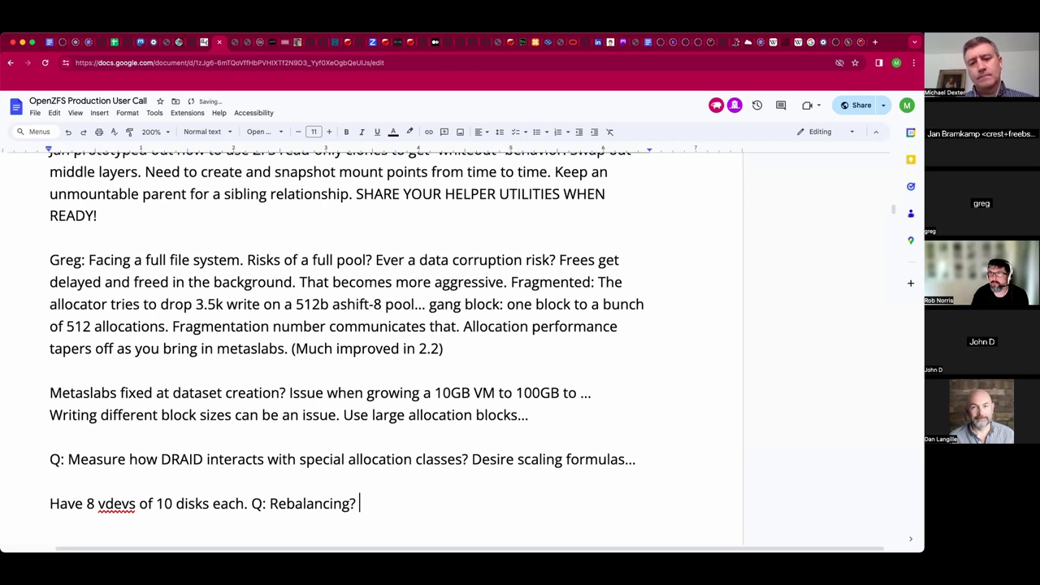
pyautogui.write('Used to')
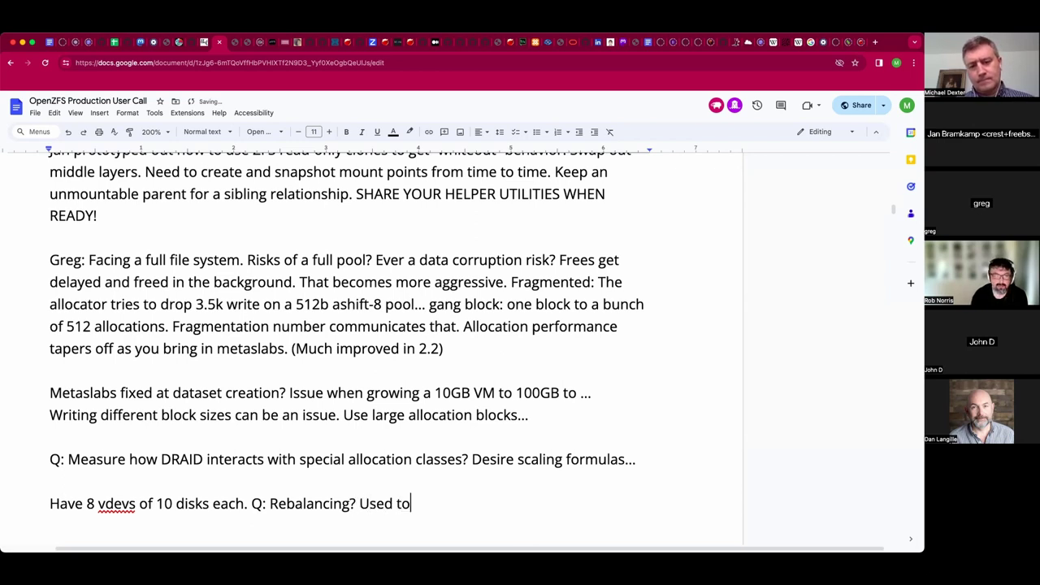
pyautogui.write(' be quite slow.')
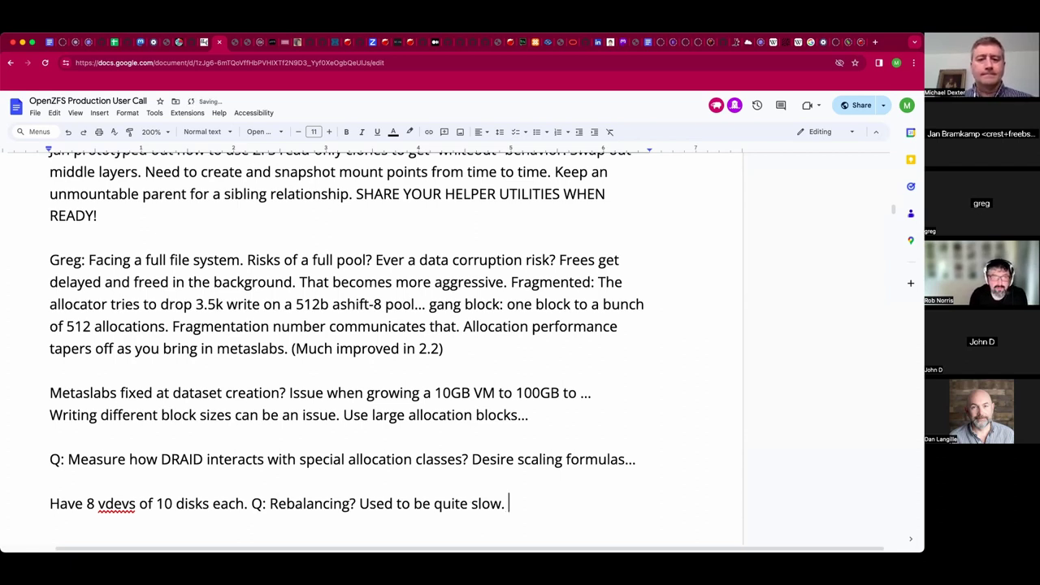
pyautogui.write('It ')
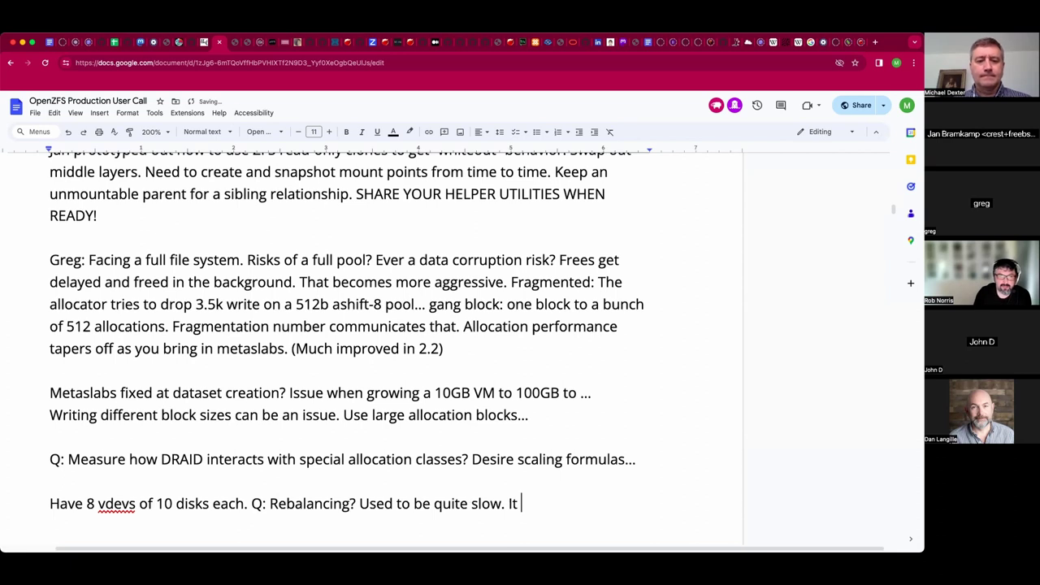
pyautogui.write('does or wou')
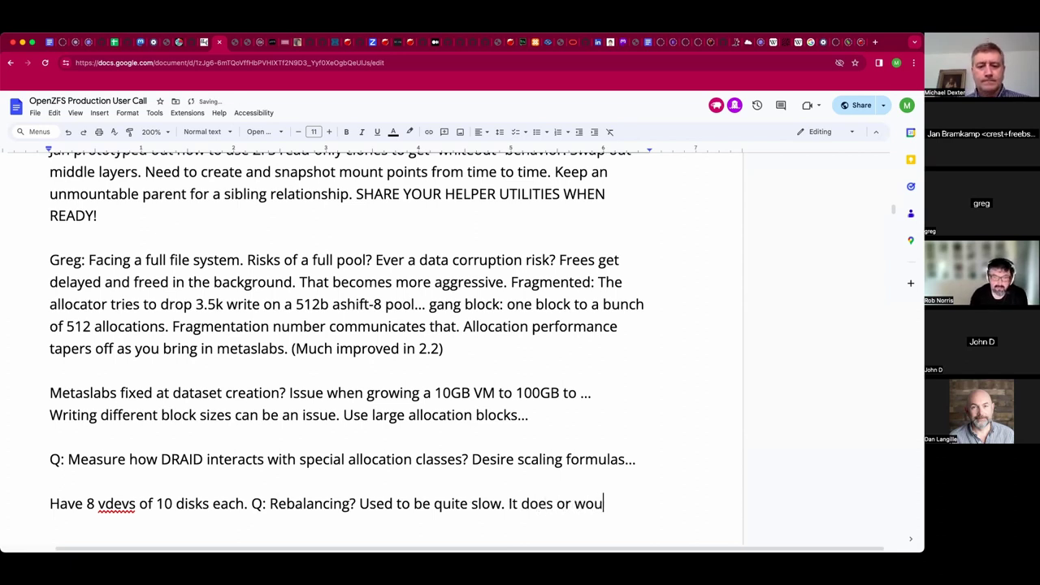
pyautogui.write('ld only pri')
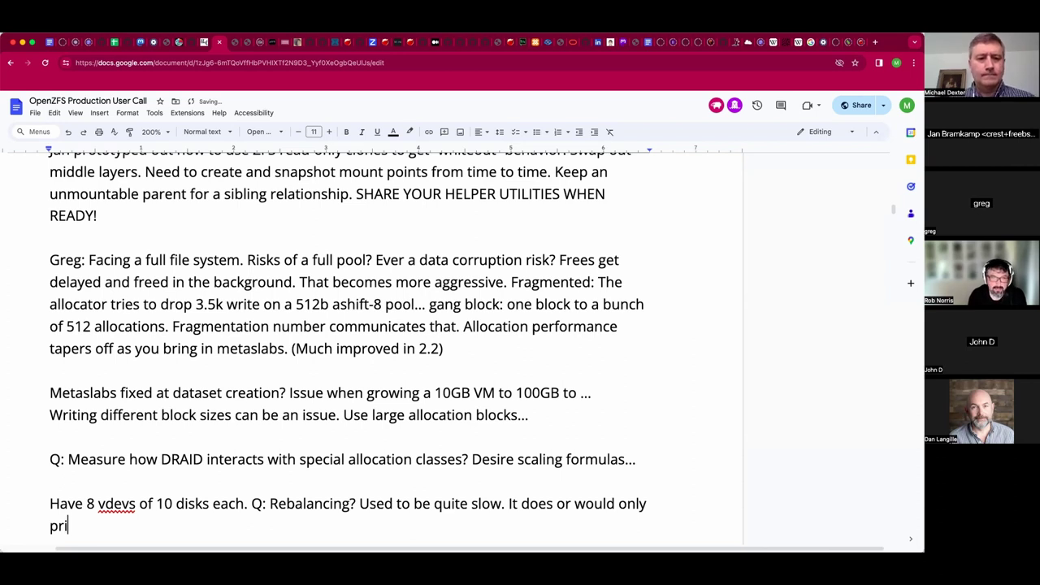
pyautogui.write('orit')
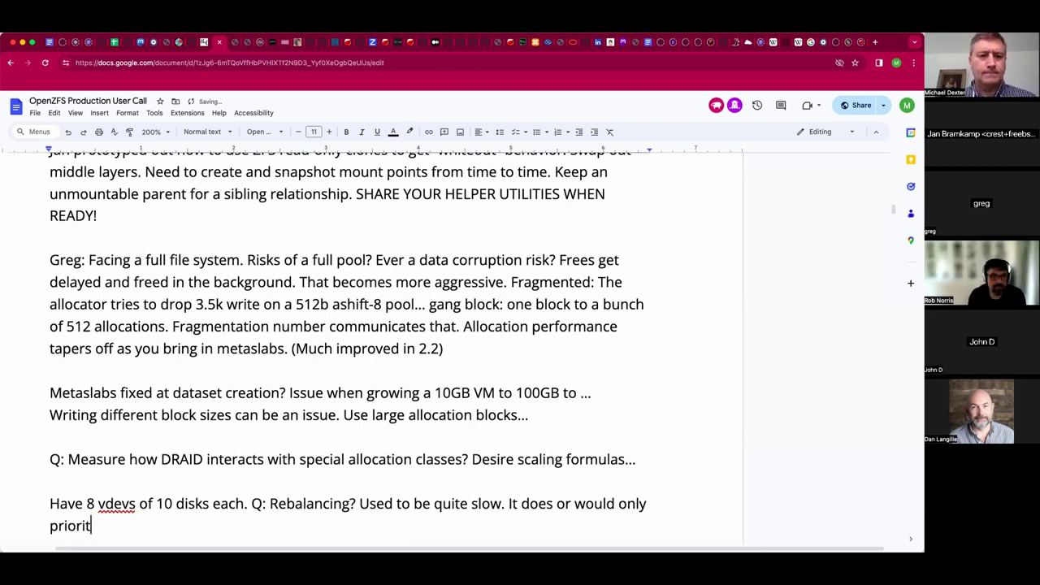
pyautogui.write('ize new writes.')
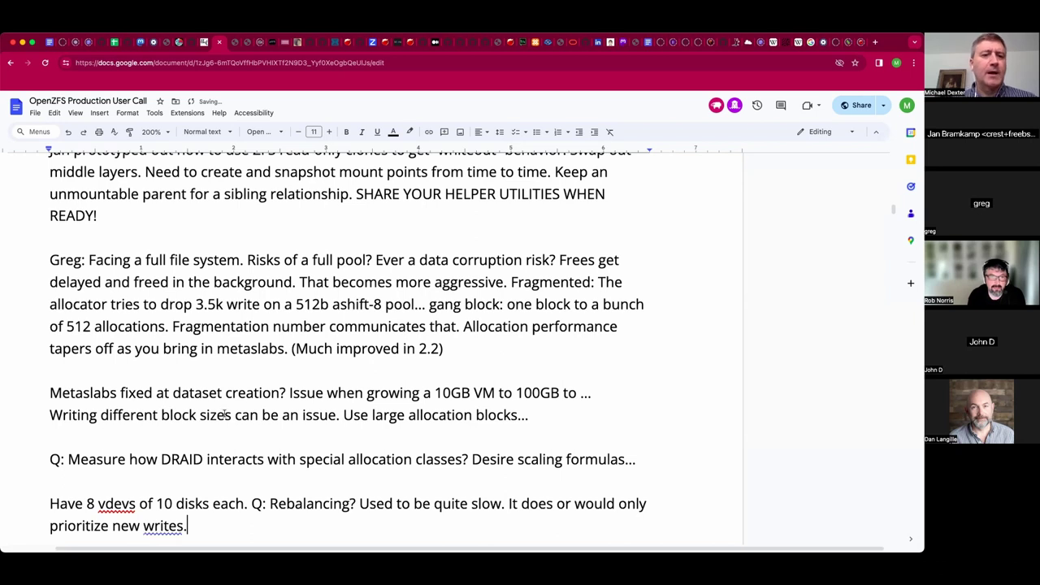
pyautogui.scroll(-1, 116, 440)
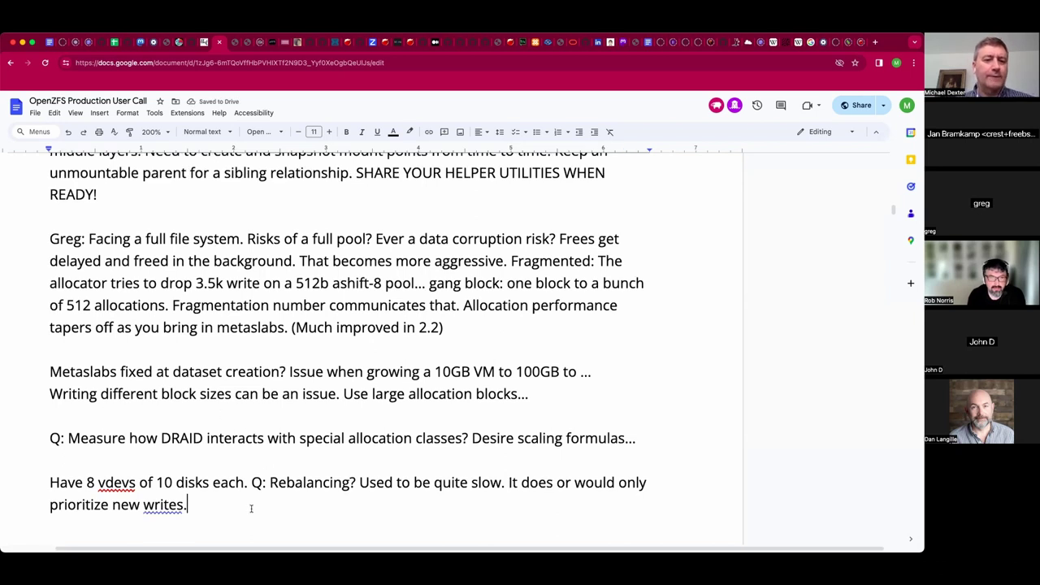
pyautogui.scroll(-1, 251, 509)
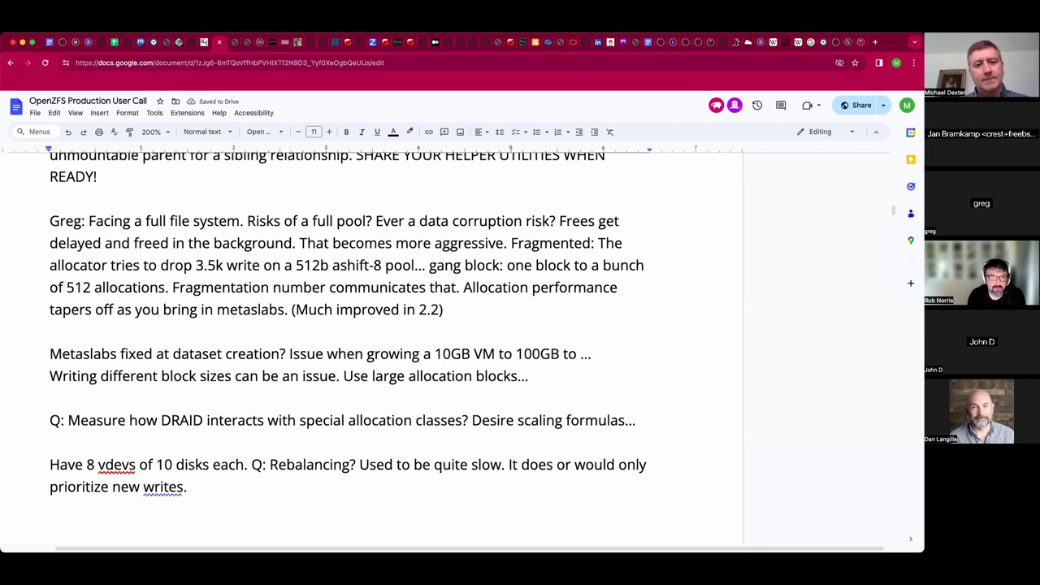
# Add 'Rewriting data gives you giant snapshot deltas.' and correct 'gian' to 'giant'.
pyautogui.write('W')
pyautogui.press('BackSpace')
pyautogui.write('Rewriting data')
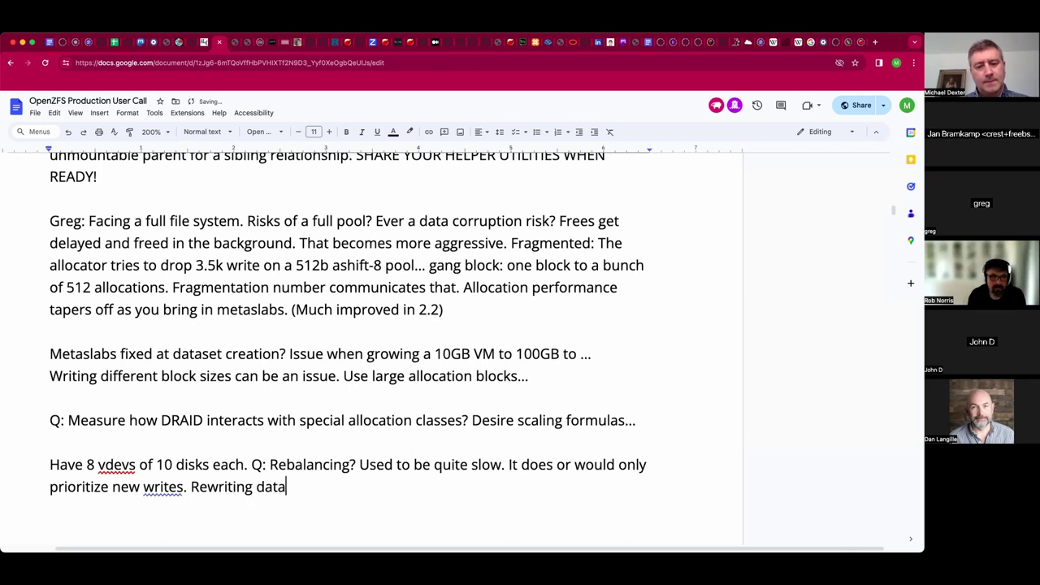
pyautogui.write(' gives you gian snapshot')
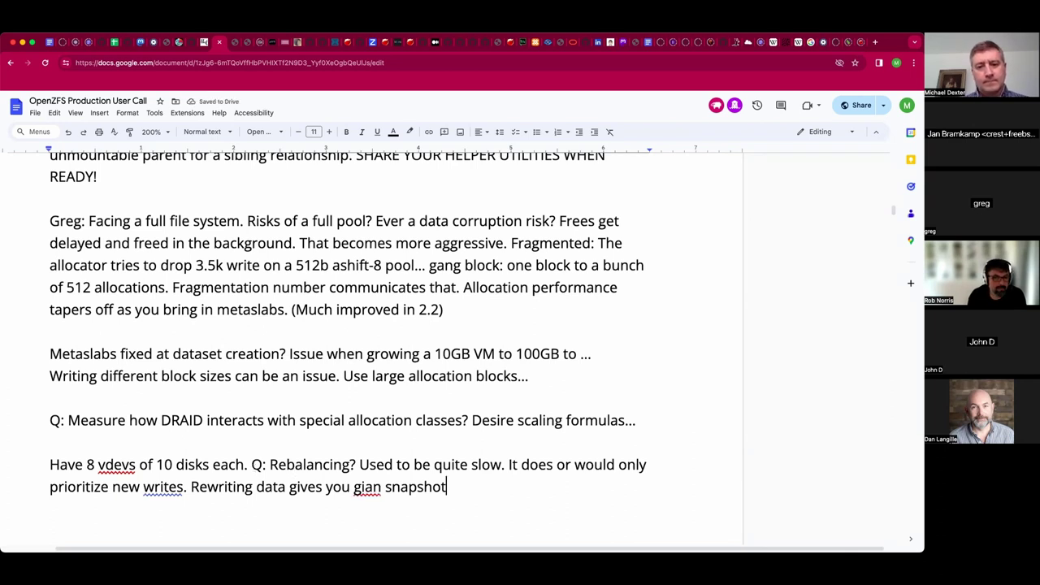
pyautogui.write(' deltas.')
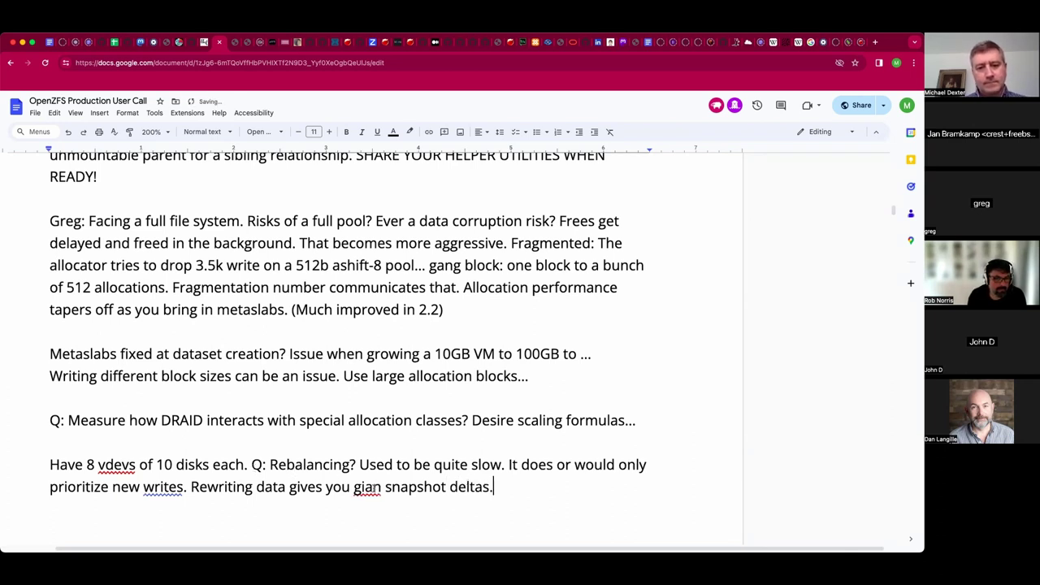
pyautogui.click(381, 486)
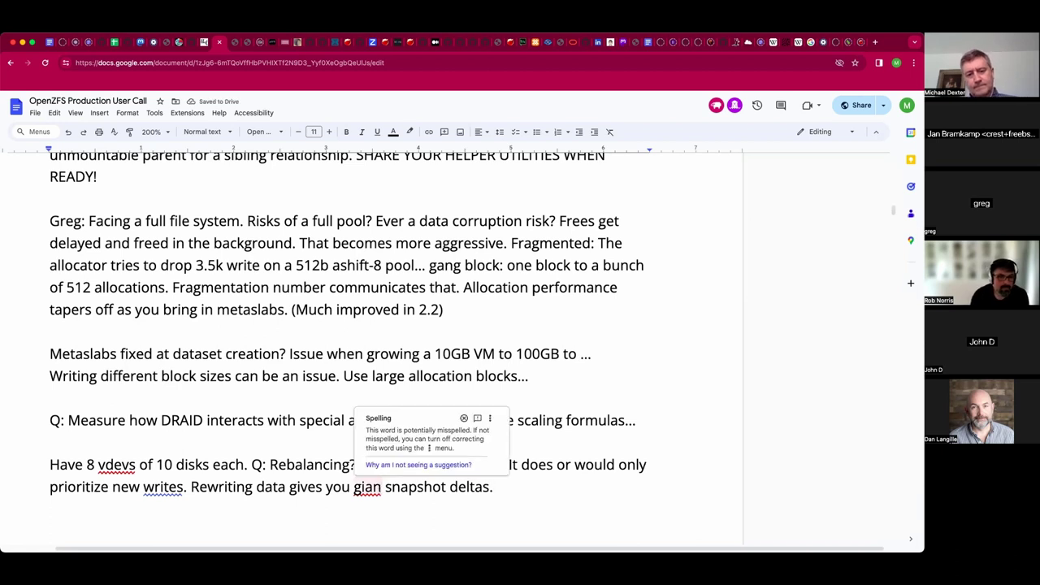
pyautogui.write('t')
pyautogui.click(499, 487)
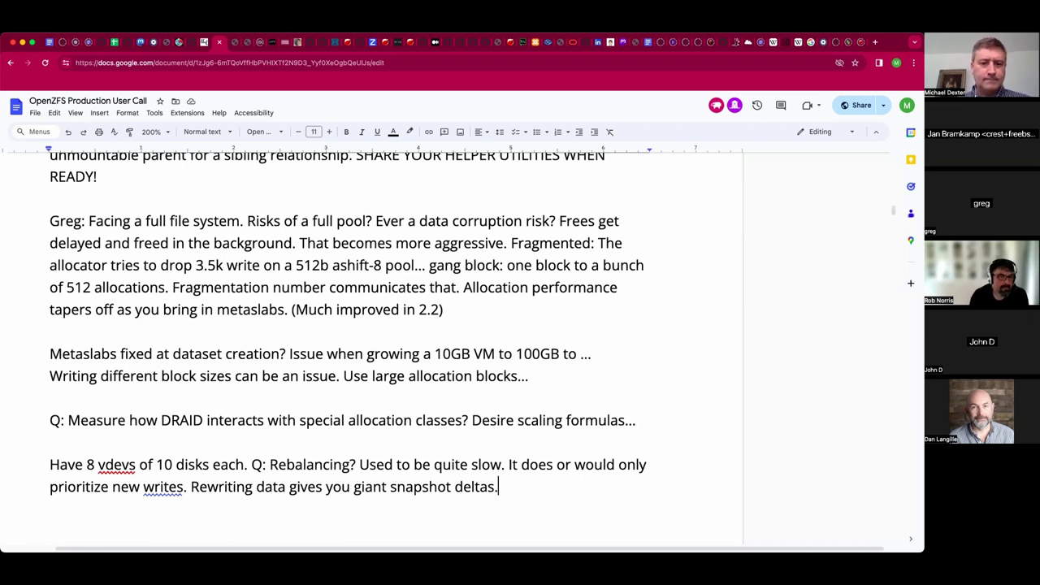
# Finish the note with 'Script the rewriting?' and start an indented line below it.
pyautogui.write('S')
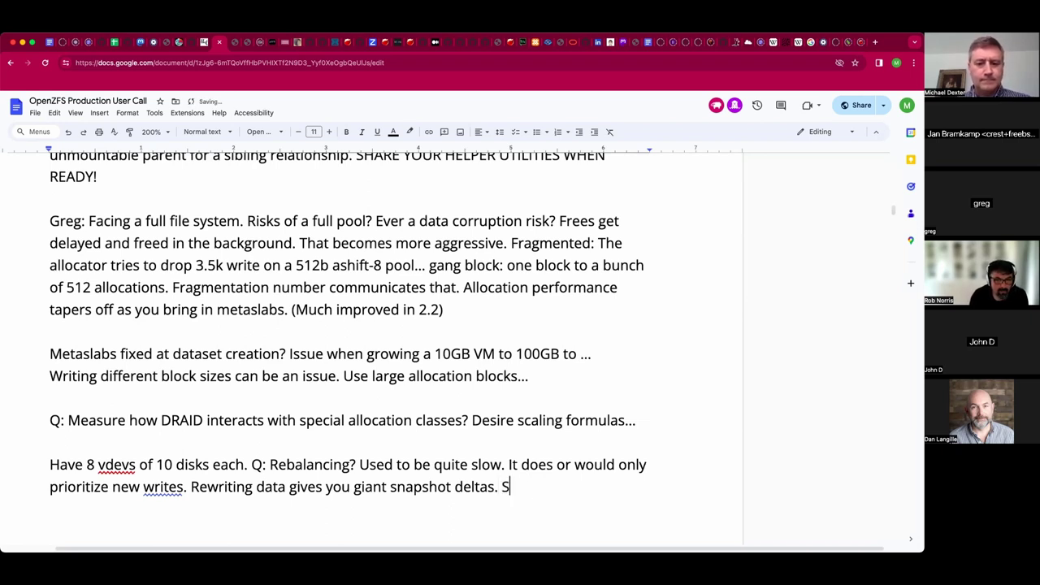
pyautogui.write('dript ere')
pyautogui.press('BackSpace')
pyautogui.press('BackSpace')
pyautogui.press('BackSpace')
pyautogui.press('BackSpace')
pyautogui.press('BackSpace')
pyautogui.press('BackSpace')
pyautogui.press('BackSpace')
pyautogui.press('BackSpace')
pyautogui.press('BackSpace')
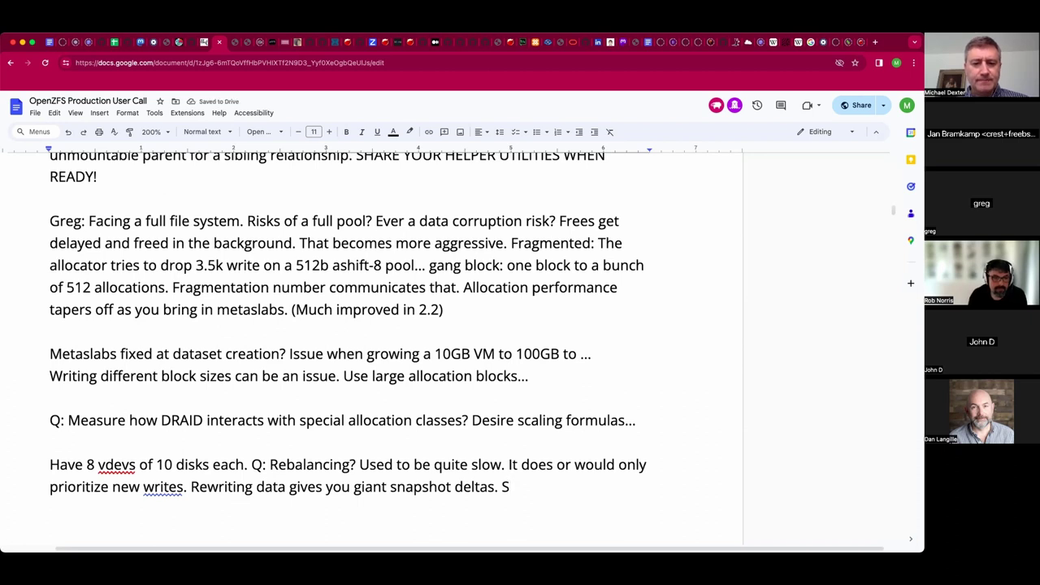
pyautogui.write('cript ')
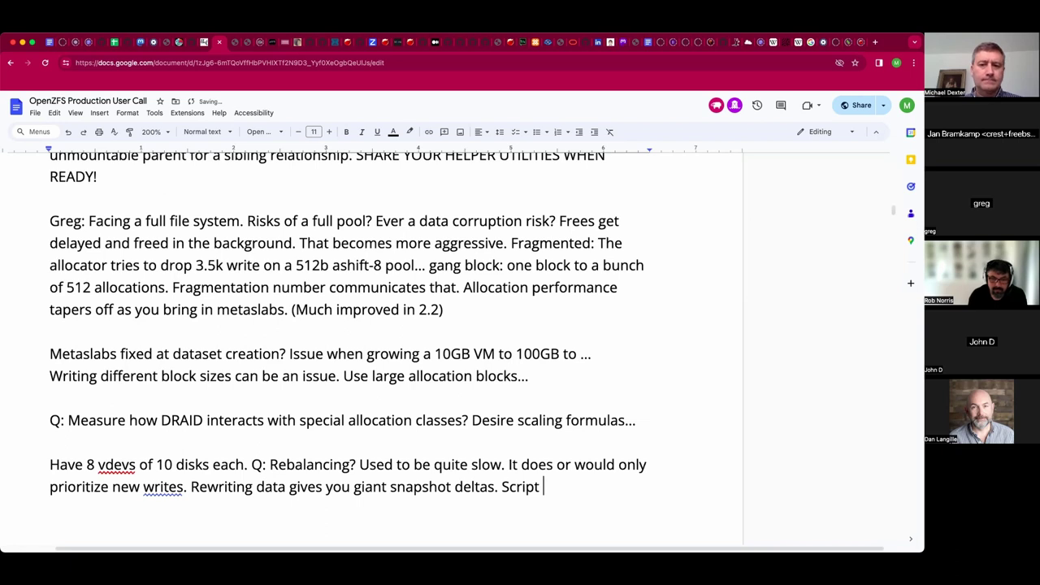
pyautogui.write('the rew')
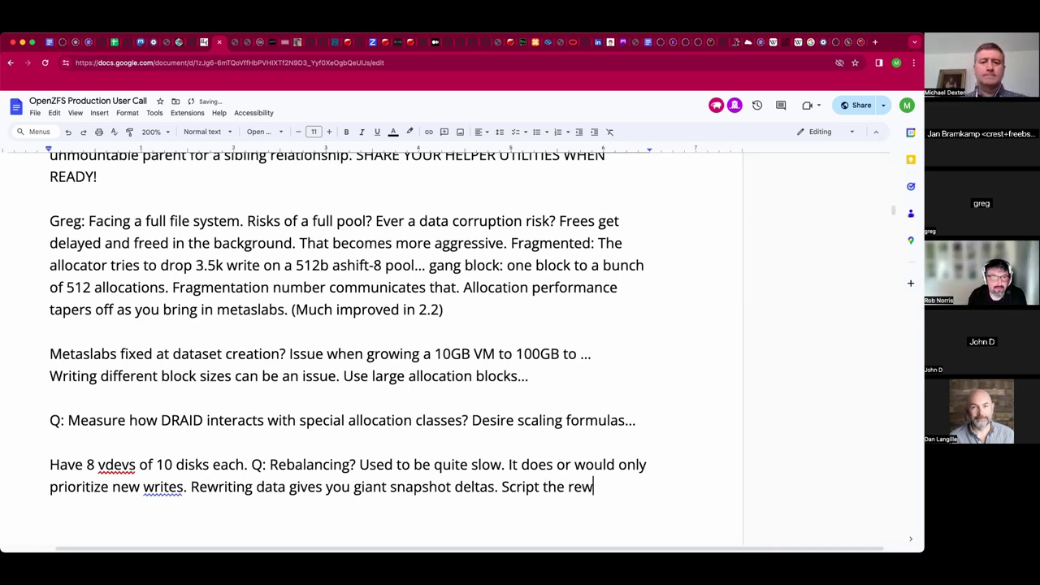
pyautogui.write('rite?')
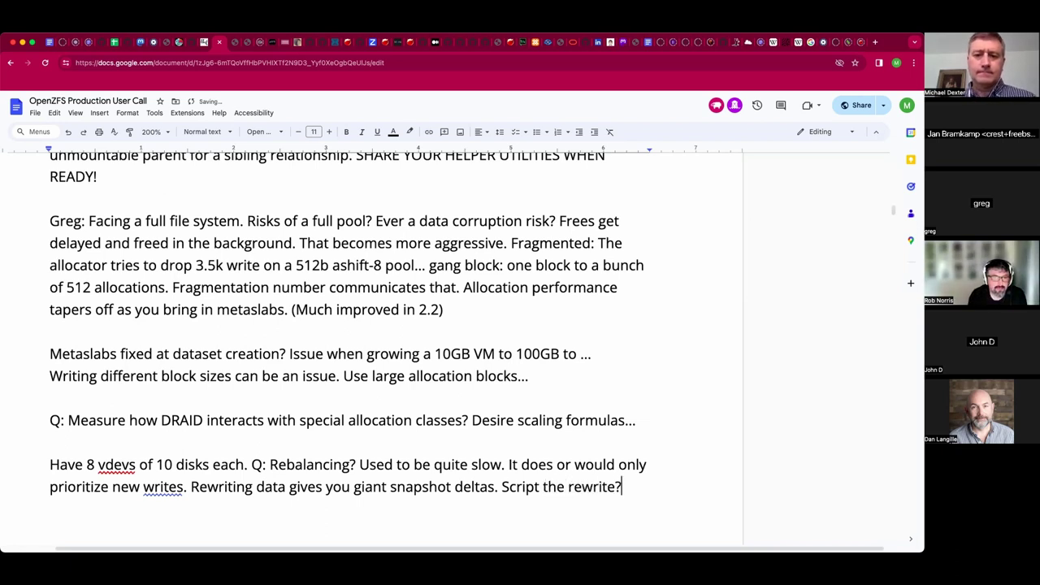
pyautogui.press('BackSpace')
pyautogui.press('BackSpace')
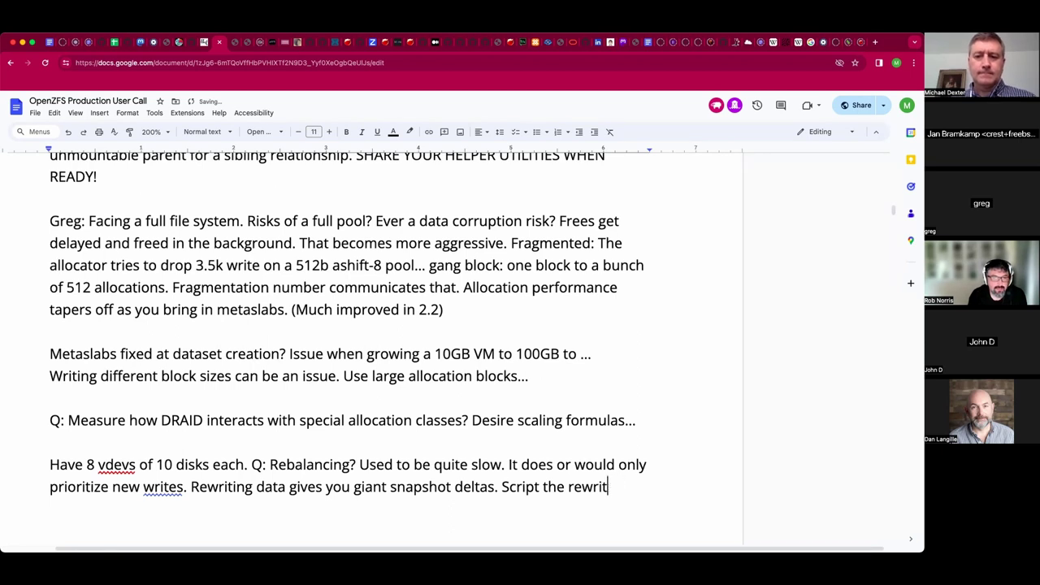
pyautogui.write('ing?')
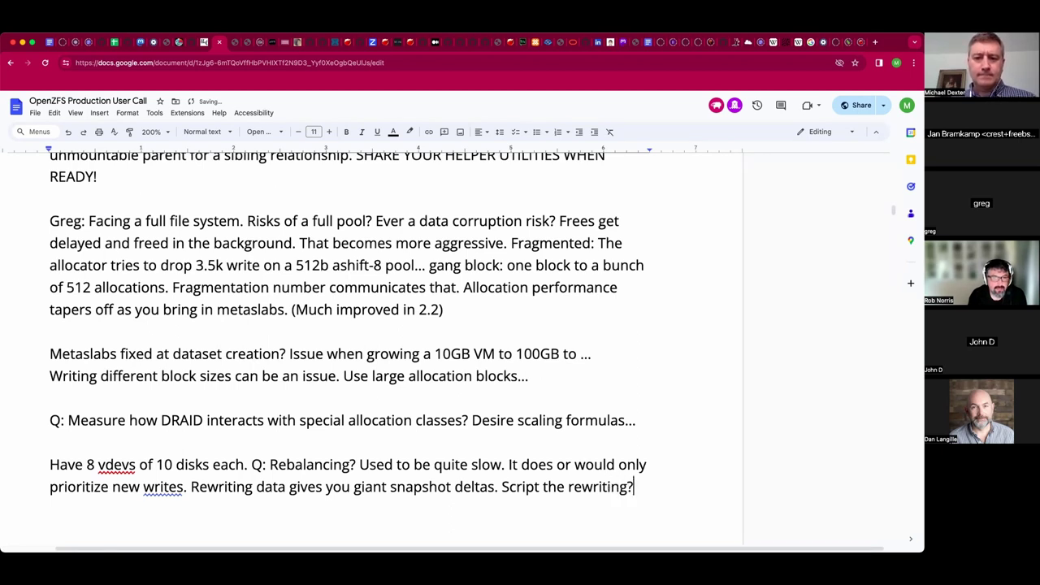
pyautogui.press('Return')
pyautogui.press('Tab')
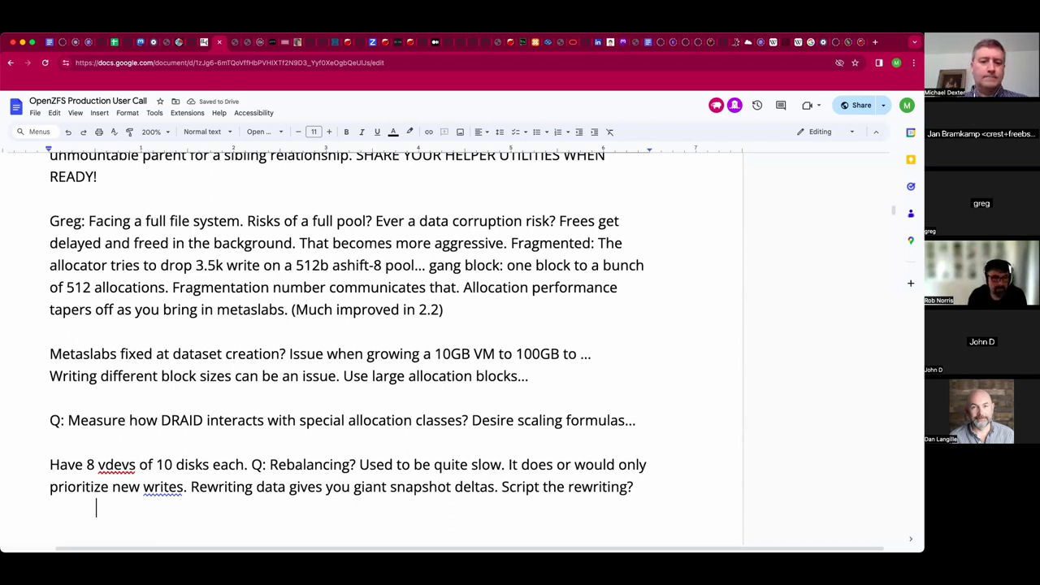
# Write the sub-note 'If broken up by datasets... can migrate in steps.', fixing 'broekn' with the spelling suggestion.
pyautogui.write('If broekn up')
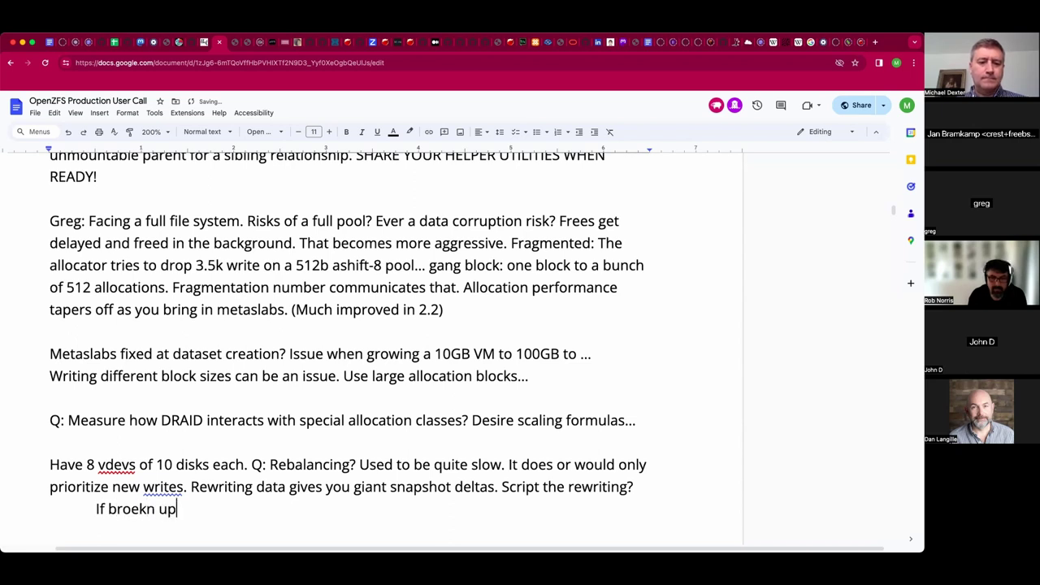
pyautogui.write(' by dataset')
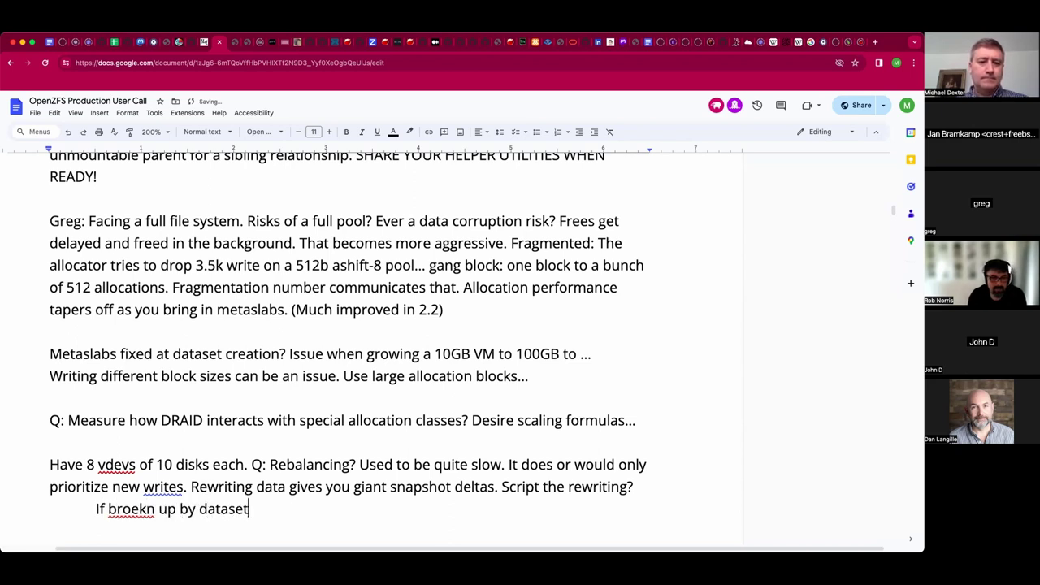
pyautogui.write('s')
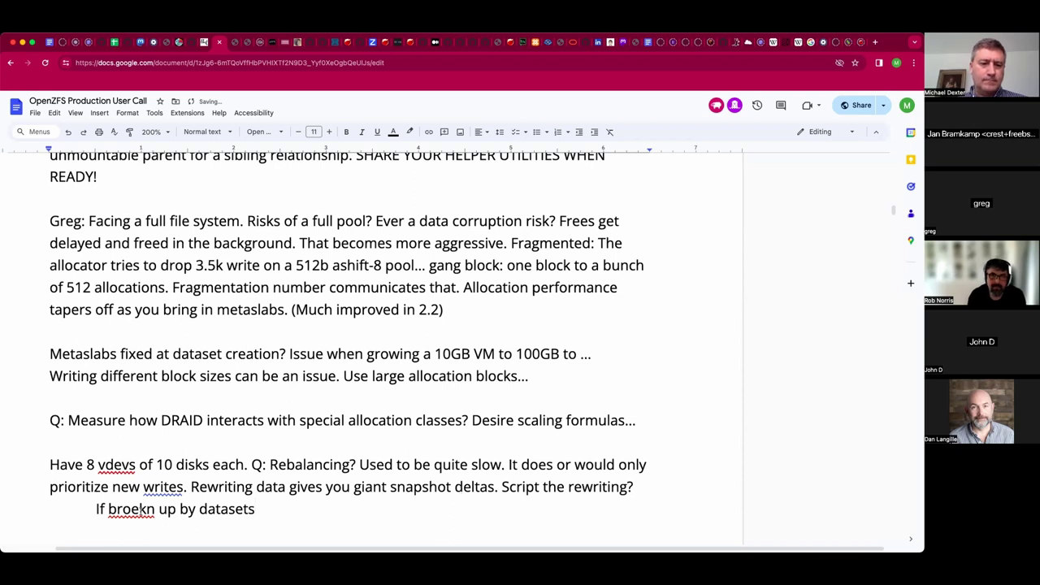
pyautogui.click(130, 509)
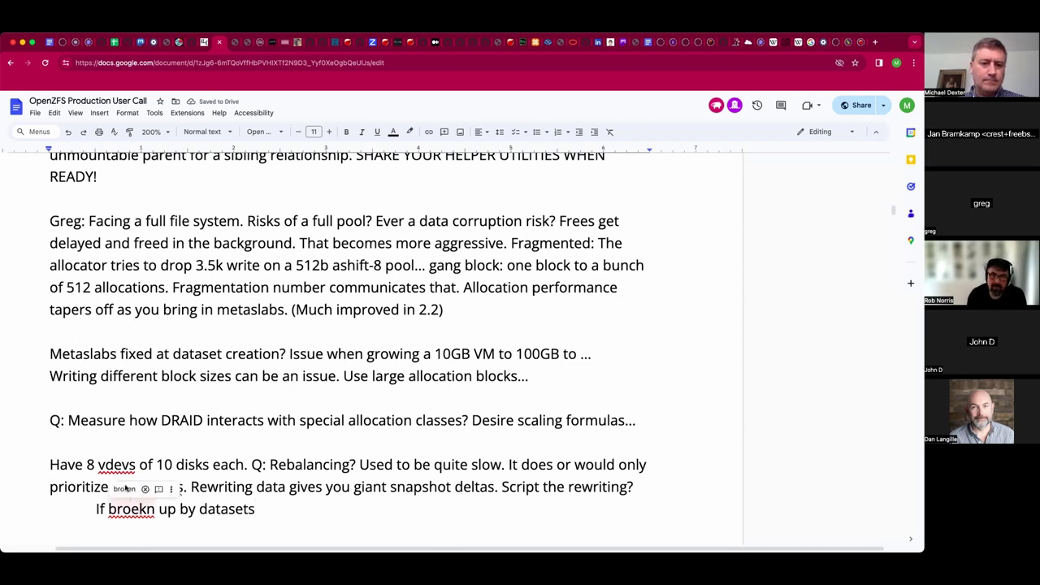
pyautogui.click(124, 488)
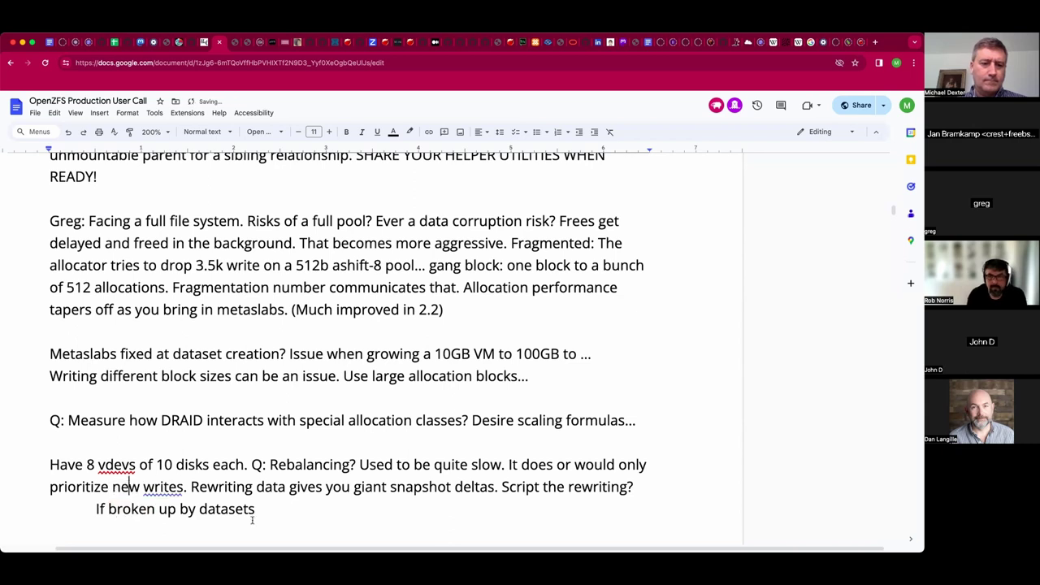
pyautogui.click(200, 509)
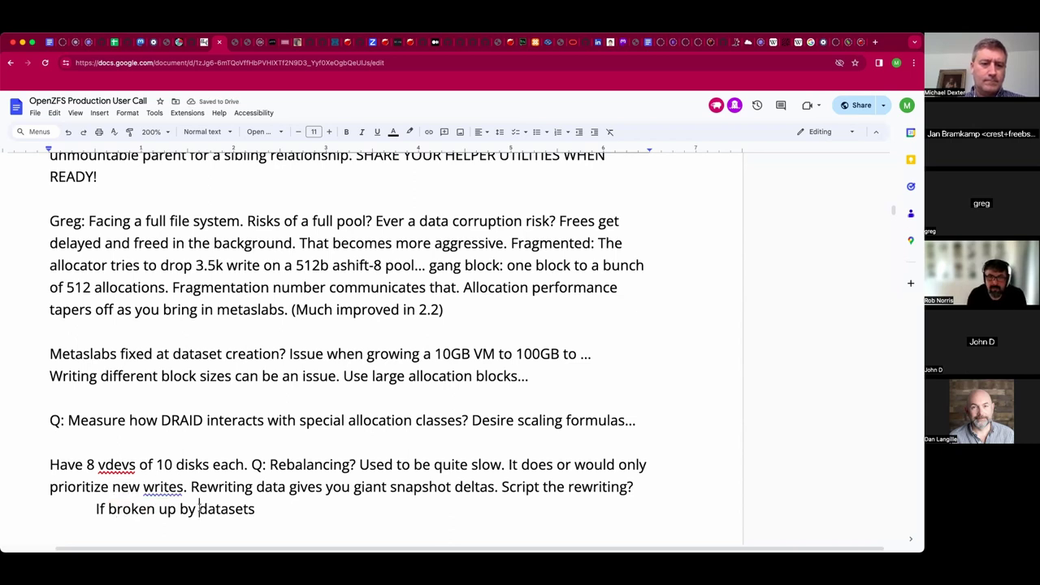
pyautogui.press('super+Right')
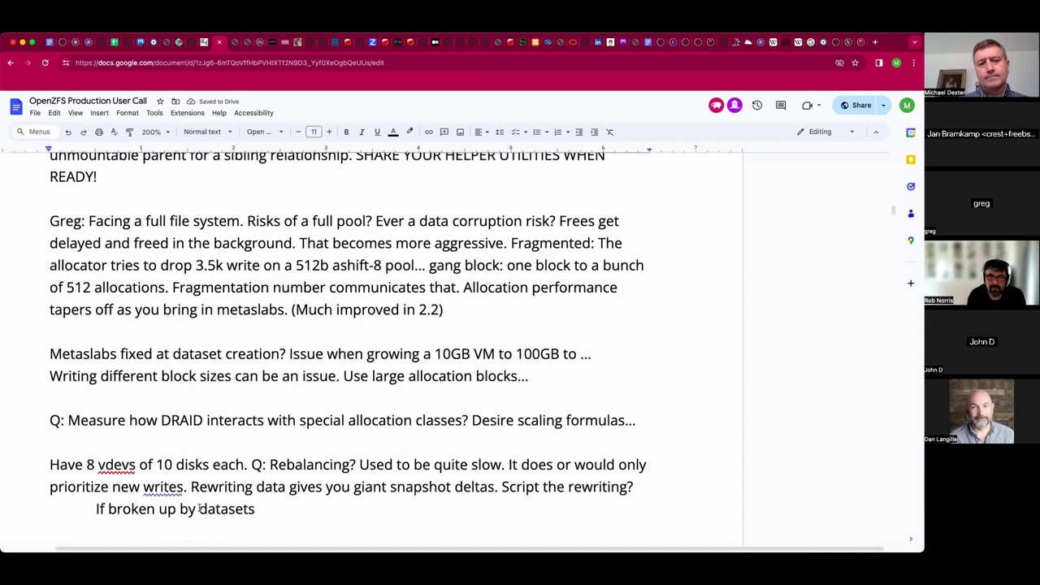
pyautogui.write('..')
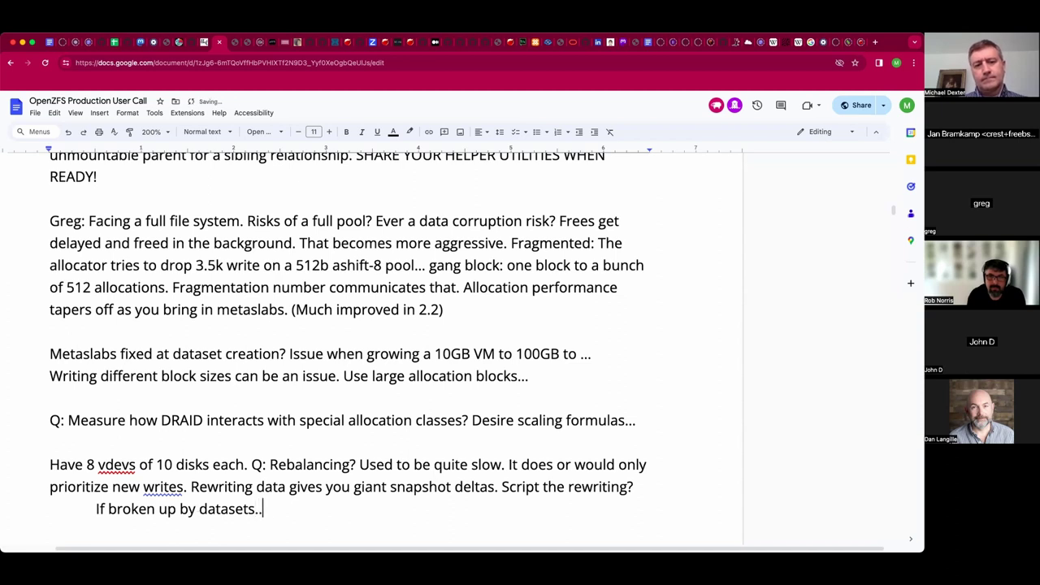
pyautogui.write('. can ')
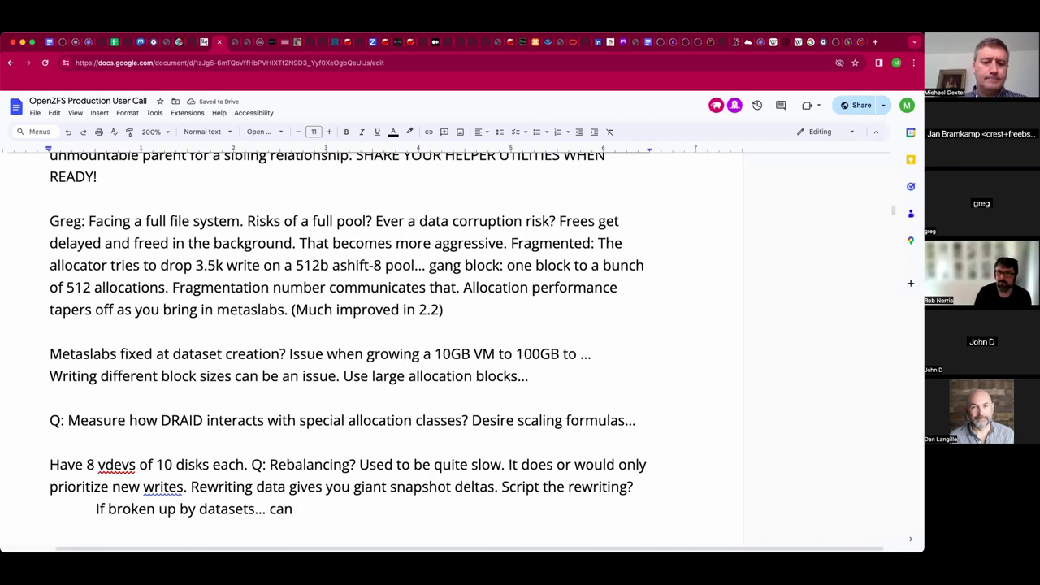
pyautogui.write('migrate in ste')
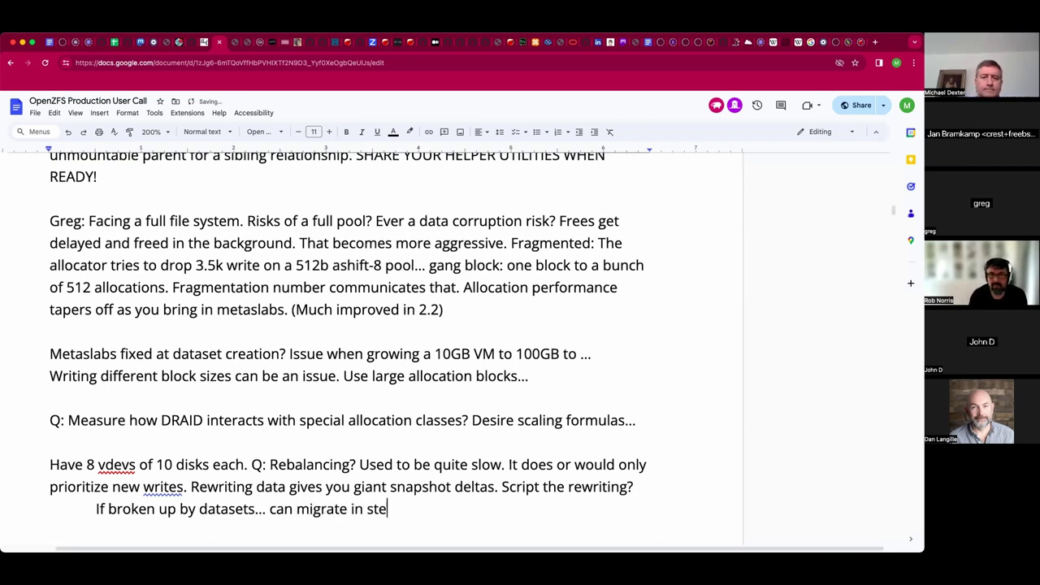
pyautogui.write('ps.')
pyautogui.press('Return')
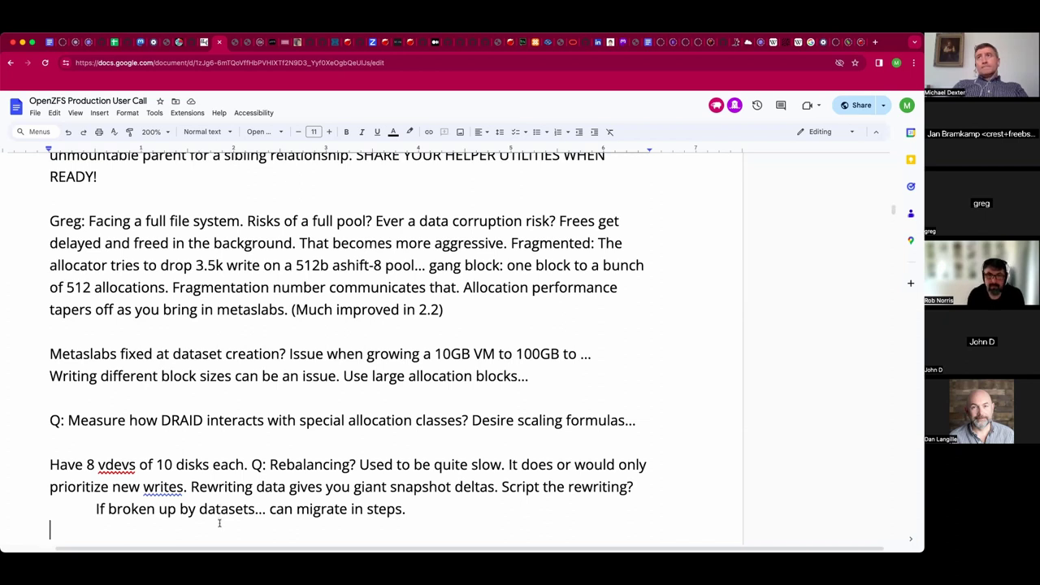
# Fix the period in 'b.' to make 'be' and replace the colon after 'fixed' with '!'.
pyautogui.scroll(-2, 219, 524)
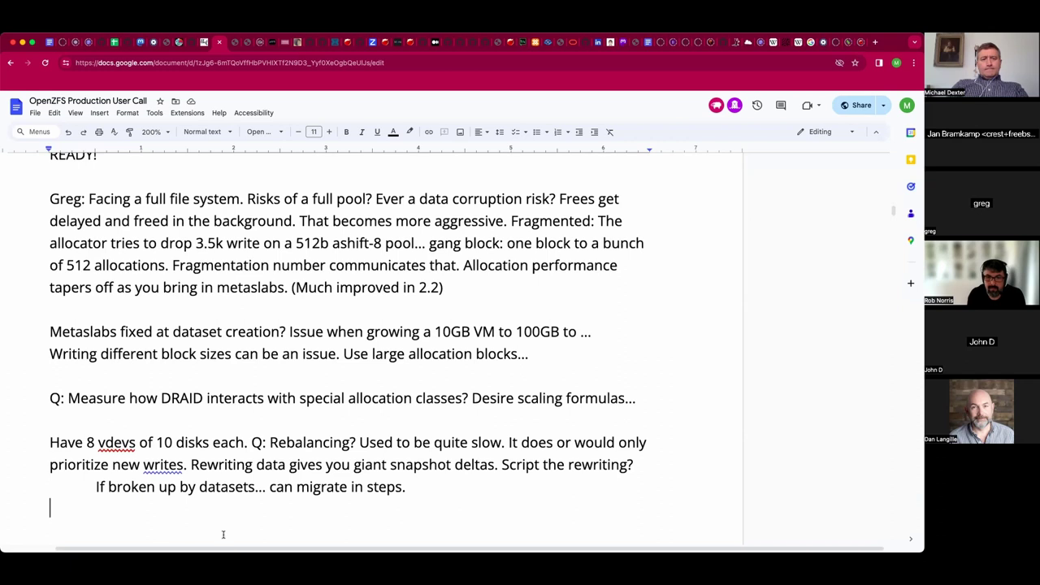
pyautogui.scroll(-1, 221, 528)
pyautogui.scroll(-2, 223, 534)
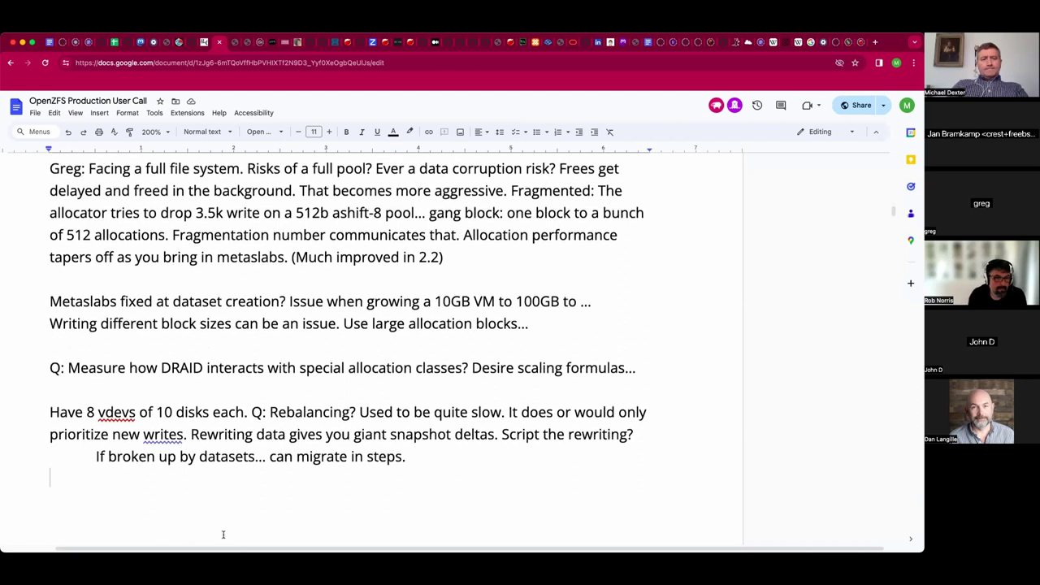
pyautogui.scroll(-4, 222, 535)
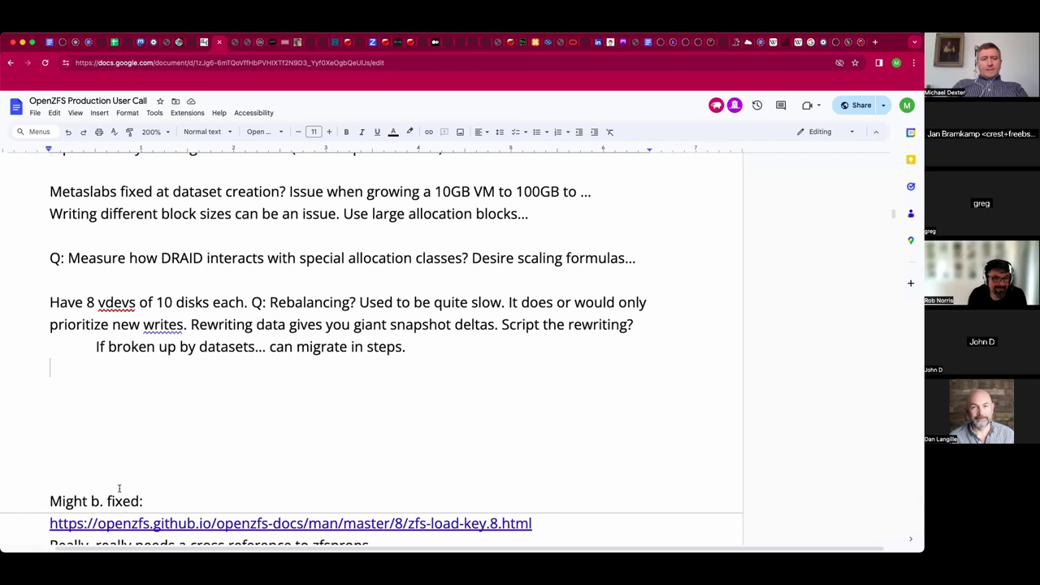
pyautogui.click(103, 501)
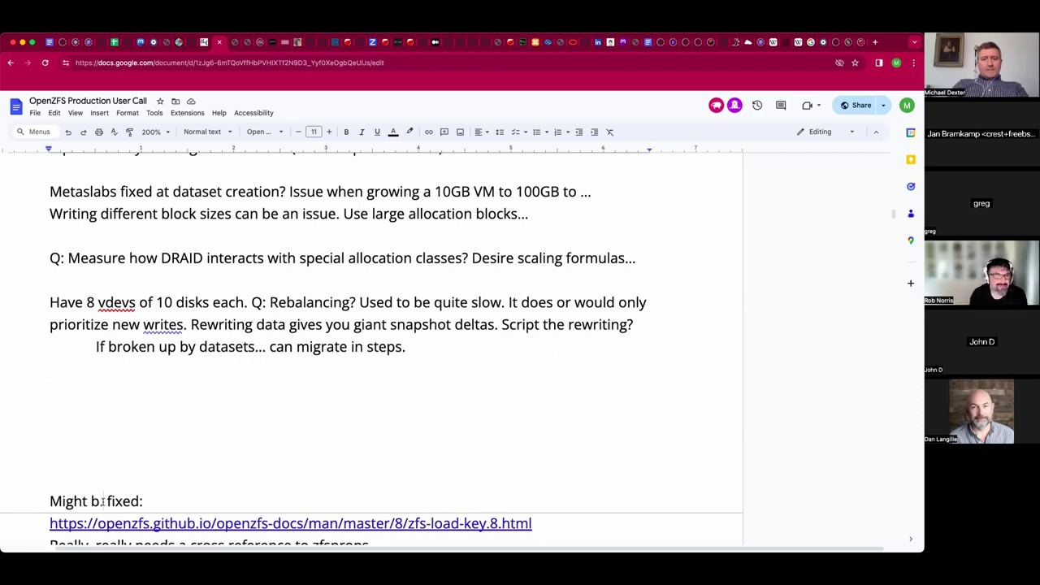
pyautogui.press('BackSpace')
pyautogui.write('e')
pyautogui.click(50, 412)
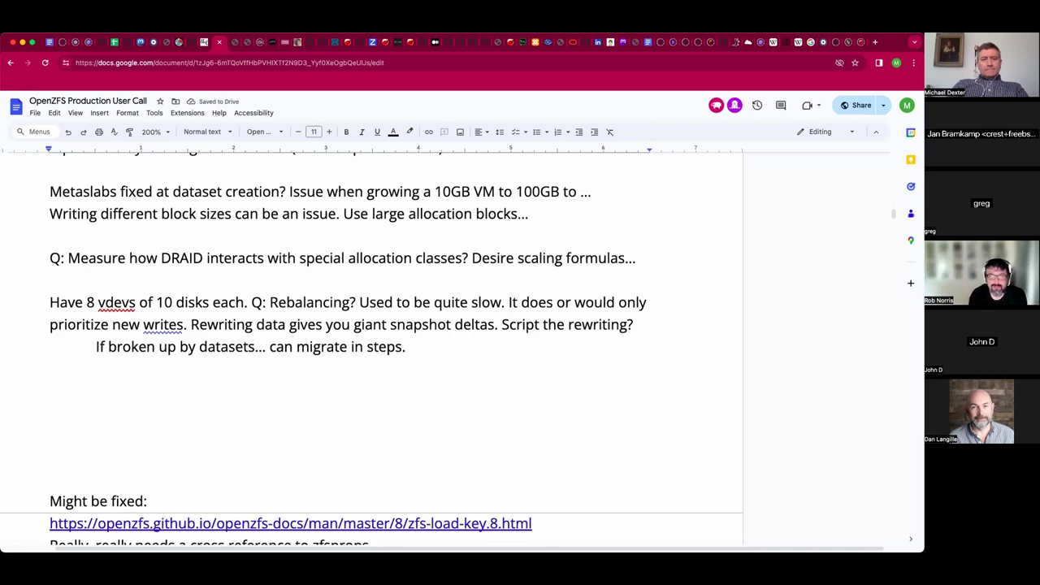
pyautogui.click(109, 502)
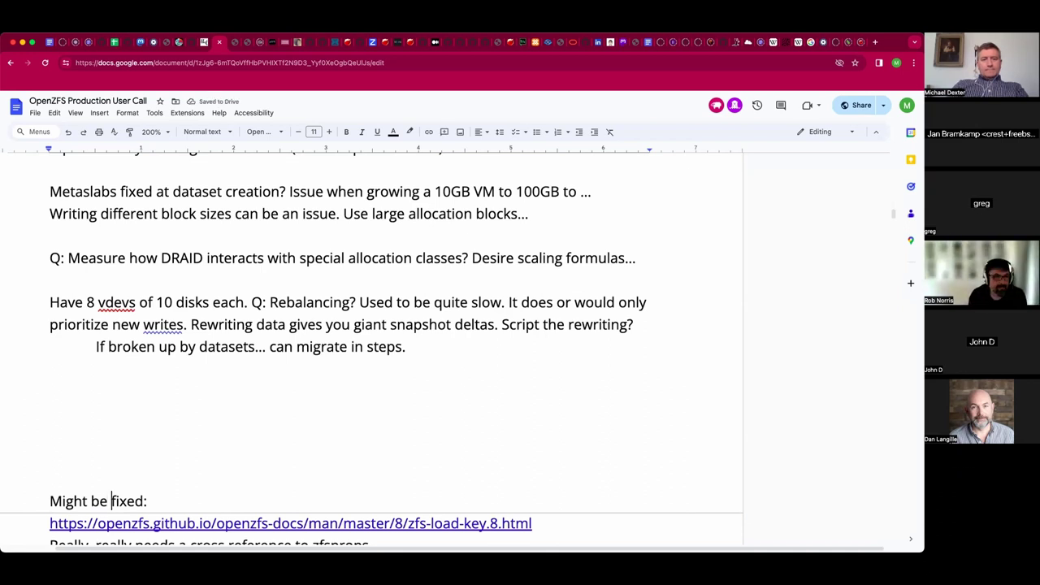
pyautogui.press('Right')
pyautogui.press('Right')
pyautogui.press('Right')
pyautogui.press('Right')
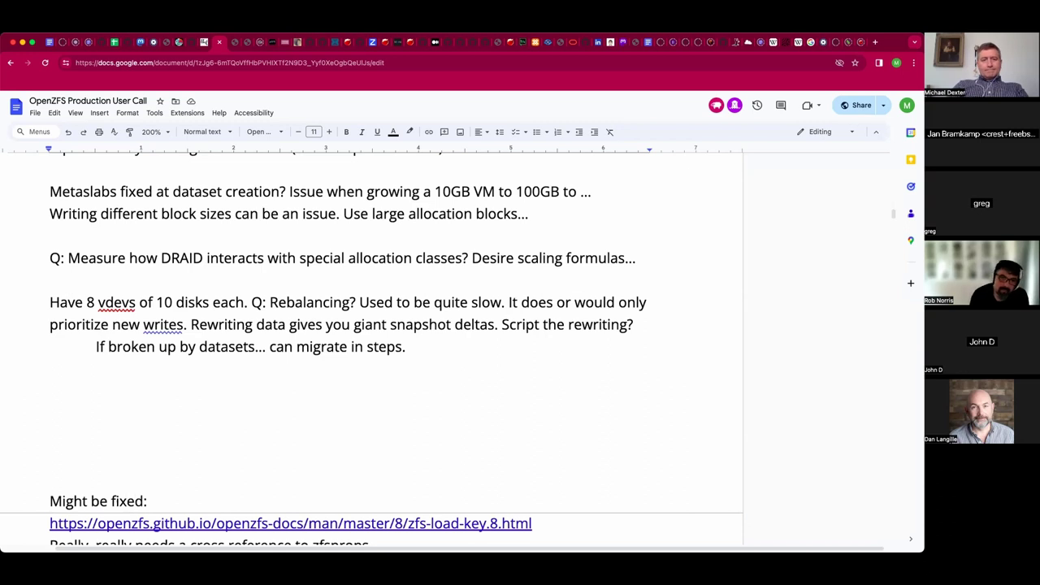
pyautogui.press('Delete')
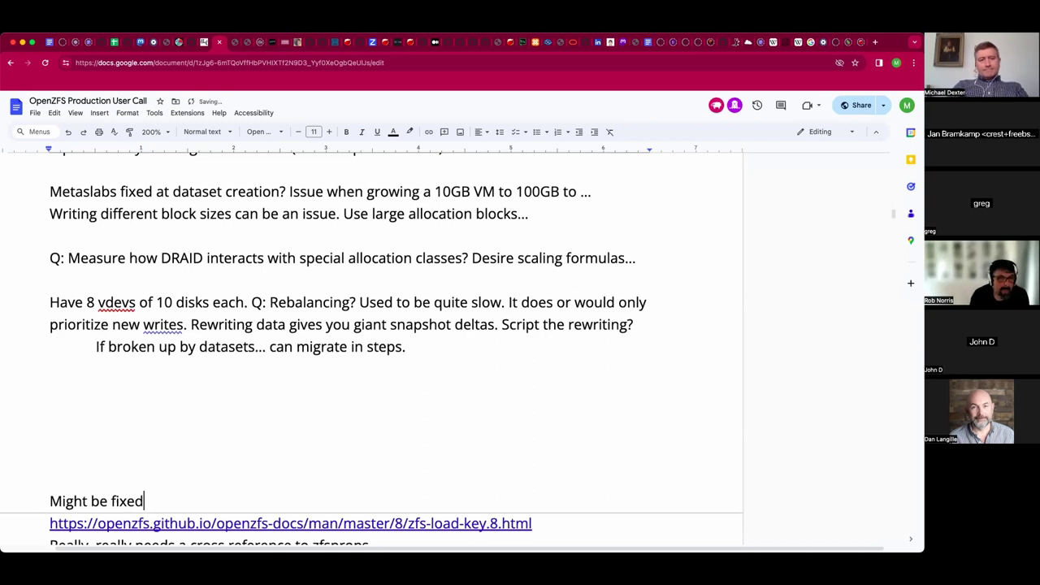
pyautogui.write('!')
pyautogui.press('Up')
pyautogui.press('Up')
pyautogui.press('Up')
pyautogui.press('Up')
pyautogui.press('Up')
pyautogui.press('Up')
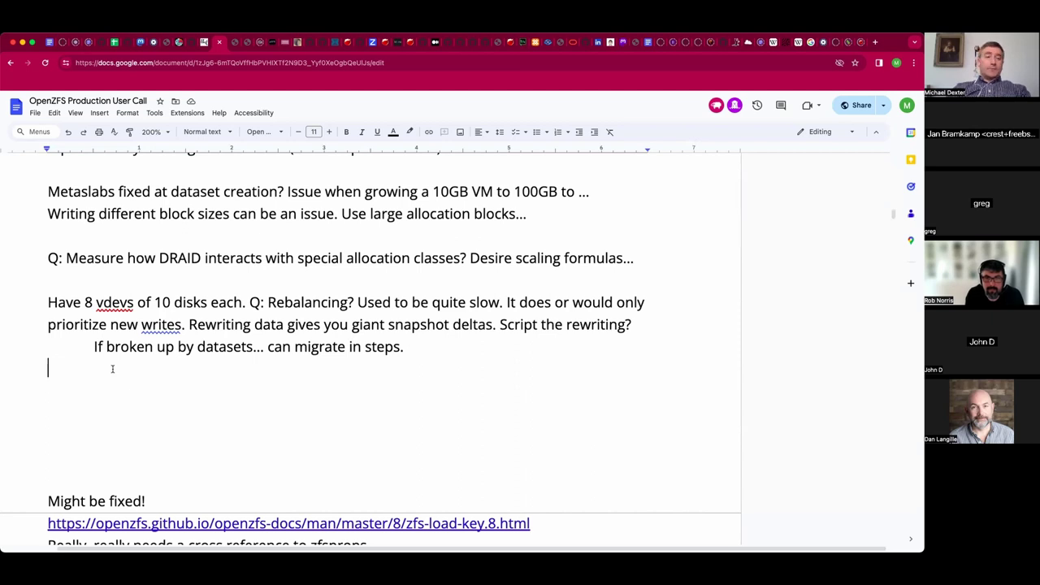
# Remove the blank line and continue the sub-note with 'Send/receive would preserve history.'.
pyautogui.press('Tab')
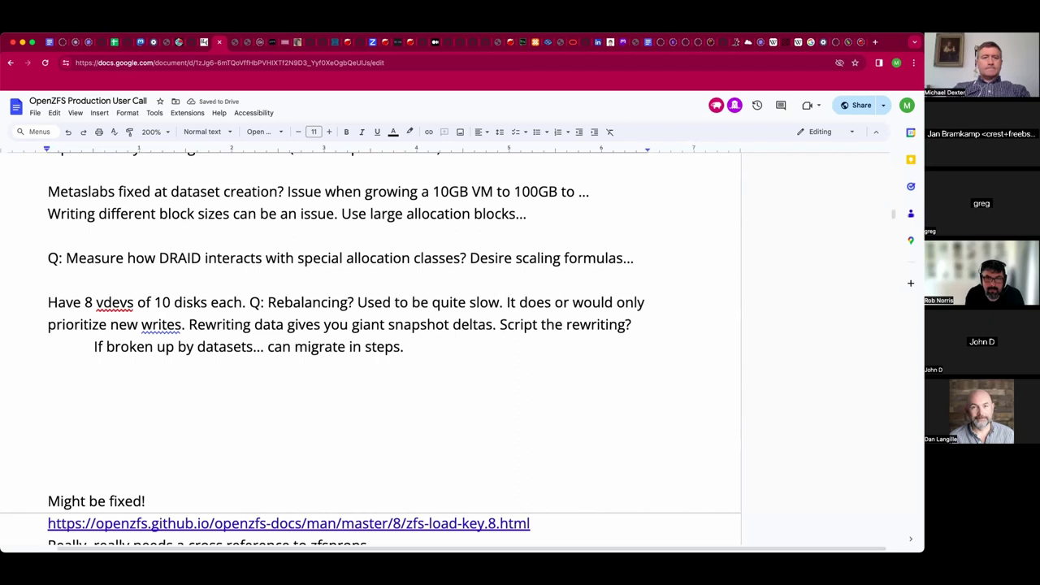
pyautogui.press('BackSpace')
pyautogui.press('BackSpace')
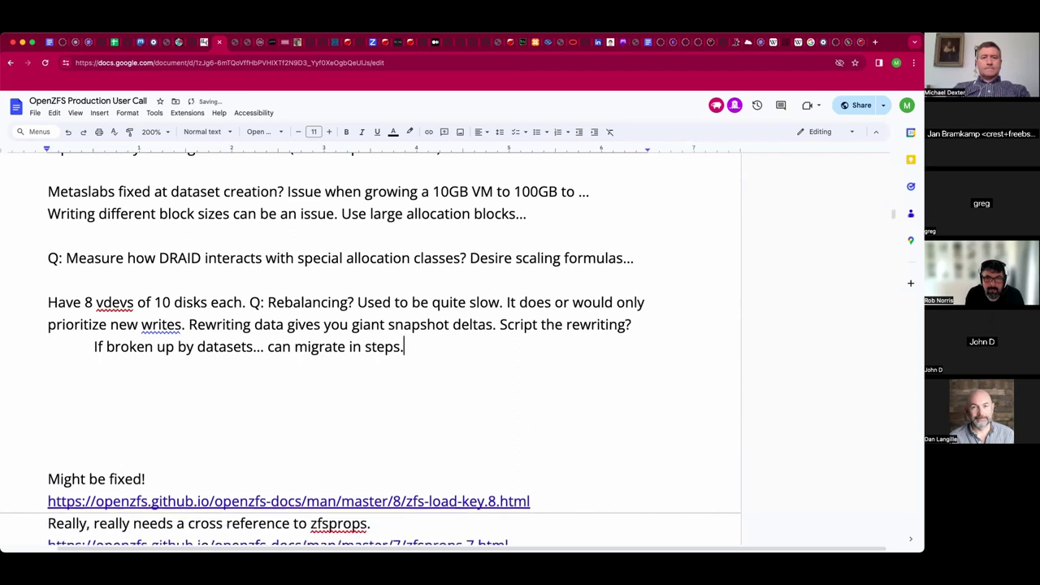
pyautogui.write('Send/re')
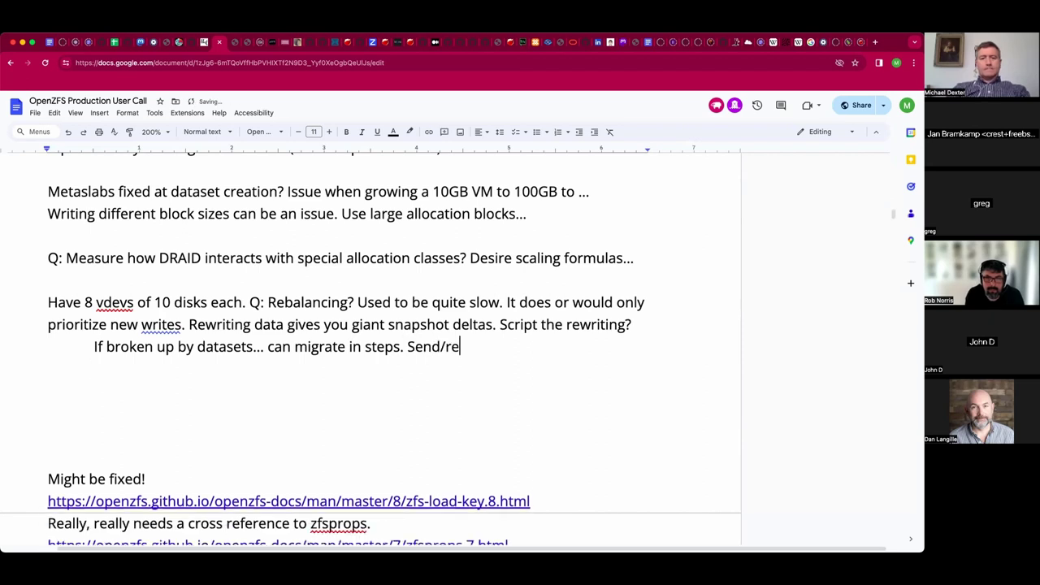
pyautogui.write('ceive would preserver')
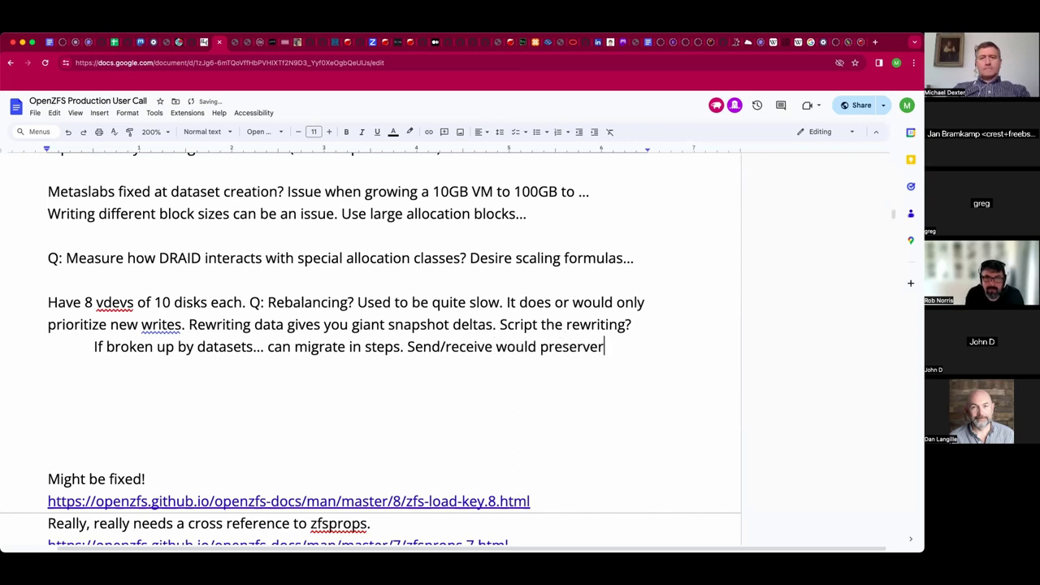
pyautogui.press('BackSpace')
pyautogui.write('history.')
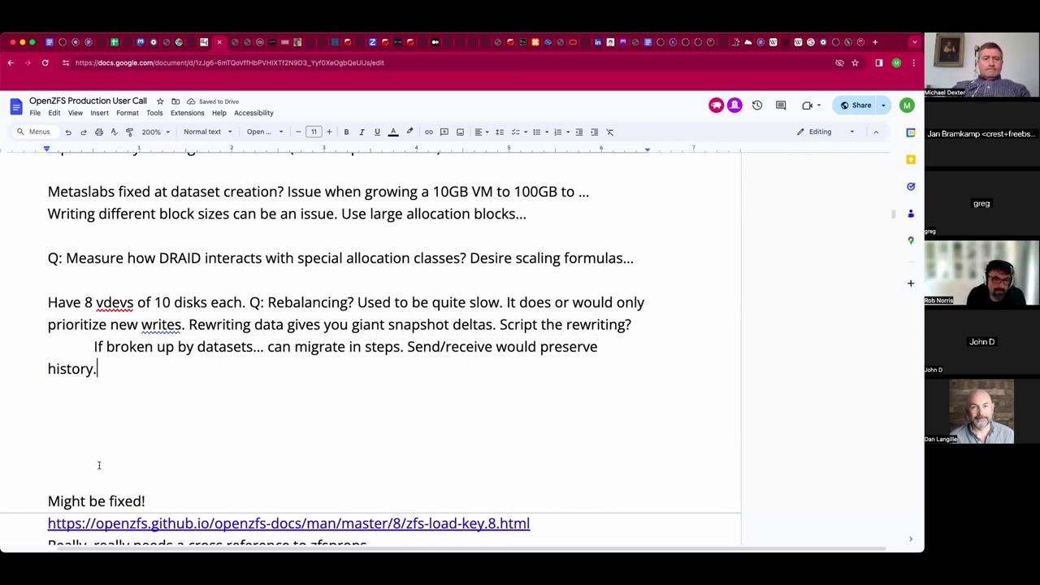
# Append '(From the DevSummit: The zfs encryption manual pages were missing references to props…)' after 'Might be fixed!'.
pyautogui.click(205, 501)
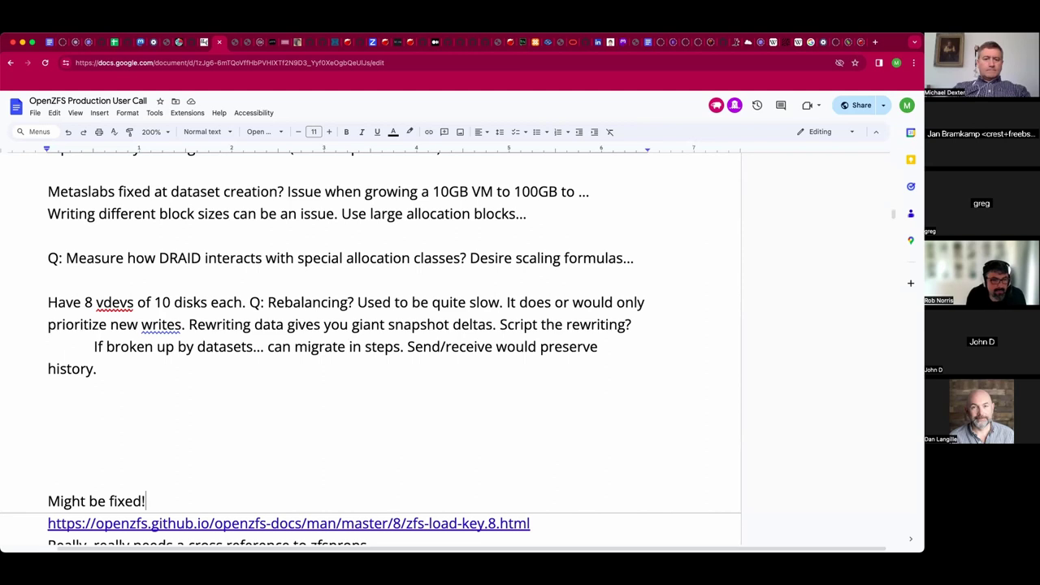
pyautogui.write('(Fro')
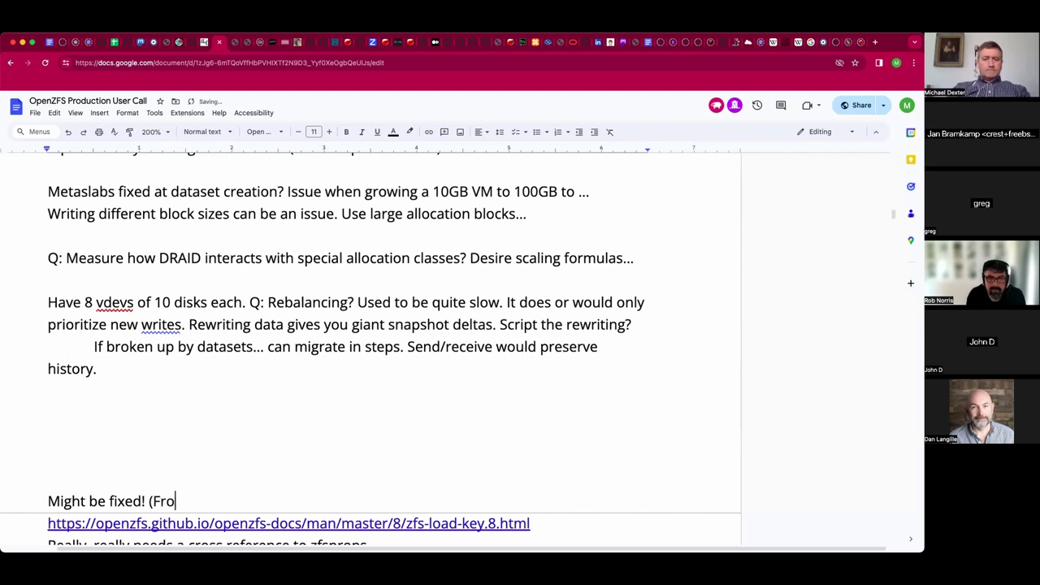
pyautogui.write('m the de')
pyautogui.press('BackSpace')
pyautogui.press('BackSpace')
pyautogui.write('DevSum')
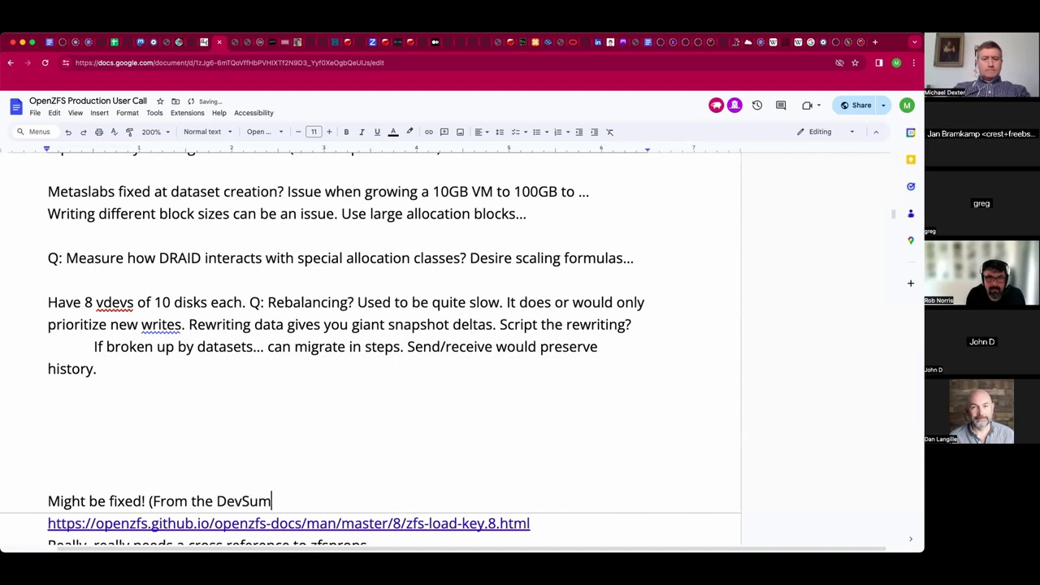
pyautogui.write('mit: ')
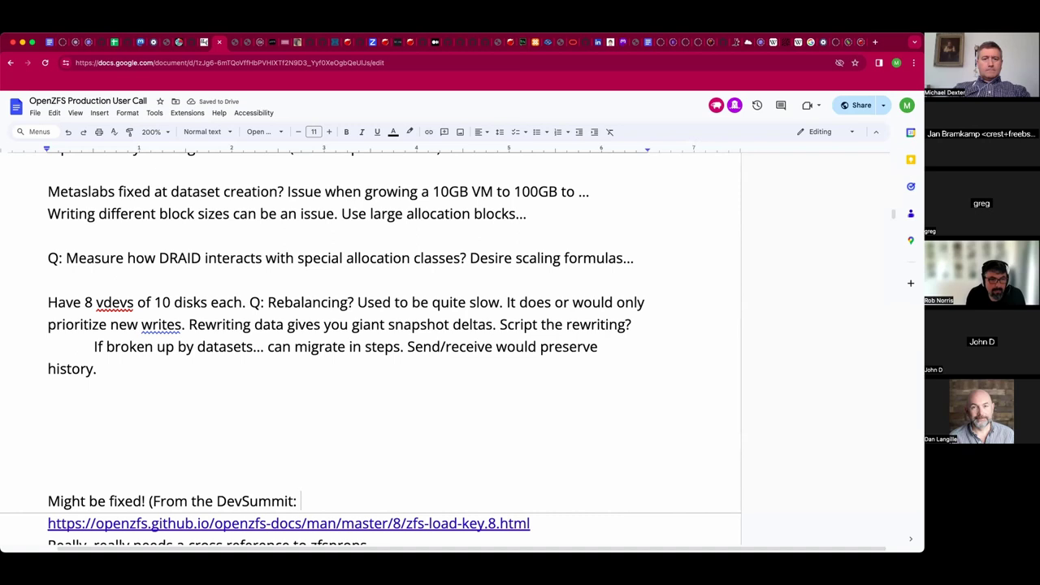
pyautogui.write('The ')
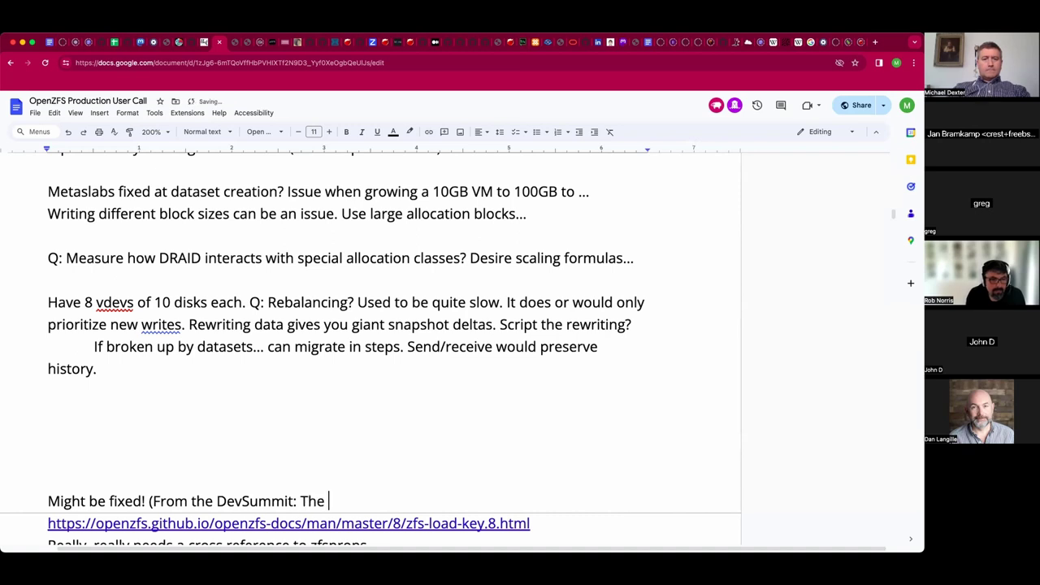
pyautogui.write('zfs enc')
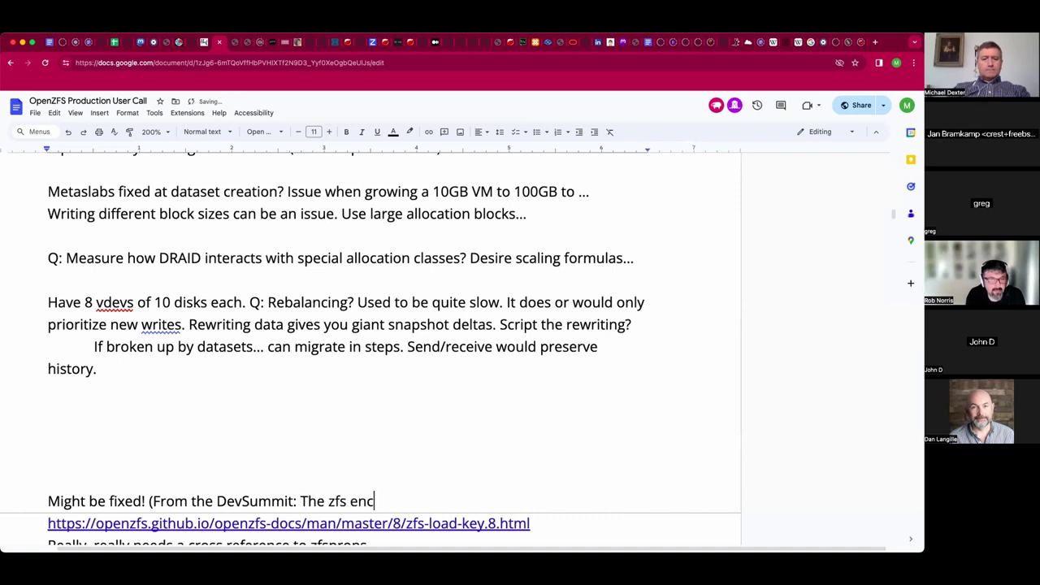
pyautogui.write('ryption manua')
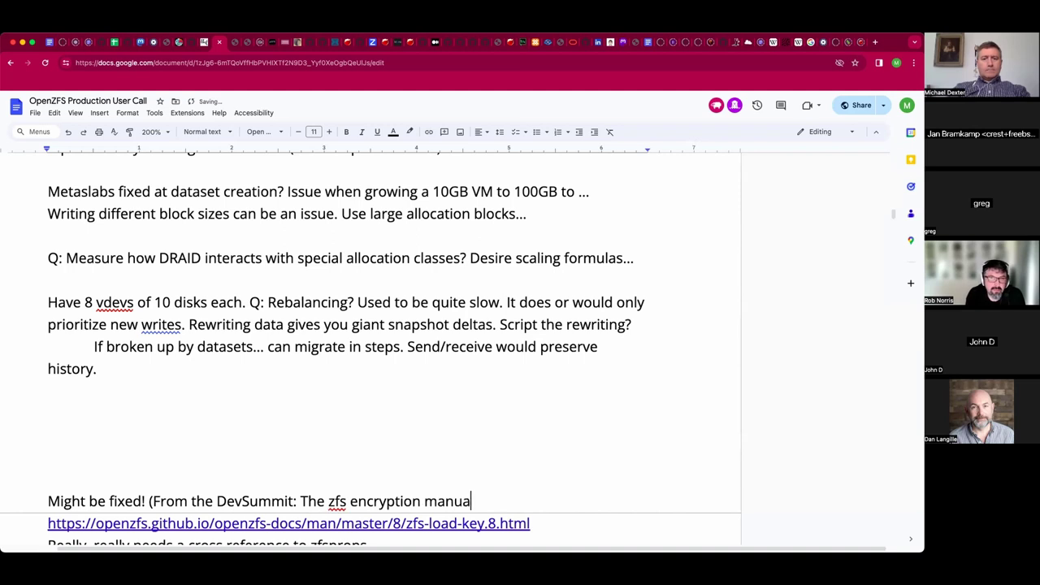
pyautogui.write('l pages wer')
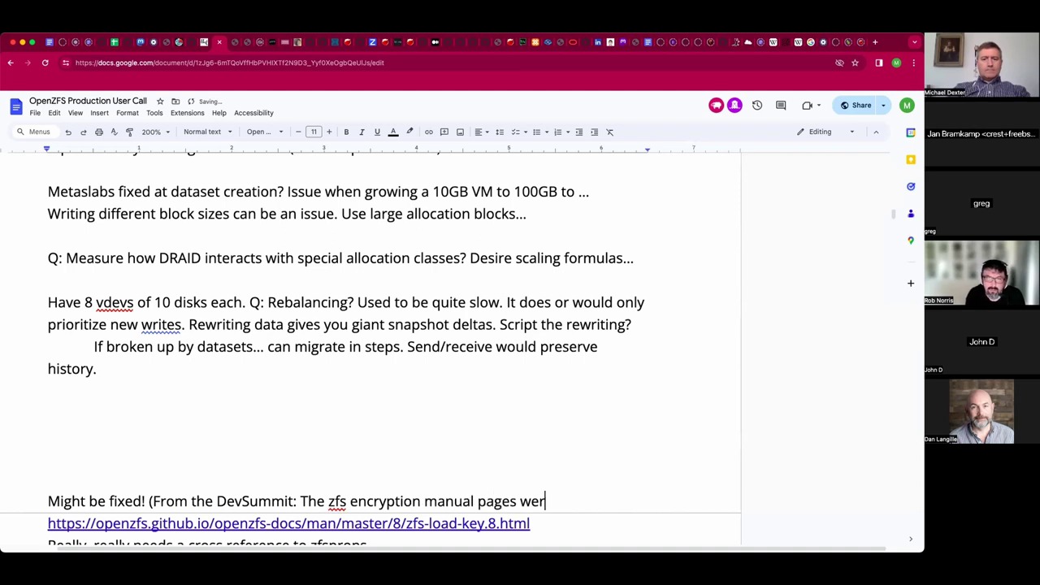
pyautogui.write('e missing referen')
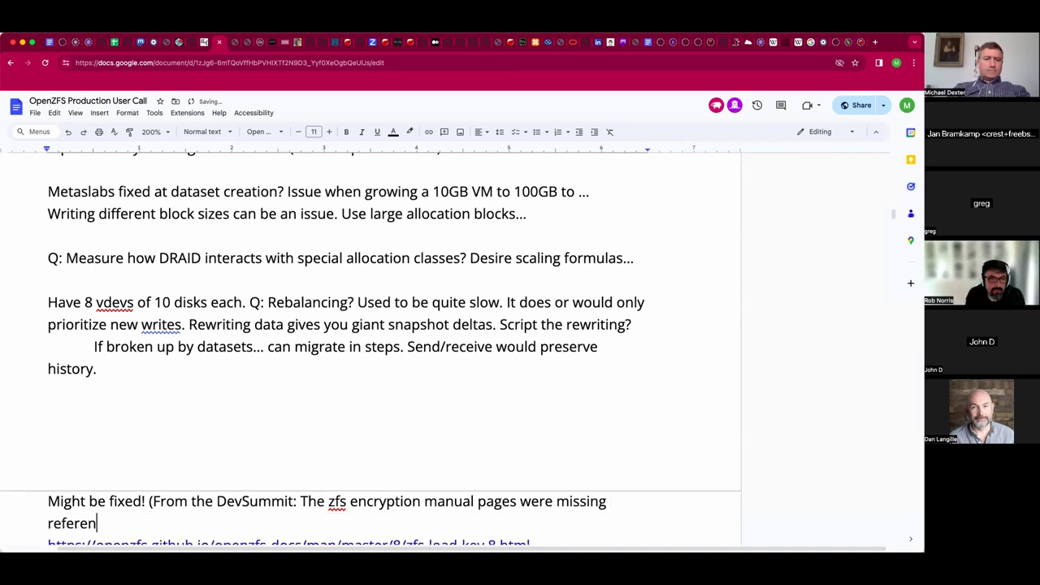
pyautogui.write('ces to props')
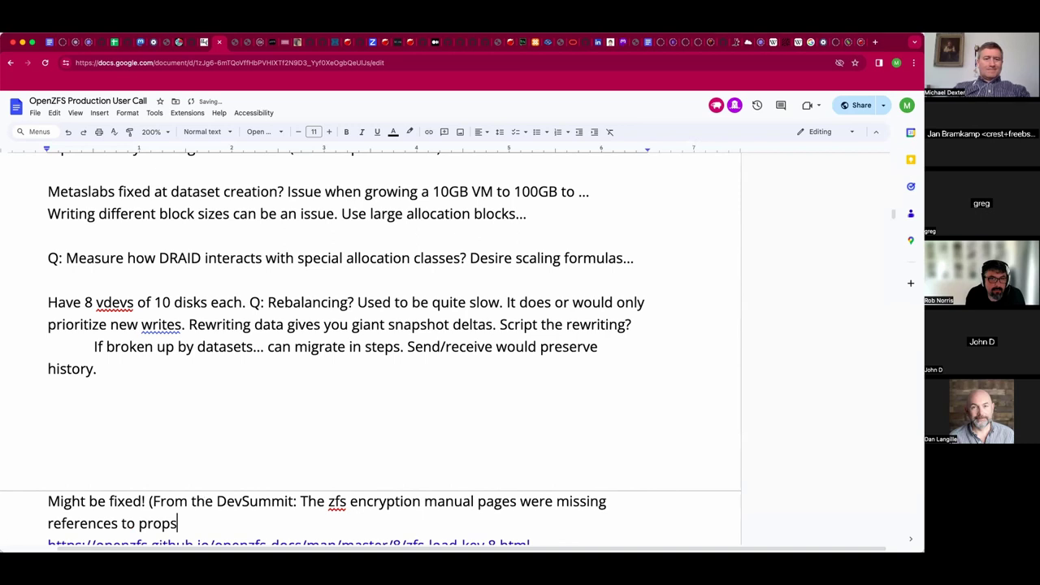
pyautogui.write(', on wihch')
pyautogui.press('BackSpace')
pyautogui.press('BackSpace')
pyautogui.press('BackSpace')
pyautogui.press('BackSpace')
pyautogui.press('BackSpace')
pyautogui.press('BackSpace')
pyautogui.press('BackSpace')
pyautogui.press('BackSpace')
pyautogui.press('BackSpace')
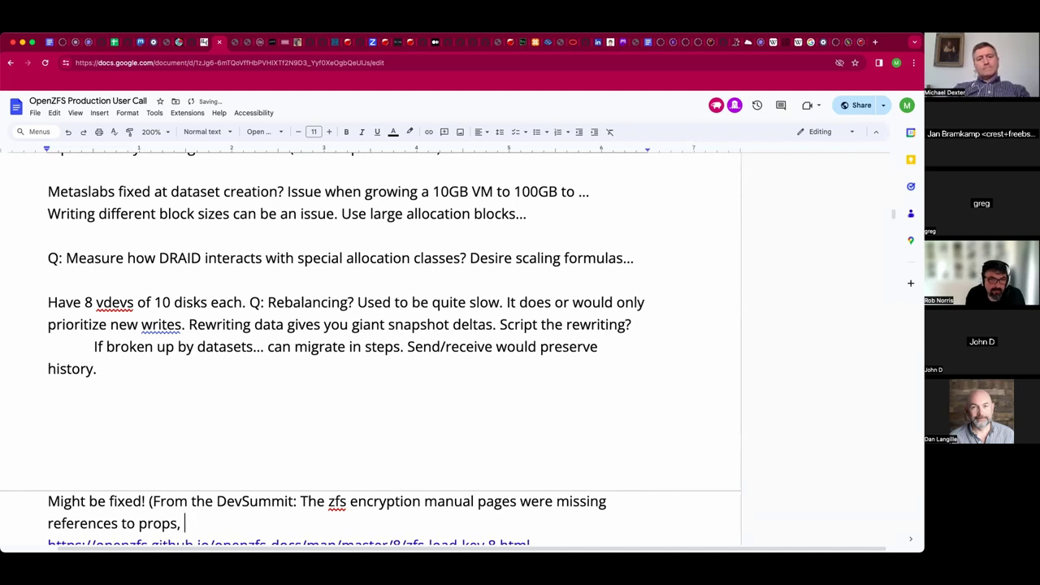
pyautogui.write('which is require')
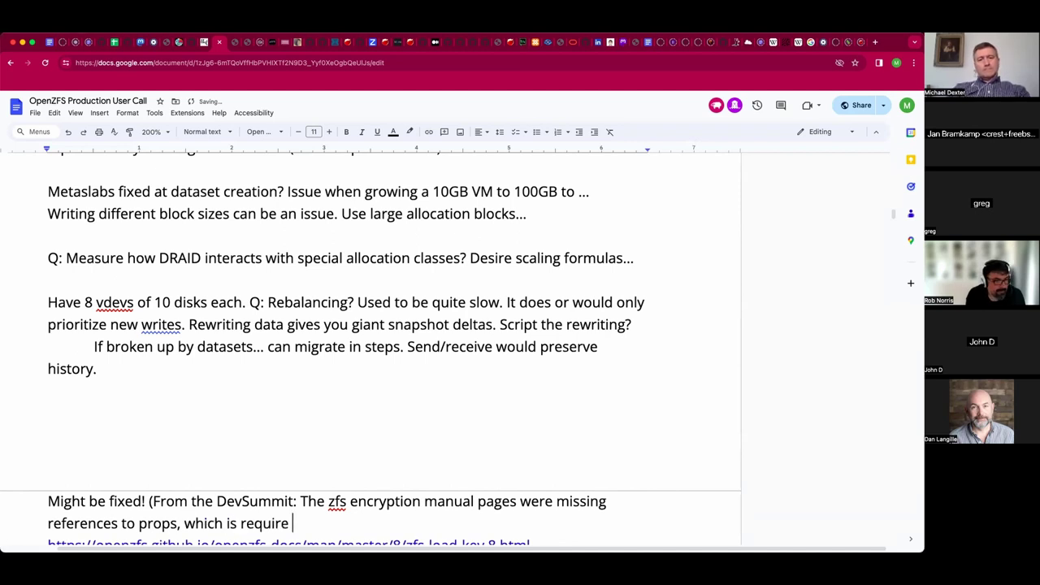
pyautogui.write('d to')
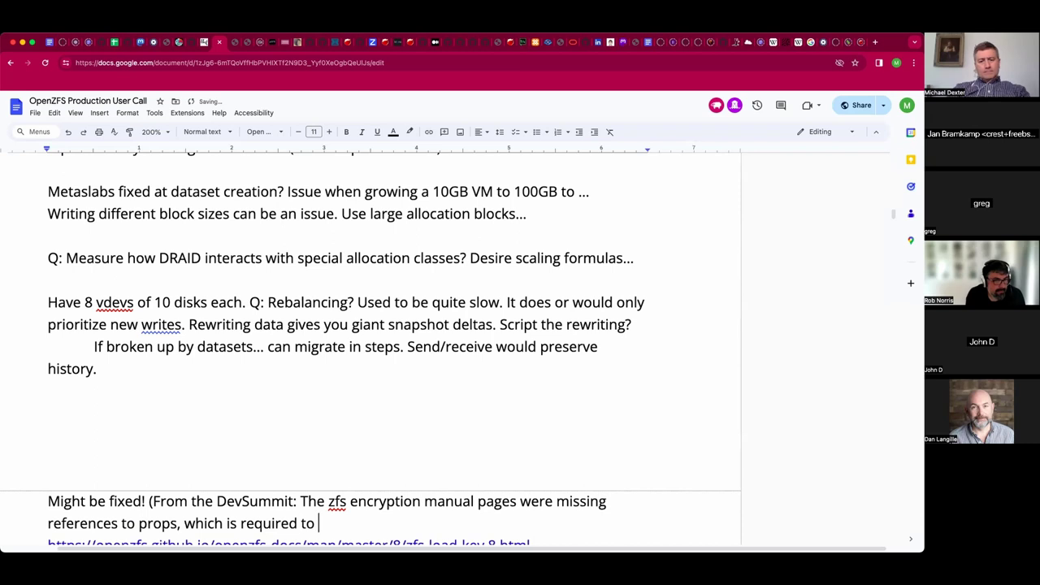
pyautogui.write(' unde')
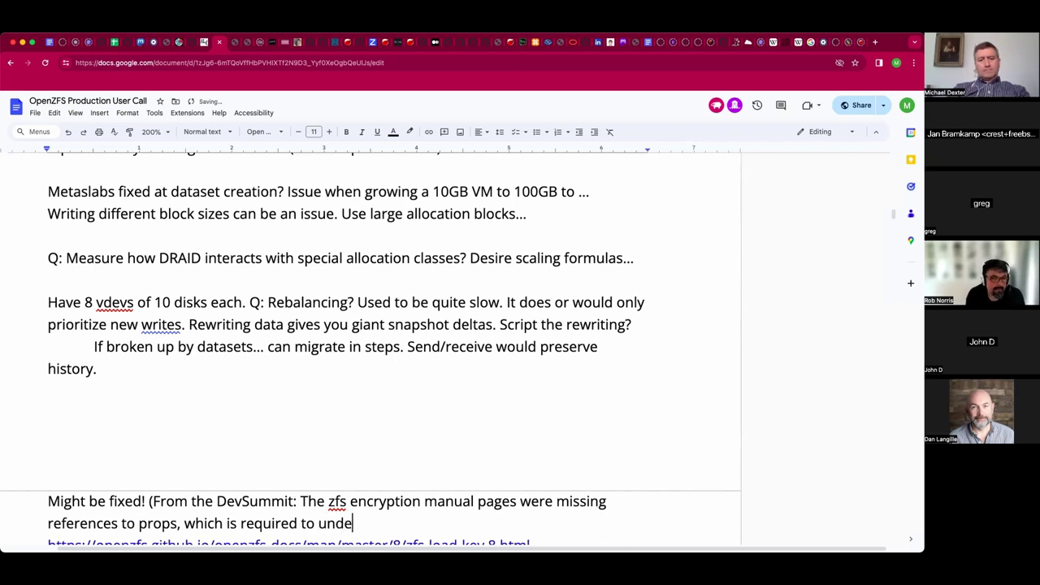
pyautogui.write('rstand the ')
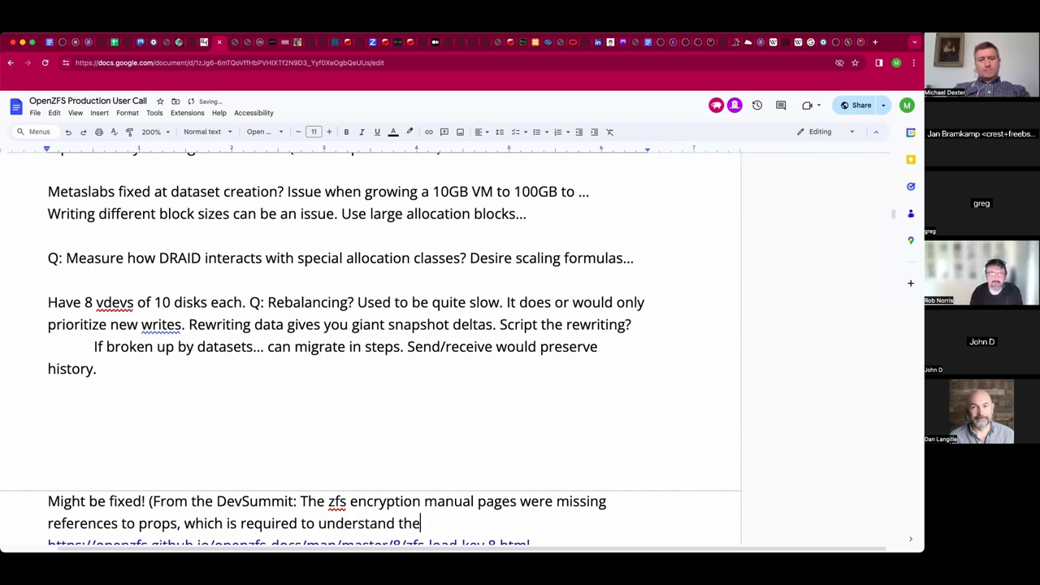
pyautogui.write('options)')
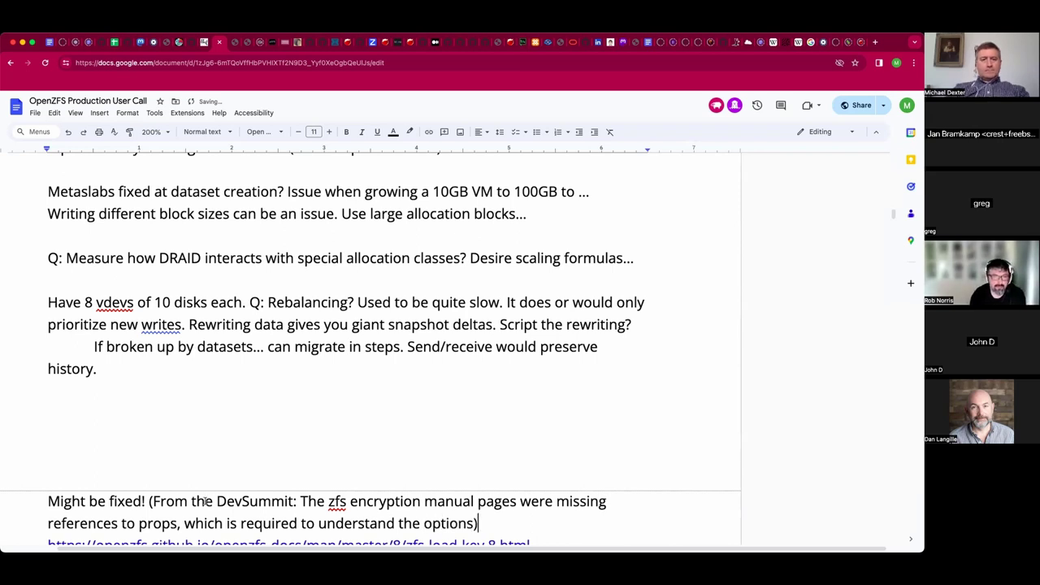
pyautogui.scroll(-1, 205, 501)
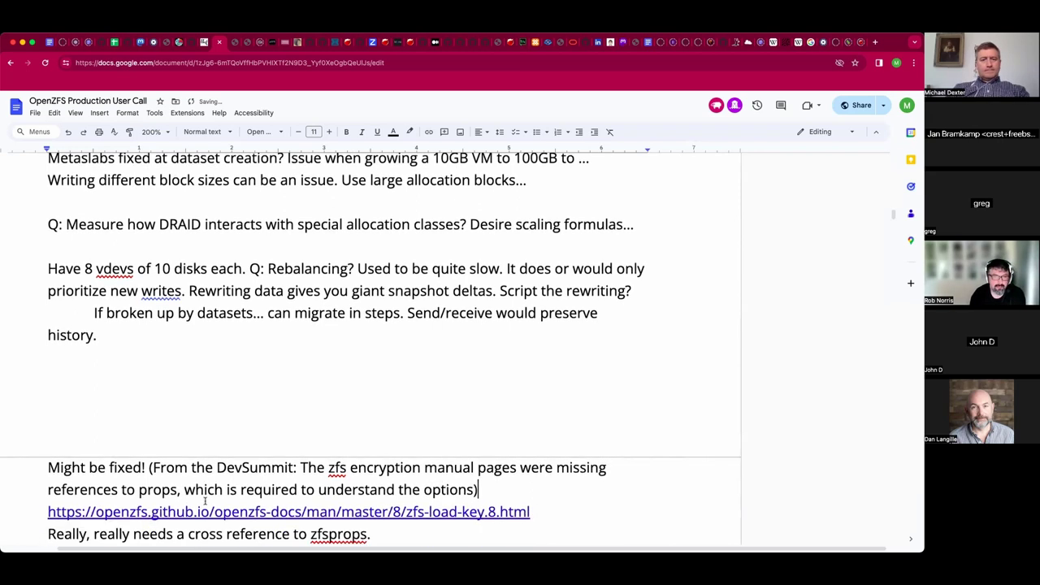
pyautogui.scroll(-1, 206, 501)
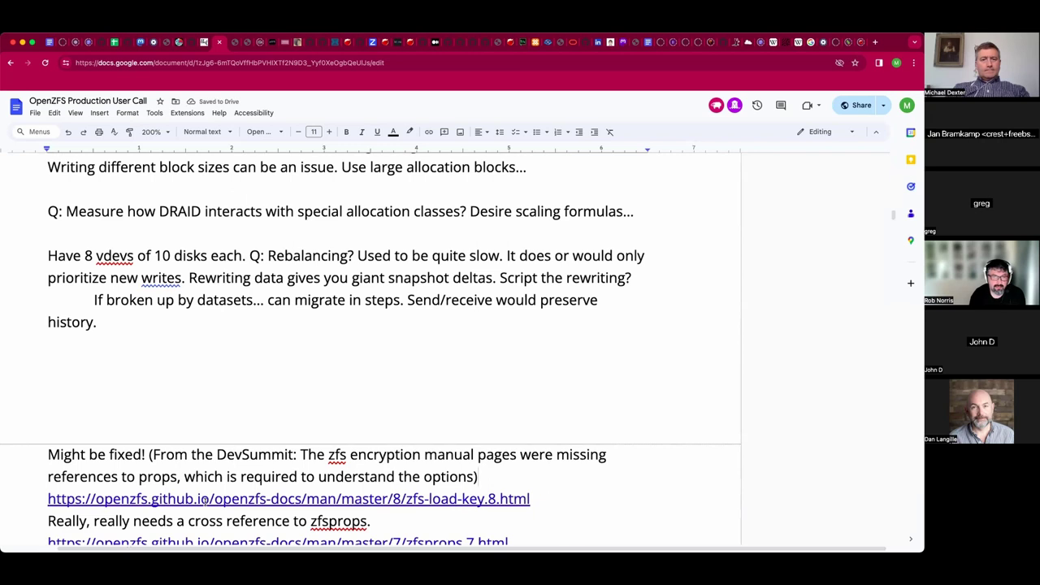
pyautogui.scroll(-3, 205, 501)
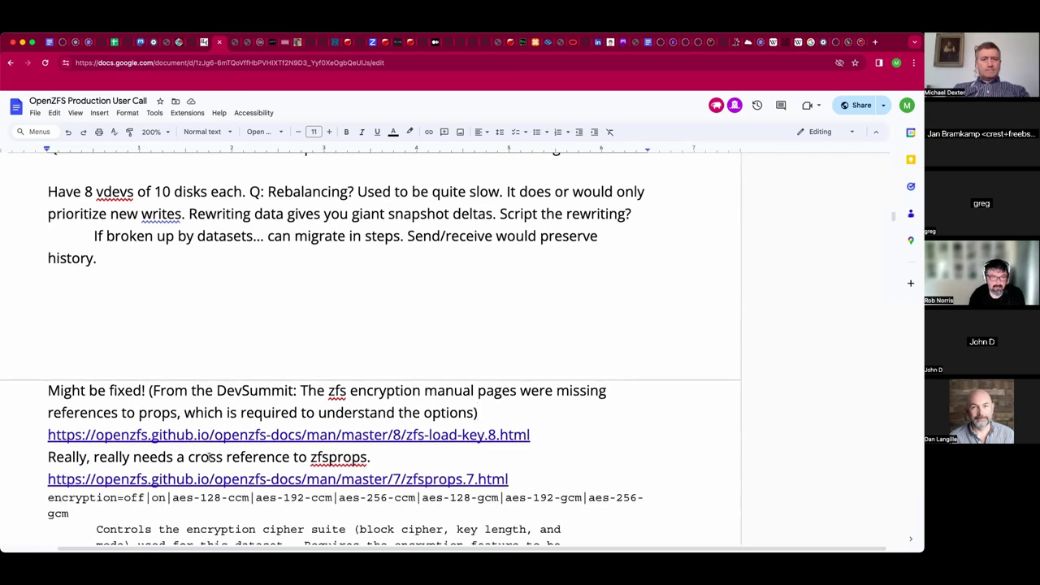
pyautogui.scroll(-1, 209, 458)
pyautogui.scroll(-1, 209, 457)
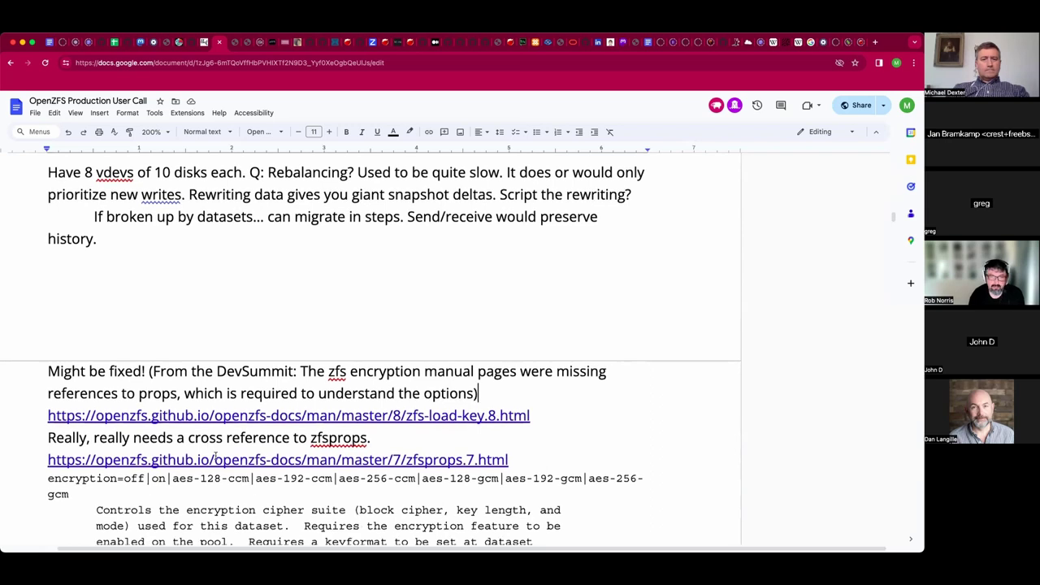
pyautogui.scroll(-2, 216, 458)
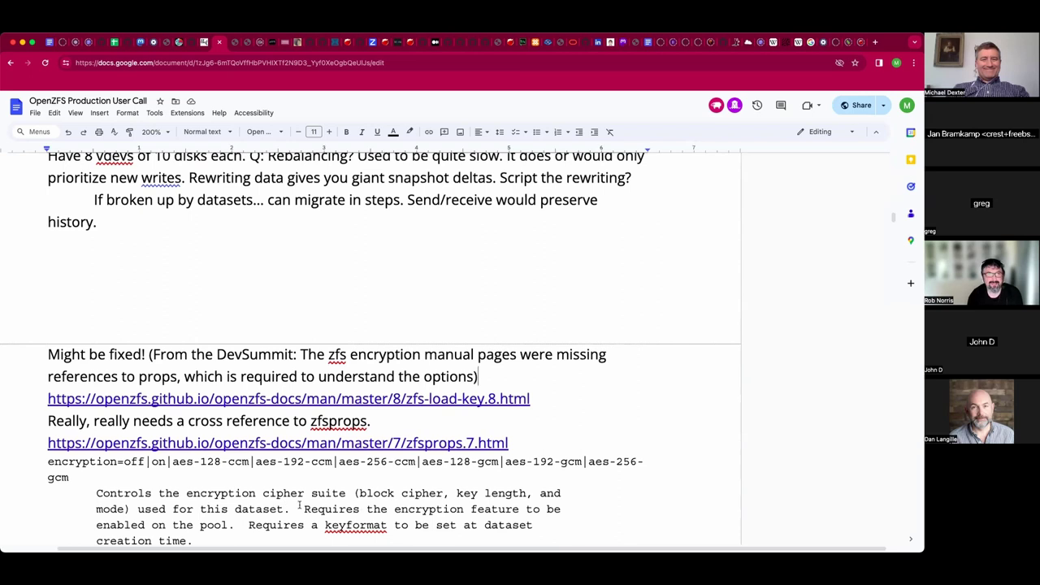
pyautogui.scroll(3, 289, 248)
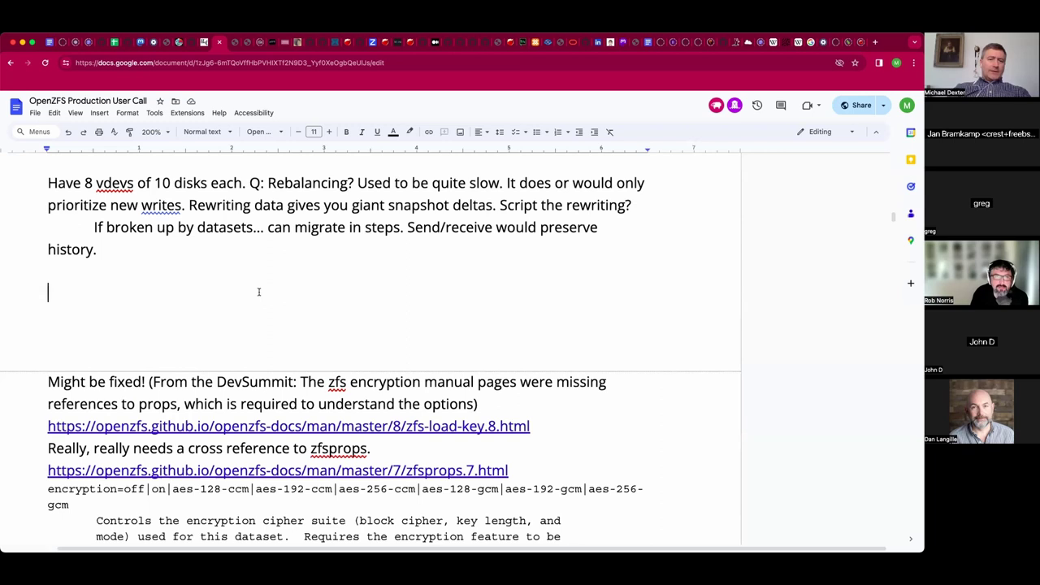
pyautogui.scroll(-1, 258, 292)
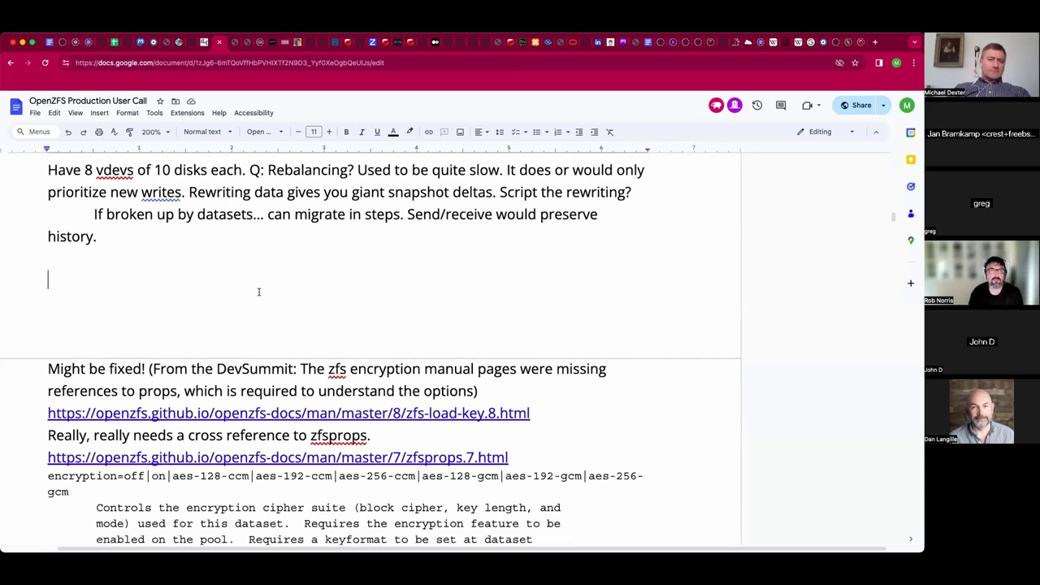
pyautogui.scroll(-1, 258, 292)
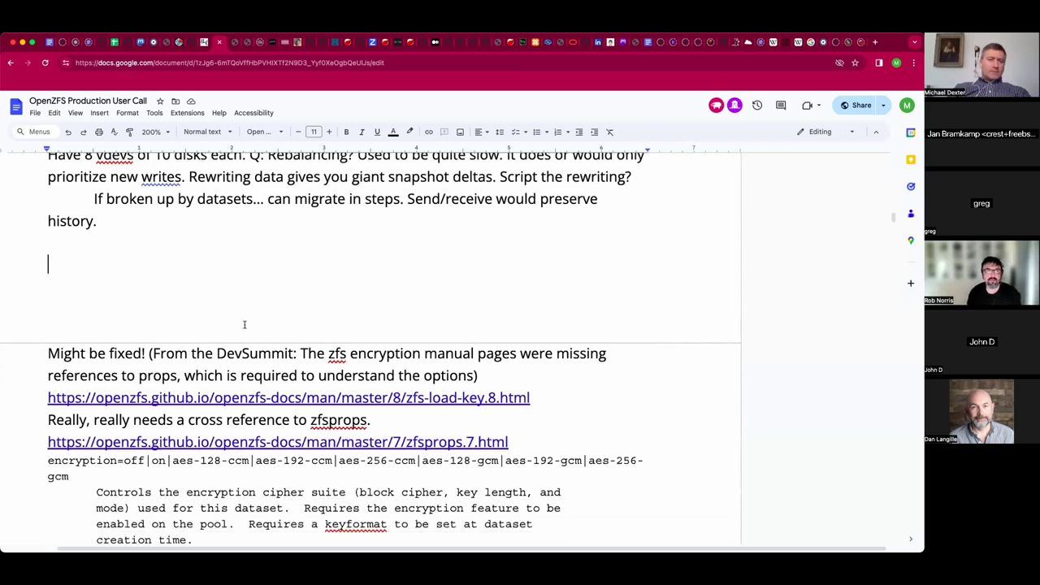
pyautogui.click(244, 325)
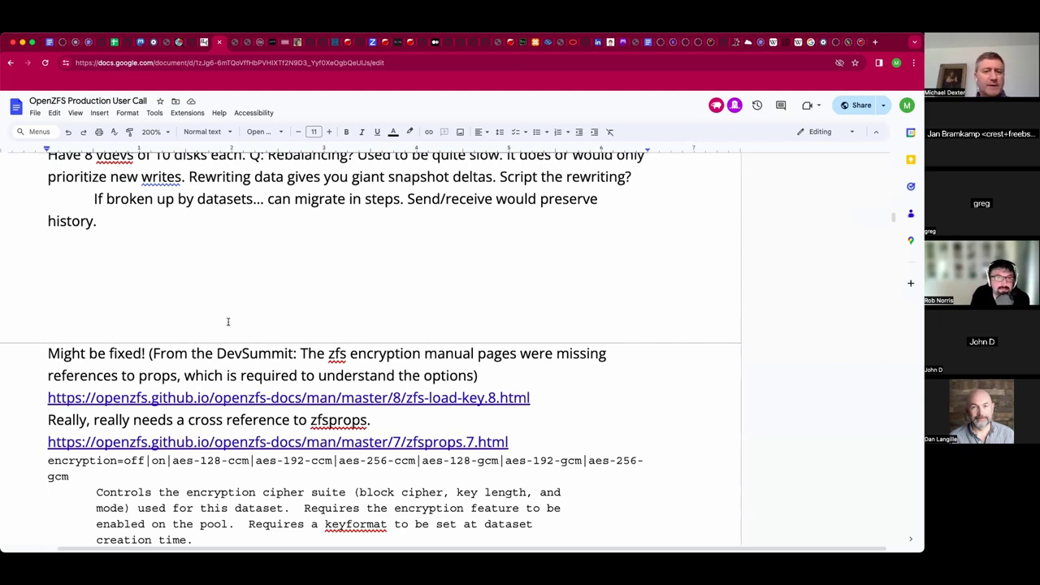
pyautogui.moveTo(169, 460); pyautogui.dragTo(255, 461)
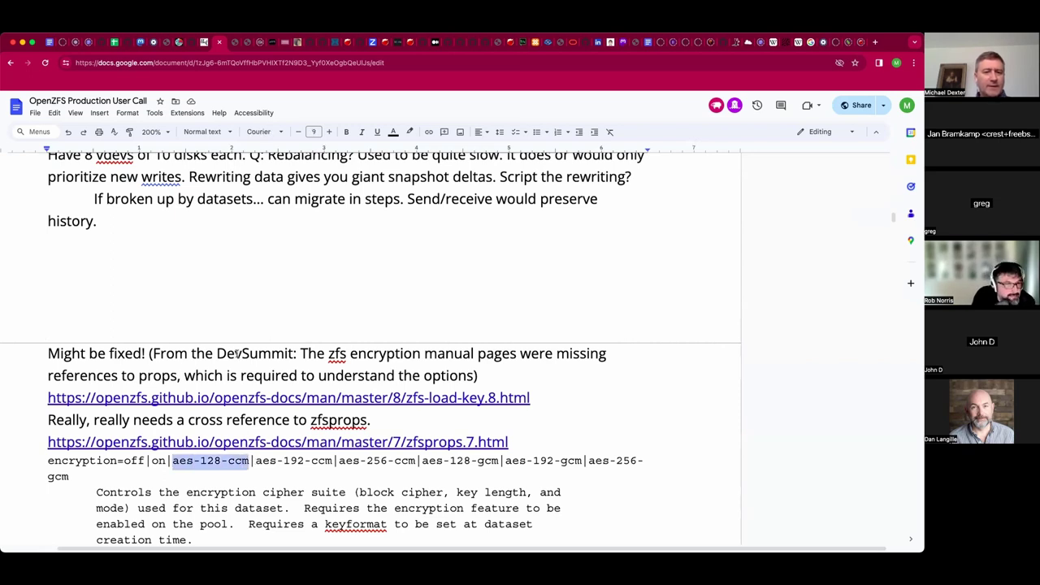
pyautogui.click(200, 316)
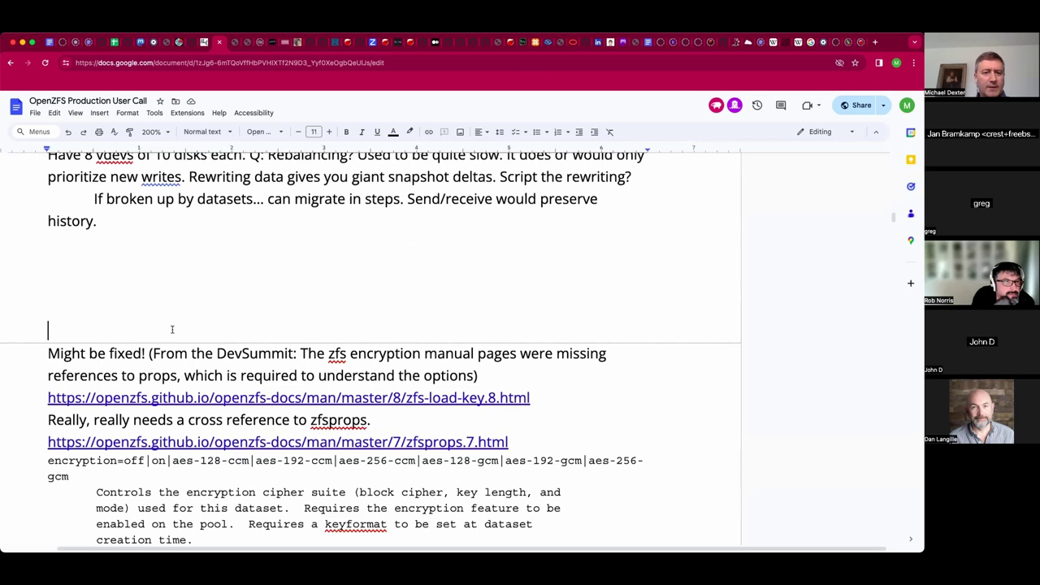
# Delete the three blank lines above 'Might be fixed!' and move to the empty line below the encryption excerpt.
pyautogui.press('Delete')
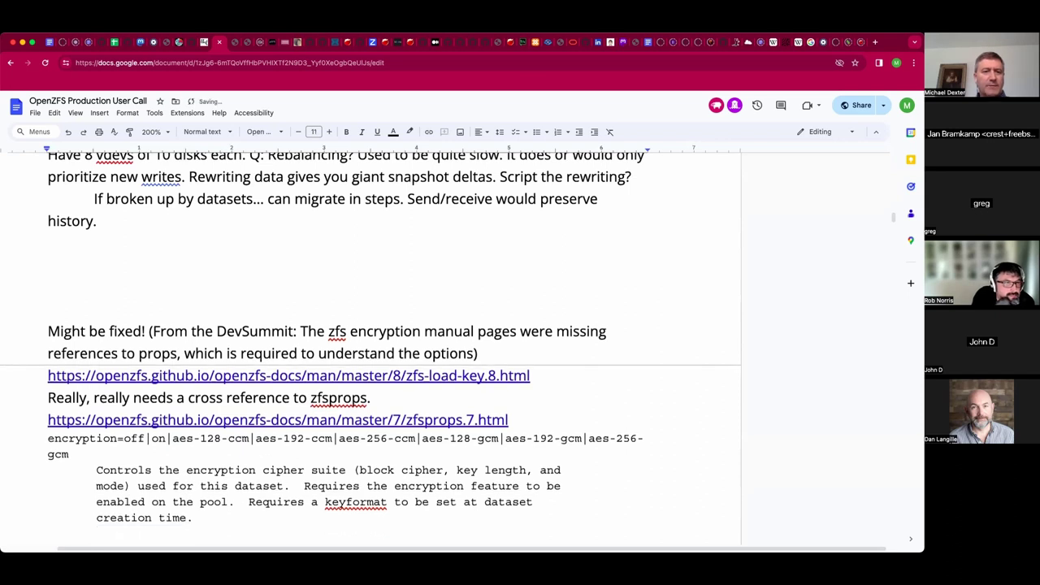
pyautogui.press('Delete')
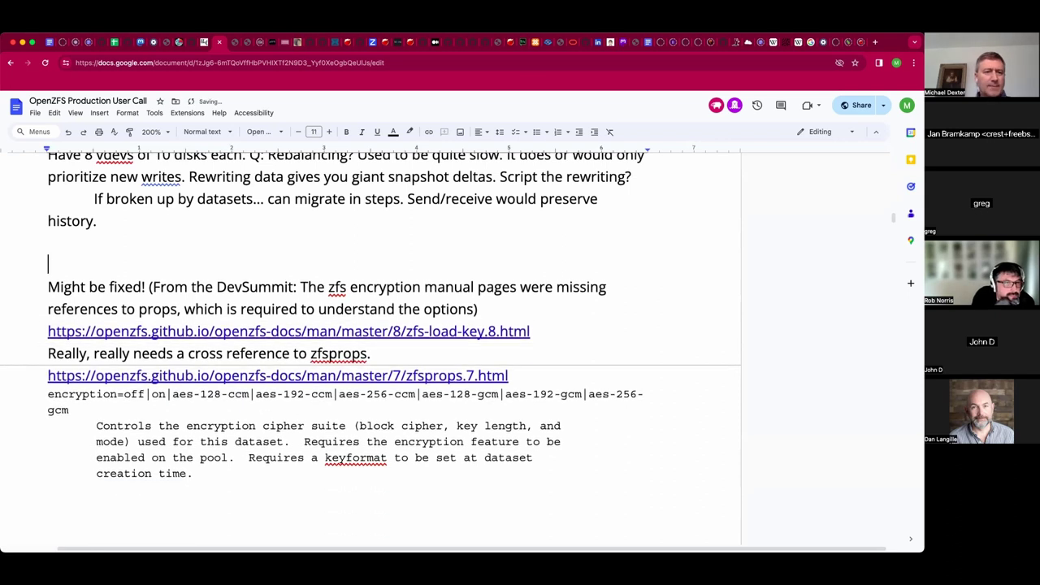
pyautogui.press('BackSpace')
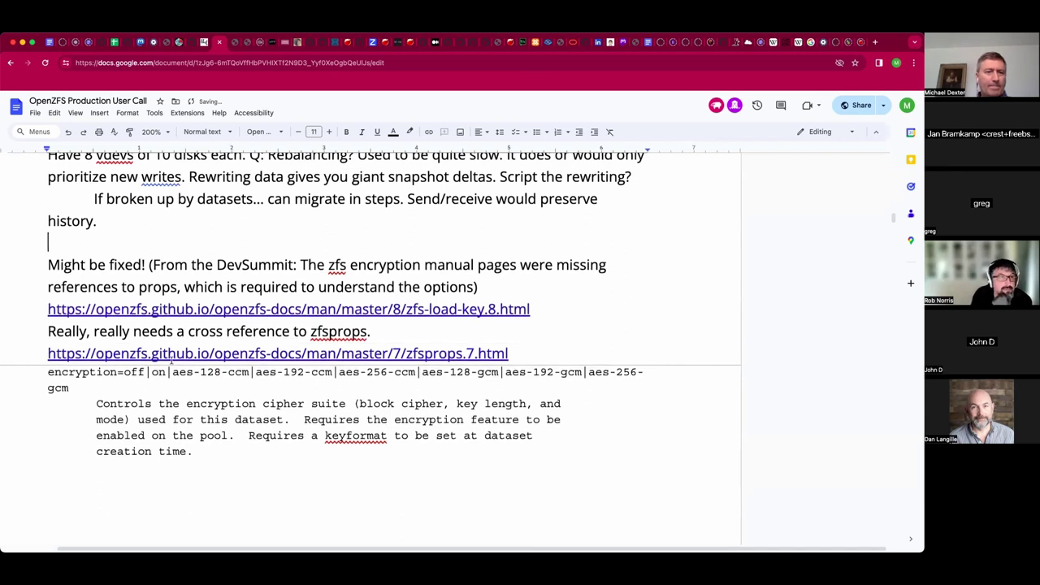
pyautogui.scroll(-1, 104, 433)
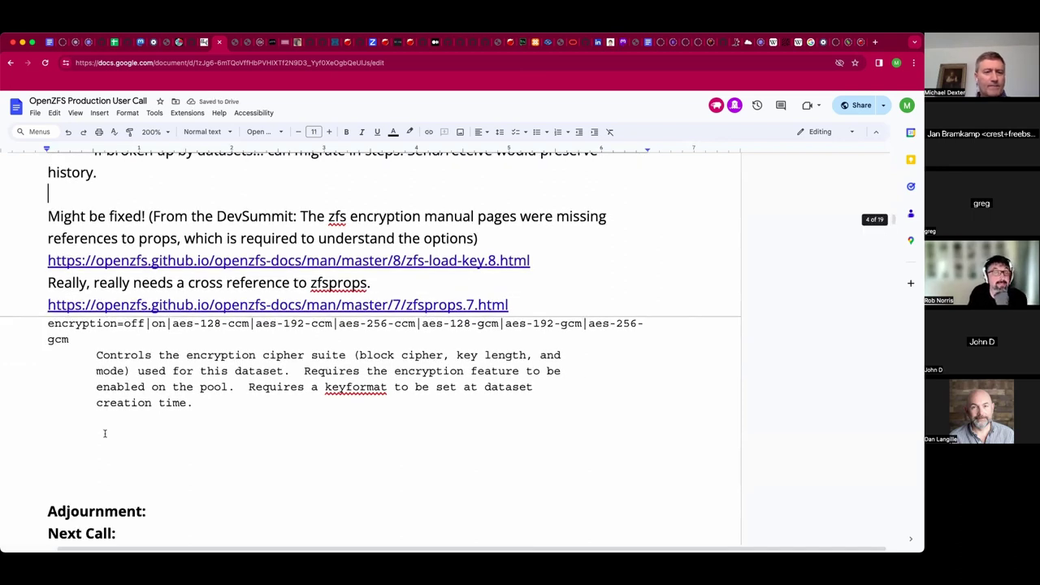
pyautogui.click(104, 433)
pyautogui.press('Down')
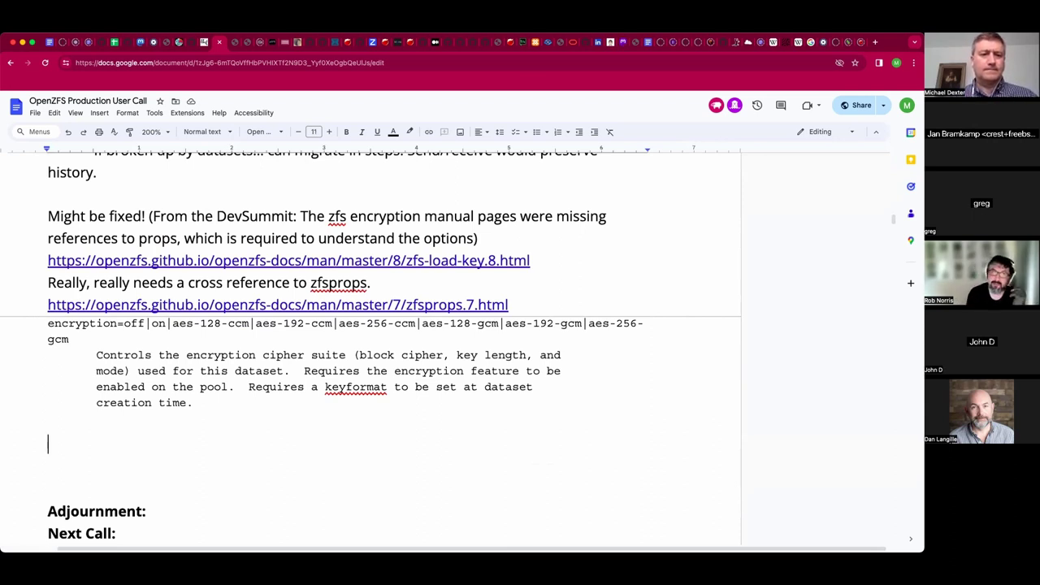
# Enter 2024-02-14 after 'Next Call:', removing the stray heart and trailing space.
pyautogui.click(146, 536)
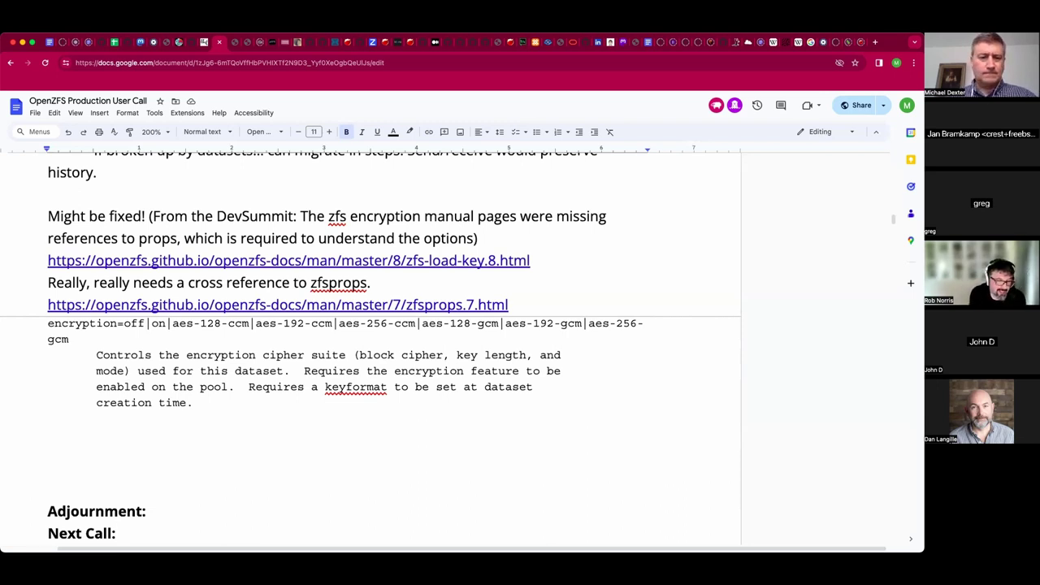
pyautogui.write('2024')
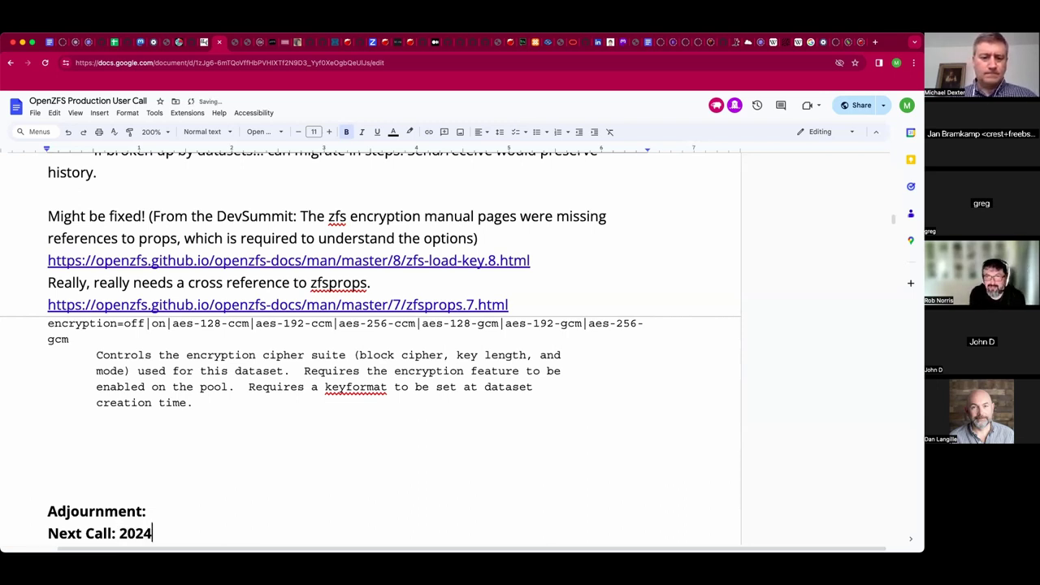
pyautogui.write('-02-14')
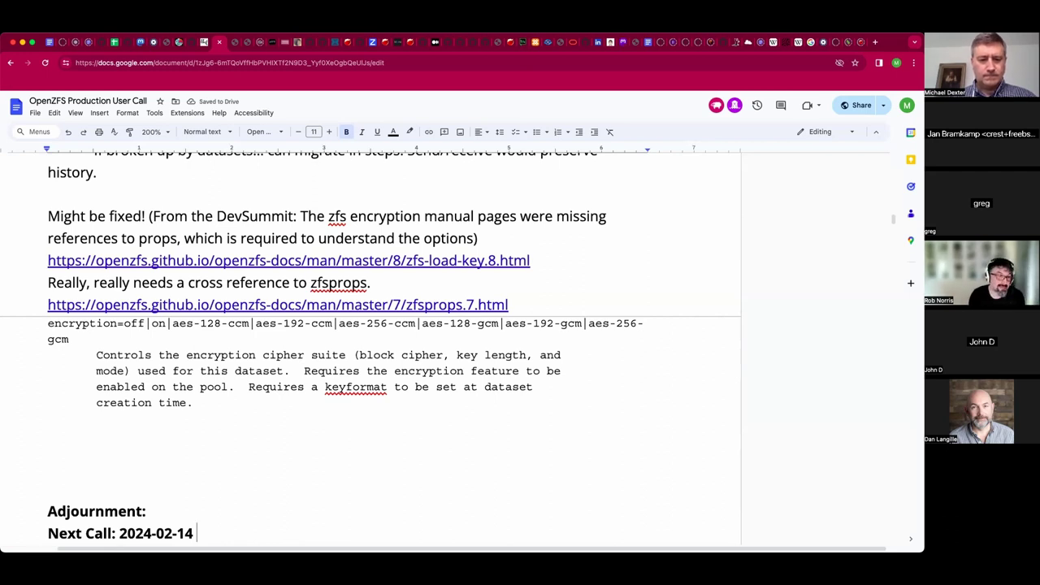
pyautogui.write(' <3')
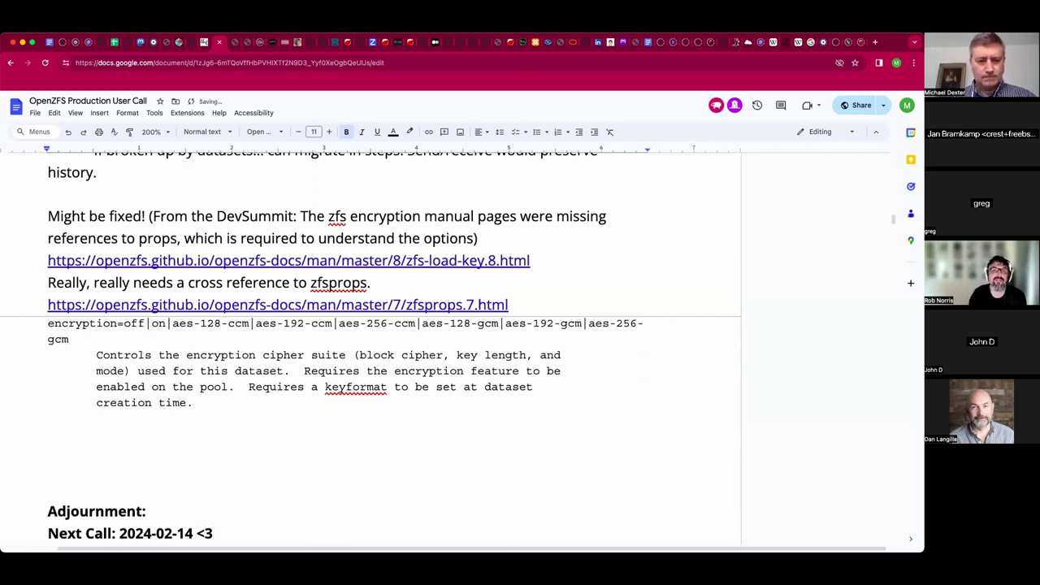
pyautogui.press('BackSpace')
pyautogui.press('BackSpace')
pyautogui.press('BackSpace')
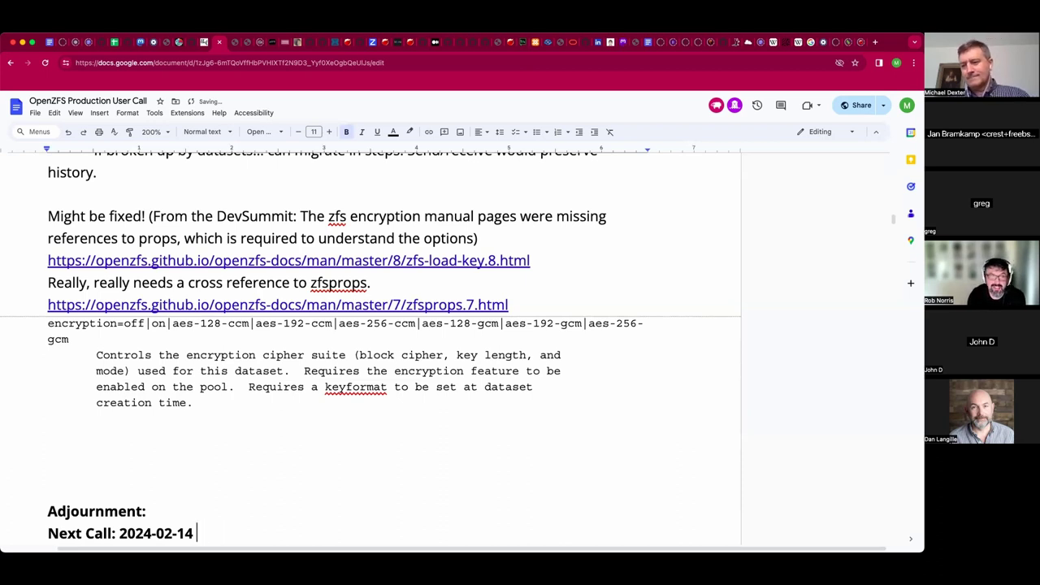
pyautogui.press('BackSpace')
# Write the participant's update: focusing on hot locks, wrote a lock-free queue, then hit a hotter lock.
pyautogui.click(64, 439)
pyautogui.write('Rob: Focus')
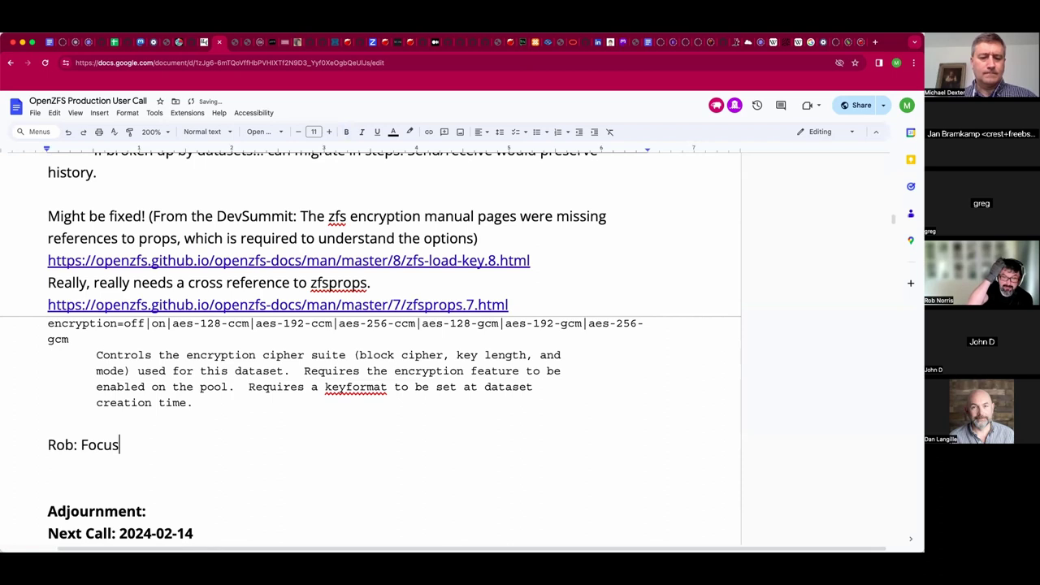
pyautogui.write('ing on h')
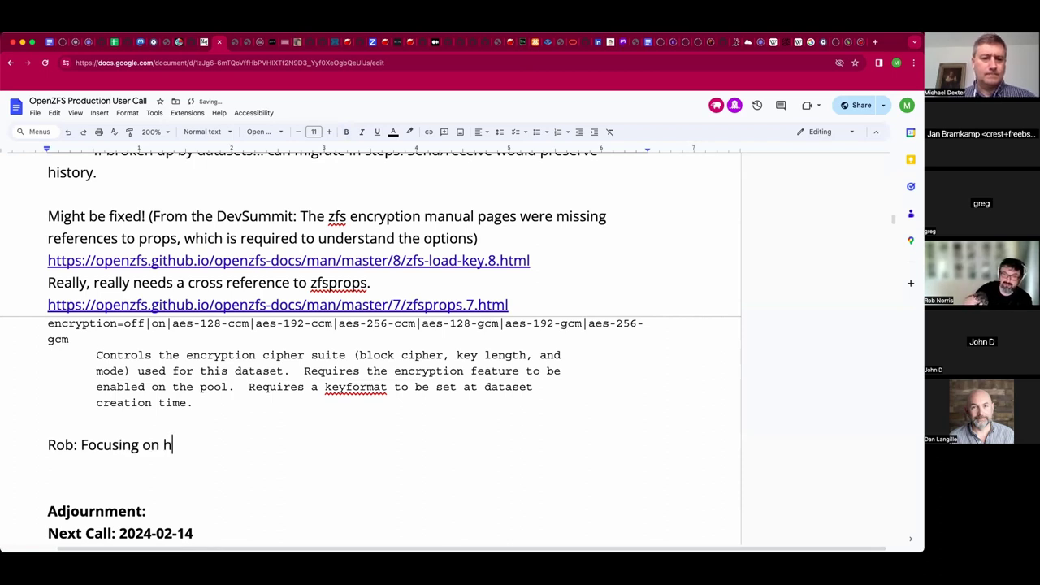
pyautogui.write('ot locks. Wrote a new')
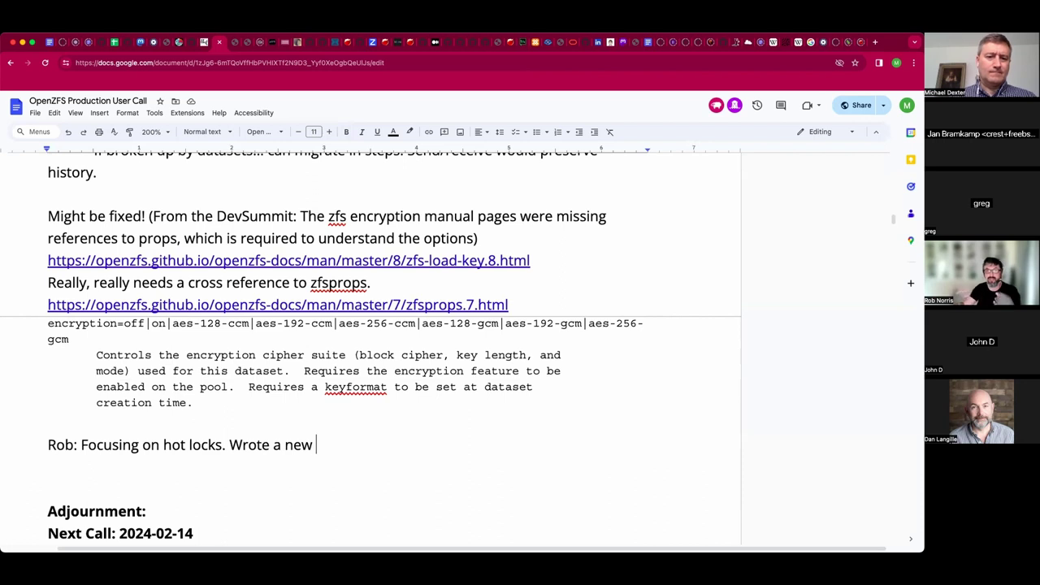
pyautogui.press('BackSpace')
pyautogui.press('BackSpace')
pyautogui.press('BackSpace')
pyautogui.press('BackSpace')
pyautogui.write('lock')
pyautogui.write('-free q')
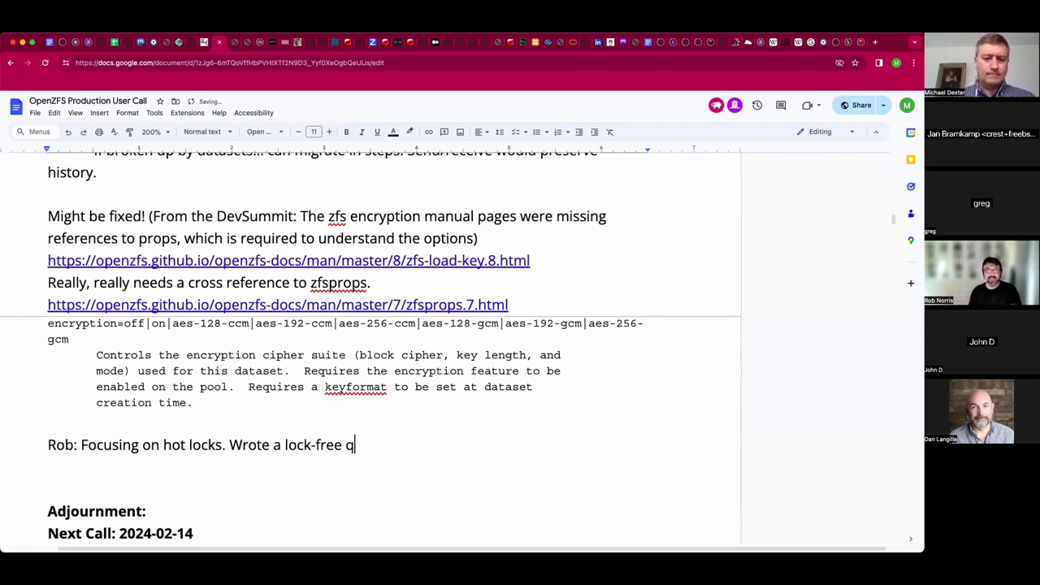
pyautogui.write('ueue.')
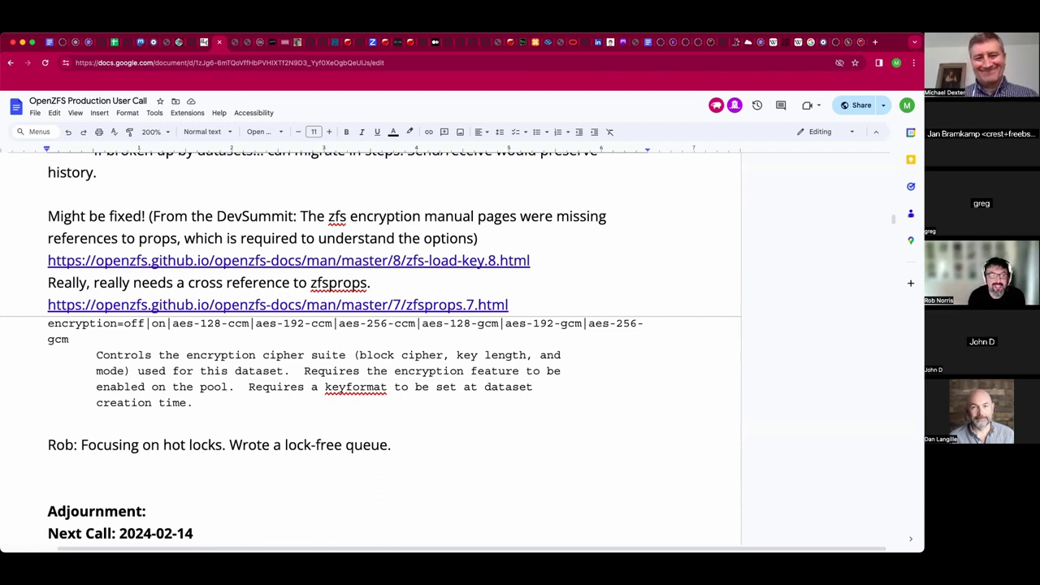
pyautogui.write('Worked great until he ')
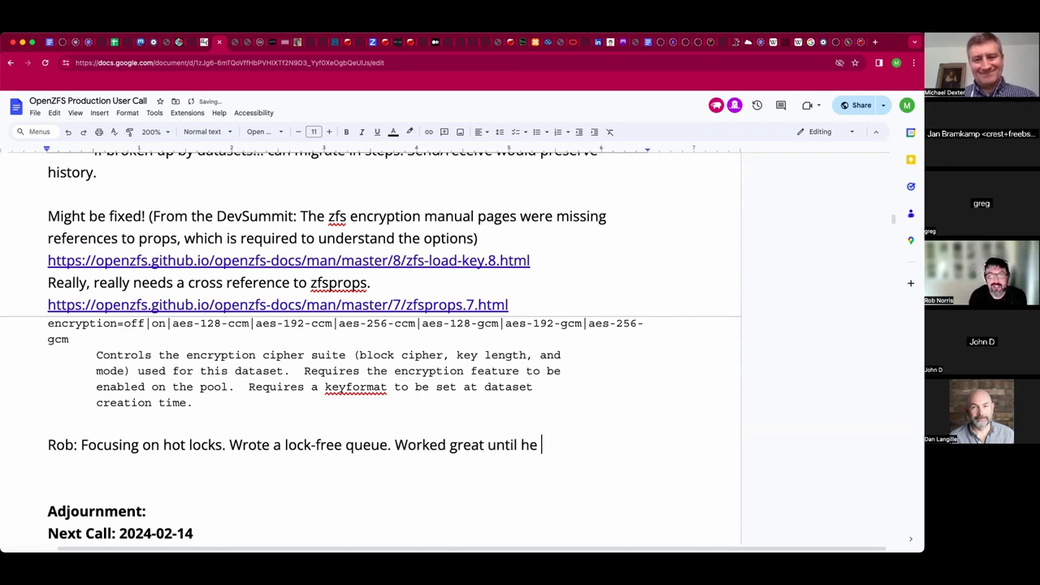
pyautogui.write('hit a hot lock ')
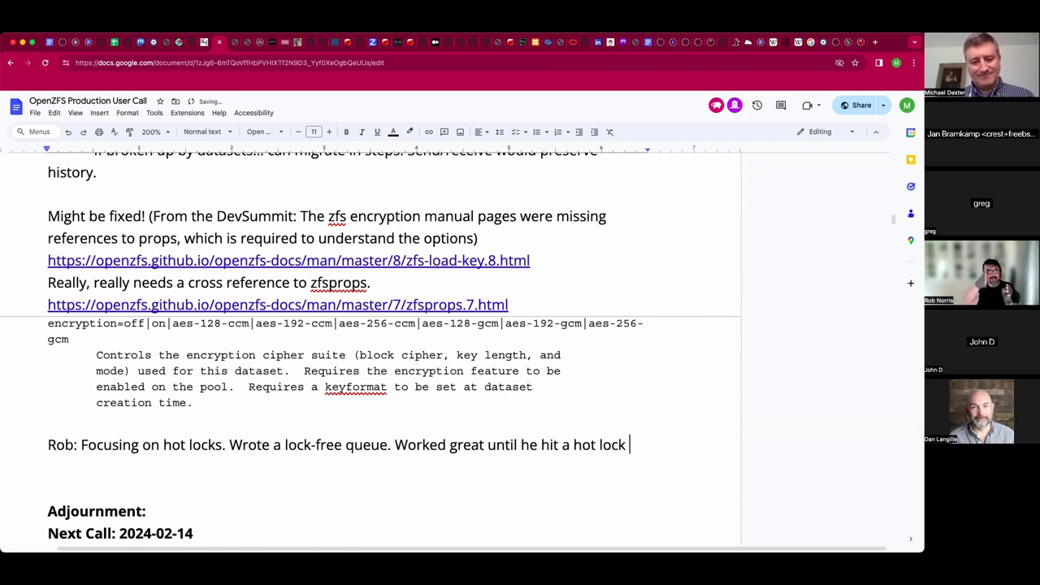
pyautogui.write('higher up')
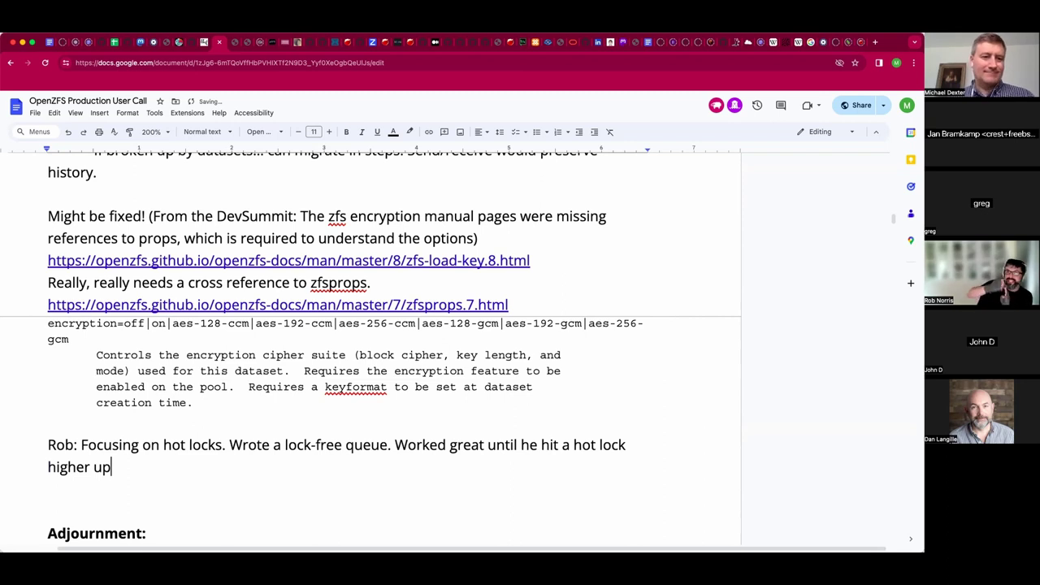
pyautogui.write(' the stack.')
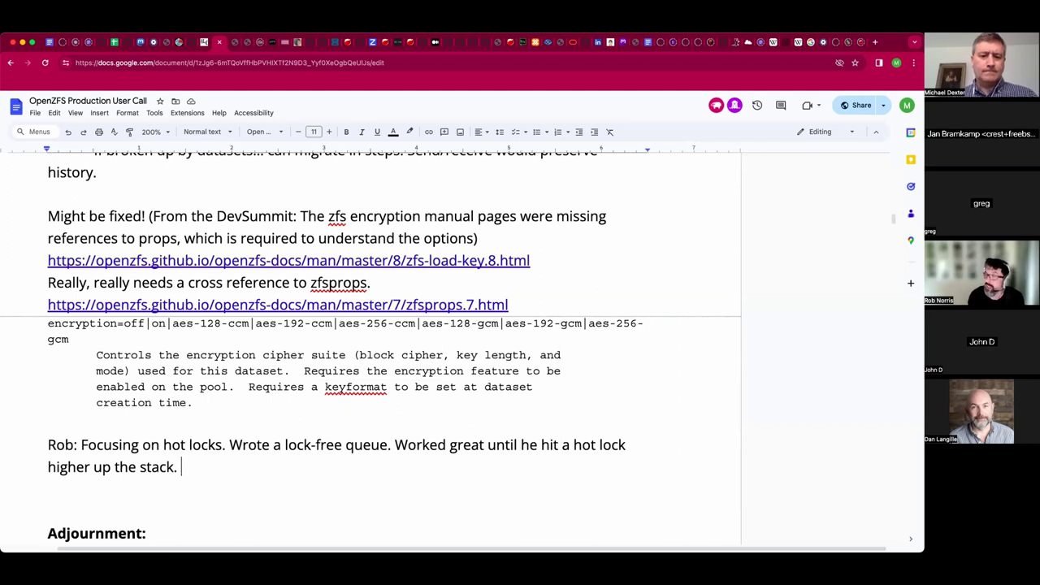
# Add the vdev queue lock sentences, ending 'Some collected for groupings for less actual writes.', fixing typos along the way.
pyautogui.write('Been ')
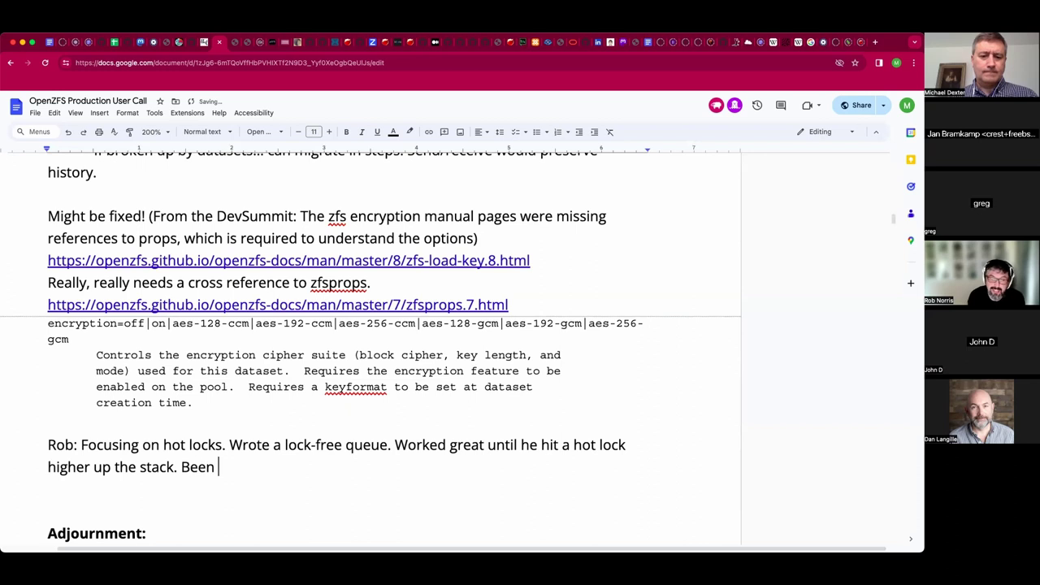
pyautogui.write('focusin')
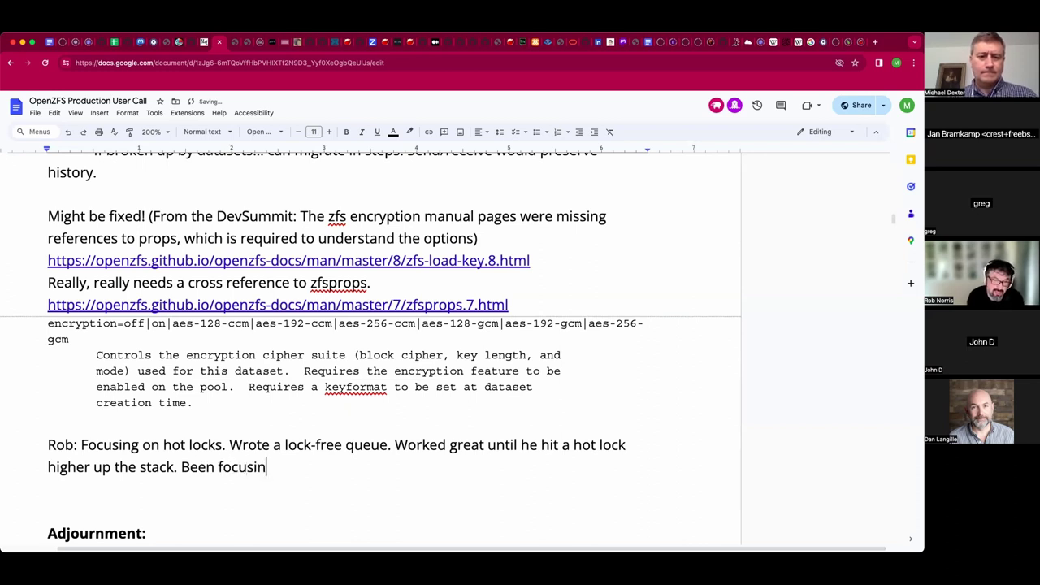
pyautogui.write('g on the vd')
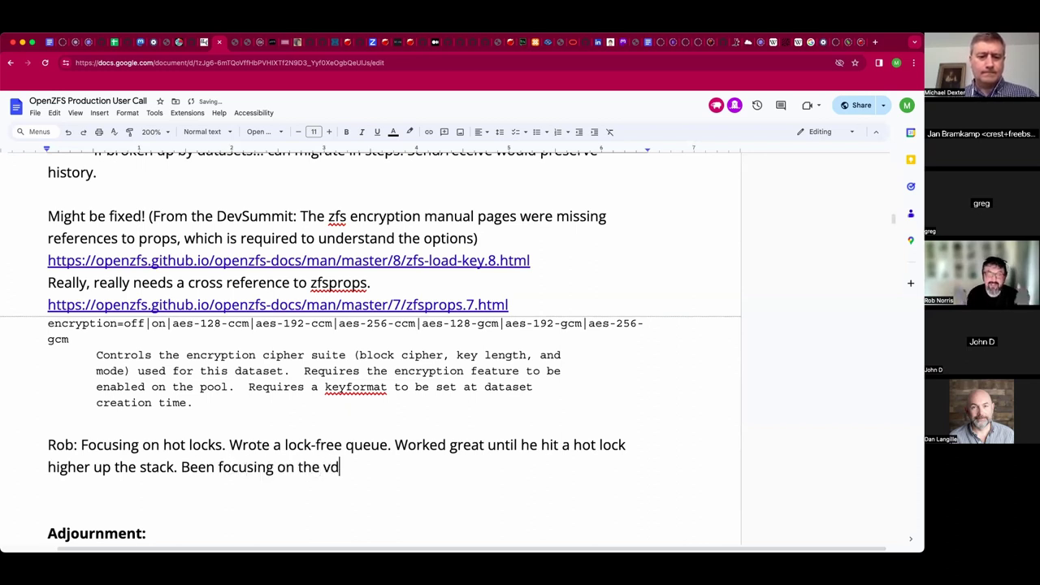
pyautogui.write('ev queue lo')
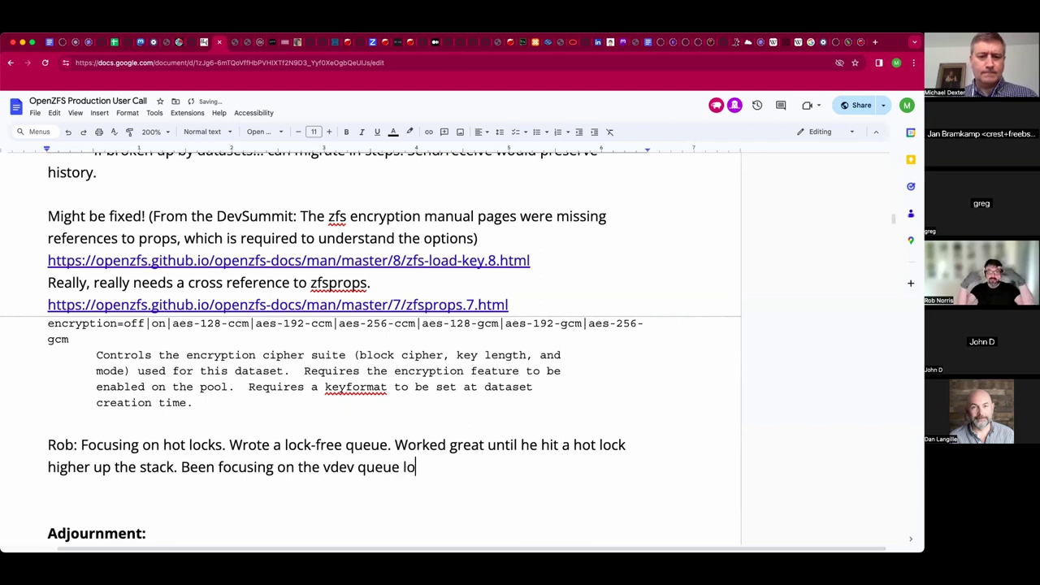
pyautogui.write('ck. Everyo I/O')
pyautogui.press('Left')
pyautogui.press('Left')
pyautogui.press('Left')
pyautogui.press('Left')
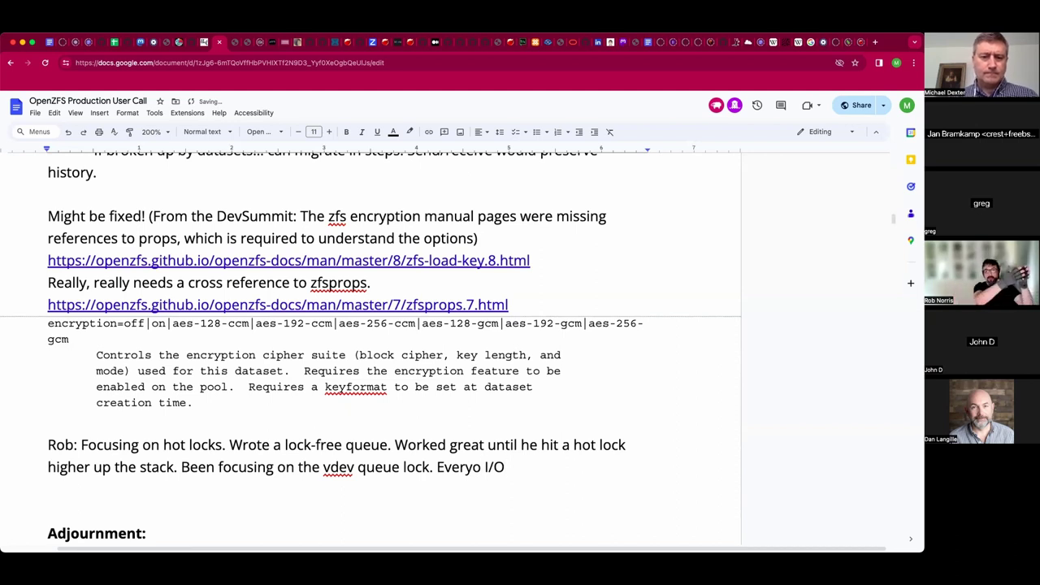
pyautogui.press('BackSpace')
pyautogui.press('End')
pyautogui.write('goes onto a se')
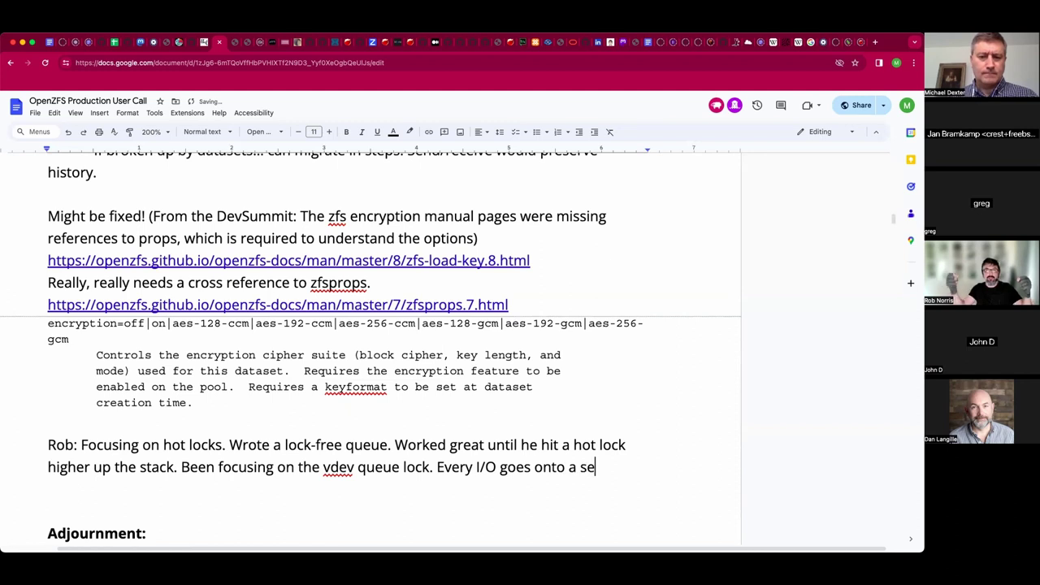
pyautogui.write('ries of queue')
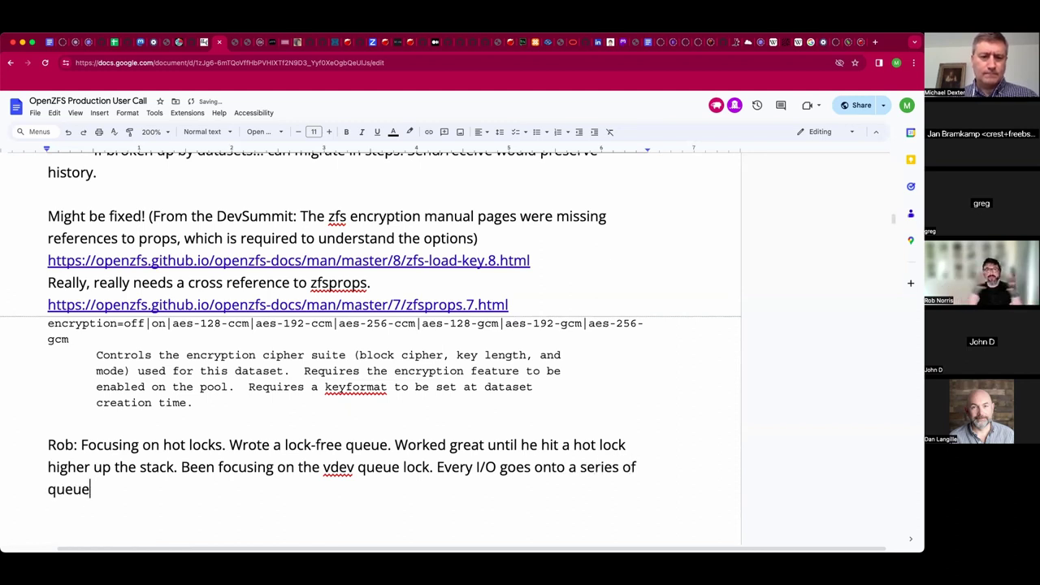
pyautogui.write('s. ')
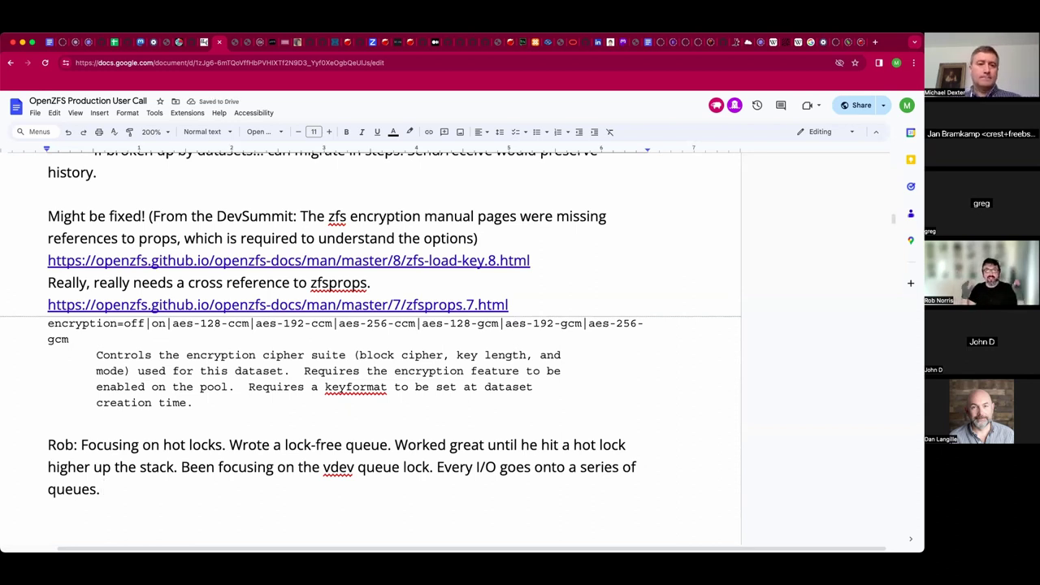
pyautogui.write('Some ')
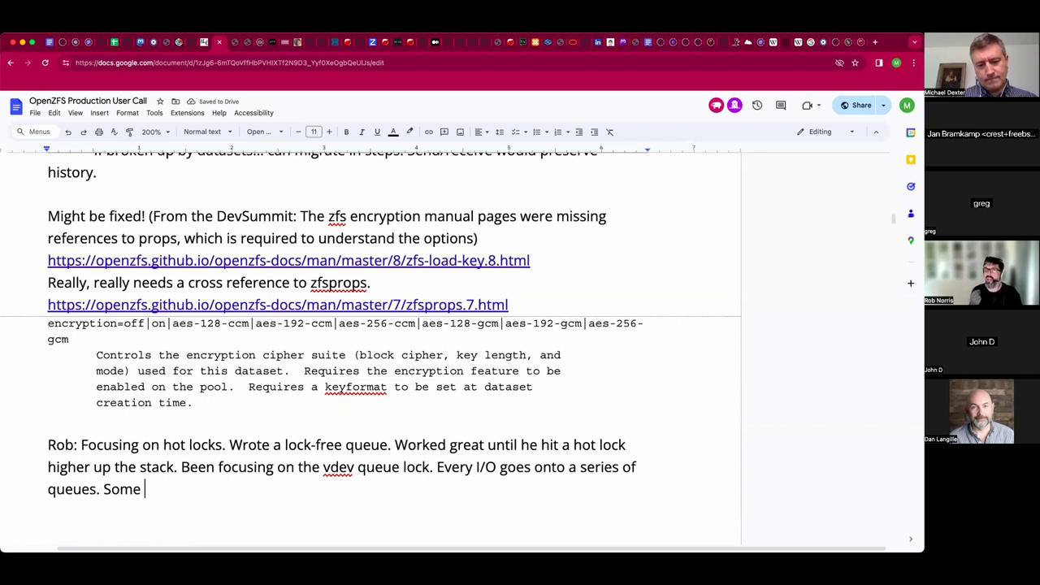
pyautogui.write('collected')
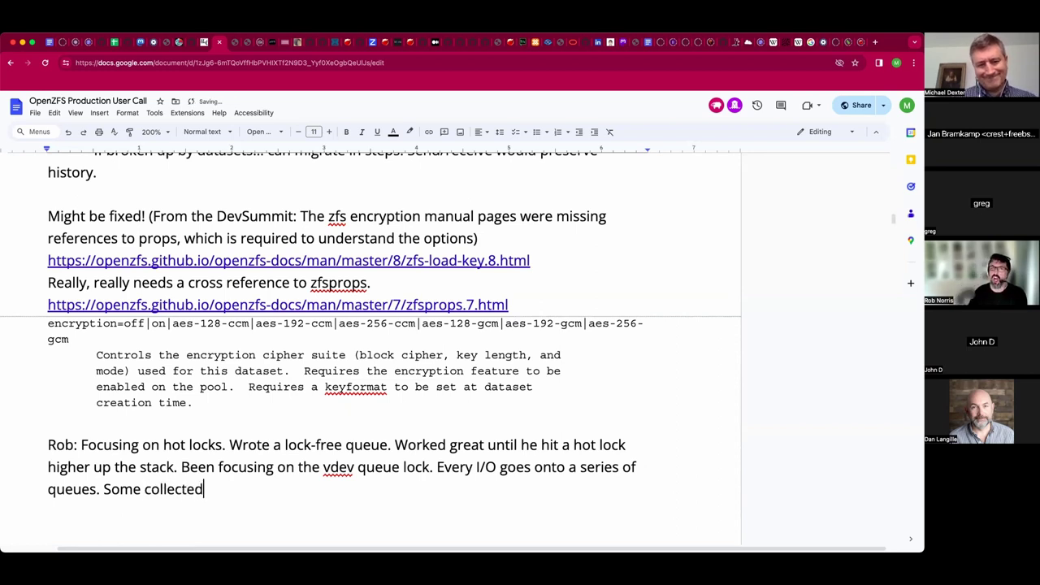
pyautogui.write(' for ')
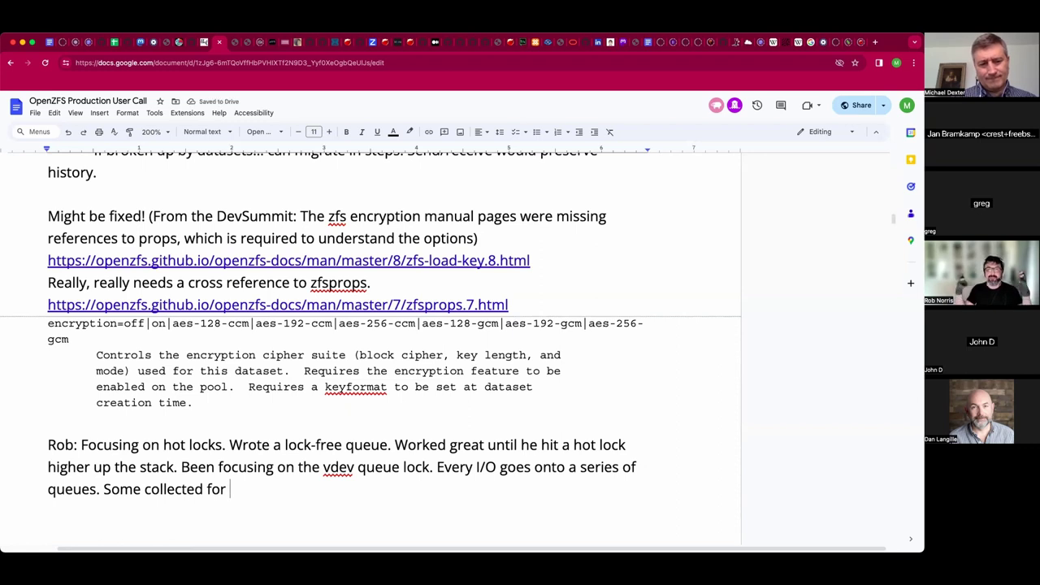
pyautogui.write('groupings.')
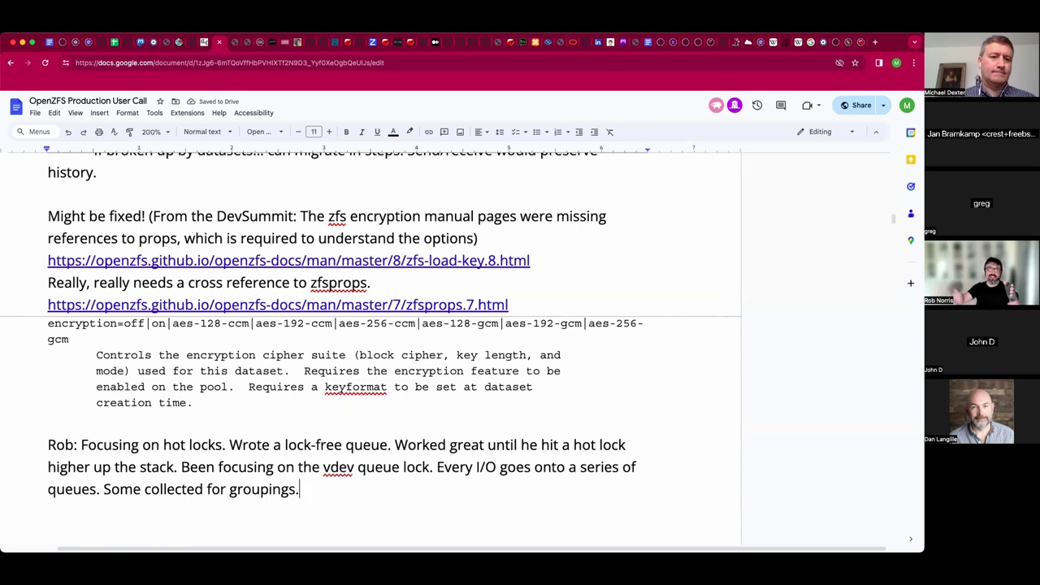
pyautogui.press('BackSpace')
pyautogui.write('for lest')
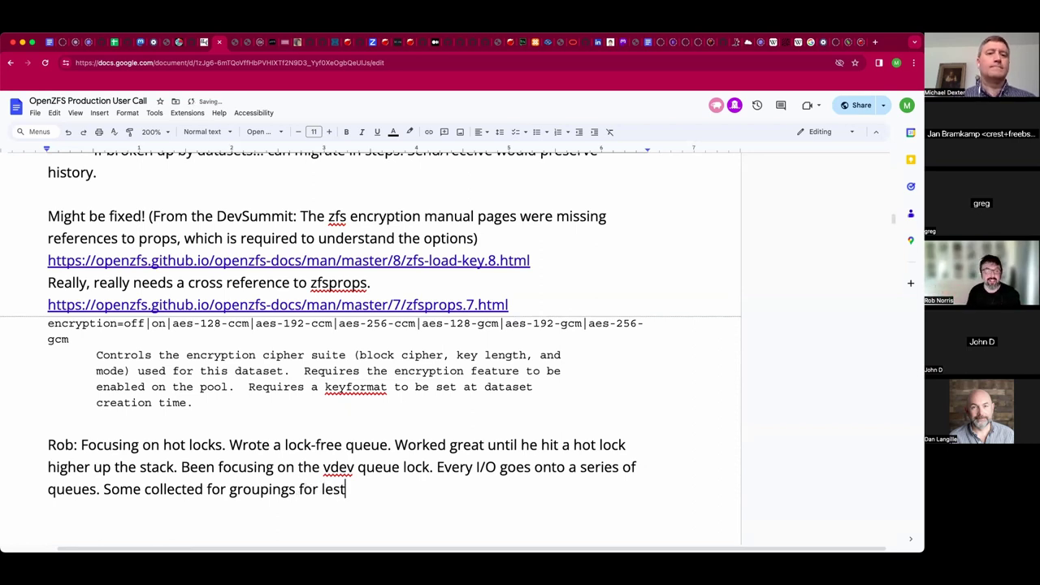
pyautogui.write('actua')
pyautogui.press('BackSpace')
pyautogui.press('BackSpace')
pyautogui.press('BackSpace')
pyautogui.press('BackSpace')
pyautogui.press('BackSpace')
pyautogui.press('BackSpace')
pyautogui.press('BackSpace')
pyautogui.write('s actual writes.')
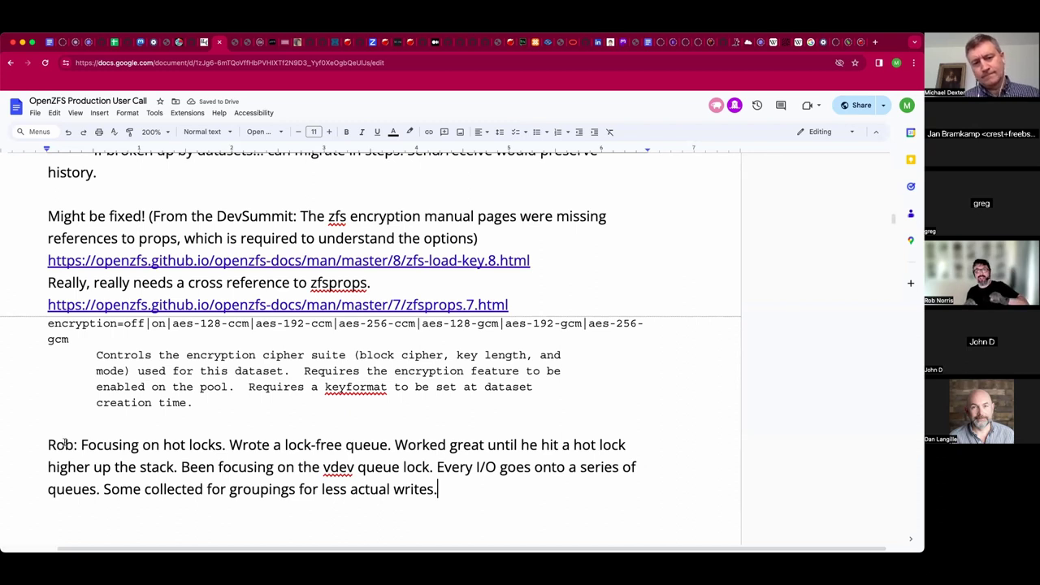
# Append 'Lock held on the device until done... "white hot when busy".' to the hot-locks note.
pyautogui.scroll(-1, 64, 442)
pyautogui.scroll(-1, 65, 442)
pyautogui.scroll(-1, 64, 442)
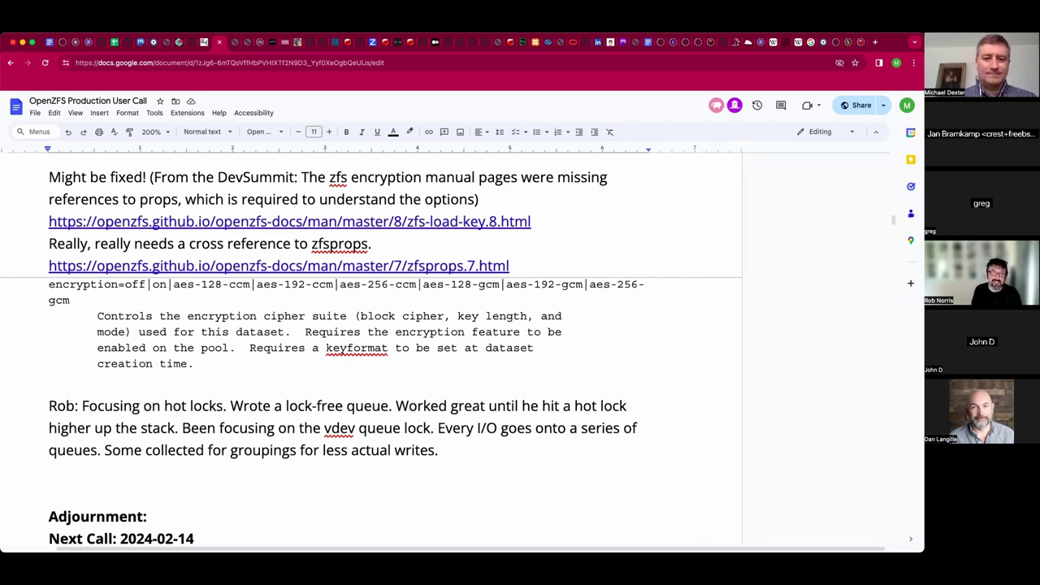
pyautogui.write('Lock ')
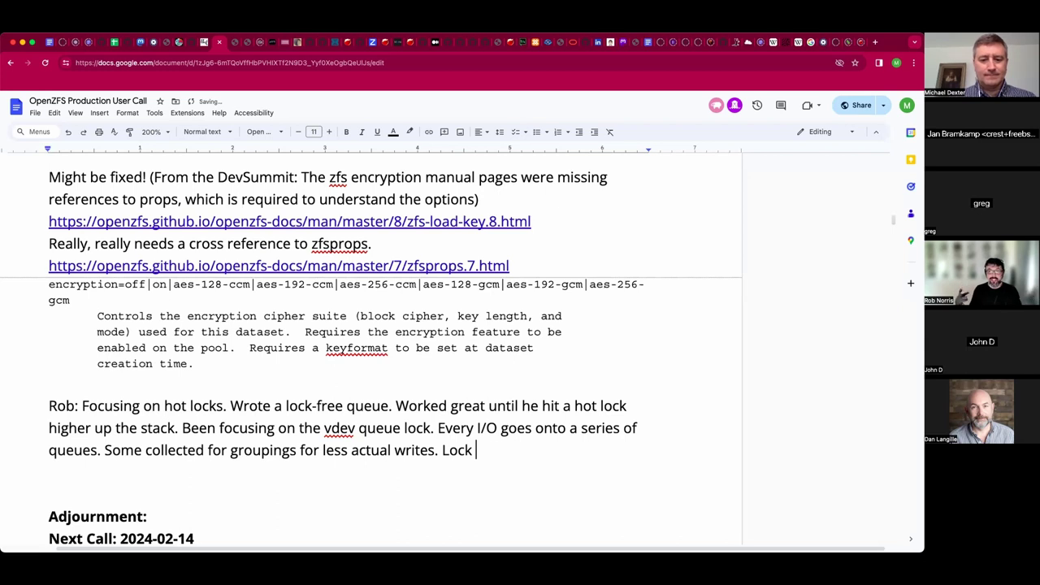
pyautogui.write('held on the device utnil')
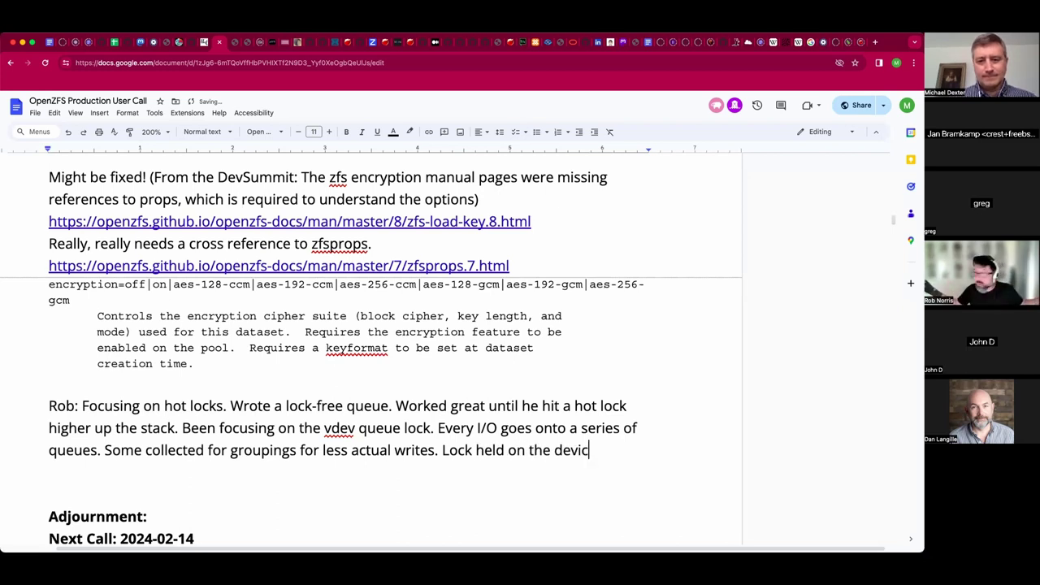
pyautogui.press('BackSpace')
pyautogui.press('BackSpace')
pyautogui.press('BackSpace')
pyautogui.press('BackSpace')
pyautogui.write('nt')
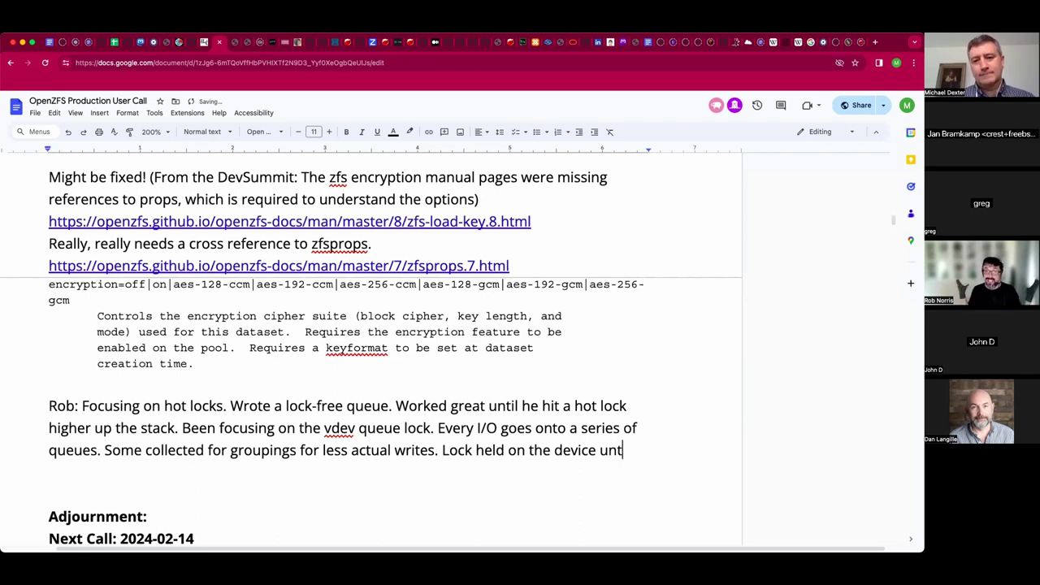
pyautogui.write('il done.')
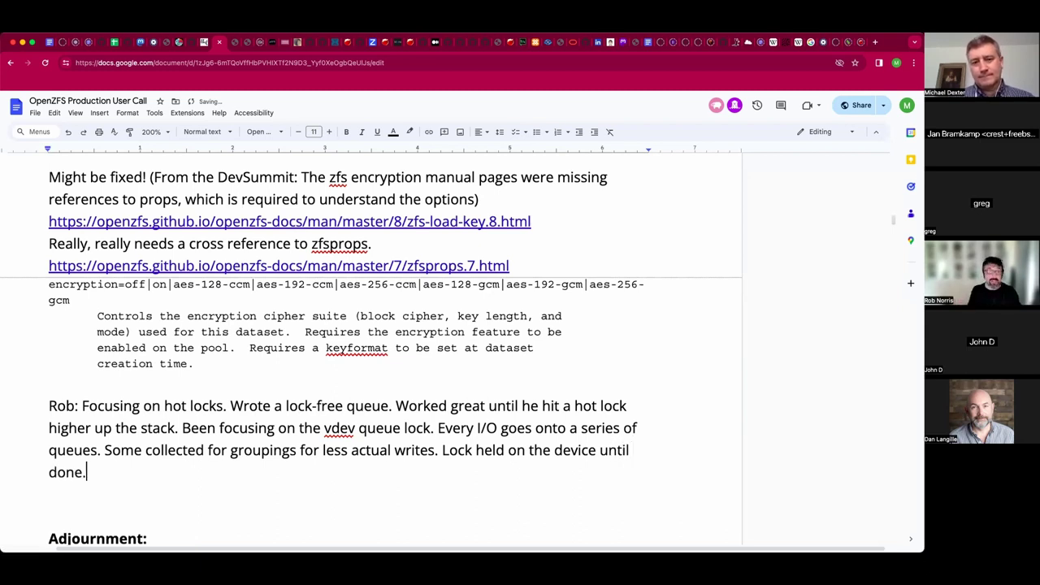
pyautogui.write('.. ')
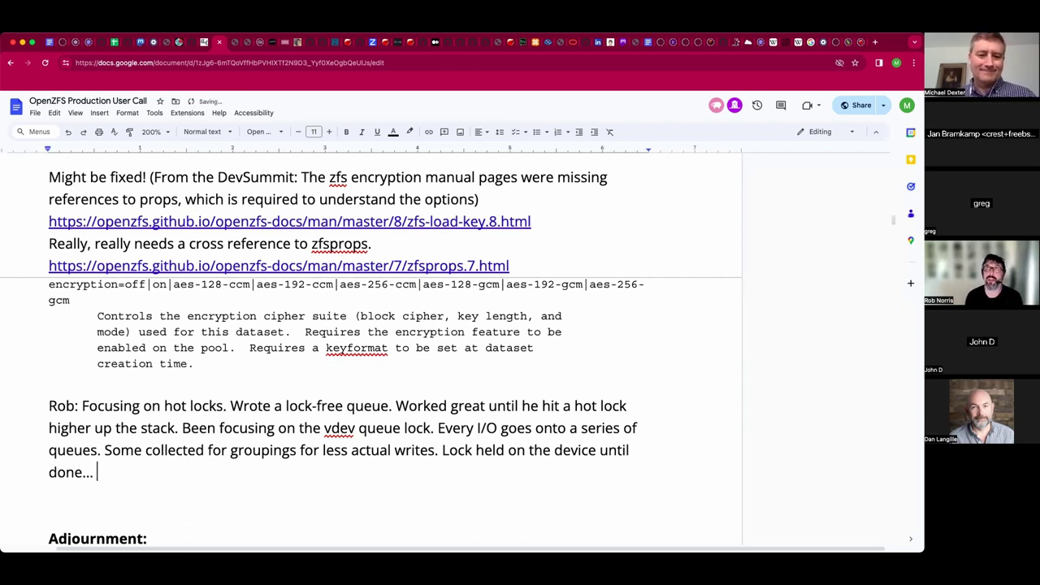
pyautogui.write('"whit')
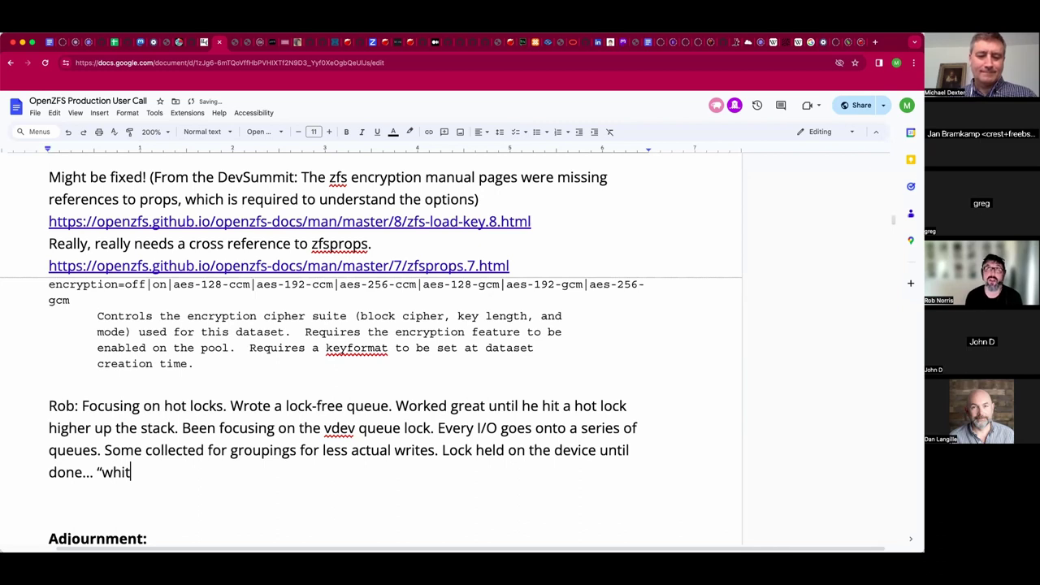
pyautogui.write('e hot when busy".')
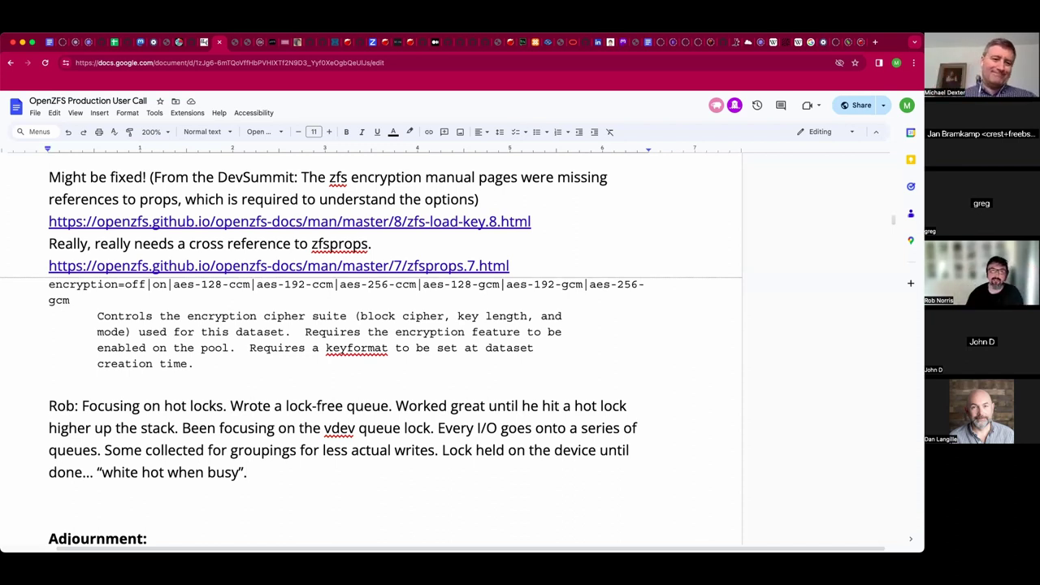
# Add 'Have not removed the global lock yet.', trimming the ellipsis to one period.
pyautogui.write('Have not removed the global lock yet...')
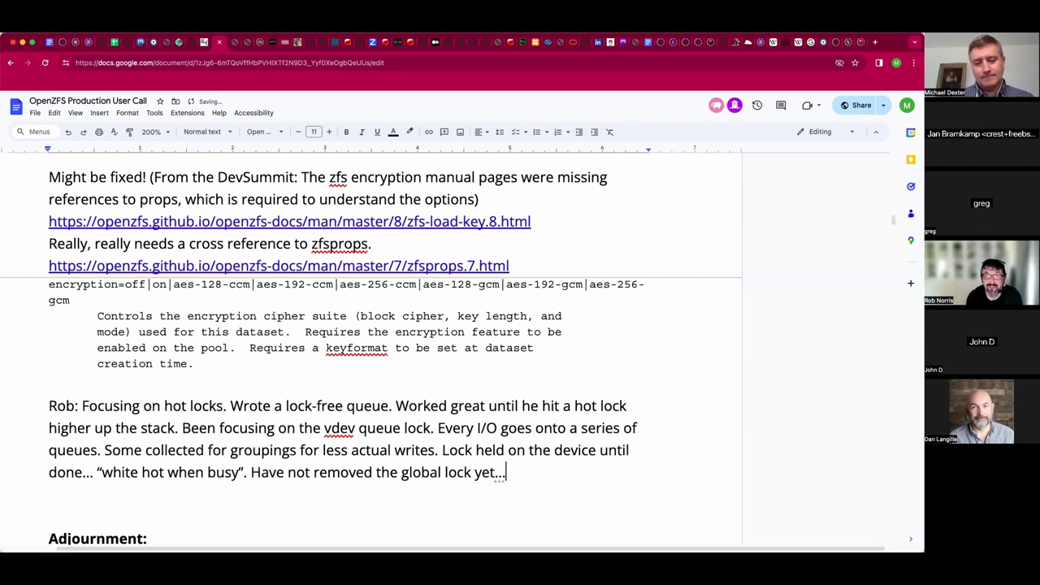
pyautogui.press('BackSpace')
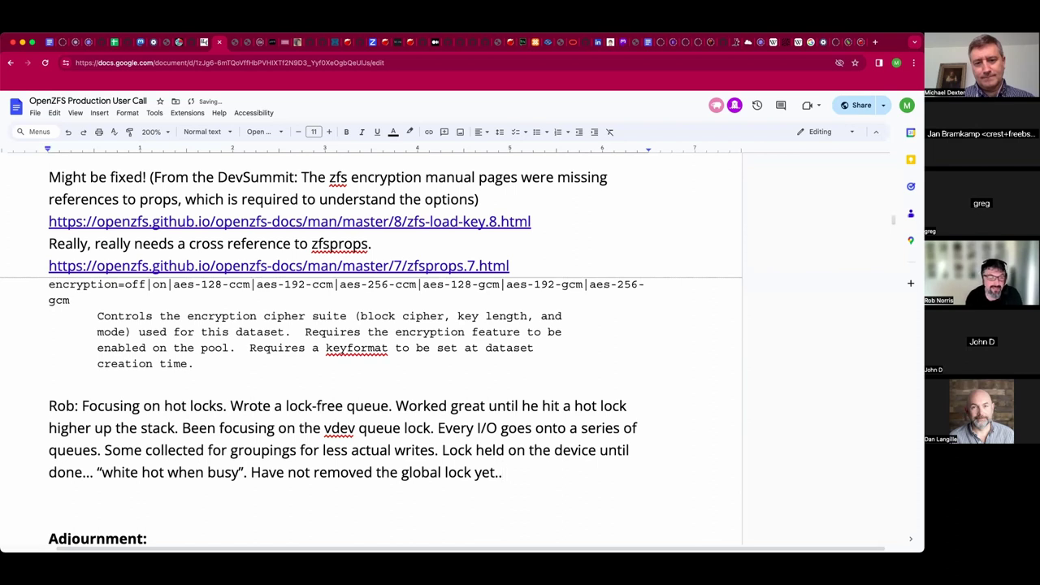
pyautogui.press('BackSpace')
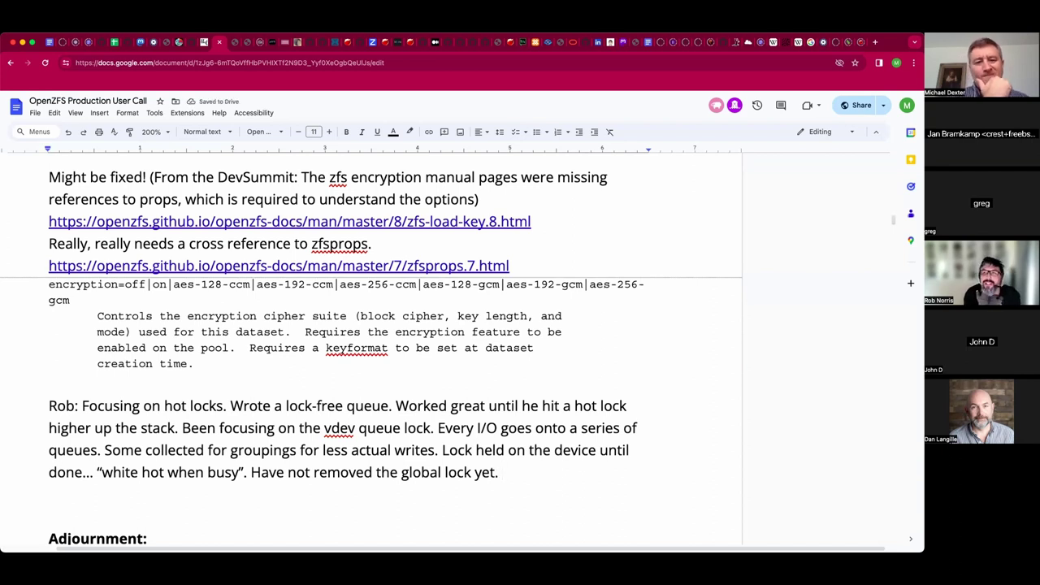
pyautogui.scroll(-1, 371, 351)
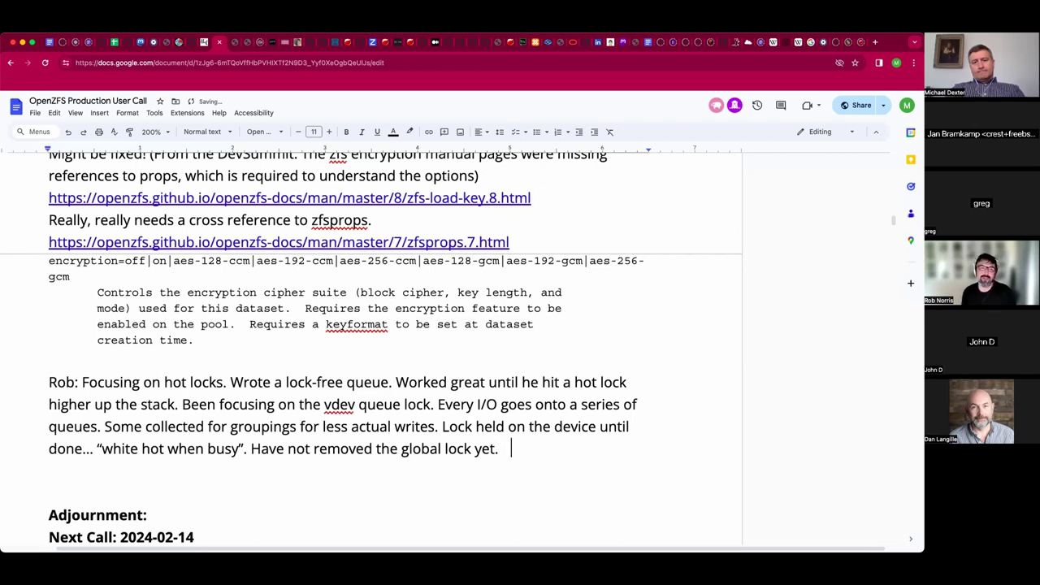
# End the hot-locks note with a period and start an indented sub-note line beneath it.
pyautogui.press('BackSpace')
pyautogui.press('BackSpace')
pyautogui.write('.')
pyautogui.press('Return')
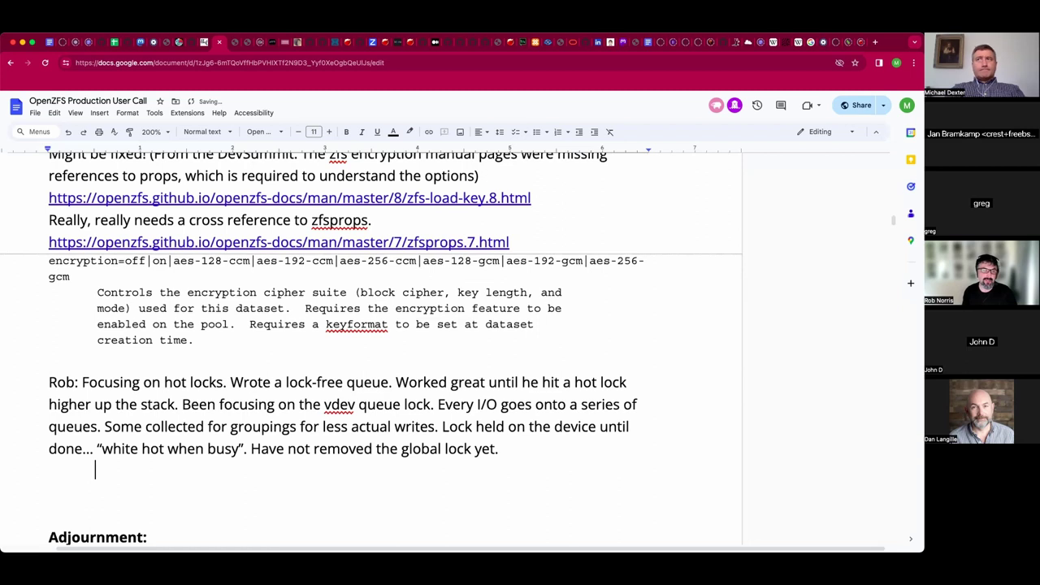
pyautogui.press('Tab')
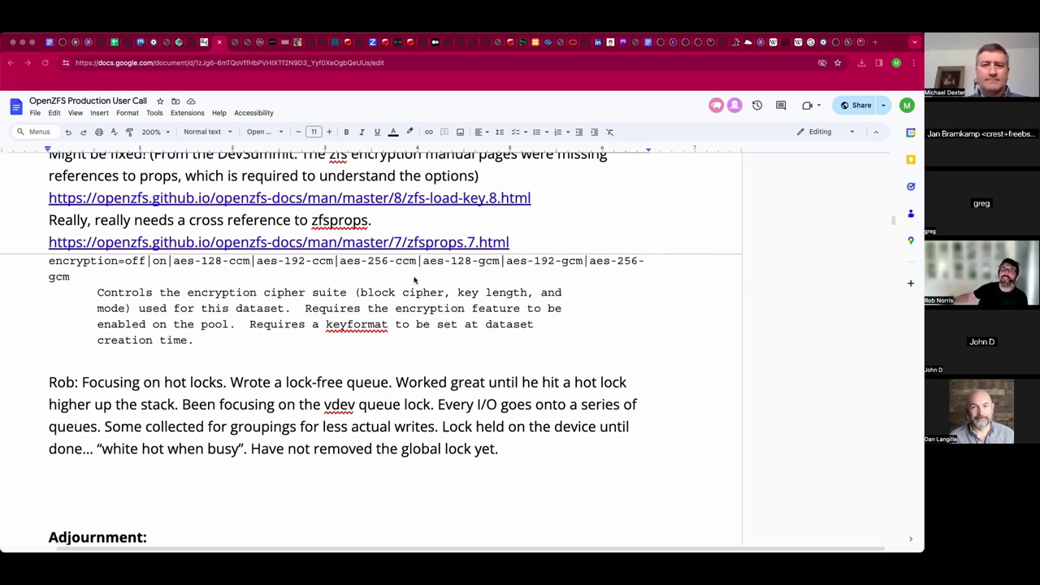
pyautogui.scroll(-1, 423, 319)
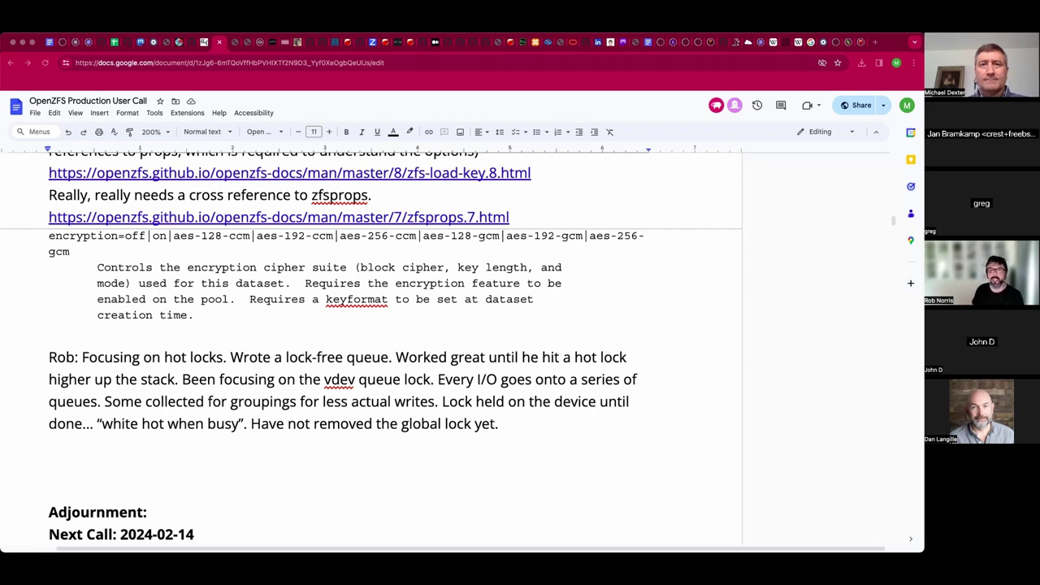
pyautogui.scroll(-1, 371, 346)
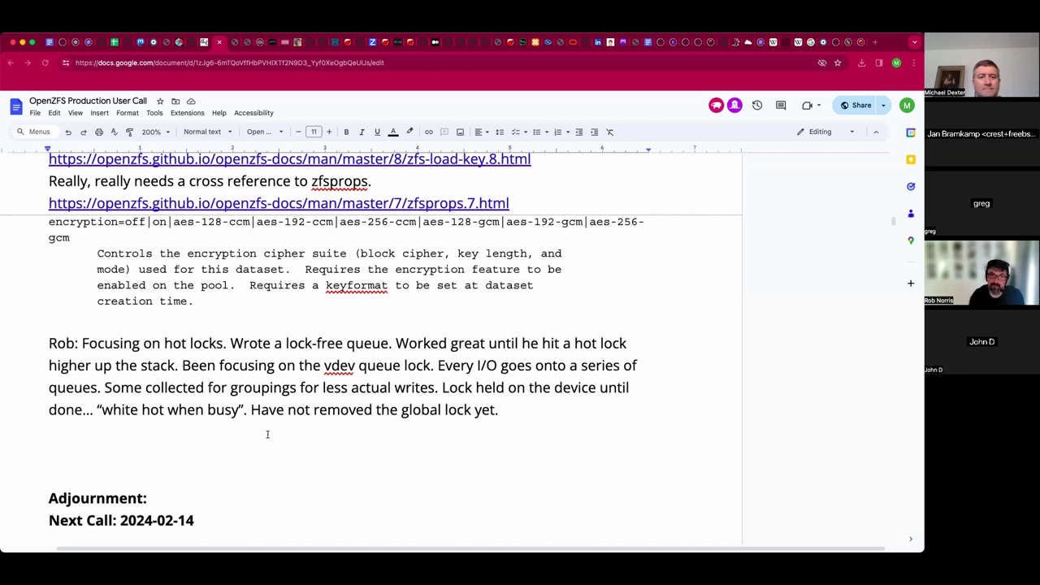
# Add an unindented 'Open discussion and education.' line, fixing 'educadtoin' with the spelling suggestion.
pyautogui.press('BackSpace')
pyautogui.press('Return')
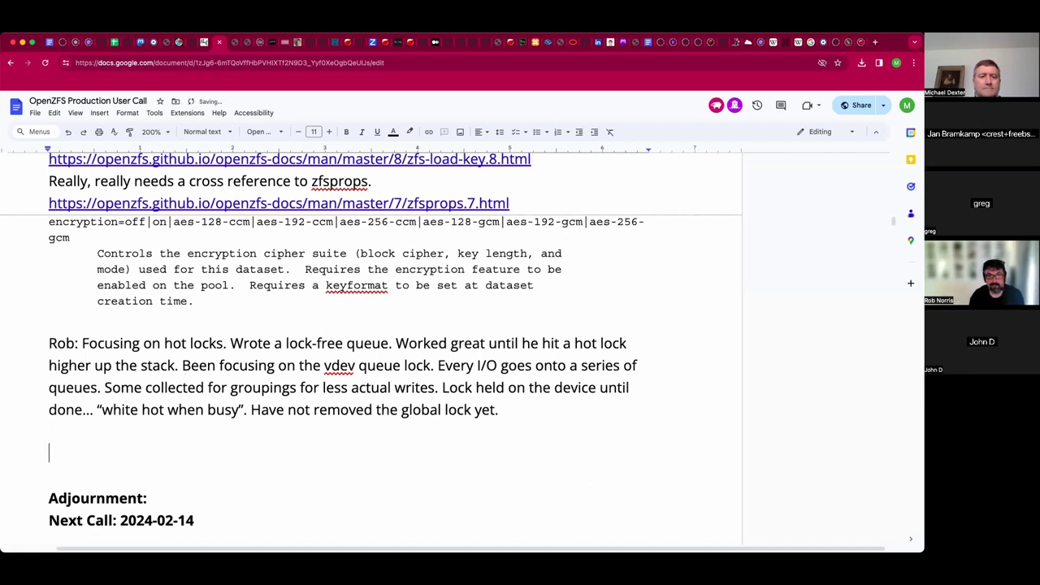
pyautogui.write('Open discussi')
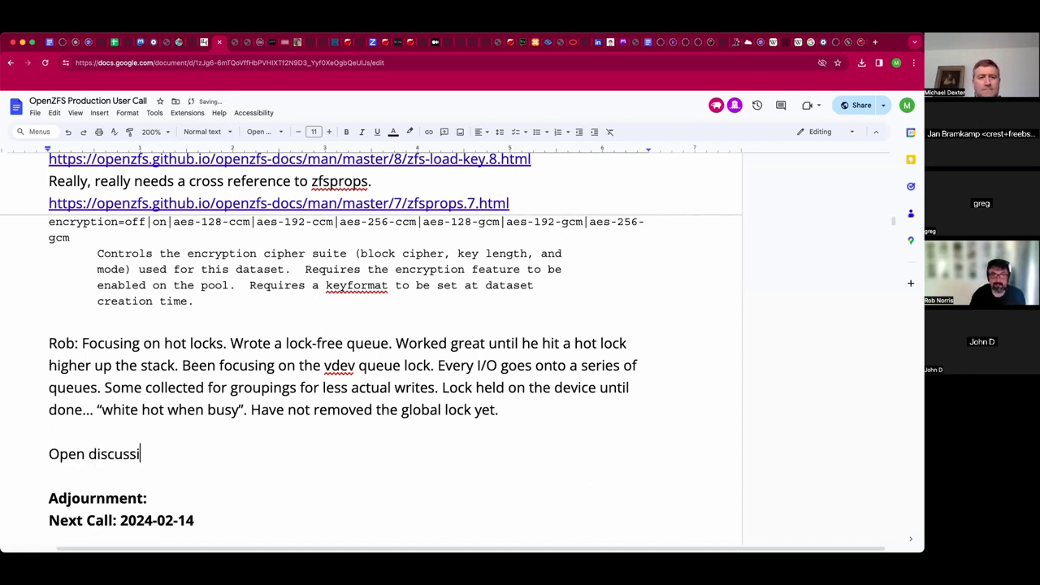
pyautogui.write('on')
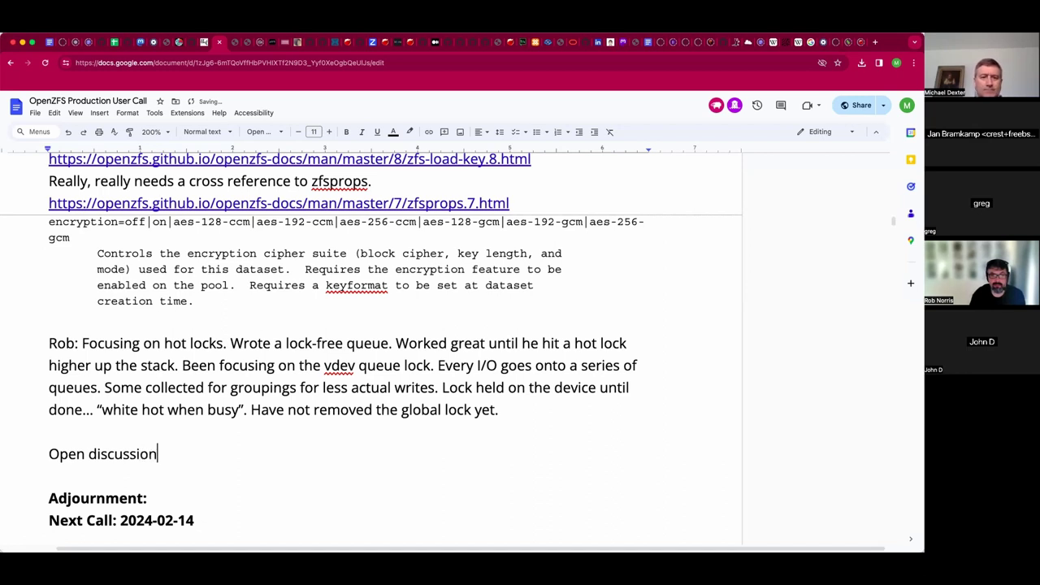
pyautogui.write(' and educadtoin.')
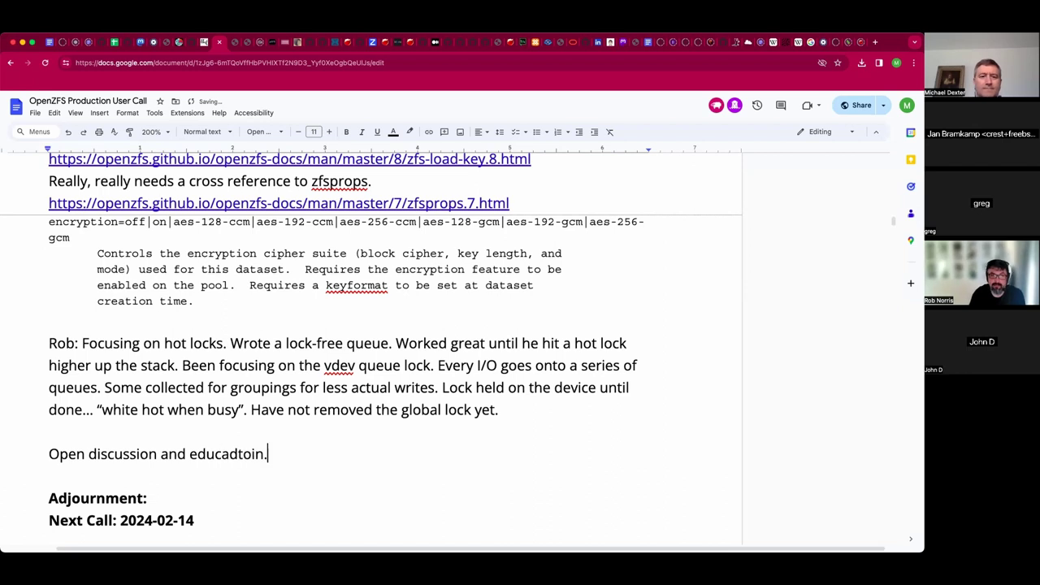
pyautogui.press('BackSpace')
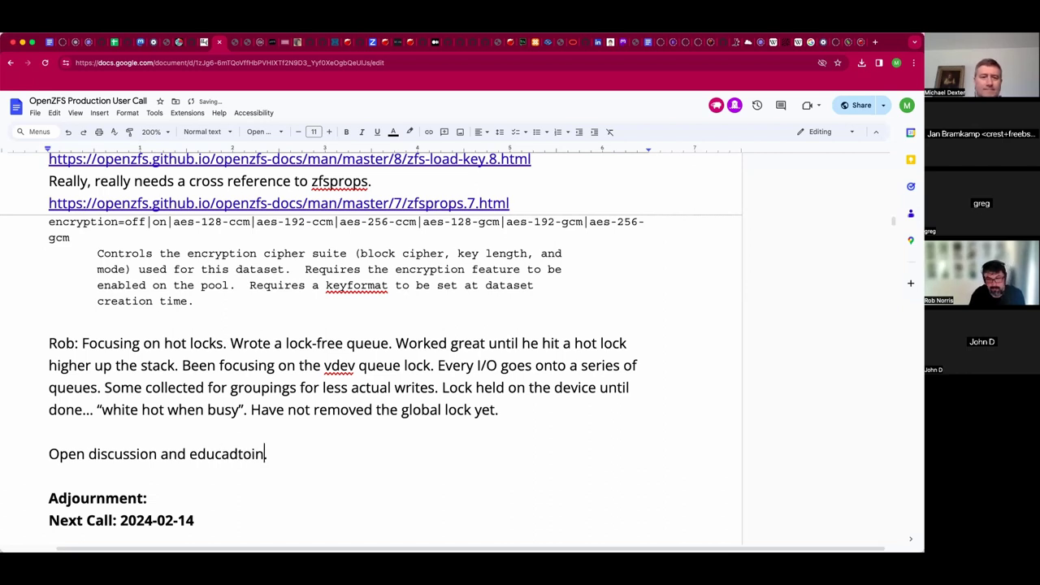
pyautogui.click(236, 452)
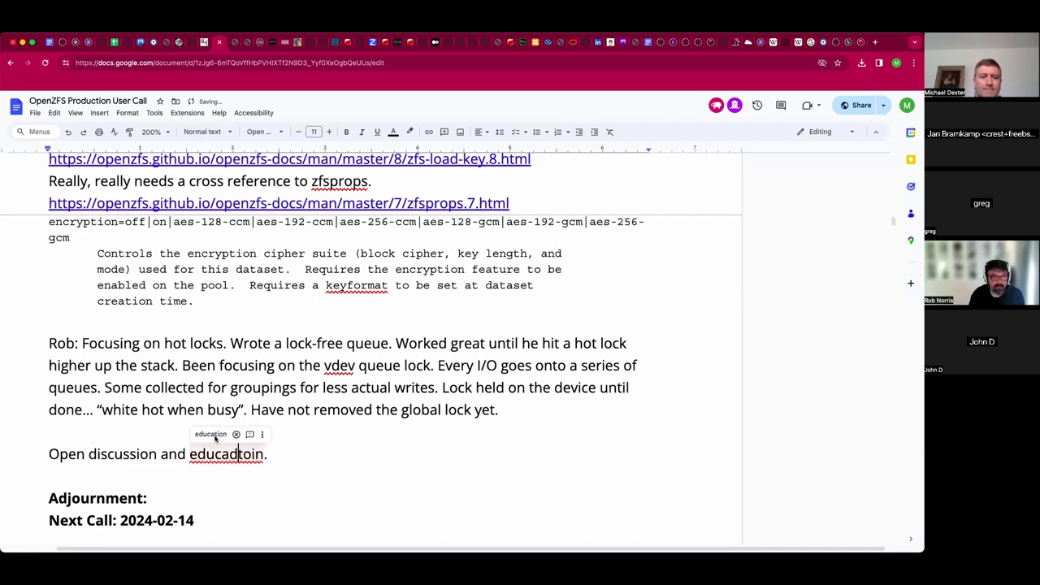
pyautogui.click(211, 434)
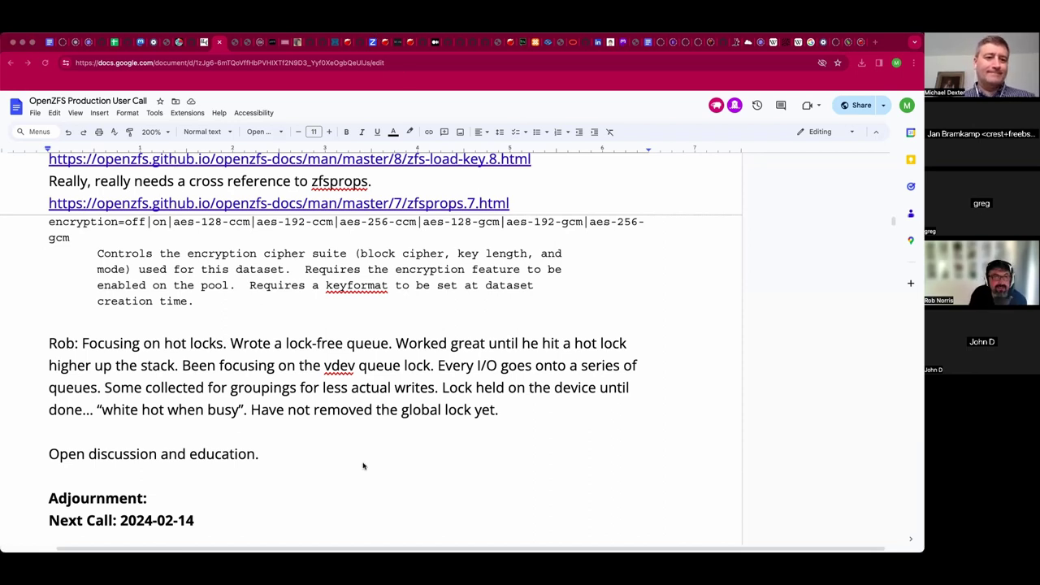
# Fill in the Adjournment line as '2:3 PM Pacific / 22:3 UTC'.
pyautogui.click(311, 499)
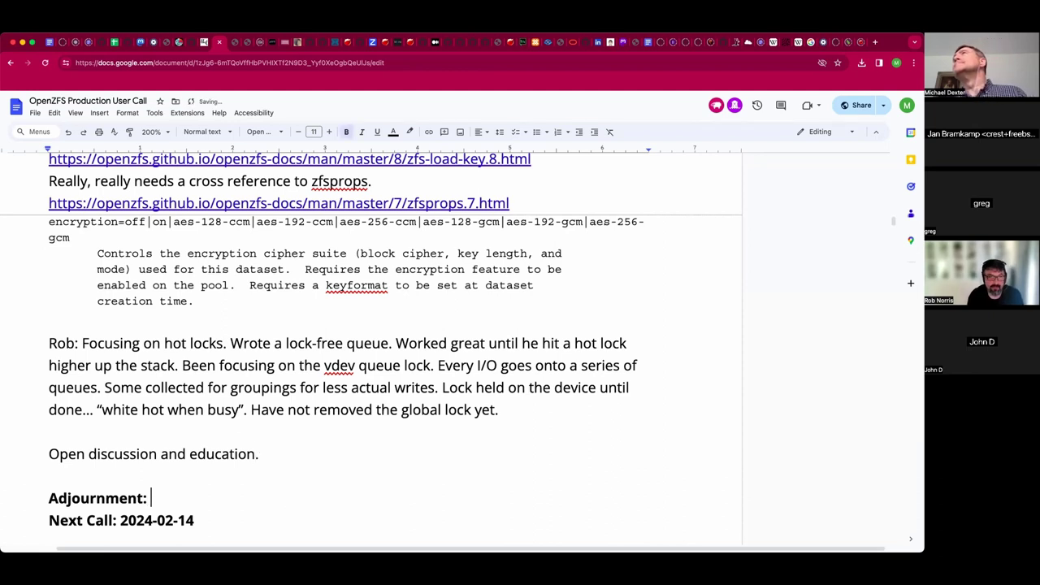
pyautogui.write('2:3 PM M')
pyautogui.press('BackSpace')
pyautogui.write('Pacific /')
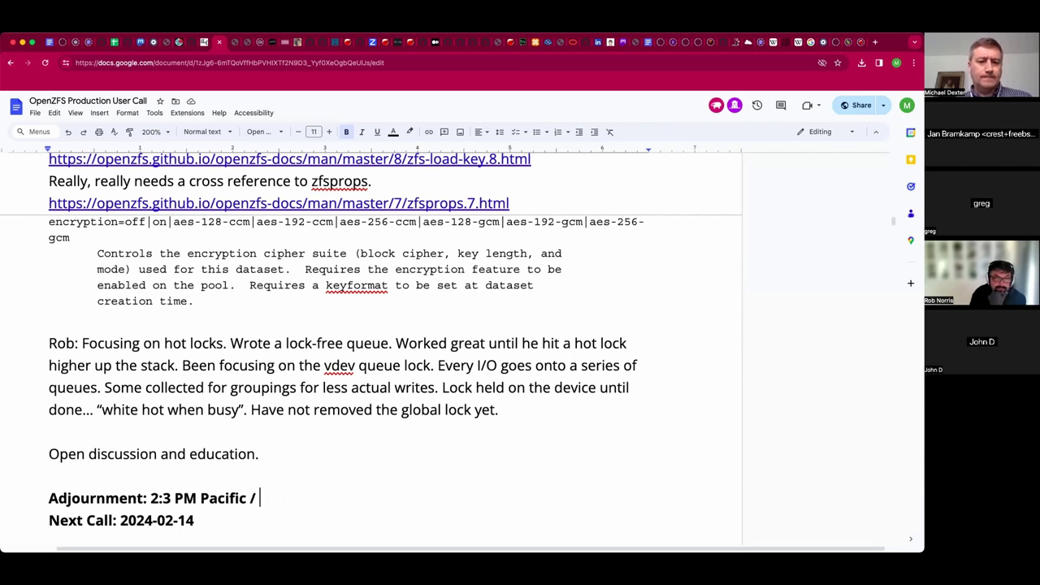
pyautogui.write('22:3 UTC')
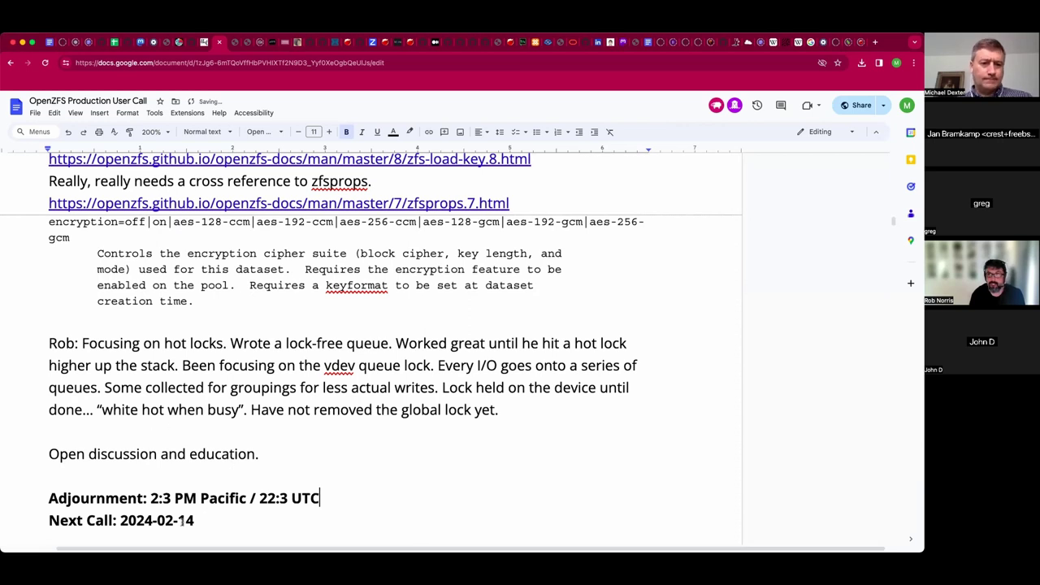
# Add 'Q: State of tuning for spinning disks and NVMe on the same system.' above Adjournment.
pyautogui.click(165, 493)
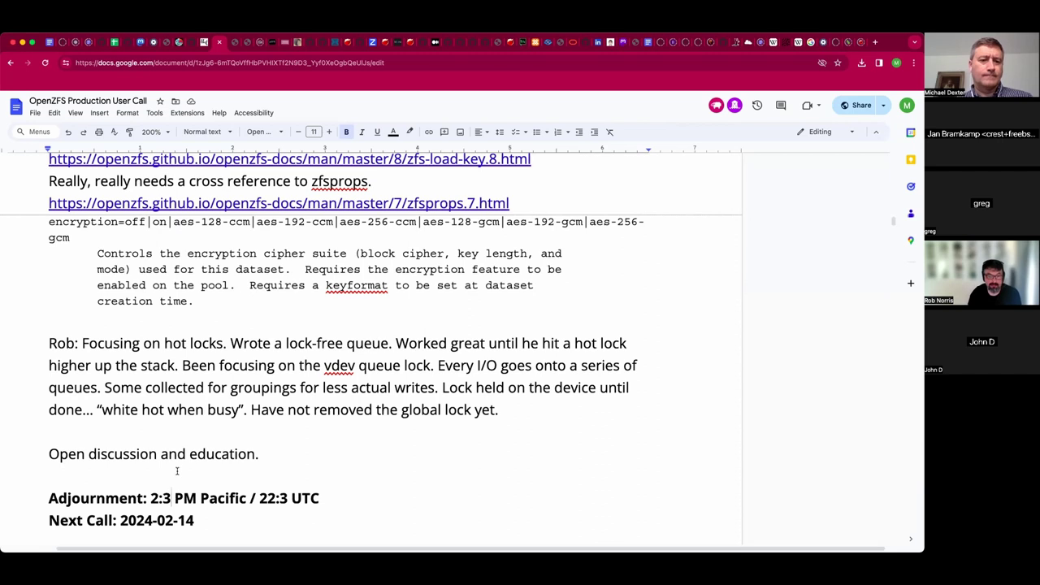
pyautogui.doubleClick(176, 472)
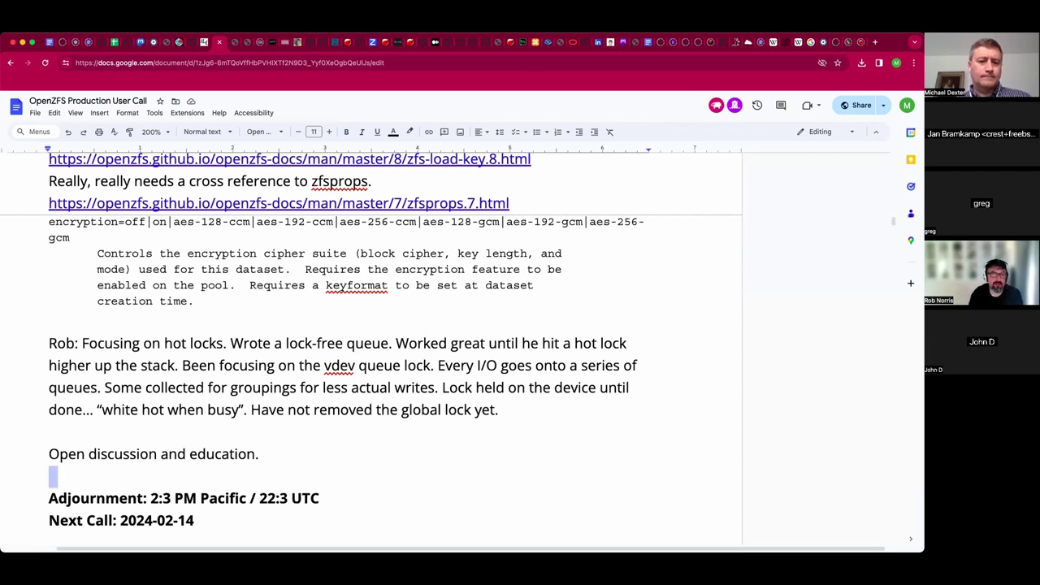
pyautogui.press('Return')
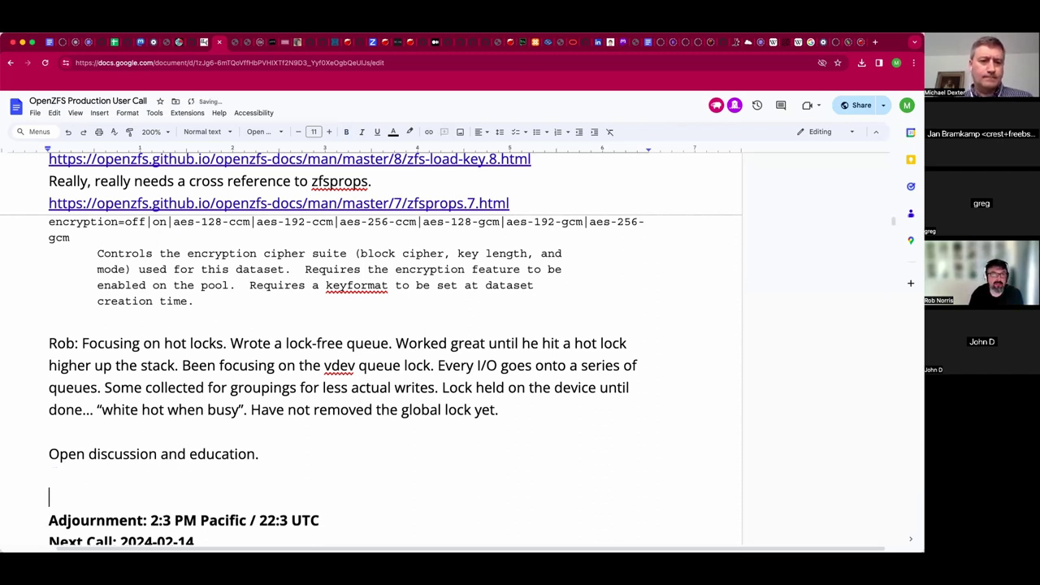
pyautogui.write('Q: ')
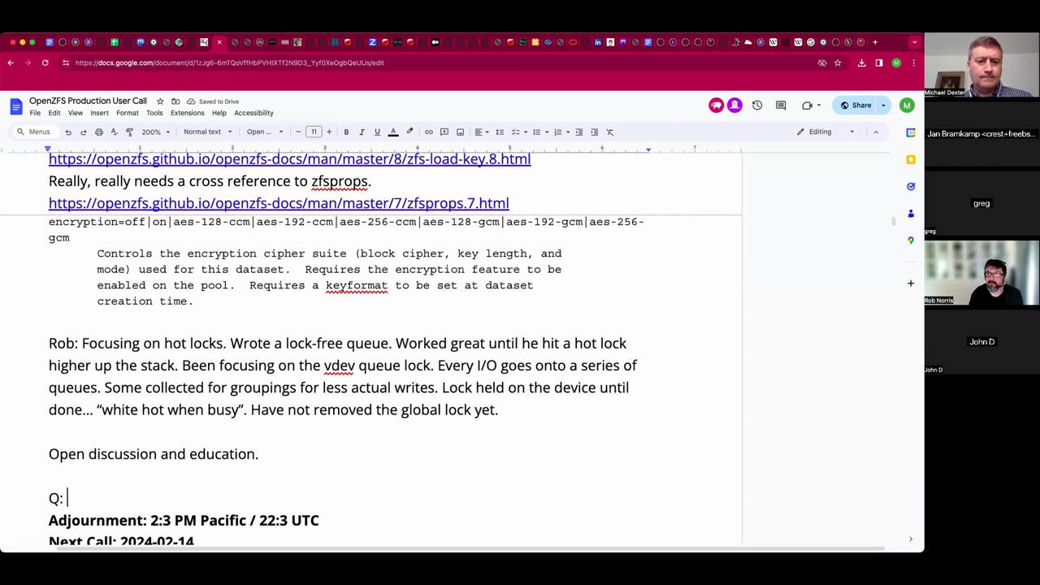
pyautogui.write('Stage')
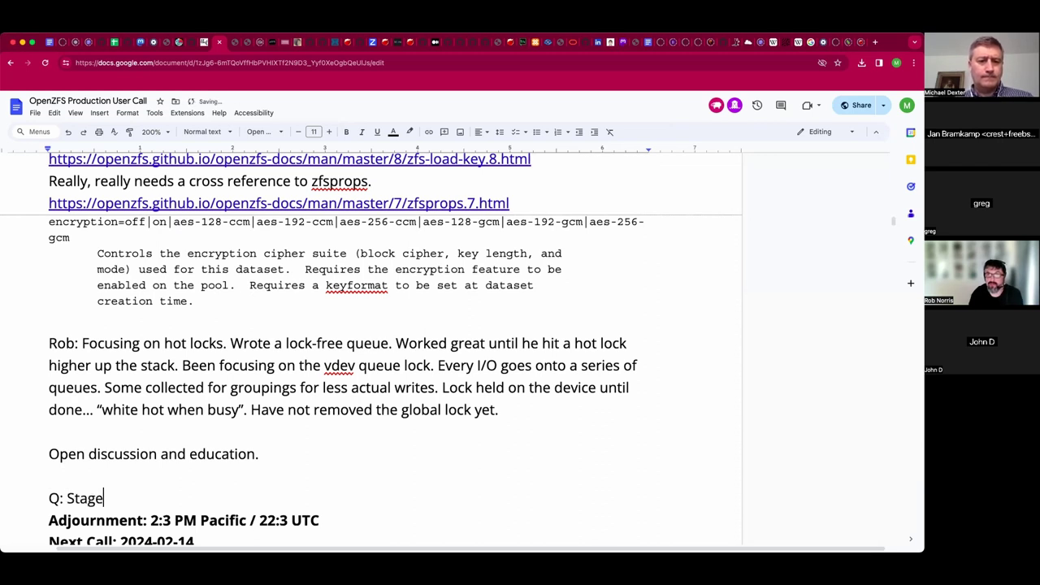
pyautogui.write(' of')
pyautogui.press('Return')
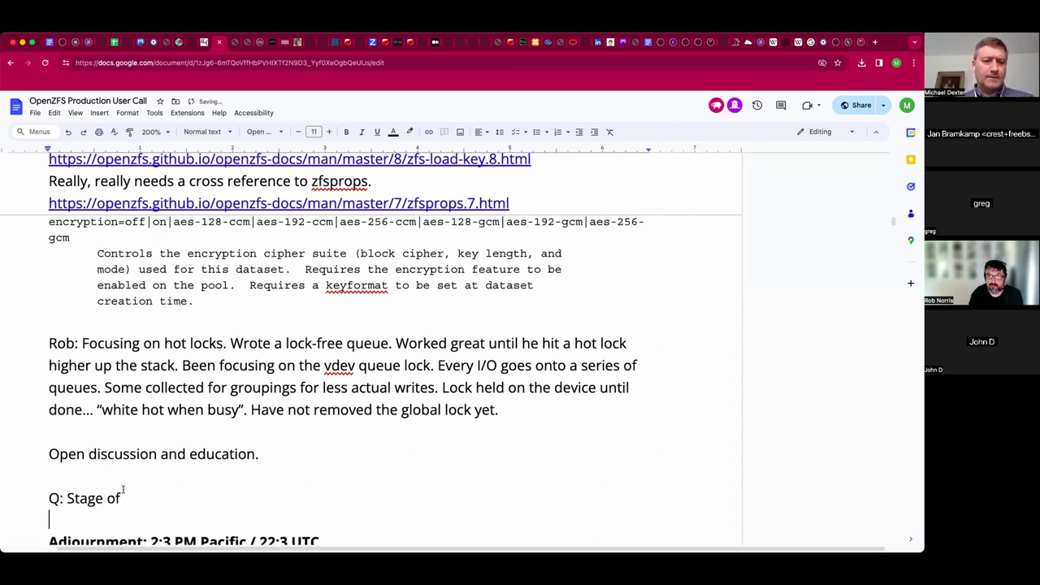
pyautogui.doubleClick(86, 498)
pyautogui.hotkey('shift', 'Right')
pyautogui.write('t')
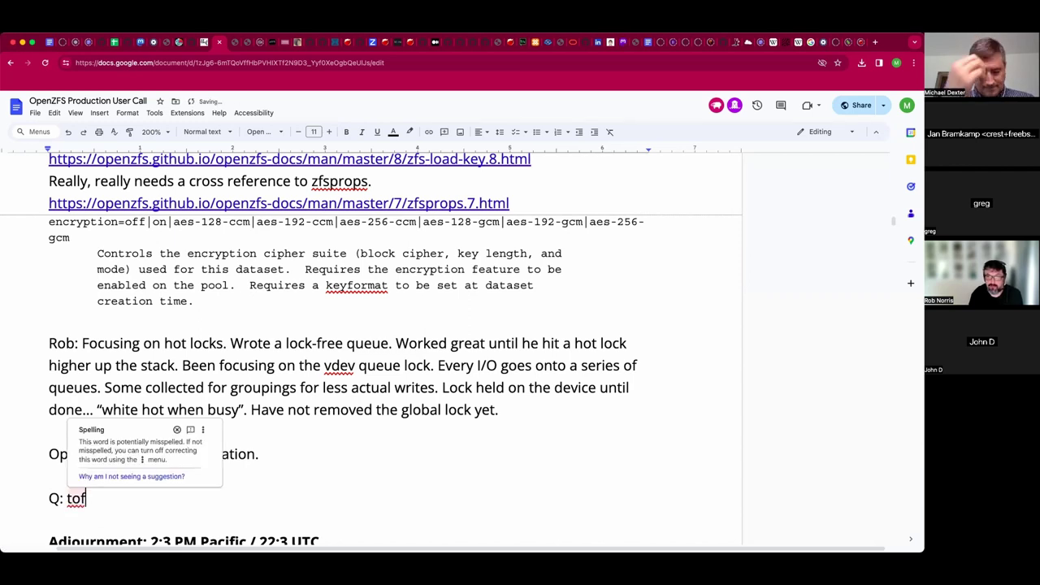
pyautogui.press('BackSpace')
pyautogui.press('BackSpace')
pyautogui.press('BackSpace')
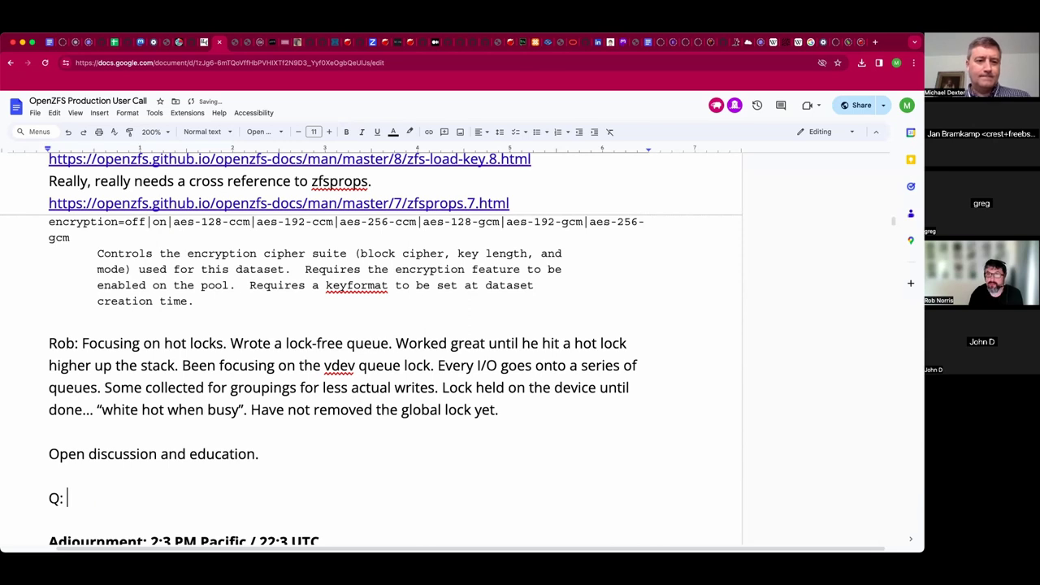
pyautogui.write('State o')
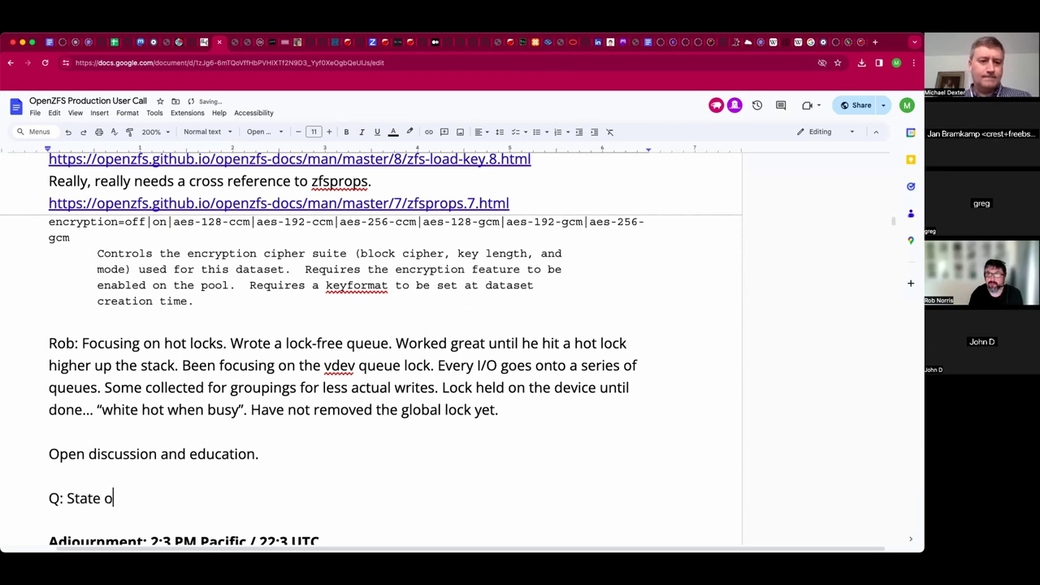
pyautogui.write('f')
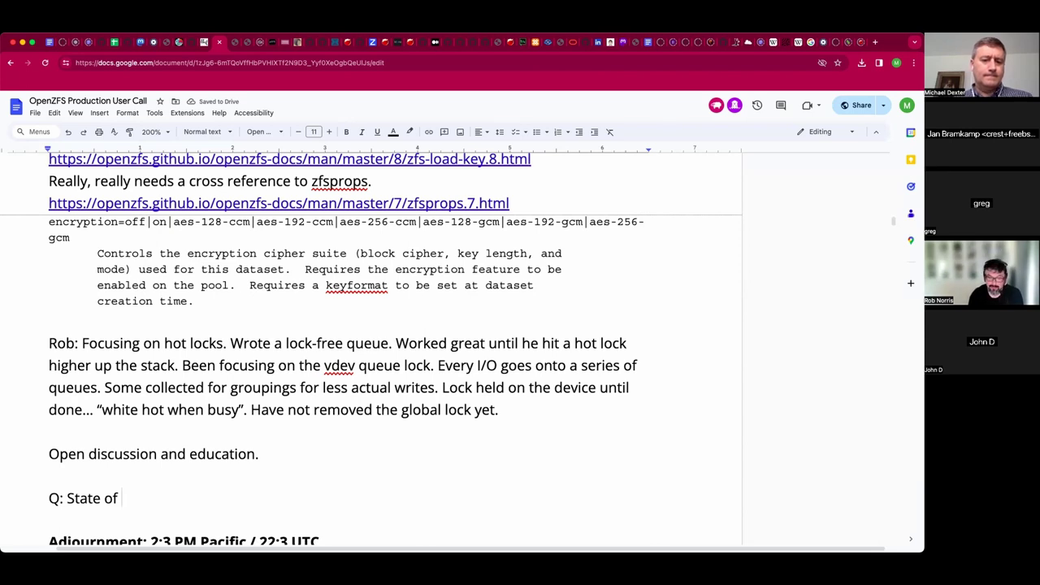
pyautogui.write(' tuning for')
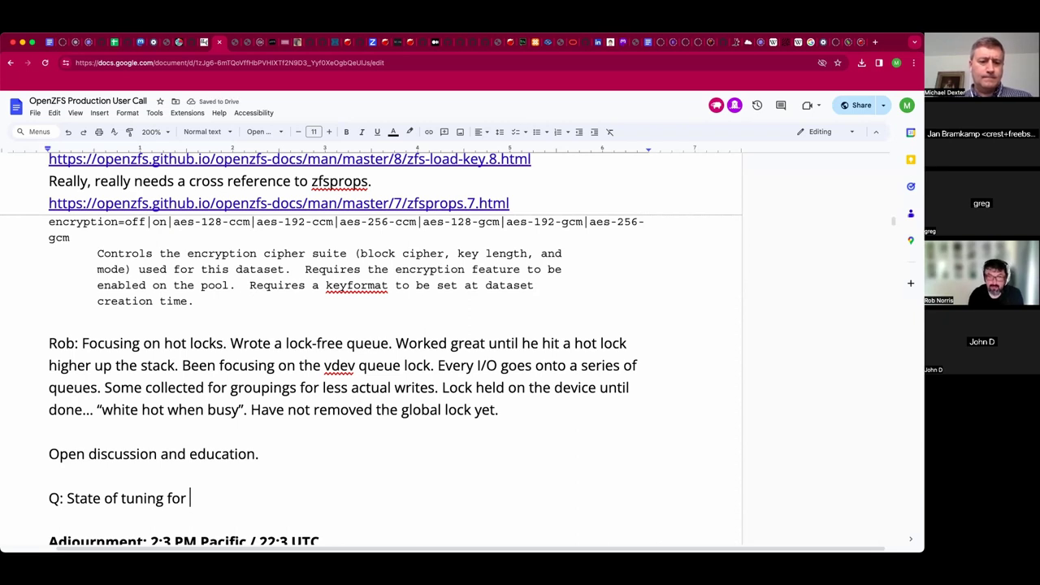
pyautogui.write('spinning and')
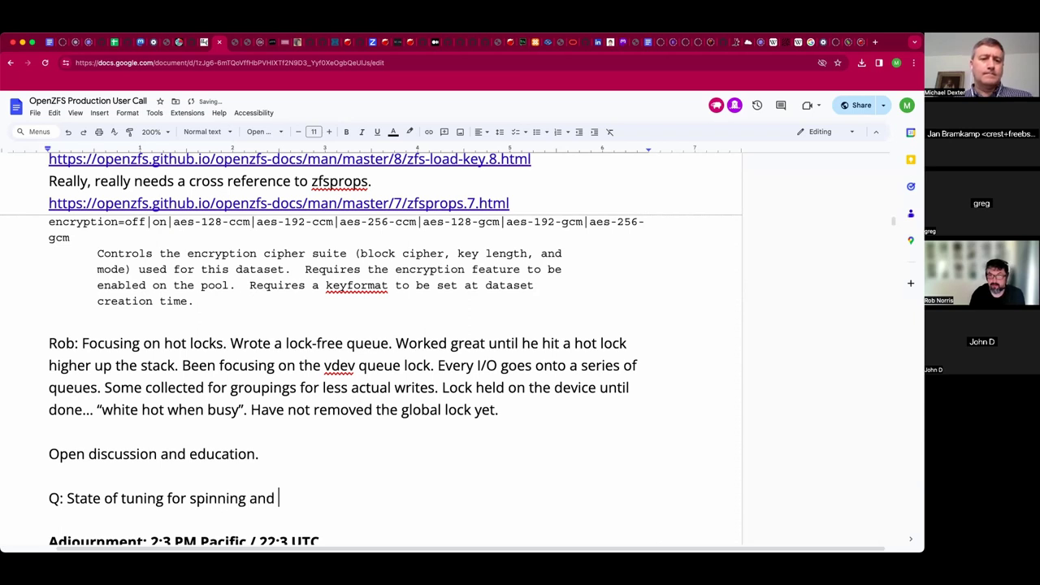
pyautogui.press('BackSpace')
pyautogui.press('BackSpace')
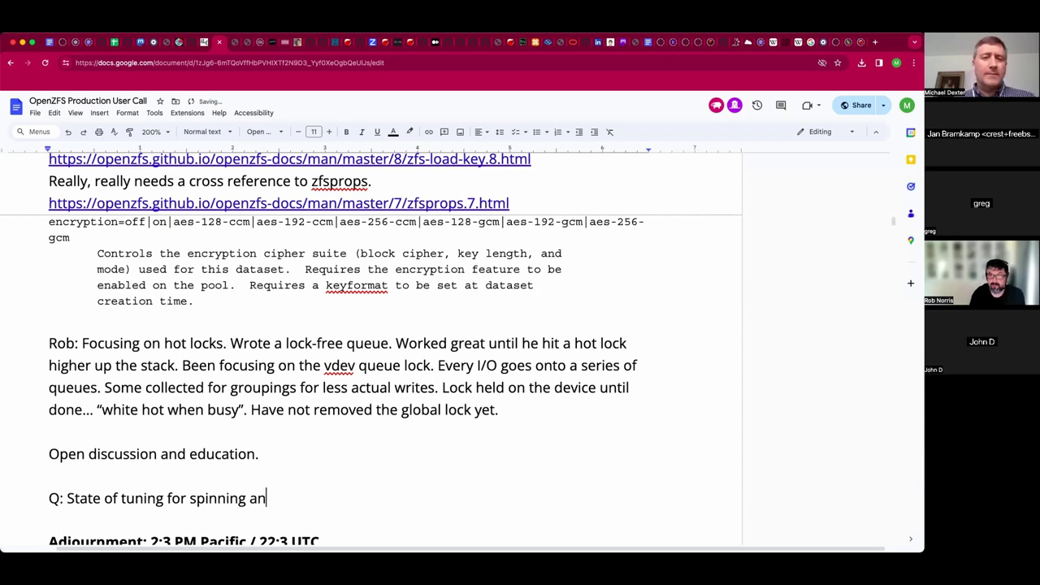
pyautogui.press('BackSpace')
pyautogui.press('BackSpace')
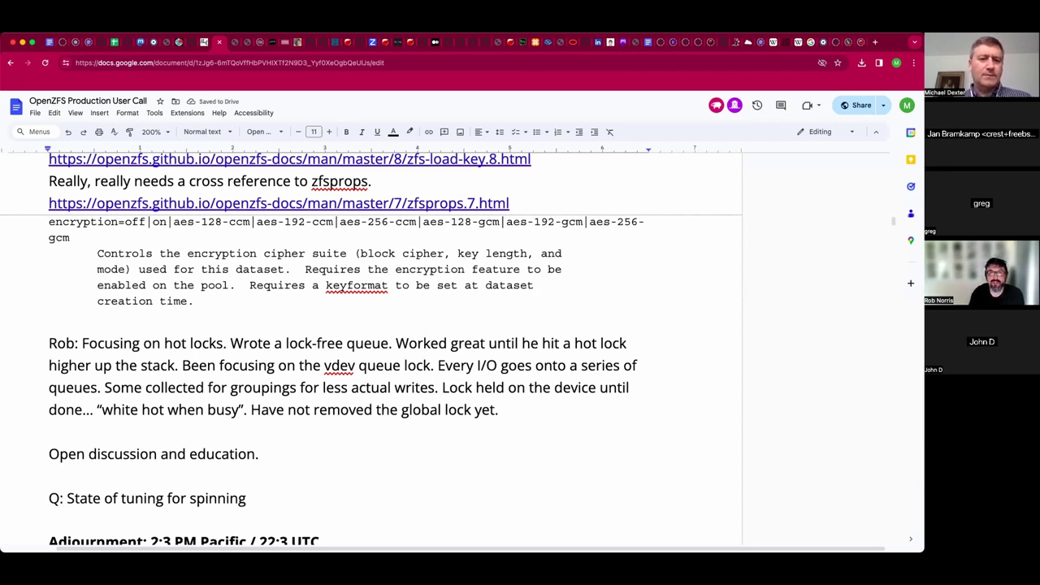
pyautogui.write('disks and NVMe on the ')
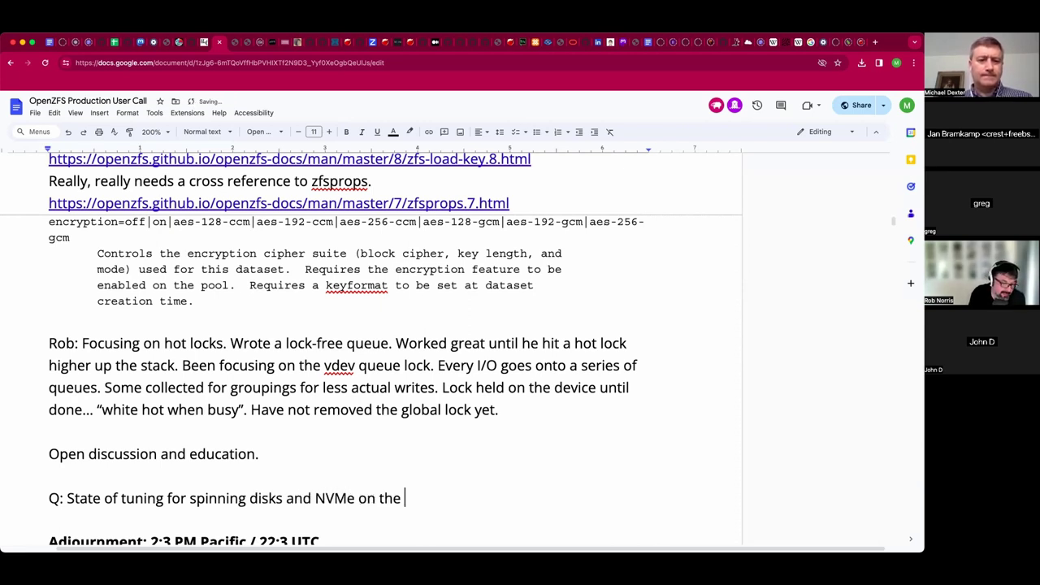
pyautogui.write('same system.')
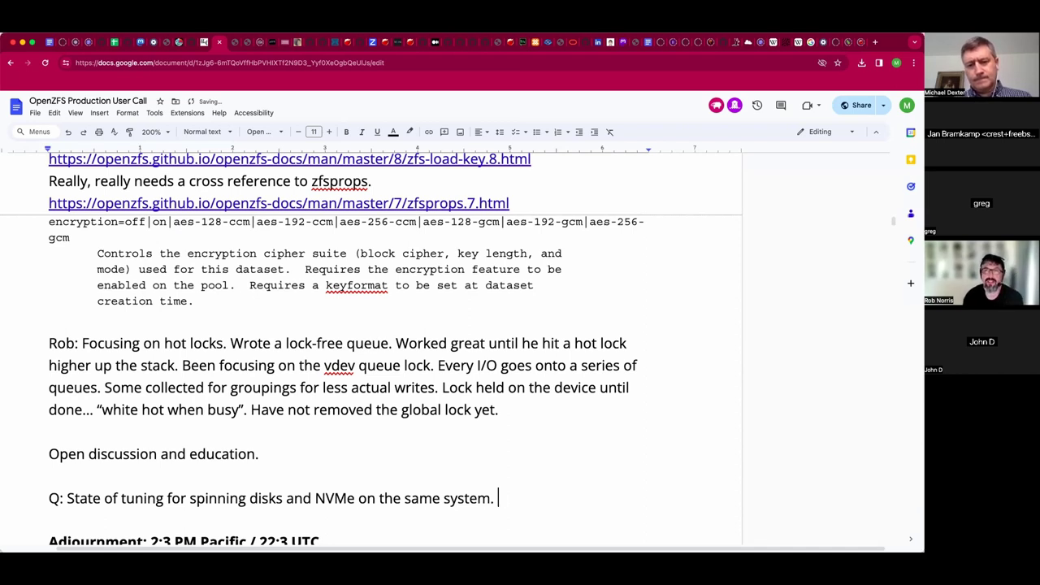
# Follow it with '(Classic issue with two pools in one system) Many tunables are still global/system wide.'.
pyautogui.write('(Classic issue with two tupes')
pyautogui.press('BackSpace')
pyautogui.press('BackSpace')
pyautogui.press('BackSpace')
pyautogui.press('BackSpace')
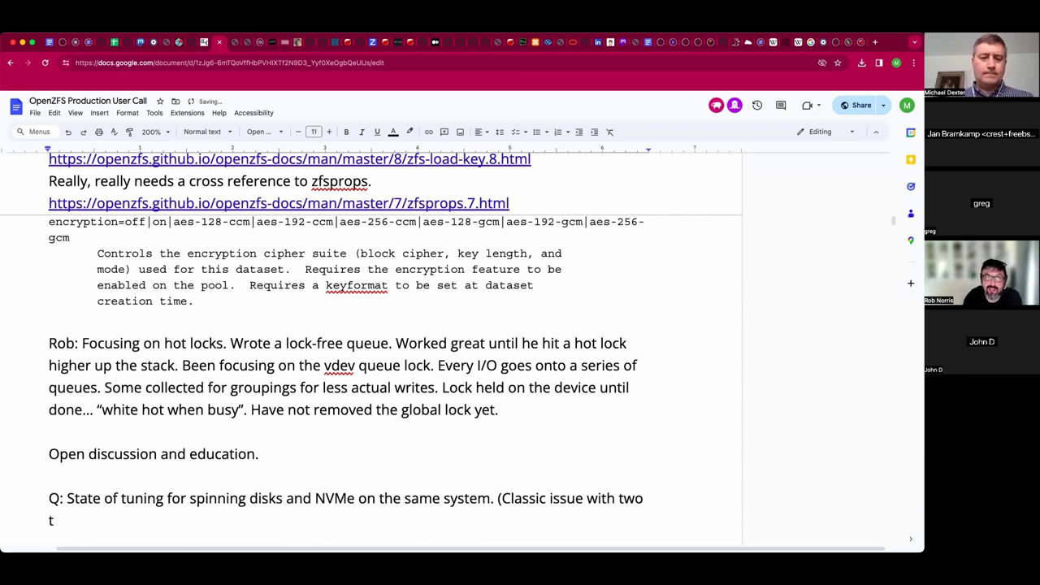
pyautogui.press('BackSpace')
pyautogui.write('pools in one ')
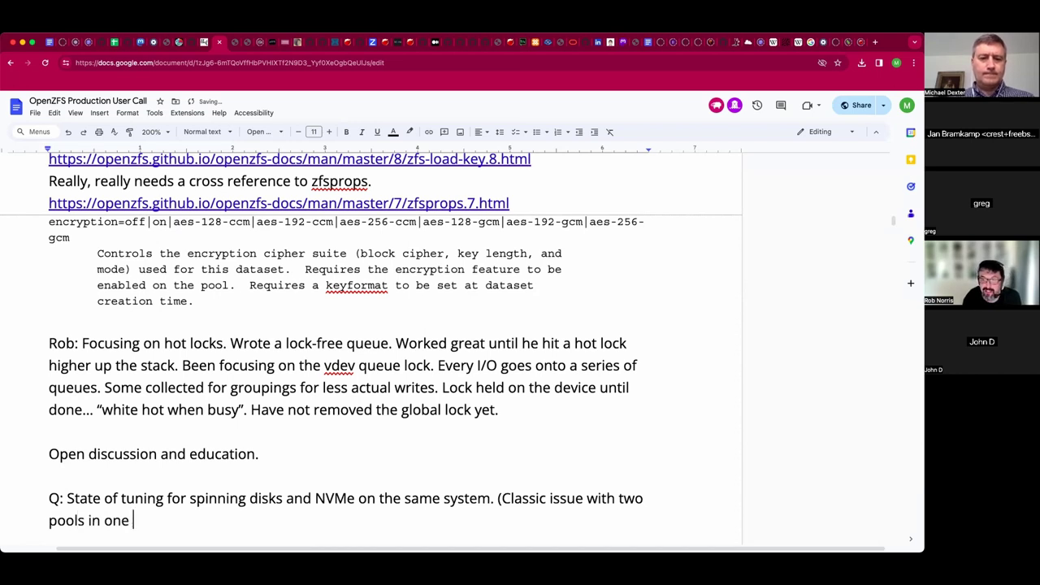
pyautogui.write('system)')
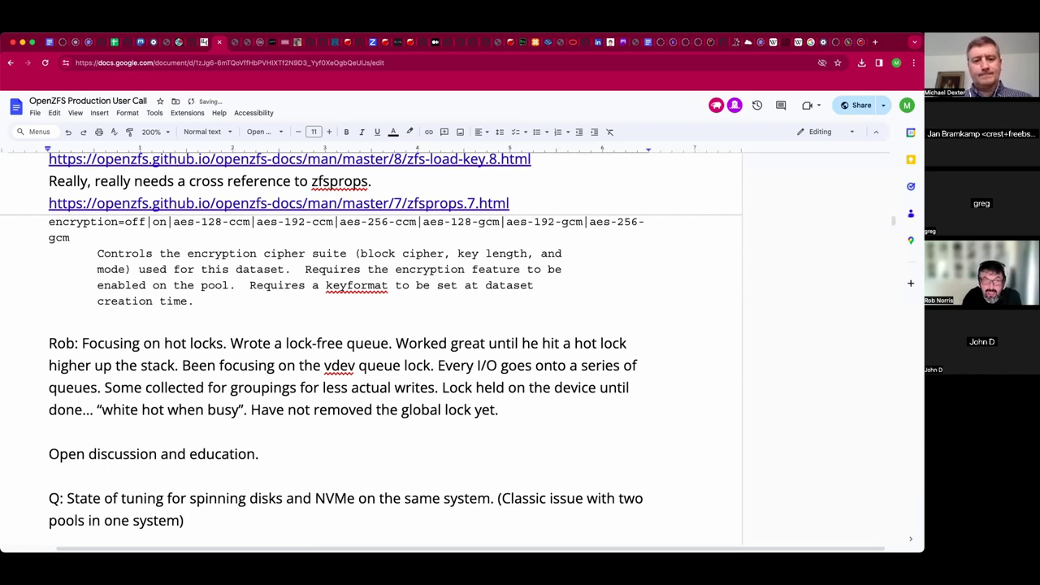
pyautogui.write(' Many tunables are still glo')
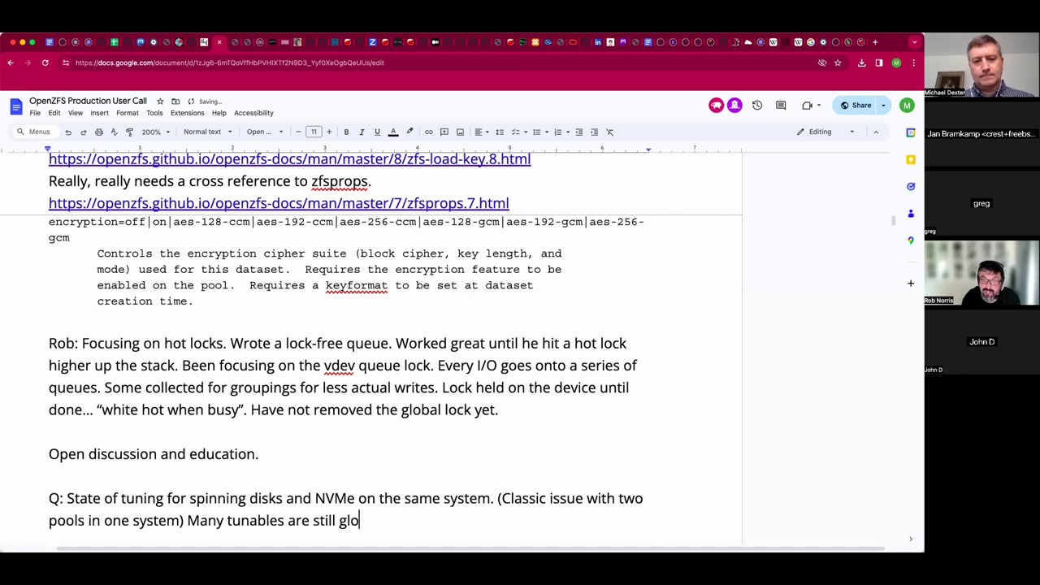
pyautogui.write('bal/')
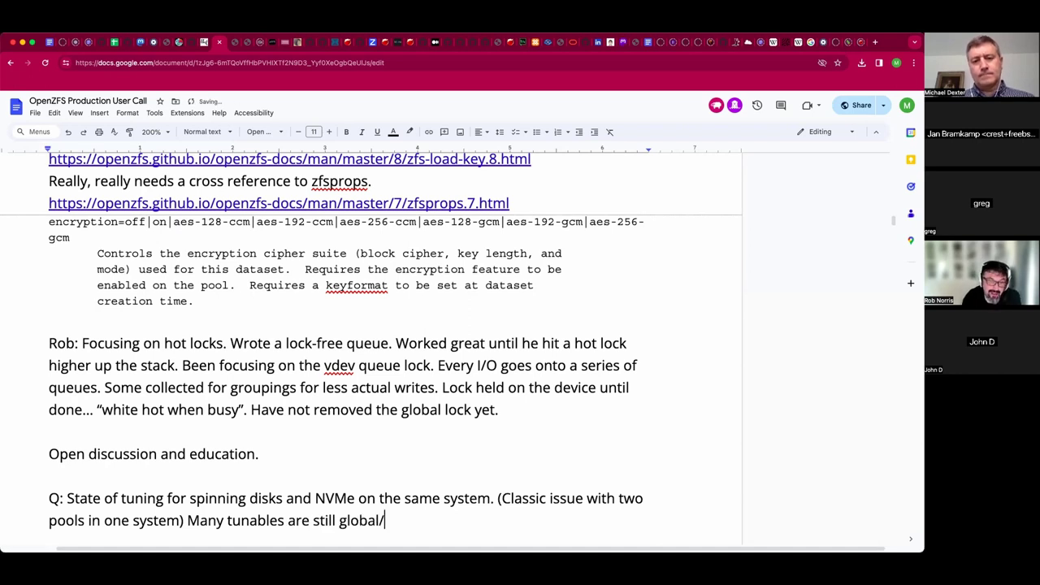
pyautogui.write('system witde.')
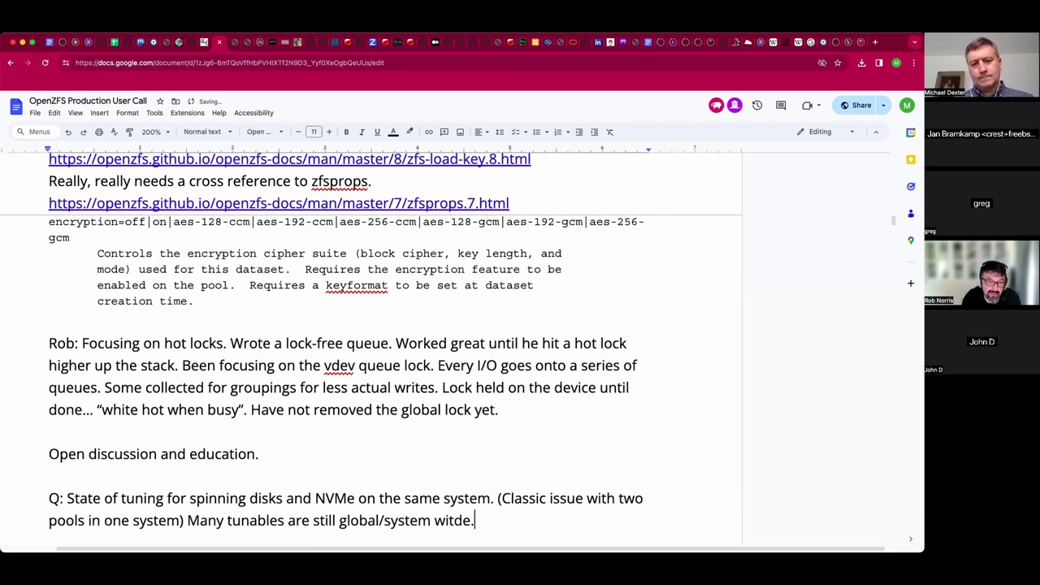
pyautogui.press('BackSpace')
pyautogui.press('BackSpace')
pyautogui.press('BackSpace')
pyautogui.press('BackSpace')
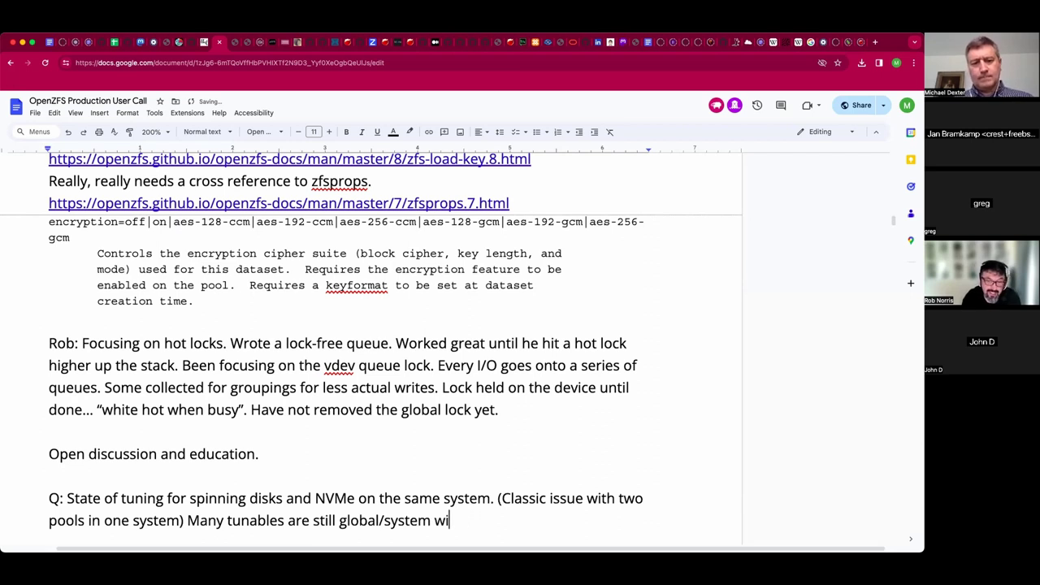
pyautogui.write('de.')
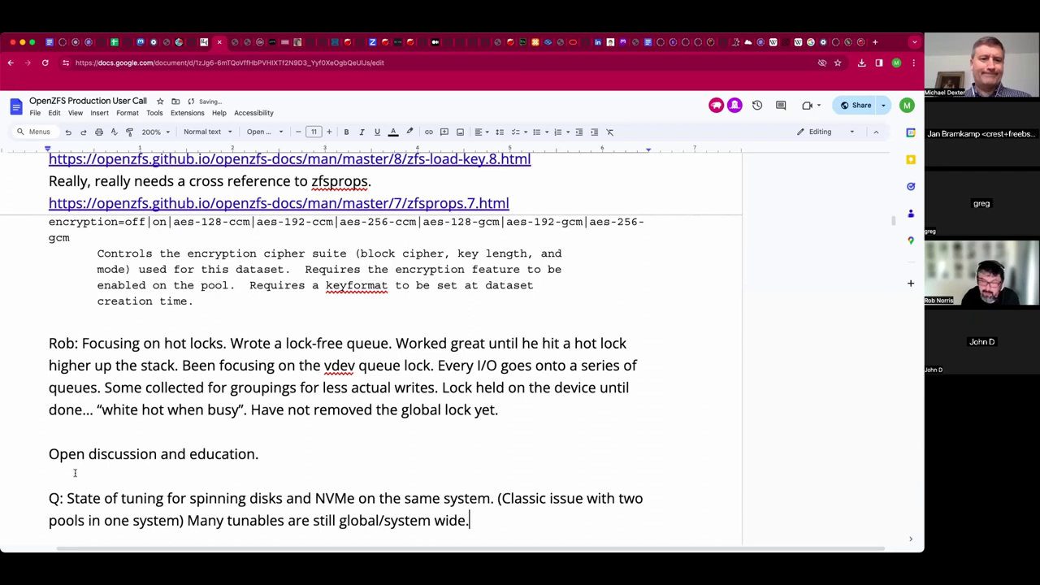
pyautogui.scroll(-1, 130, 363)
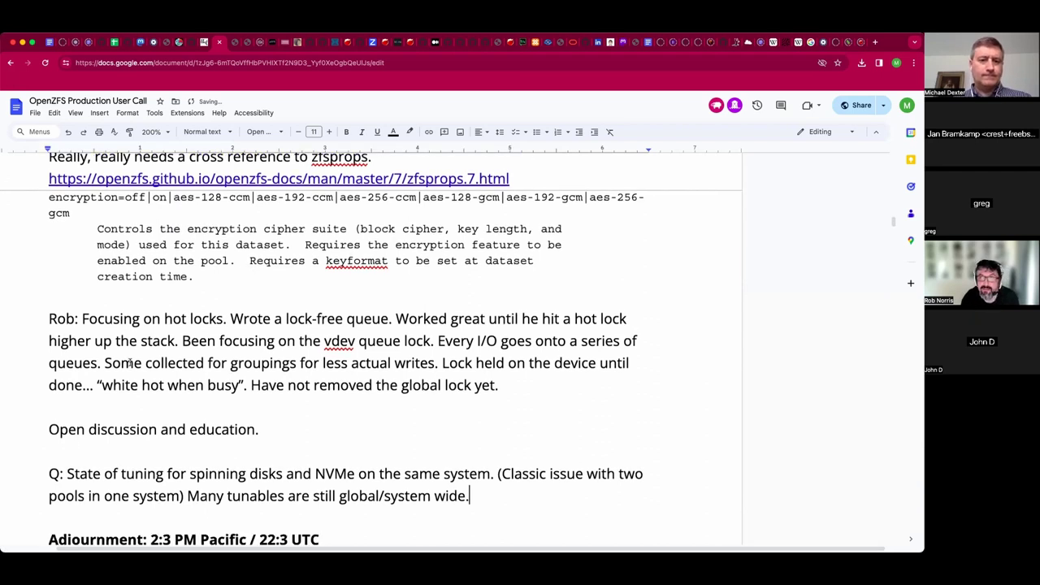
pyautogui.scroll(-1, 130, 363)
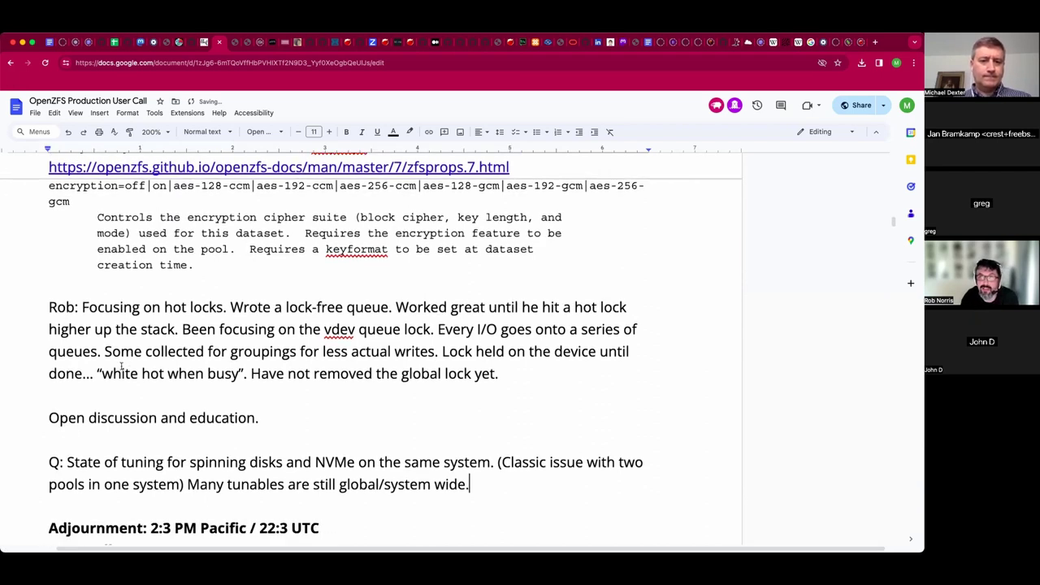
pyautogui.scroll(-1, 122, 367)
pyautogui.scroll(-1, 122, 368)
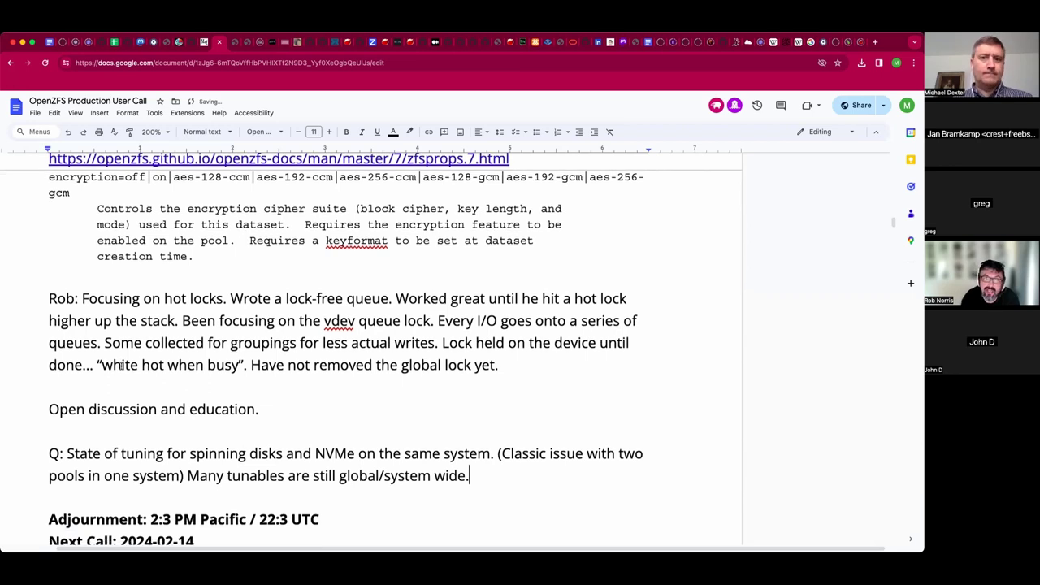
pyautogui.scroll(-2, 122, 367)
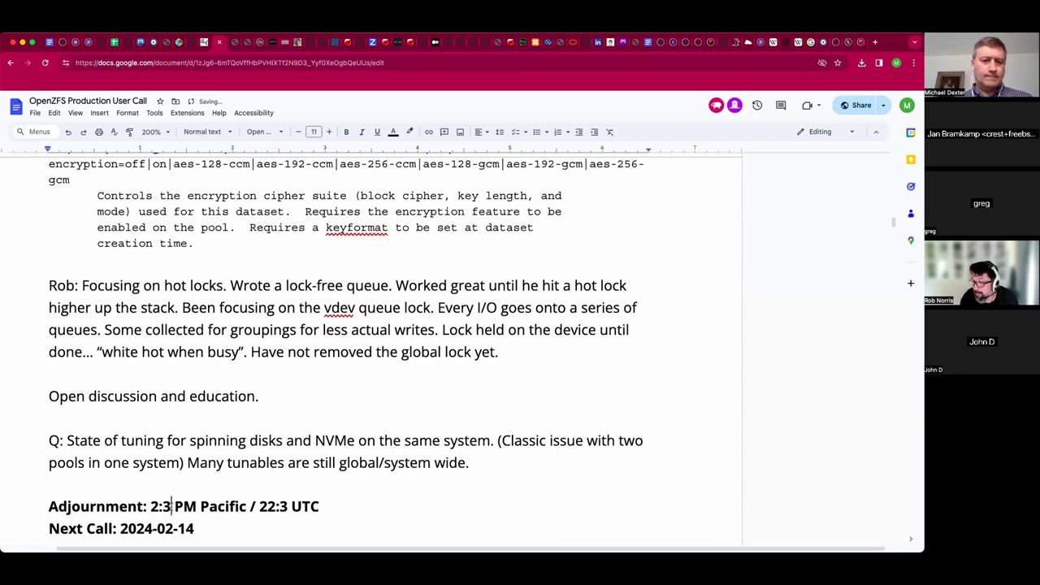
pyautogui.click(172, 506)
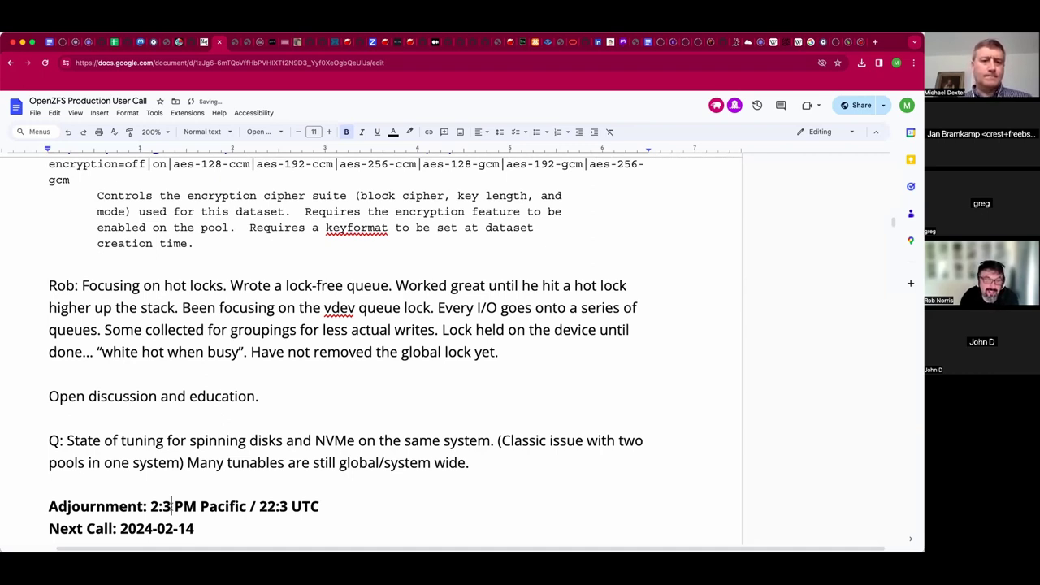
# Append 'Seen seven pools per machine (!).' to the tuning question, replacing the mistyped '(1)'.
pyautogui.press('Up')
pyautogui.press('Left')
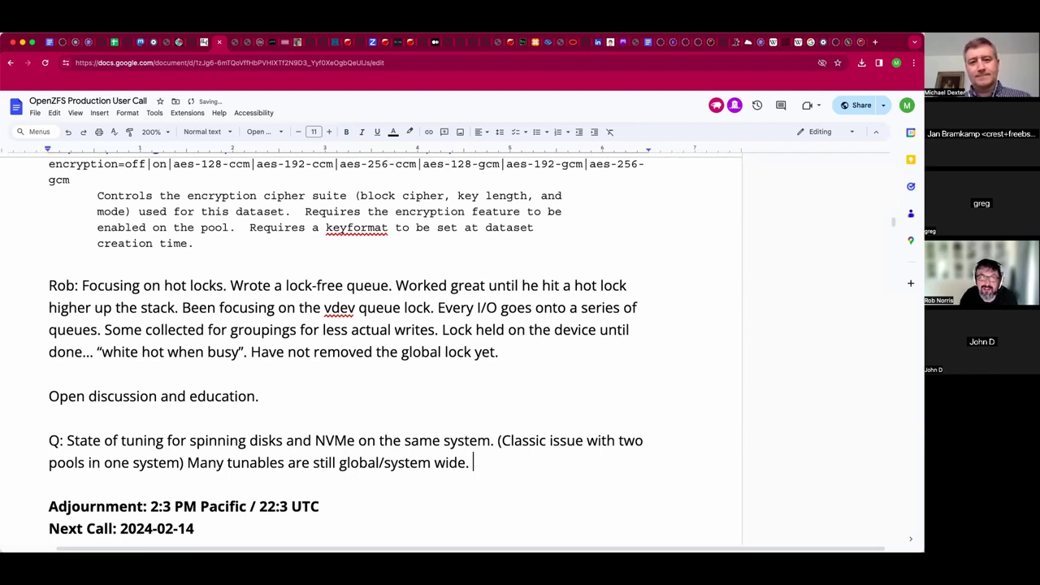
pyautogui.write('Seen ')
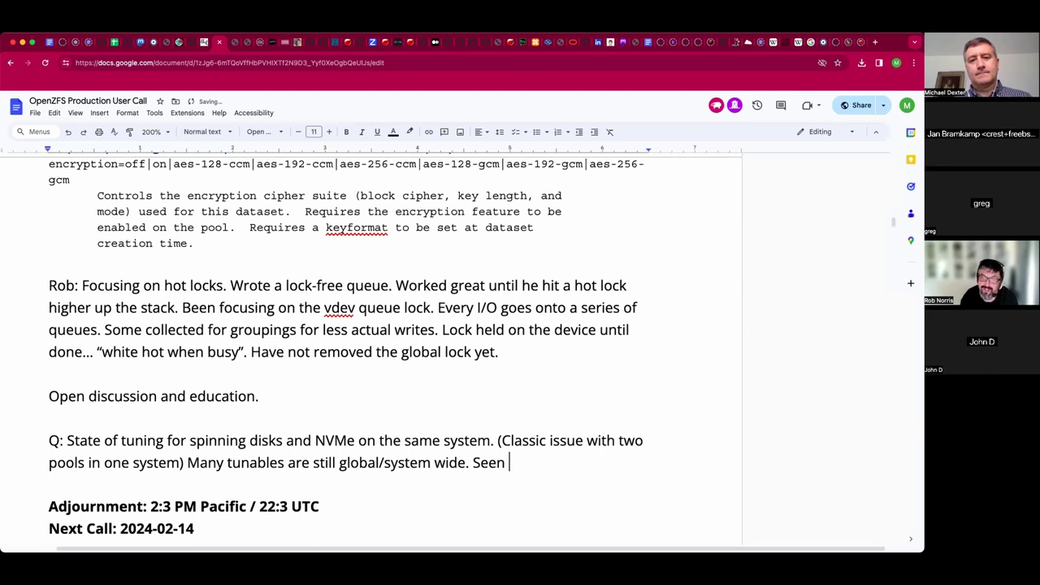
pyautogui.write('seven pools')
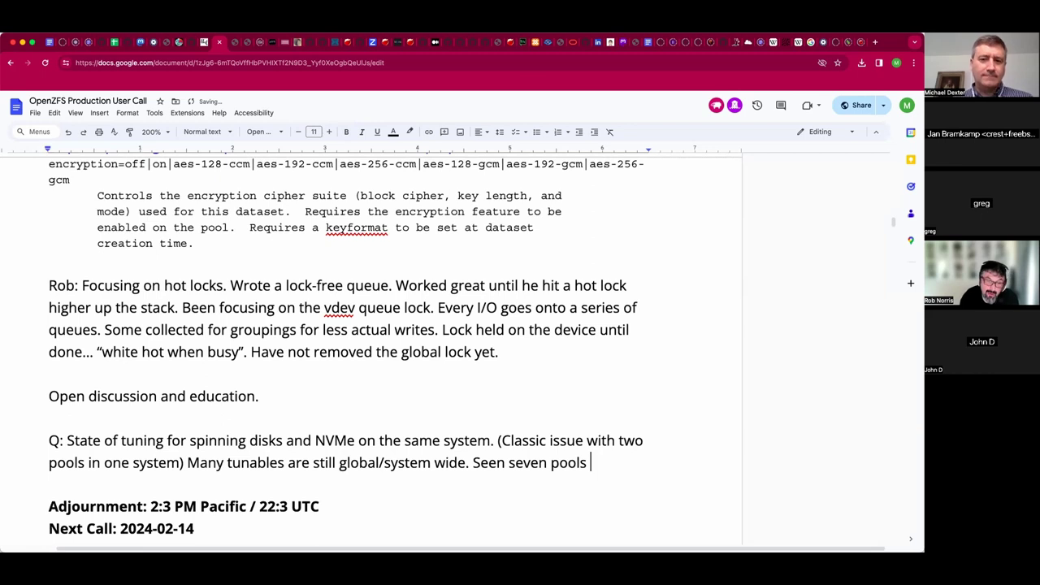
pyautogui.write('per machine')
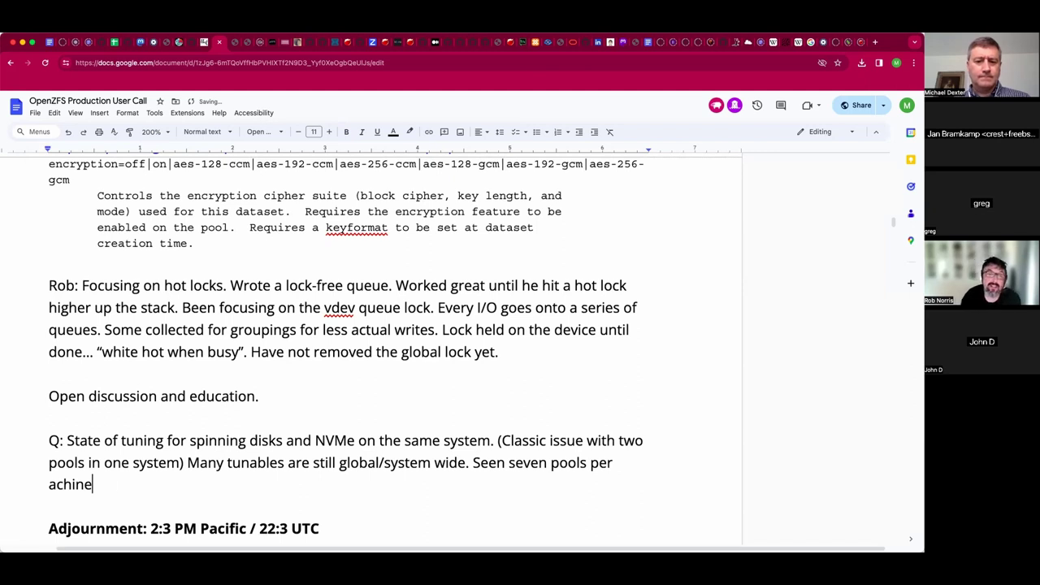
pyautogui.write(' (1)')
pyautogui.click(49, 485)
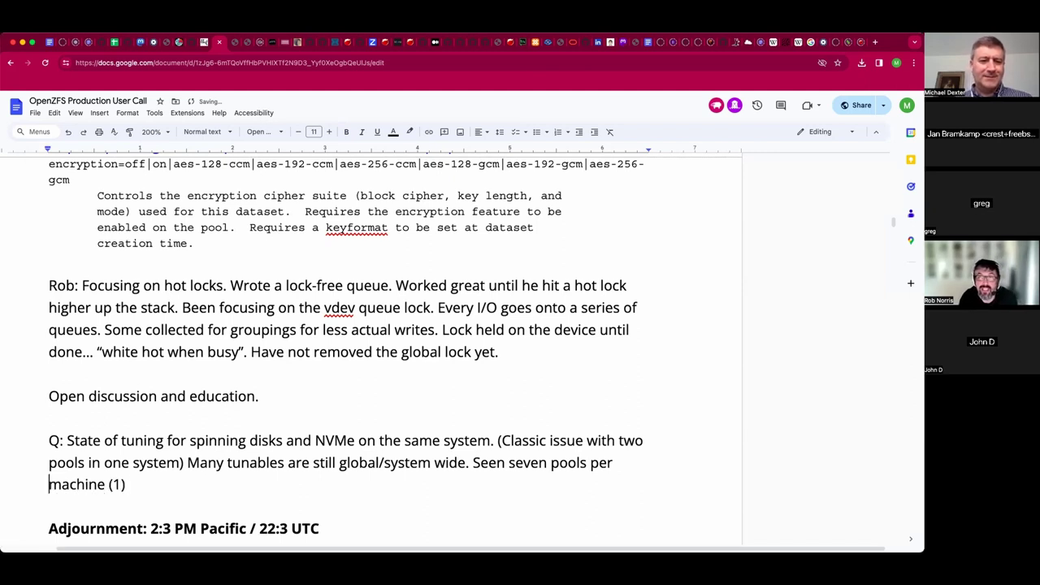
pyautogui.press('End')
pyautogui.press('Left')
pyautogui.press('BackSpace')
pyautogui.write('!')
pyautogui.press('Right')
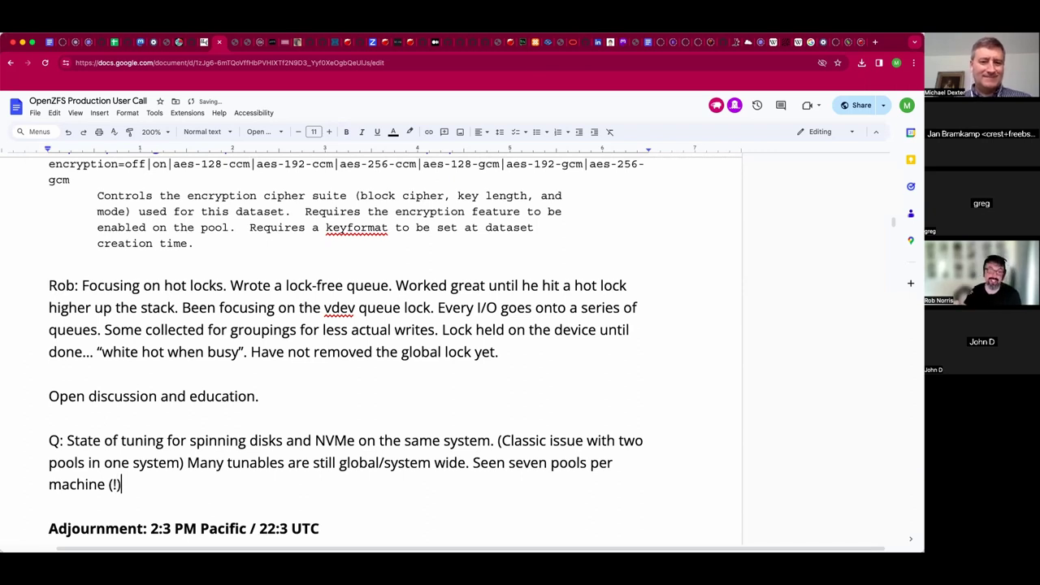
pyautogui.write('.')
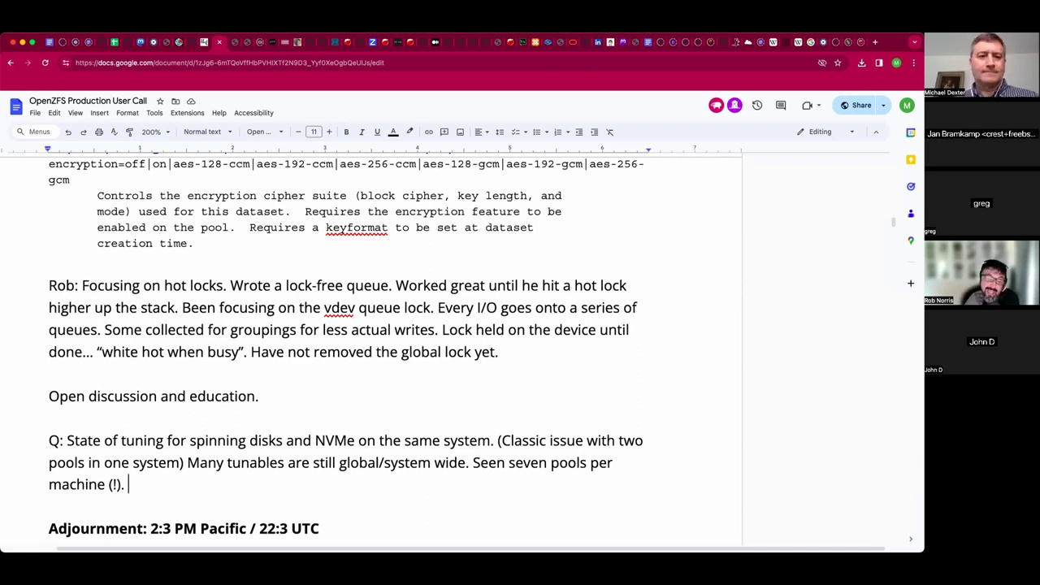
# Add 'Performance changes going from 6 to 7 pools!' and start a new paragraph after it.
pyautogui.write('Performance ')
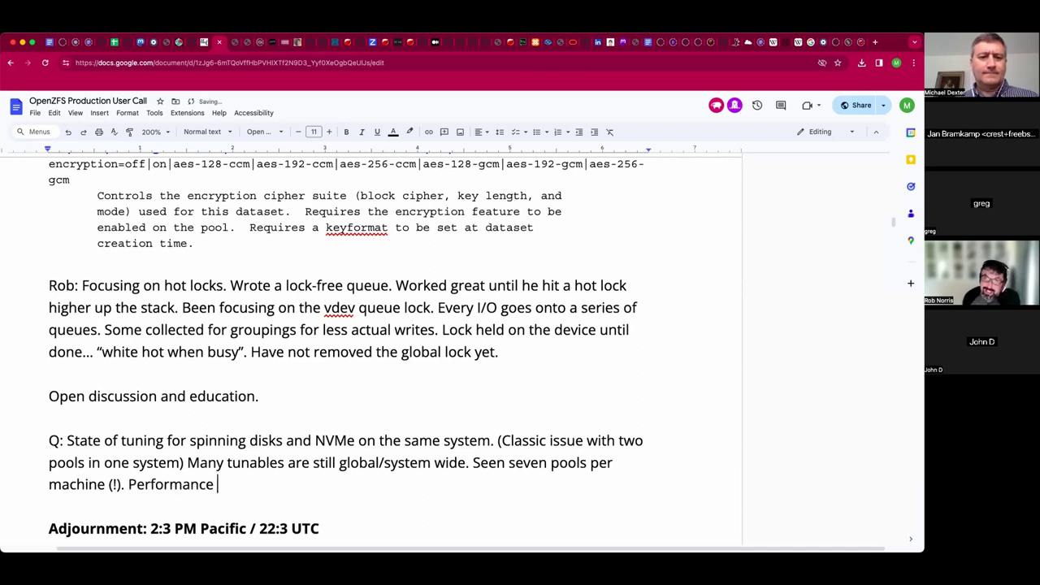
pyautogui.write('changes for')
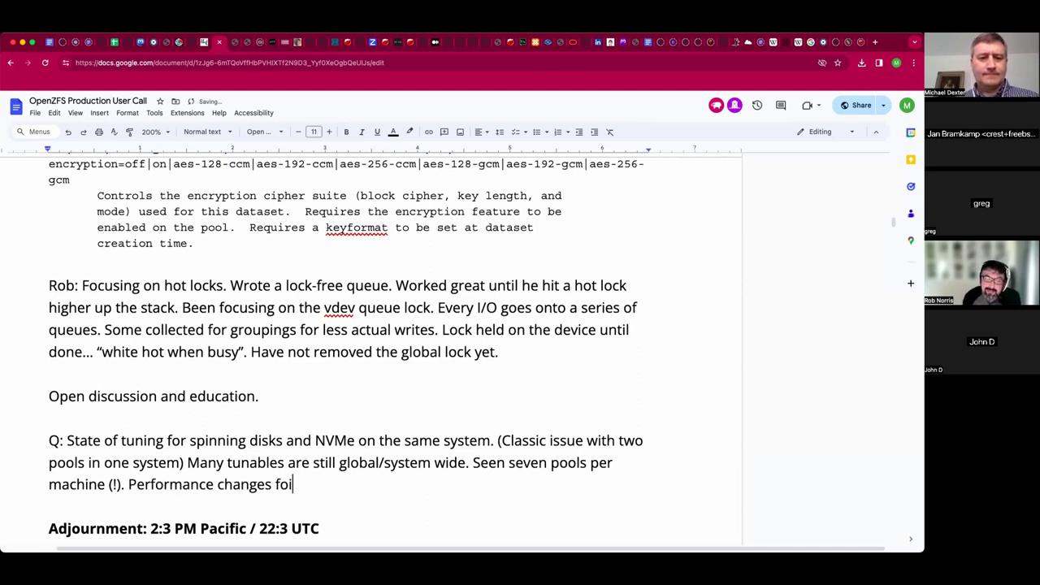
pyautogui.press('BackSpace')
pyautogui.press('BackSpace')
pyautogui.press('BackSpace')
pyautogui.press('BackSpace')
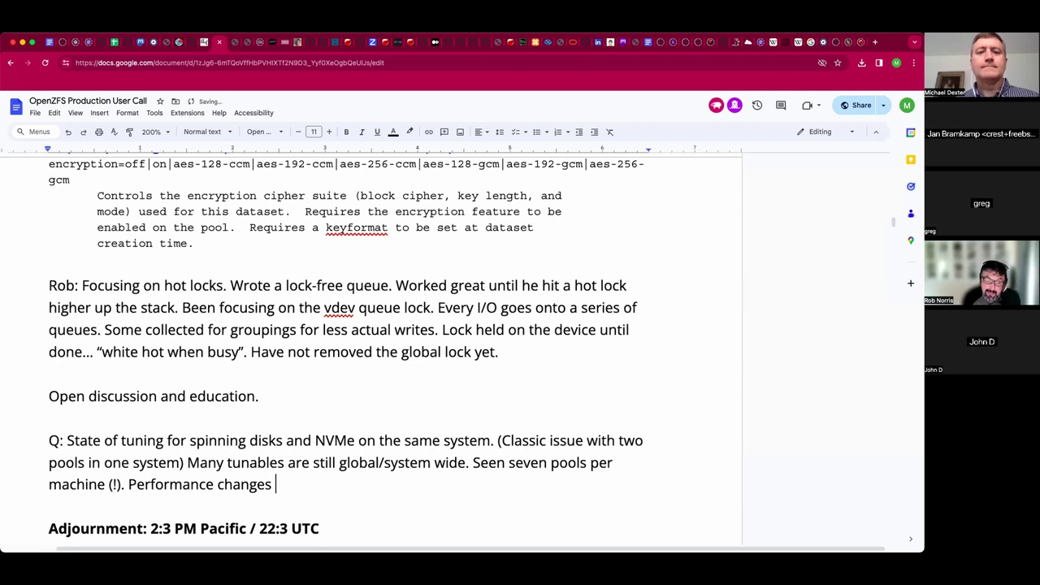
pyautogui.write('going from ')
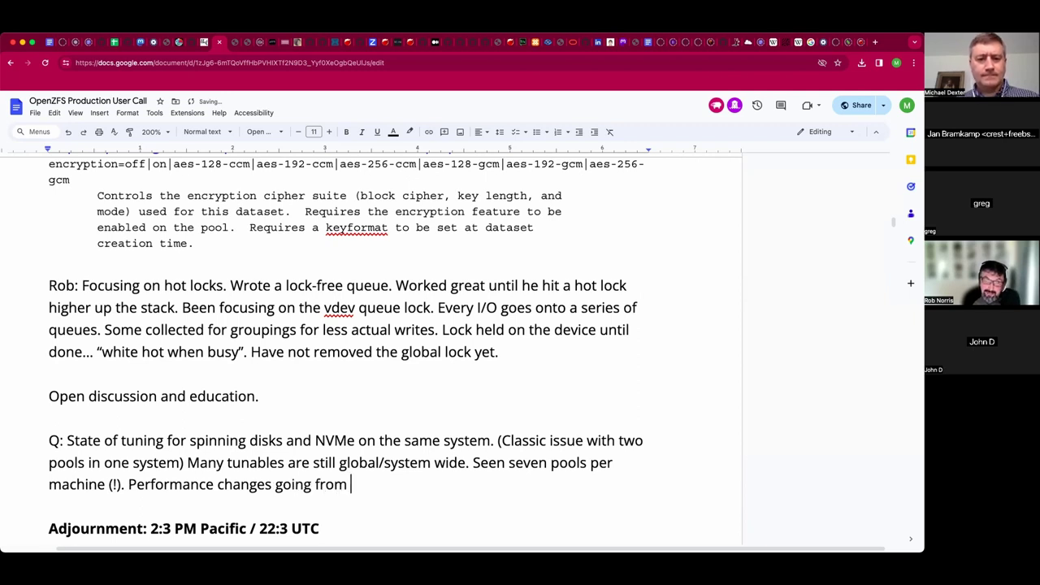
pyautogui.write('6 to 7 pools!')
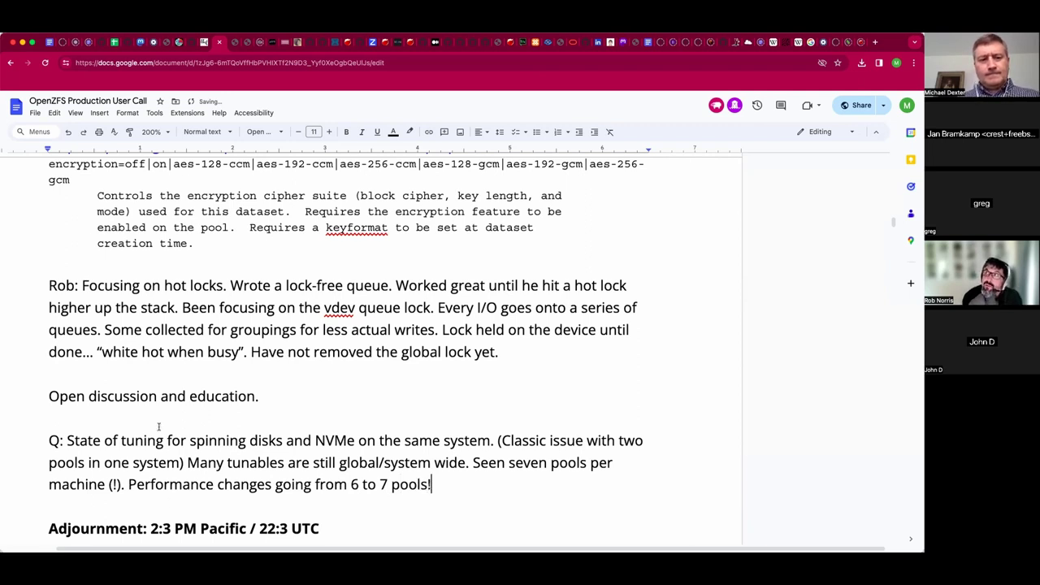
pyautogui.press('Return')
pyautogui.press('Return')
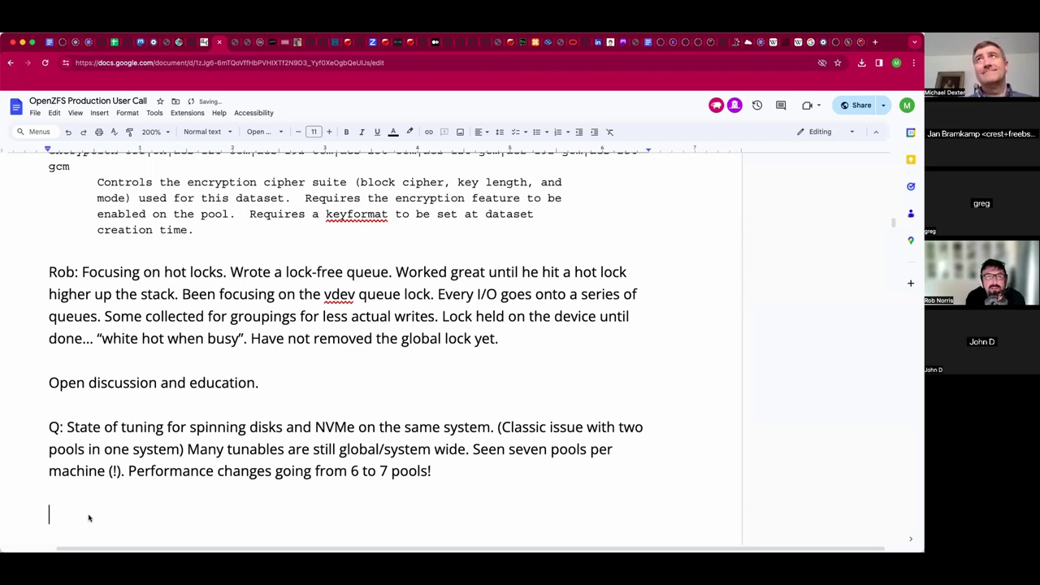
# Paste the vfs.zfs.vdev tunables list and select all of its pasted lines.
pyautogui.press('super+v')
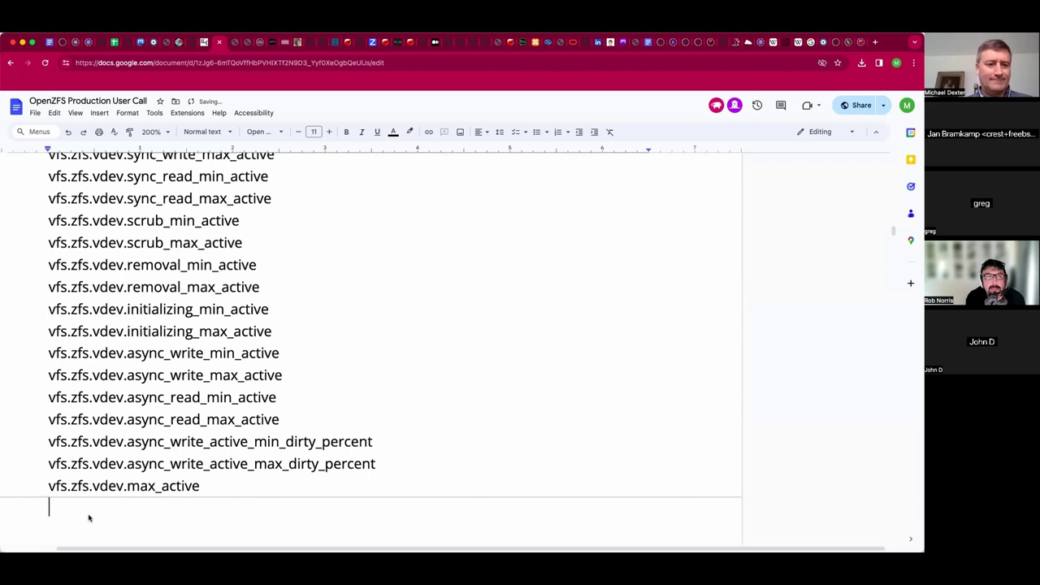
pyautogui.hotkey('shift', 'Up')
pyautogui.hotkey('shift', 'Up')
pyautogui.hotkey('shift', 'Up')
pyautogui.hotkey('shift', 'Up')
pyautogui.hotkey('shift', 'Up')
pyautogui.hotkey('shift', 'Up')
pyautogui.hotkey('shift', 'Up')
pyautogui.hotkey('shift', 'Up')
pyautogui.hotkey('shift', 'Up')
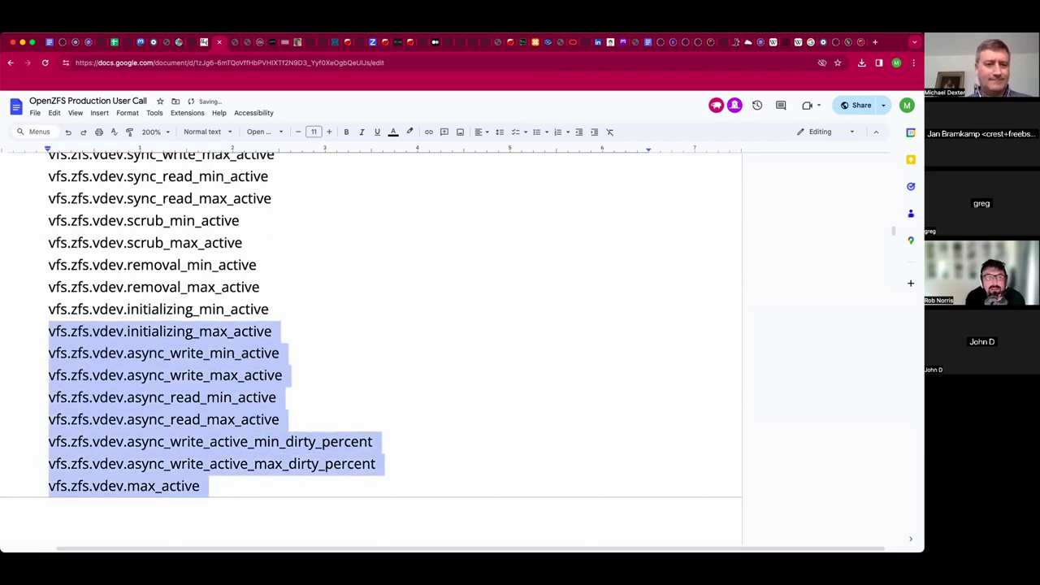
pyautogui.hotkey('shift', 'Up')
pyautogui.hotkey('shift', 'Up')
pyautogui.hotkey('shift', 'Up')
pyautogui.hotkey('shift', 'Up')
pyautogui.hotkey('shift', 'Up')
pyautogui.hotkey('shift', 'Up')
pyautogui.hotkey('shift', 'Up')
pyautogui.hotkey('shift', 'Up')
pyautogui.hotkey('shift', 'Up')
pyautogui.hotkey('shift', 'Up')
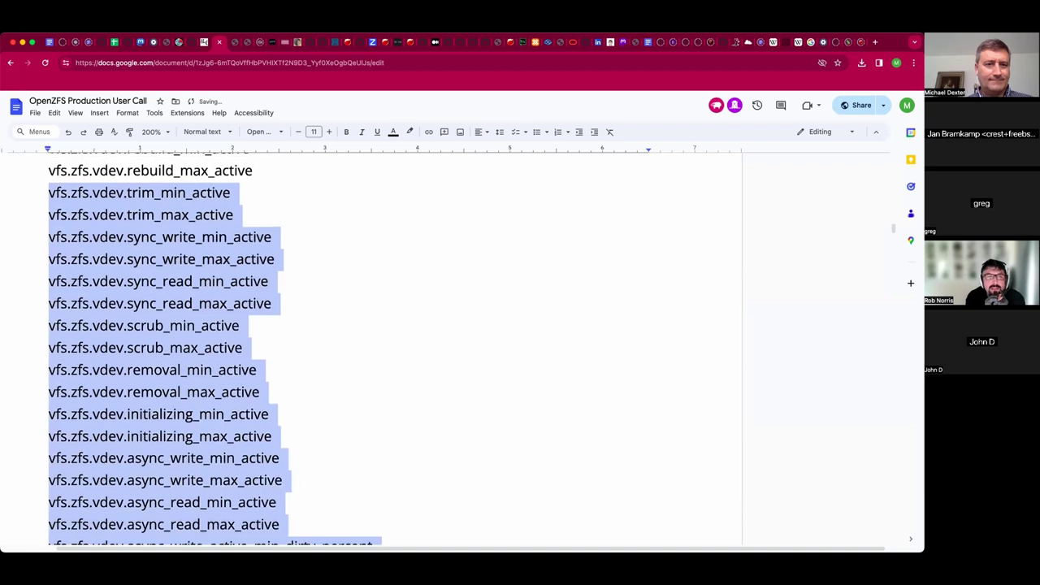
pyautogui.hotkey('shift', 'Up')
pyautogui.hotkey('shift', 'Up')
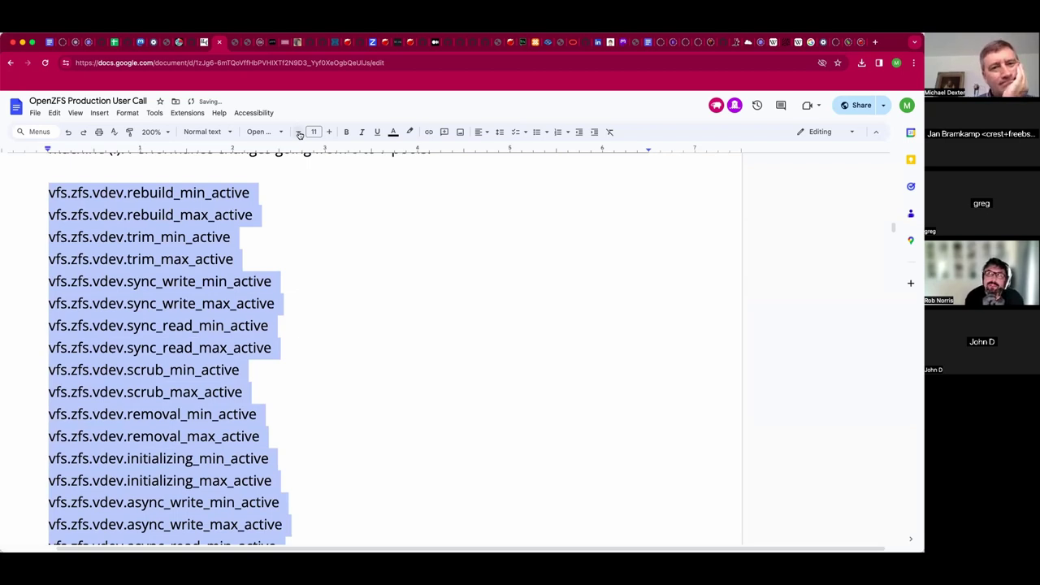
# Set the selected tunables list to Courier at size 6 and move to the empty line above it.
pyautogui.click(300, 134)
pyautogui.click(300, 134)
pyautogui.click(300, 134)
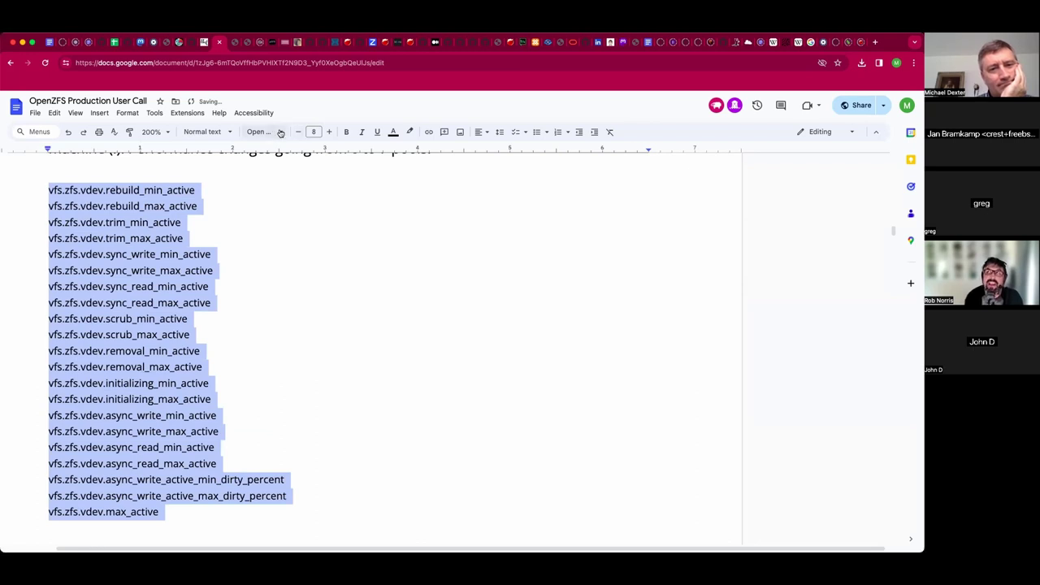
pyautogui.click(280, 133)
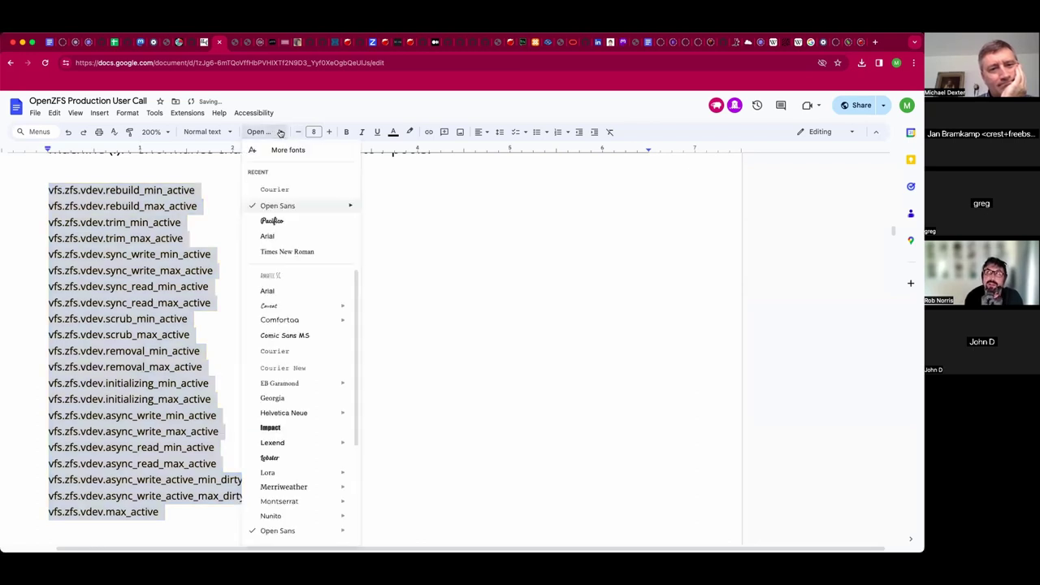
pyautogui.click(276, 190)
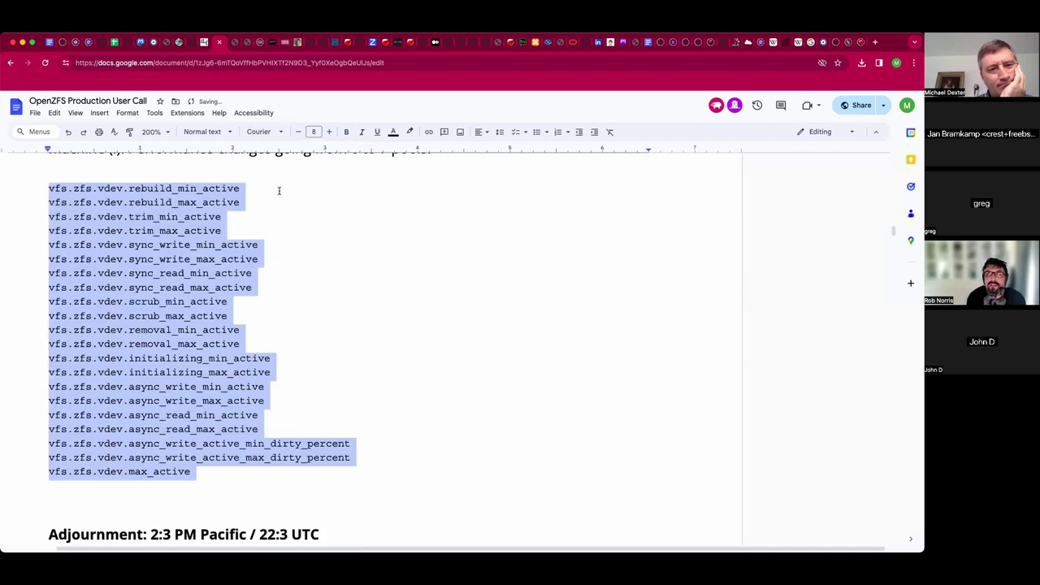
pyautogui.click(299, 132)
pyautogui.click(299, 132)
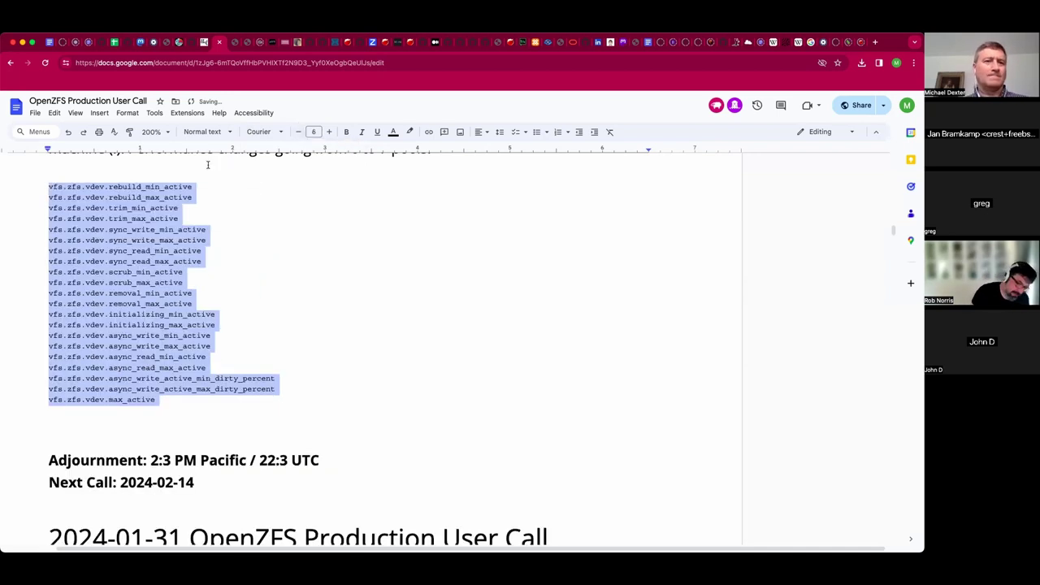
pyautogui.scroll(1, 203, 172)
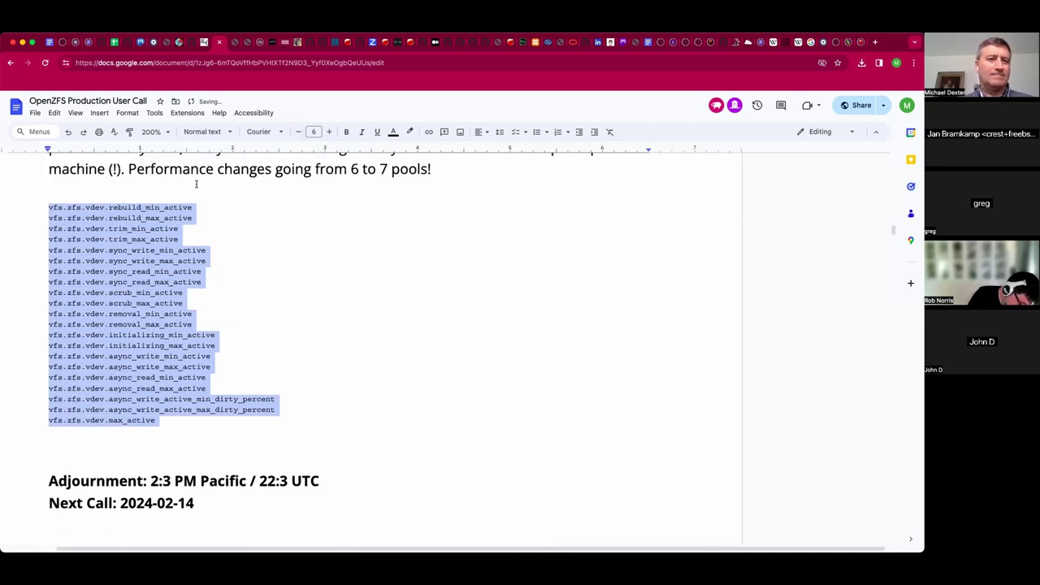
pyautogui.click(196, 183)
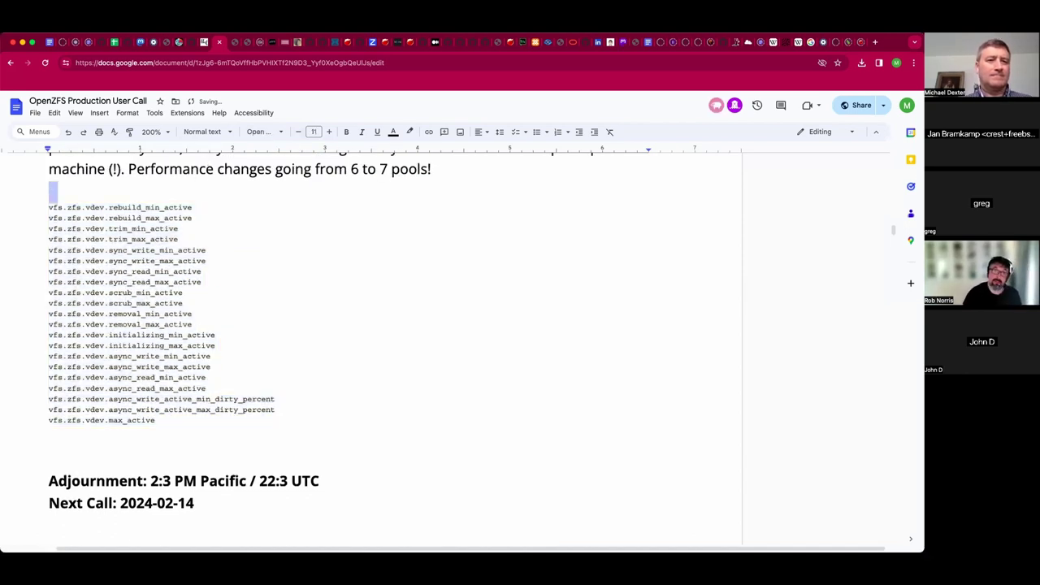
# Head the list with 'FreeBSD 31.x tunables:' and leave a blank line beneath it.
pyautogui.write('FreeBSD ')
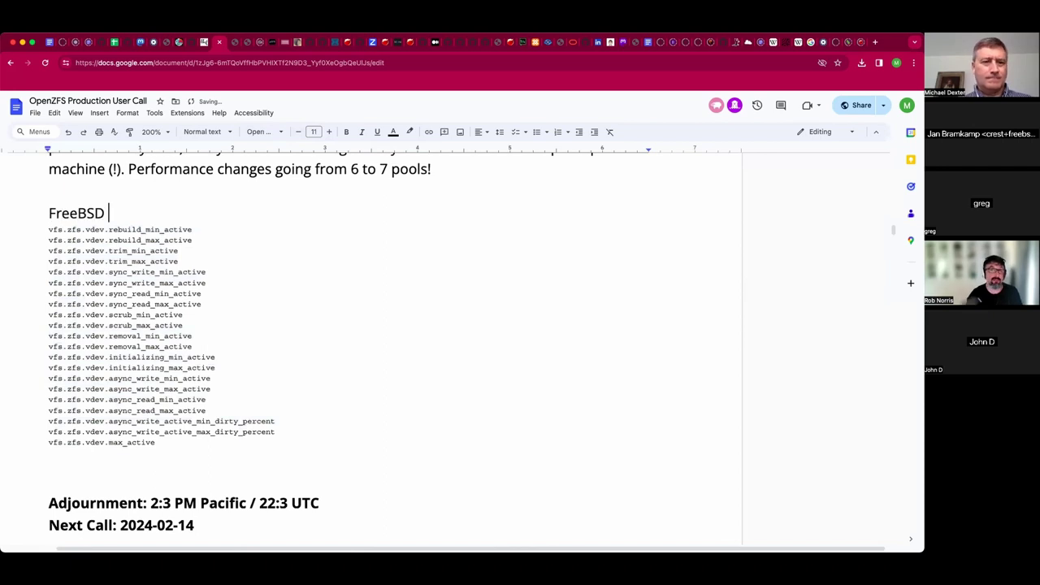
pyautogui.write('31.')
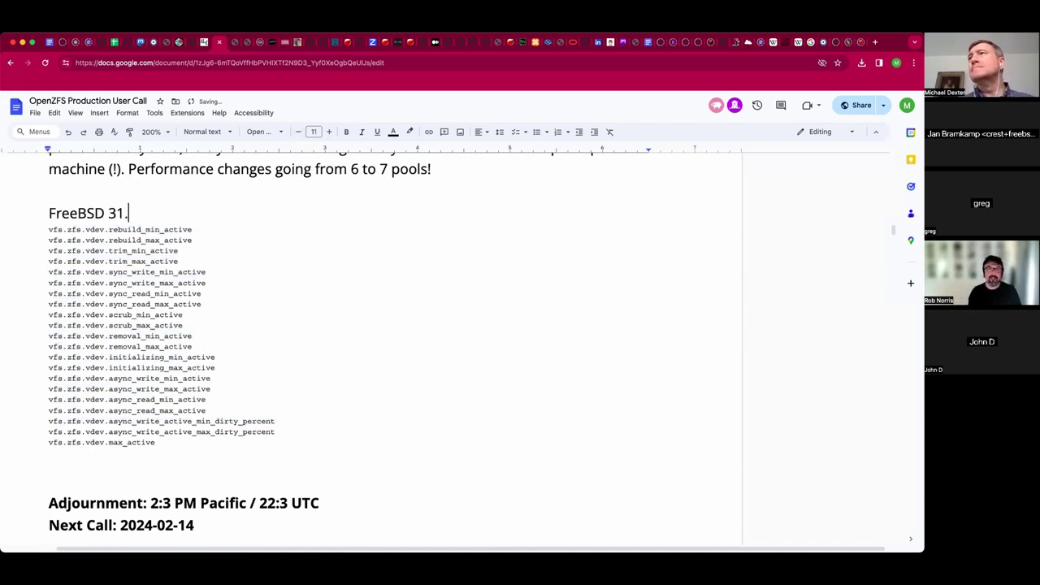
pyautogui.write('x tuanbles:')
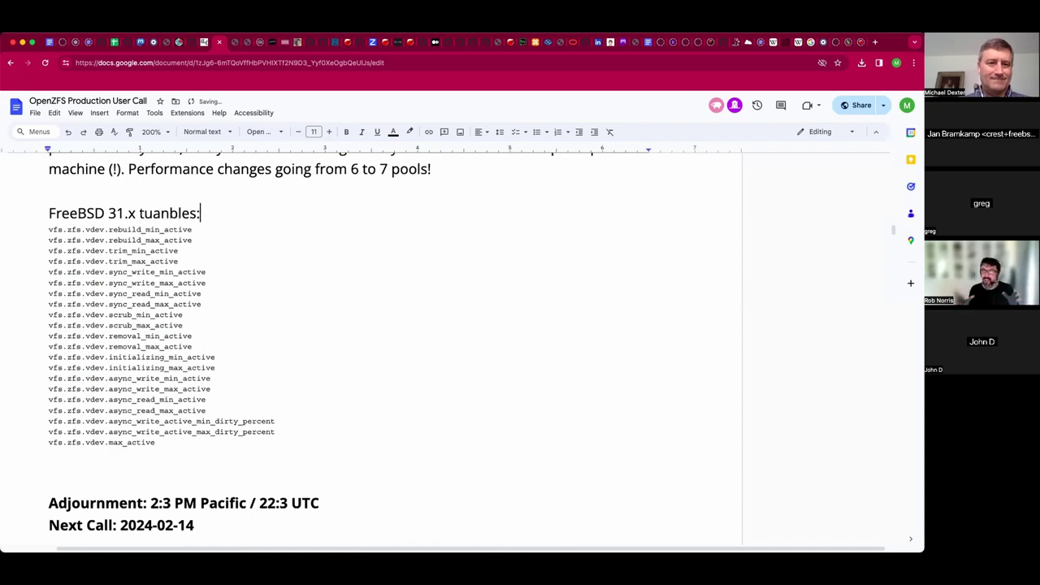
pyautogui.press('BackSpace')
pyautogui.press('BackSpace')
pyautogui.press('BackSpace')
pyautogui.press('BackSpace')
pyautogui.press('BackSpace')
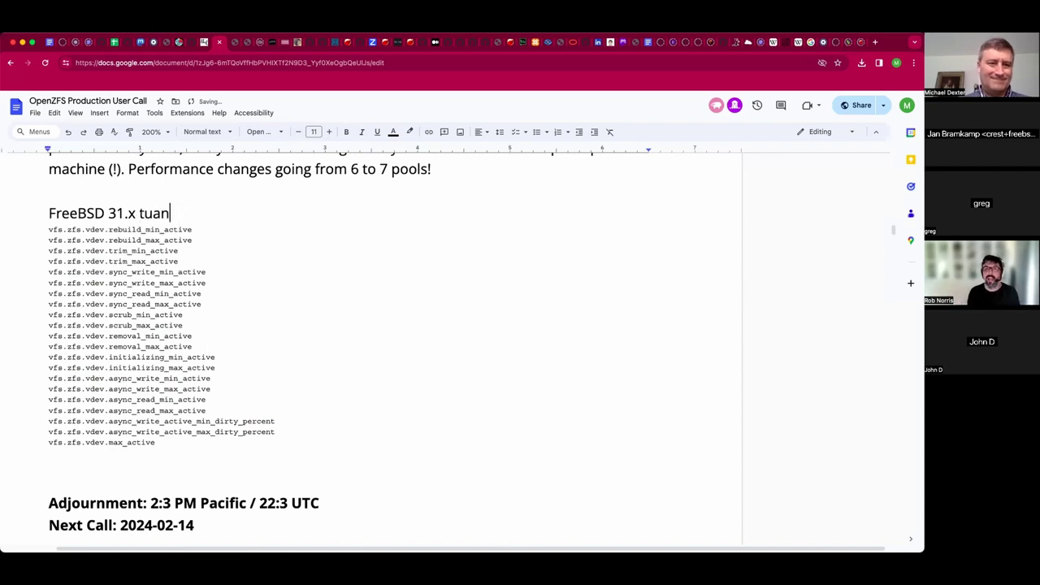
pyautogui.press('BackSpace')
pyautogui.press('BackSpace')
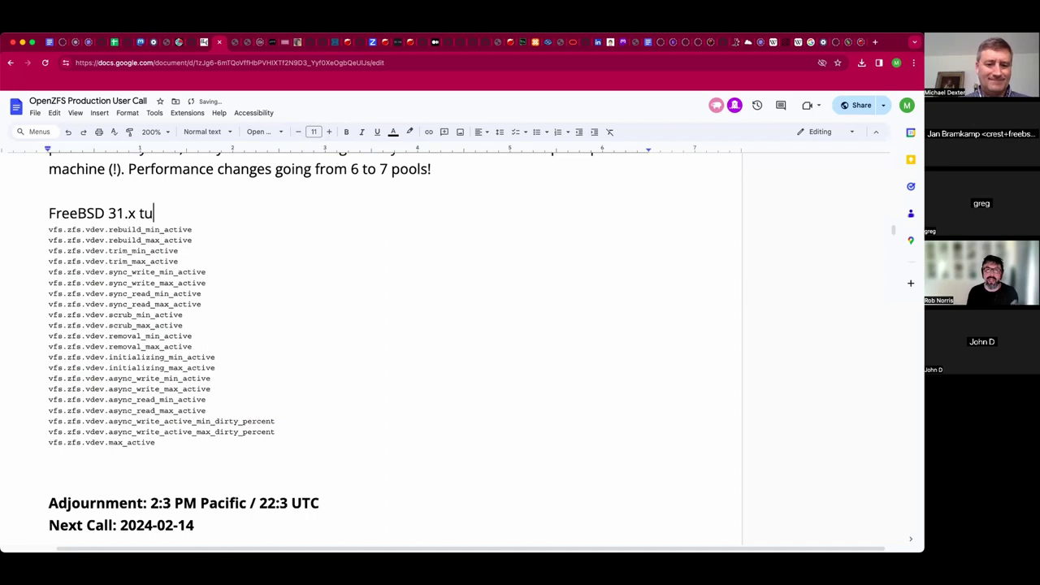
pyautogui.write('nables')
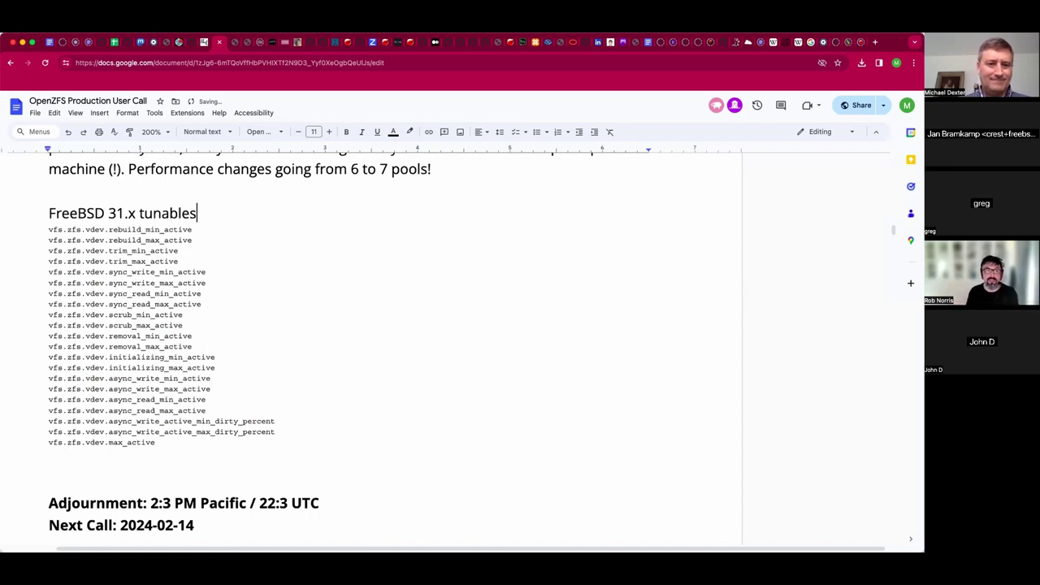
pyautogui.write(':')
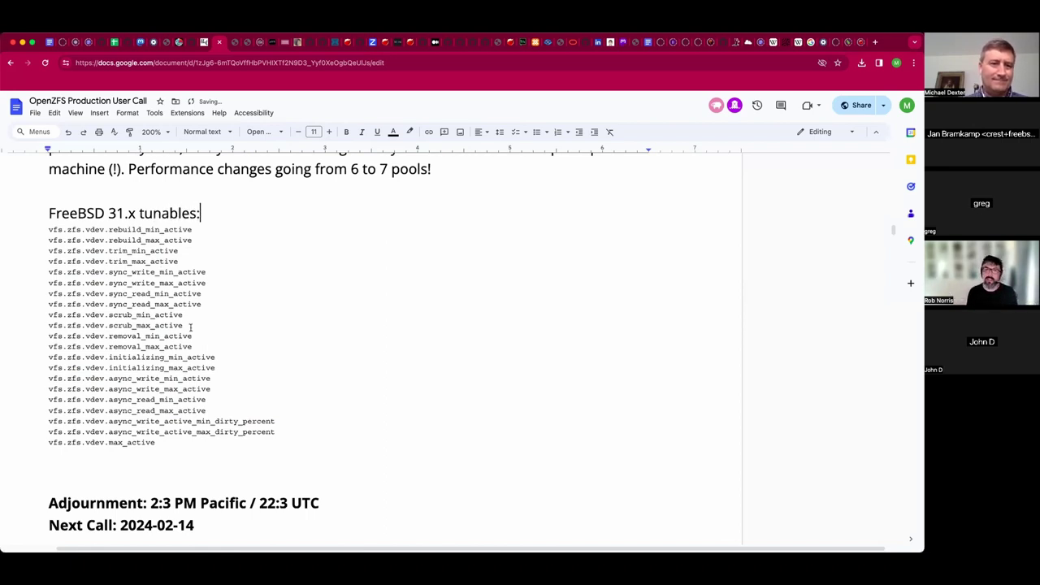
pyautogui.press('Return')
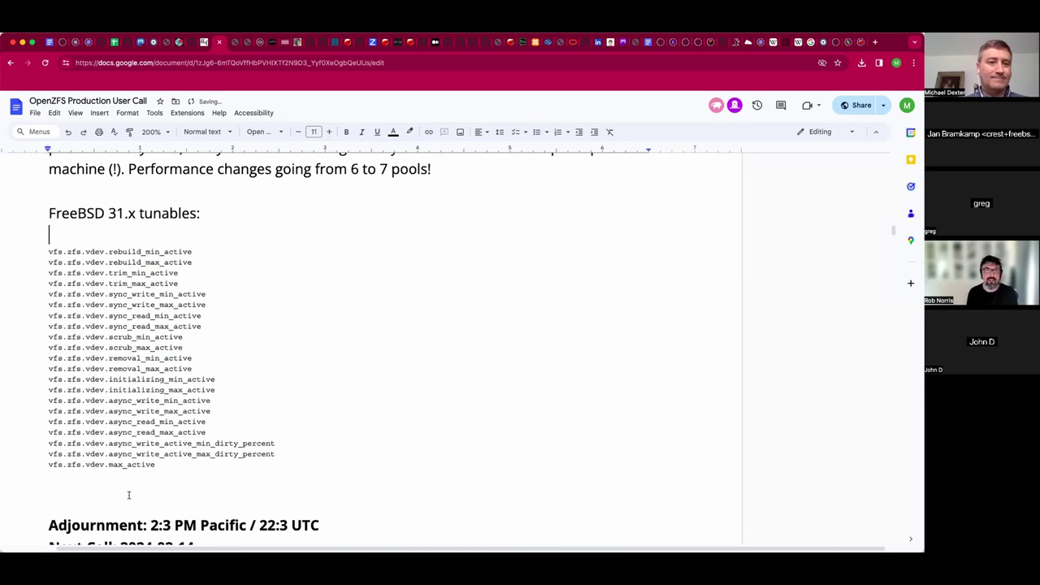
pyautogui.click(128, 495)
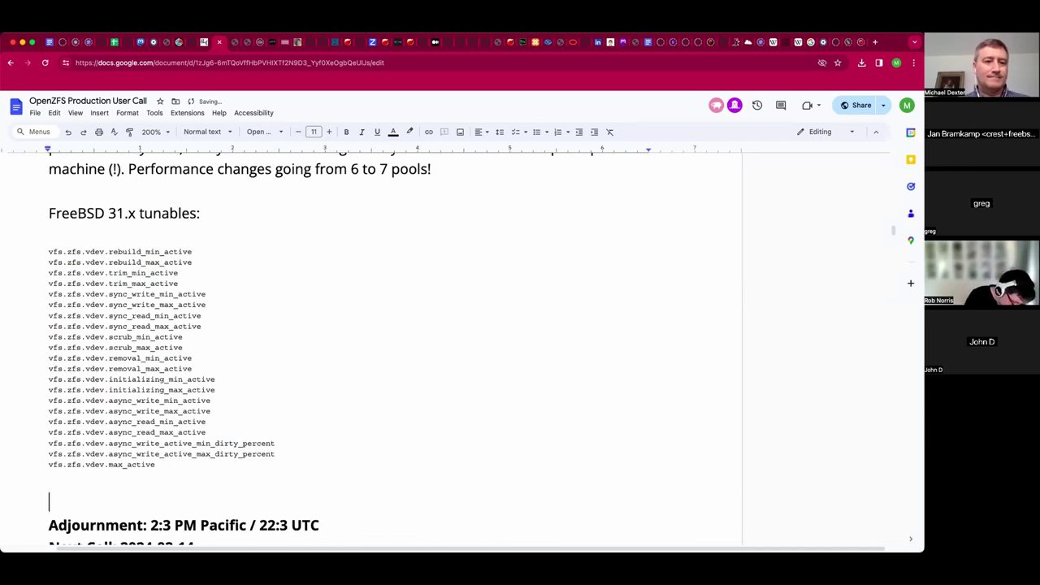
# Start the note 'Idea: Group these per pool' and correct the heading to FreeBSD 13.x.
pyautogui.write('Idea: ')
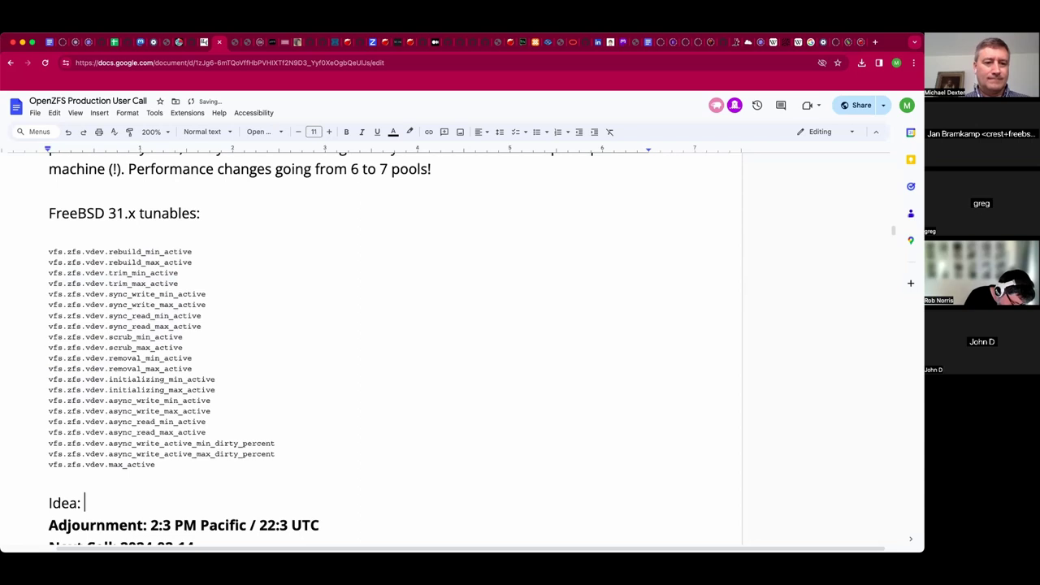
pyautogui.write('Group t')
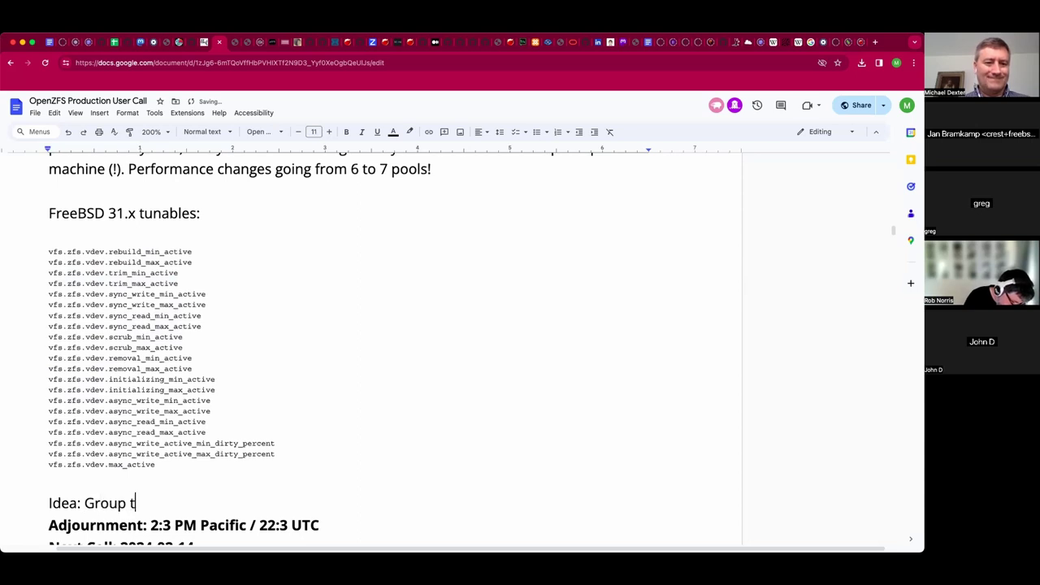
pyautogui.write('hese')
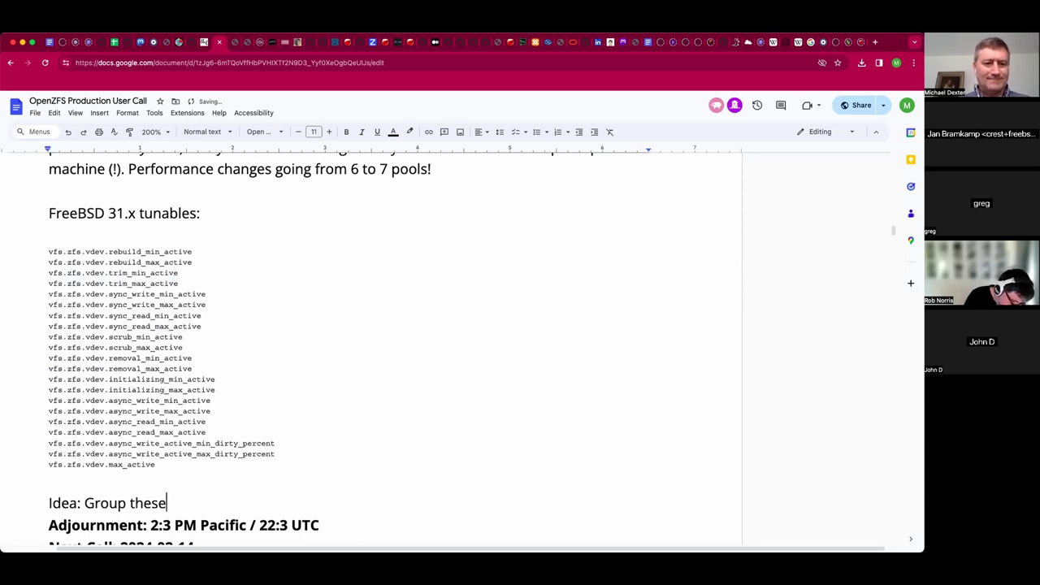
pyautogui.write(' per pool')
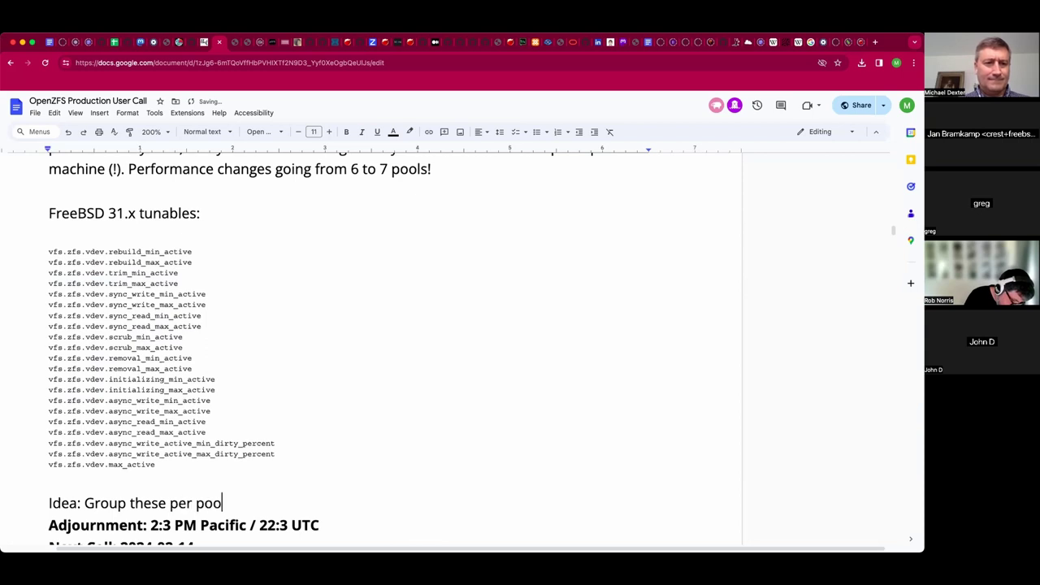
pyautogui.click(123, 212)
pyautogui.press('BackSpace')
pyautogui.press('BackSpace')
pyautogui.write('13')
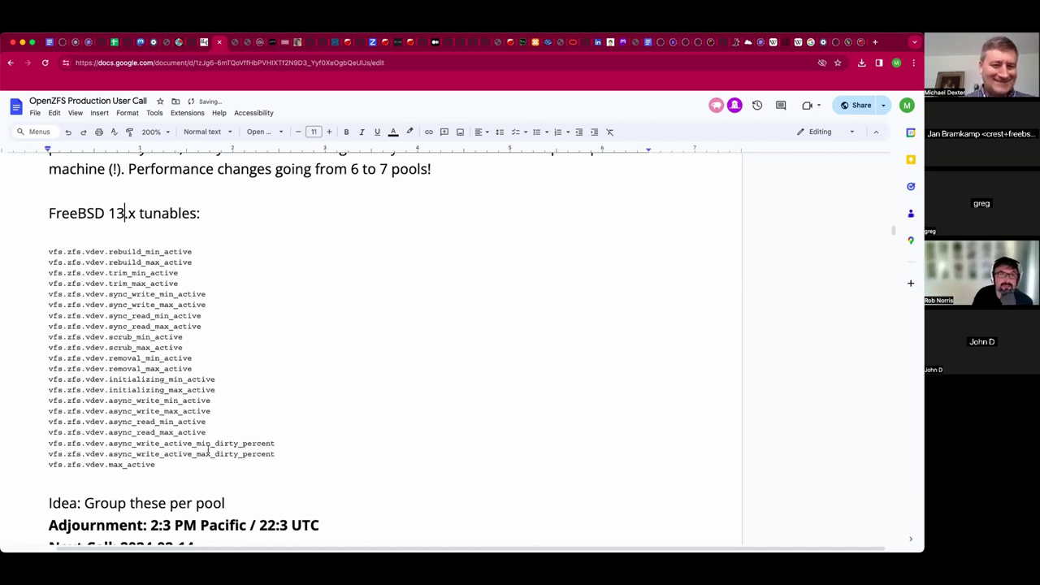
# Complete the idea note with '? Dataset? Based on media-type. Multiplex it a few ways.'.
pyautogui.click(242, 501)
pyautogui.press('Return')
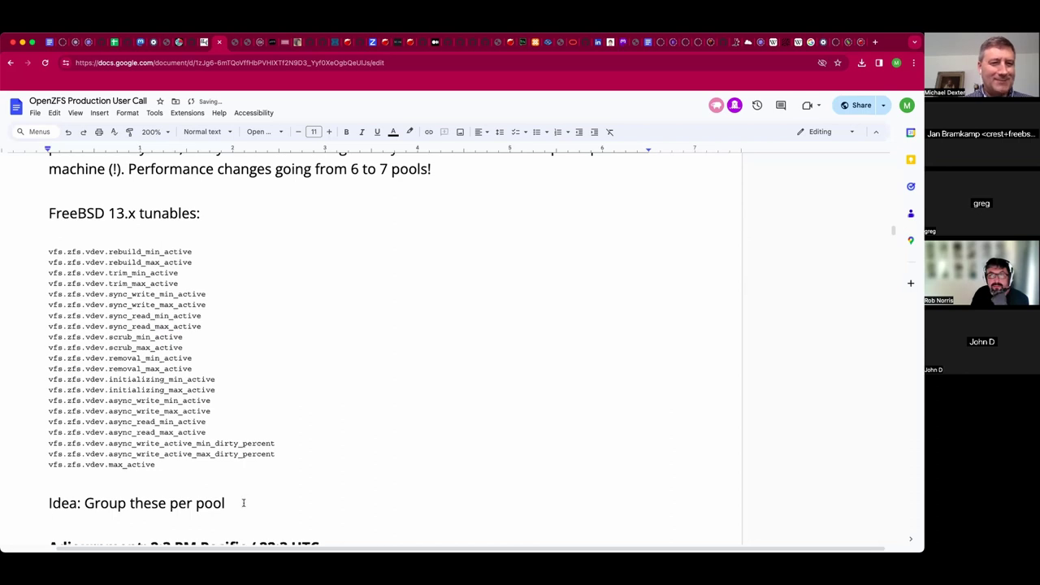
pyautogui.scroll(-1, 418, 381)
pyautogui.scroll(-1, 377, 398)
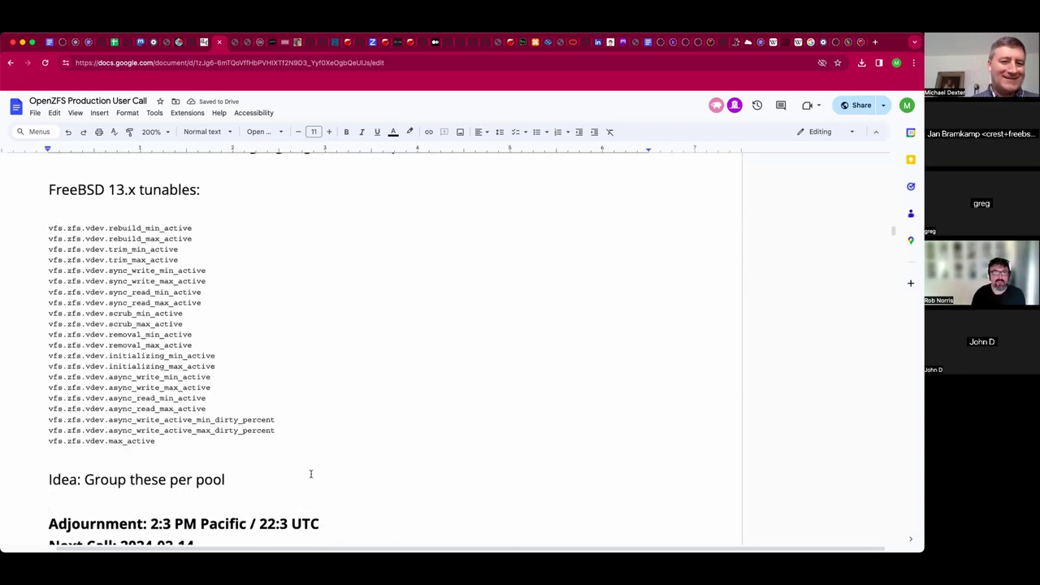
pyautogui.press('BackSpace')
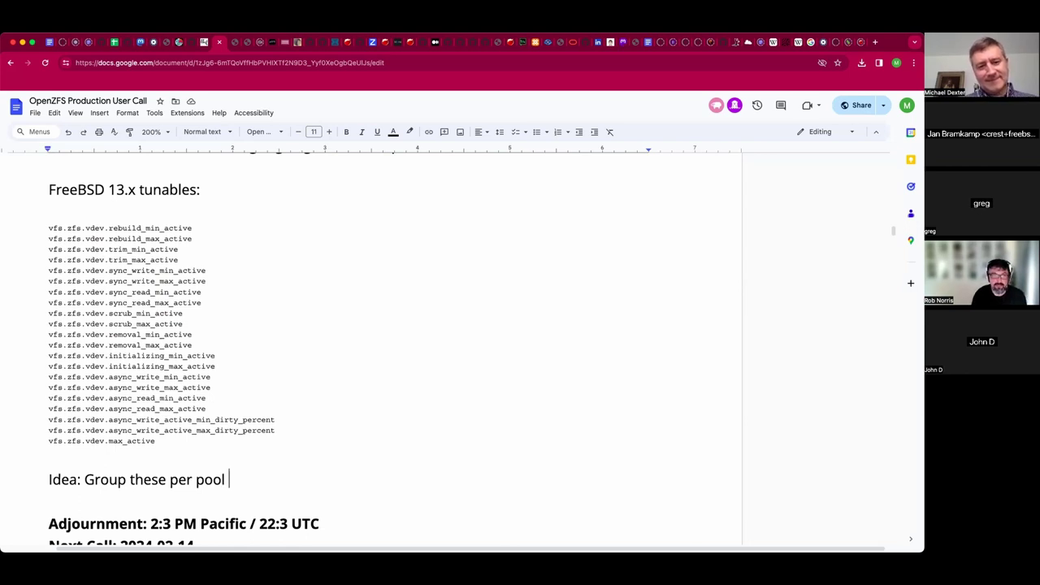
pyautogui.write('? Dataset?')
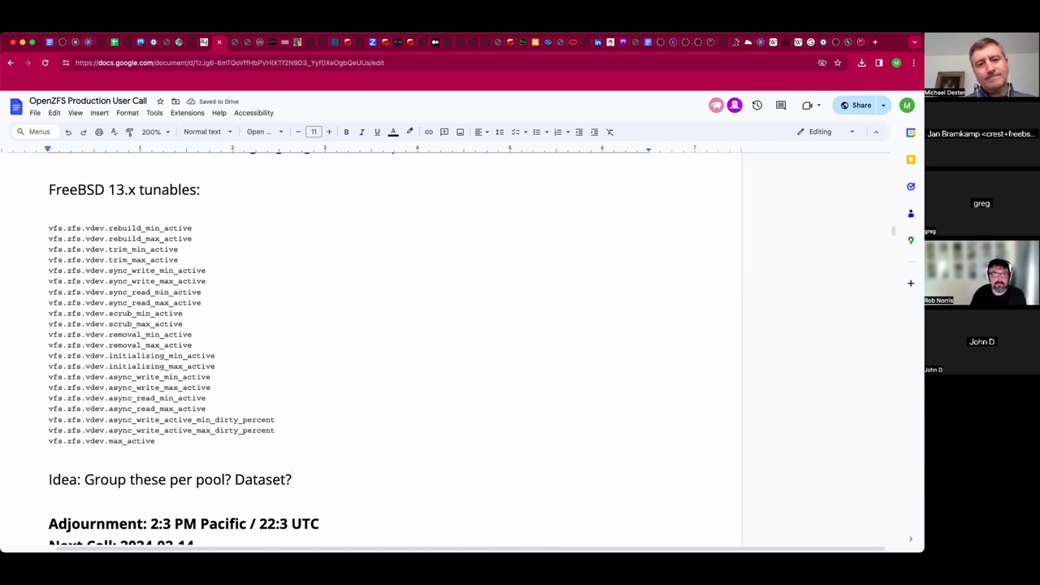
pyautogui.write('Based on media-type.')
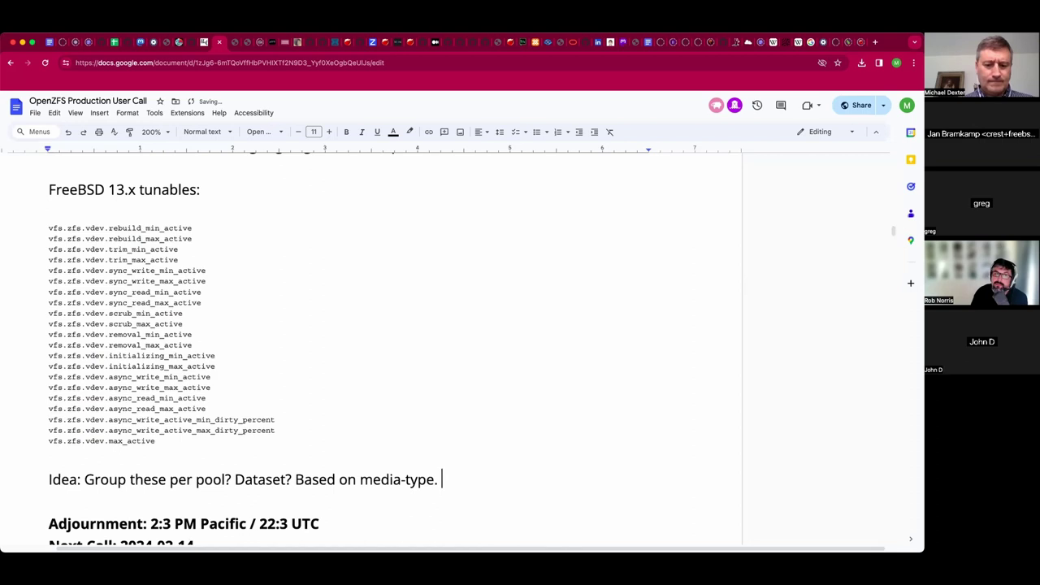
pyautogui.write(' Multiplex it a few wa')
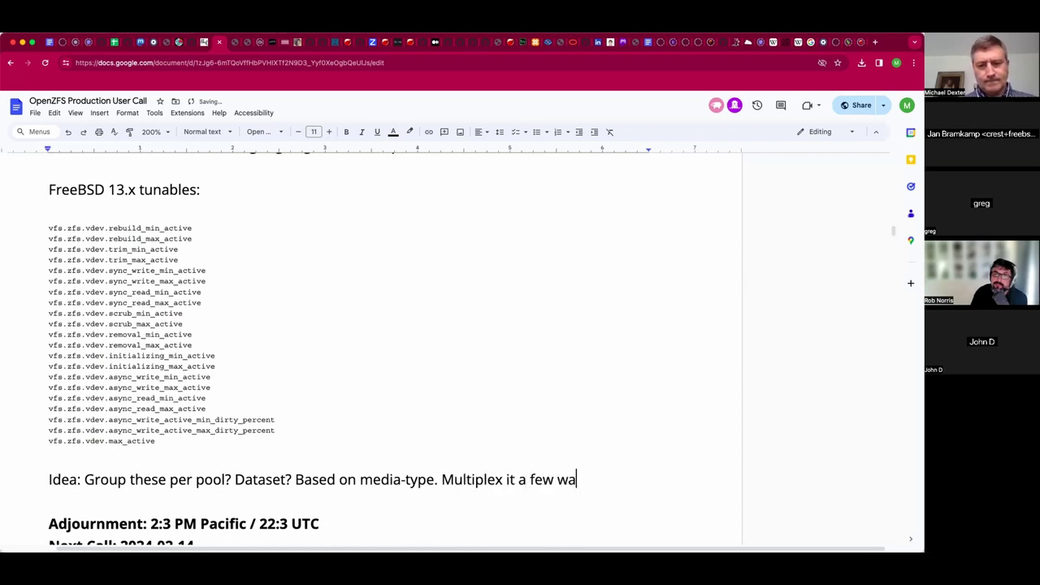
pyautogui.write('ys.')
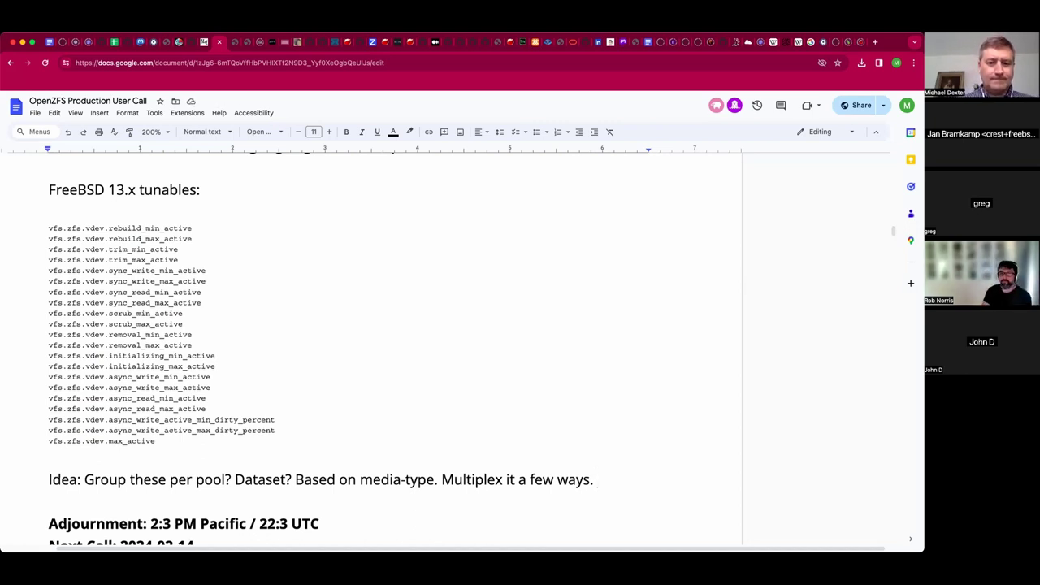
# Continue the Idea note: 'Just need an index.', at most three or four storage types, 'Support 2, 3, or N?'.
pyautogui.write('Just ')
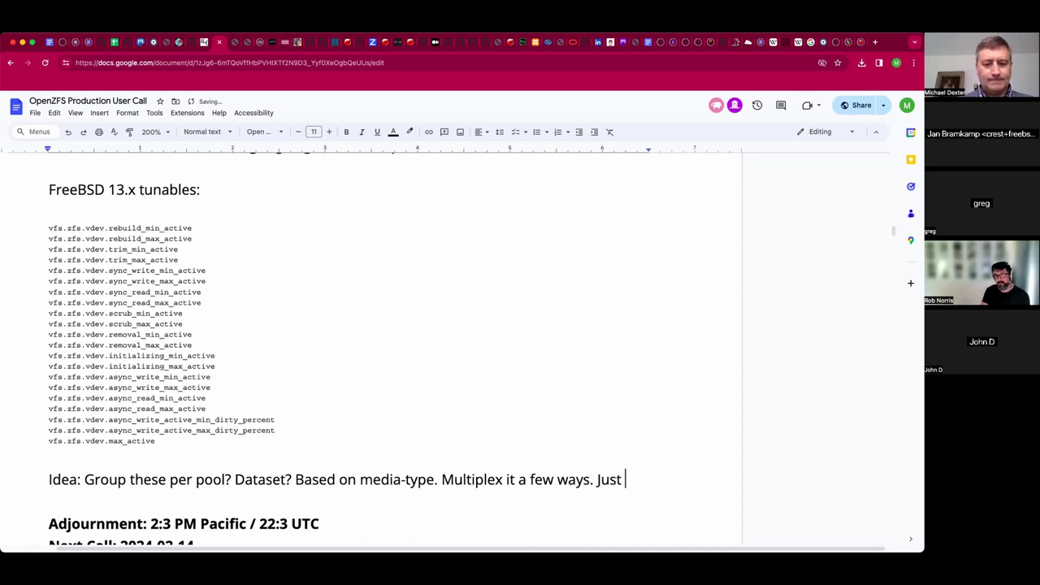
pyautogui.write('need an index.')
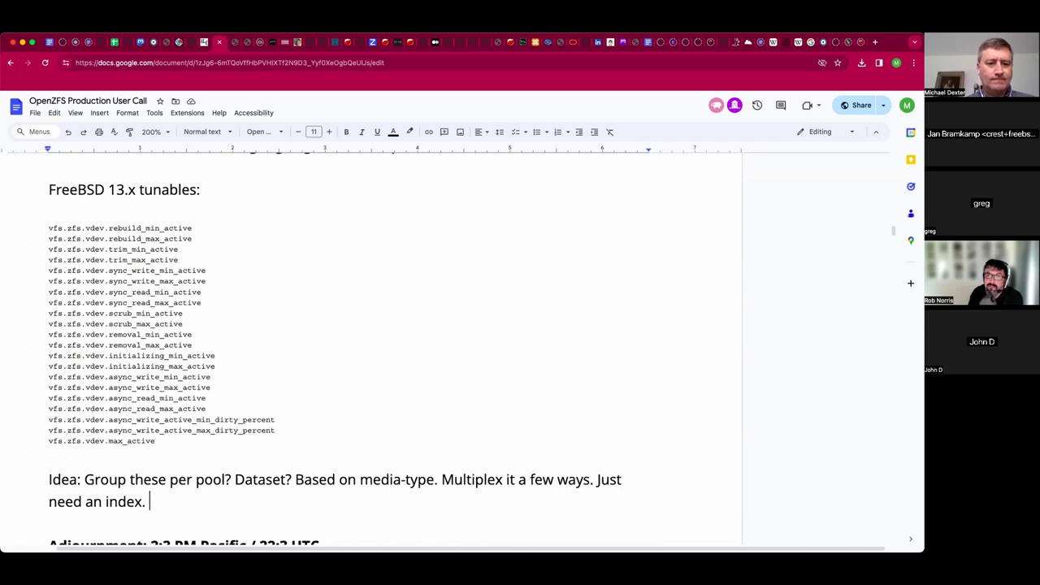
pyautogui.press('BackSpace')
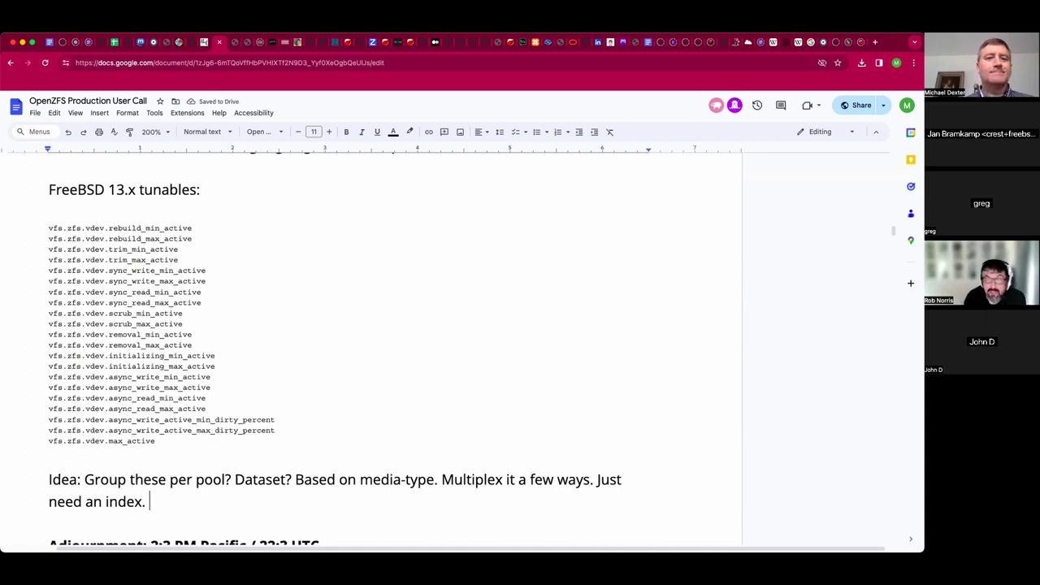
pyautogui.write('Typically you ')
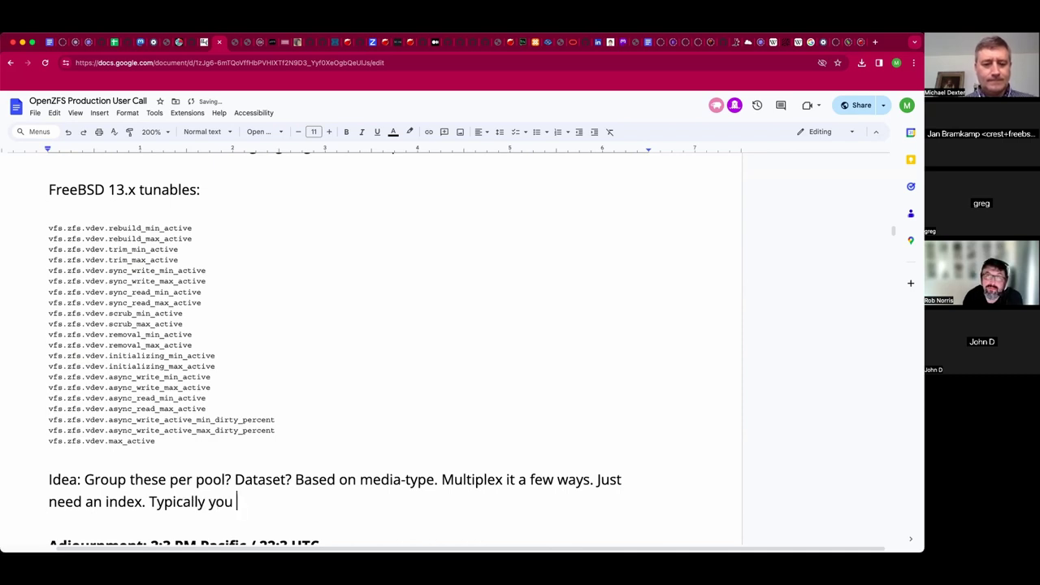
pyautogui.write('have at most three ')
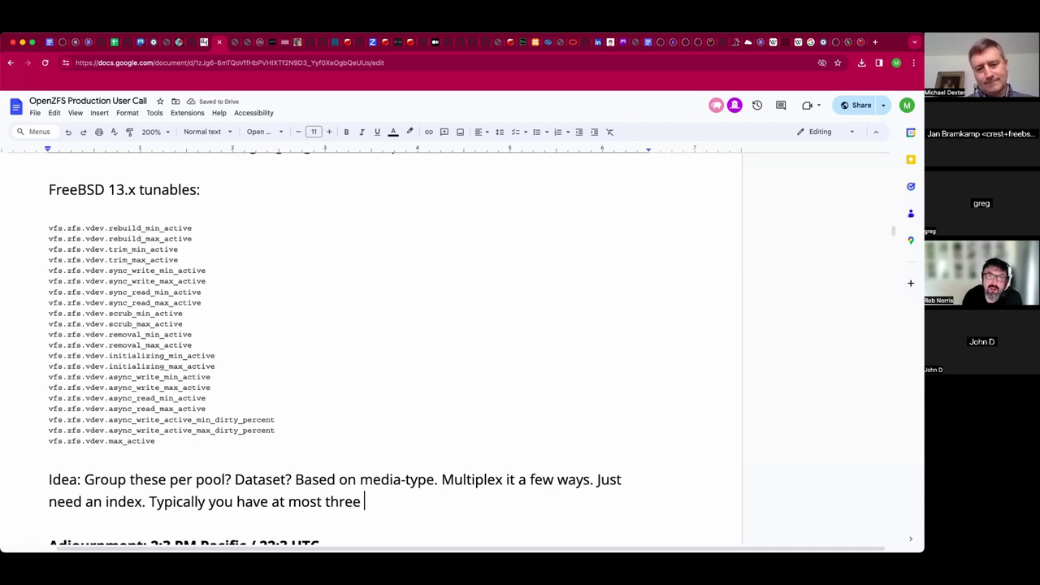
pyautogui.write('or max four ')
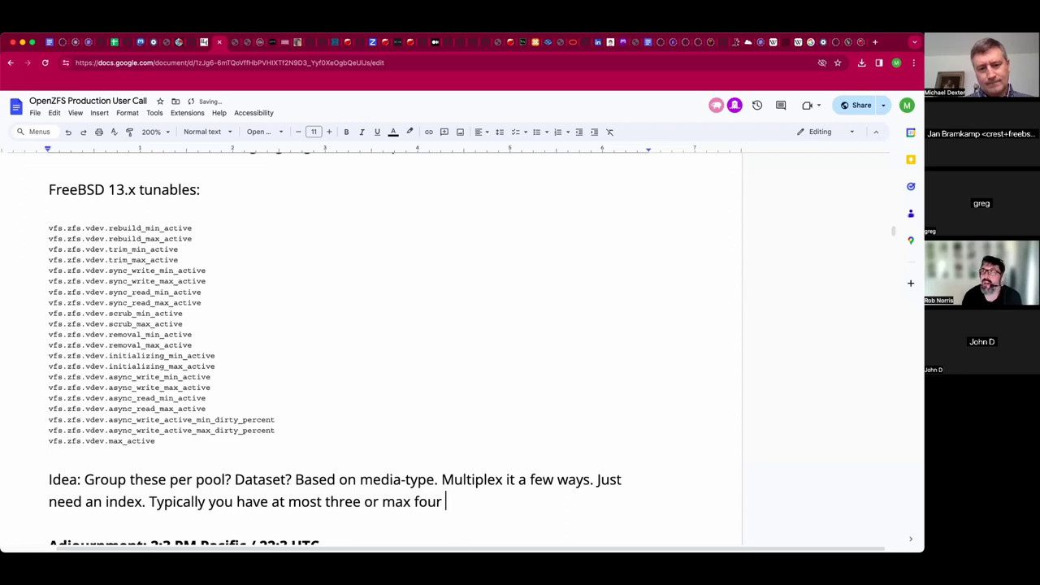
pyautogui.write('types of stora')
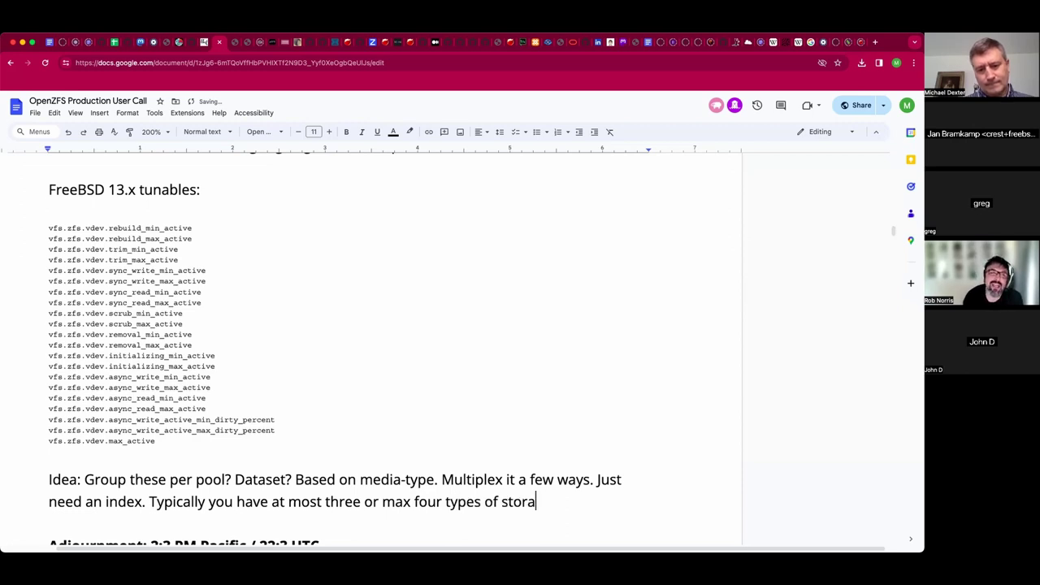
pyautogui.write('ge dm')
pyautogui.press('BackSpace')
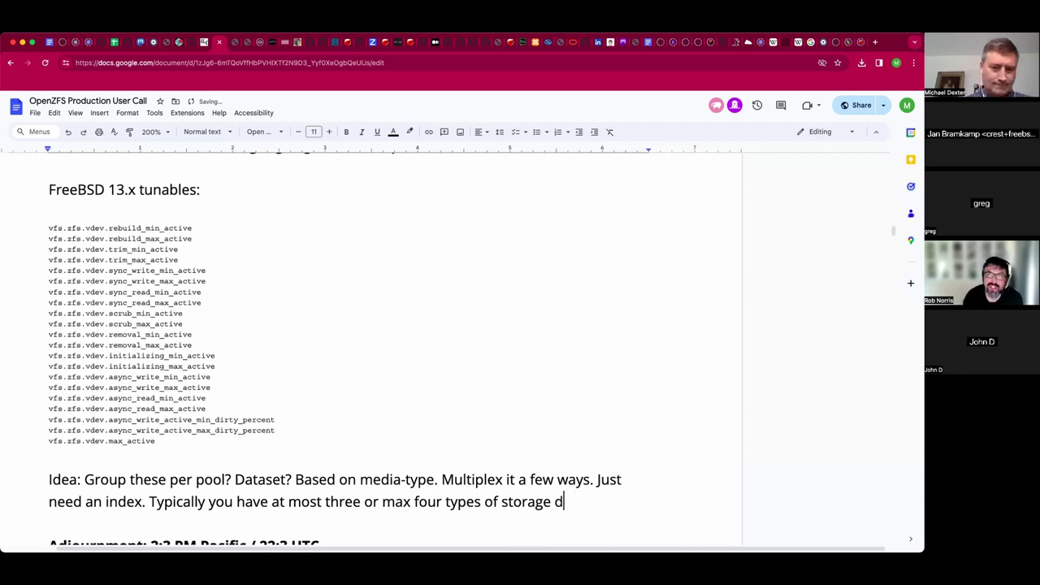
pyautogui.press('BackSpace')
pyautogui.write('in a given ')
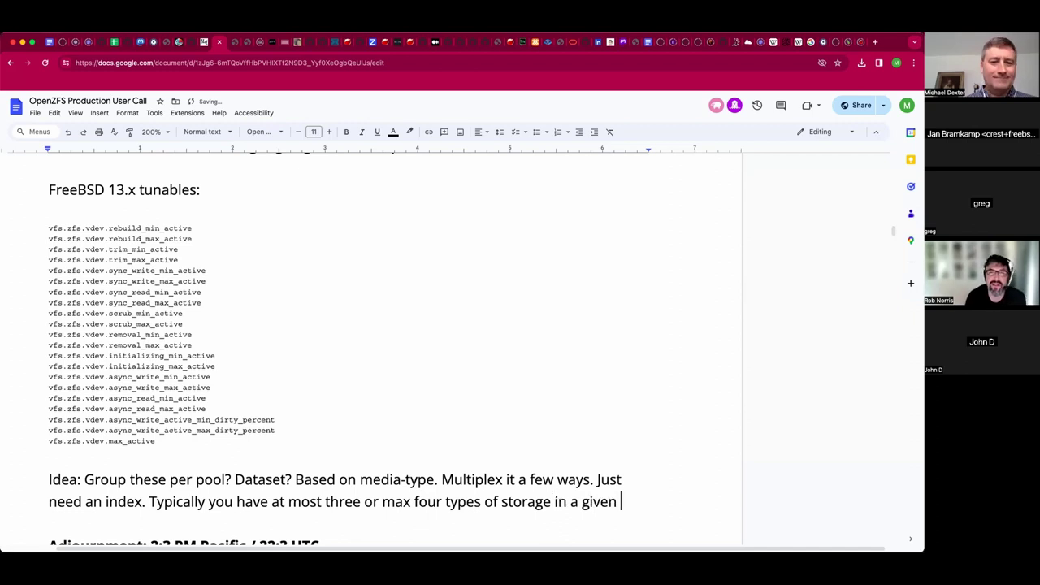
pyautogui.write('system.')
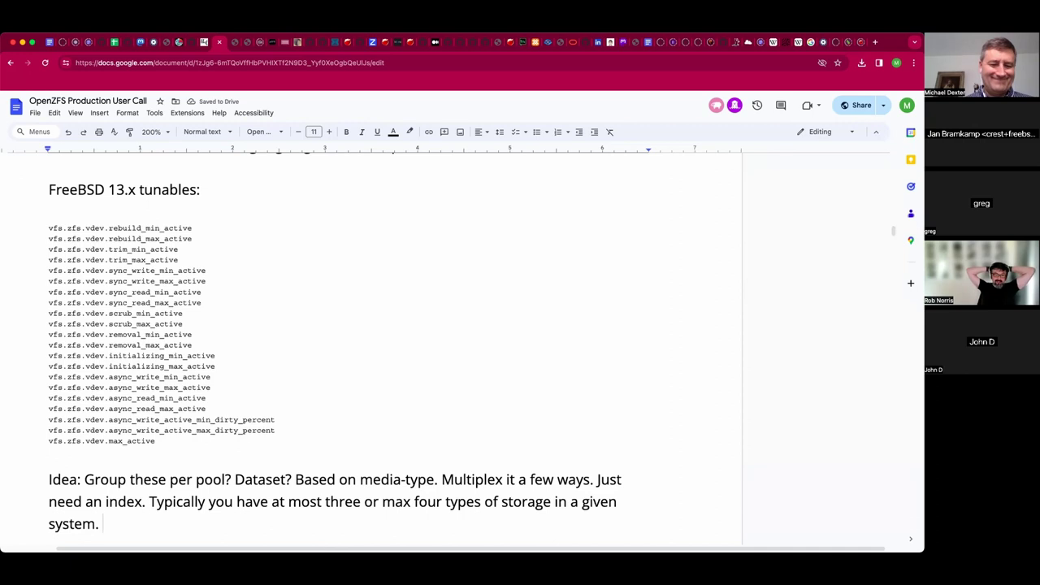
pyautogui.write(' Support ')
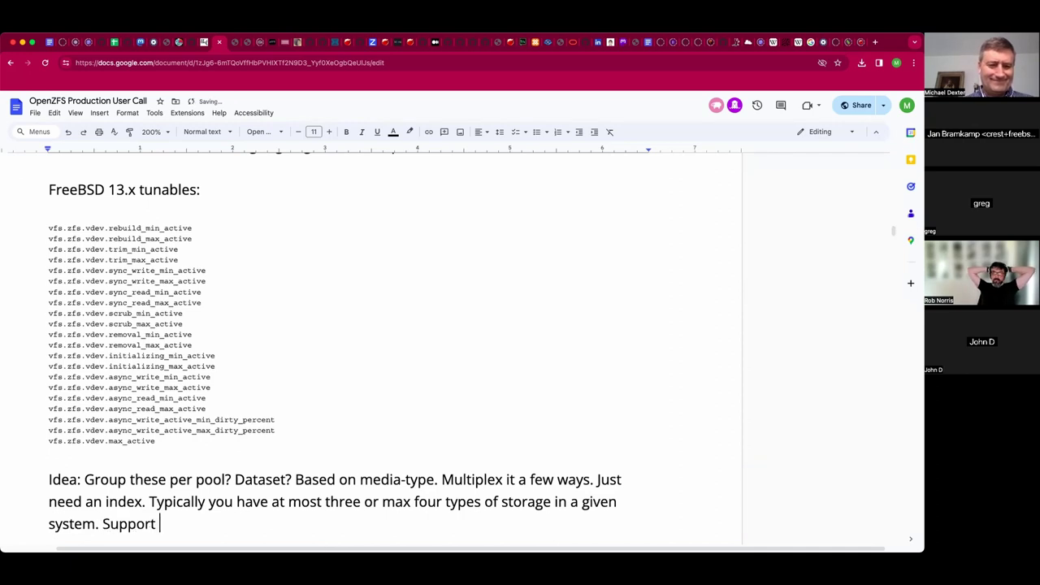
pyautogui.write('2,3')
pyautogui.press('BackSpace')
pyautogui.write('3,')
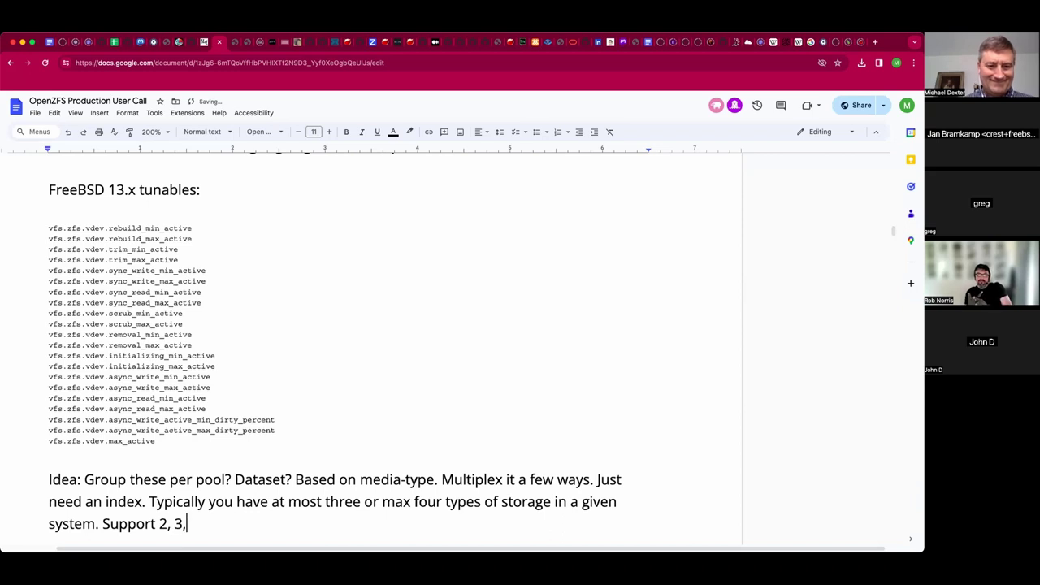
pyautogui.write(' or N?')
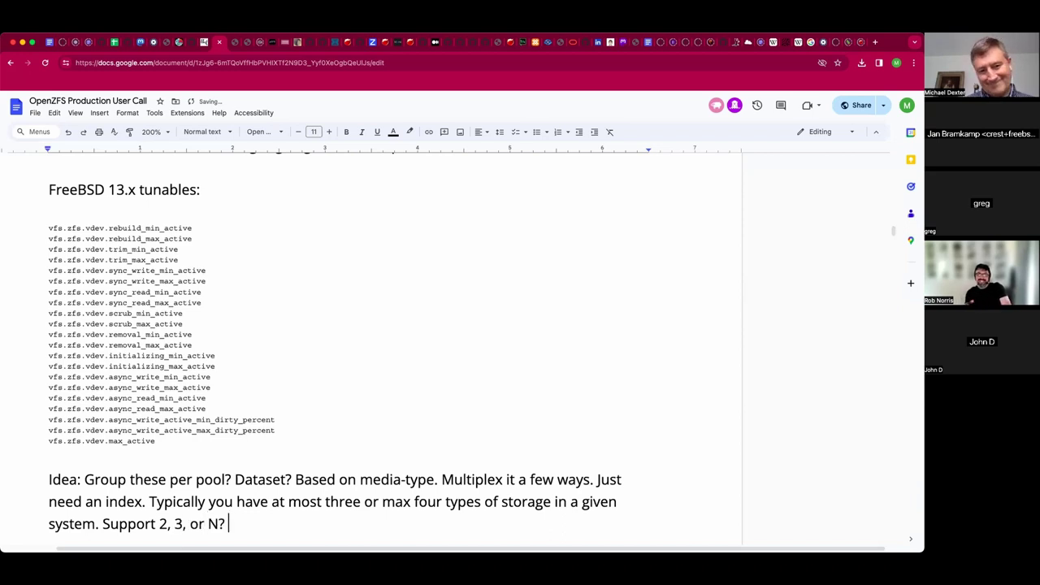
pyautogui.write(' a')
pyautogui.press('BackSpace')
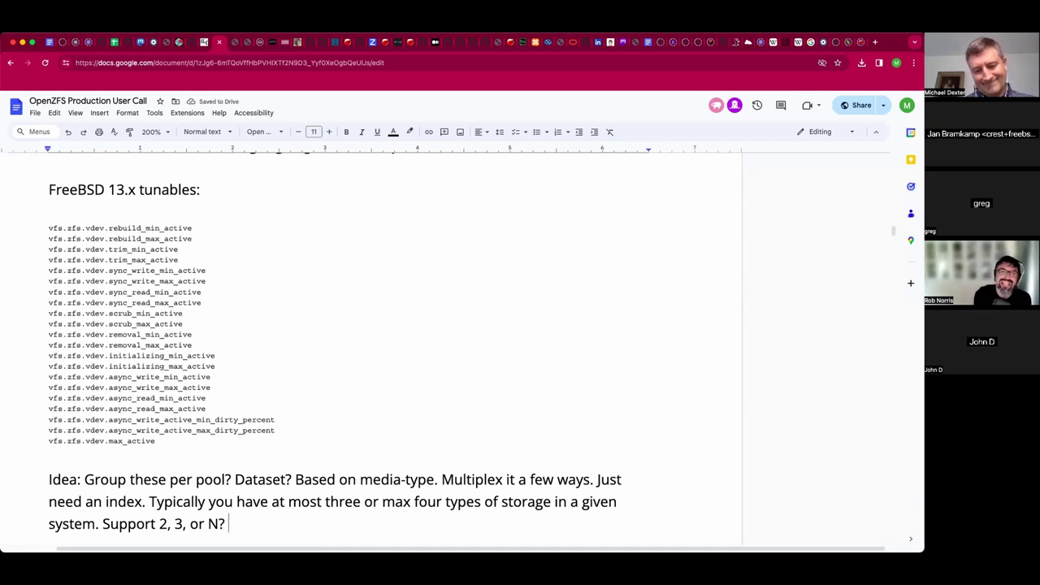
# Finish the Idea note with 'Arbitrary RAID-Z flashbacks. Probably four max.'.
pyautogui.write('Arbitrary Rai')
pyautogui.press('BackSpace')
pyautogui.press('BackSpace')
pyautogui.write('ID')
pyautogui.press('BackSpace')
pyautogui.press('BackSpace')
pyautogui.write('AID-Z')
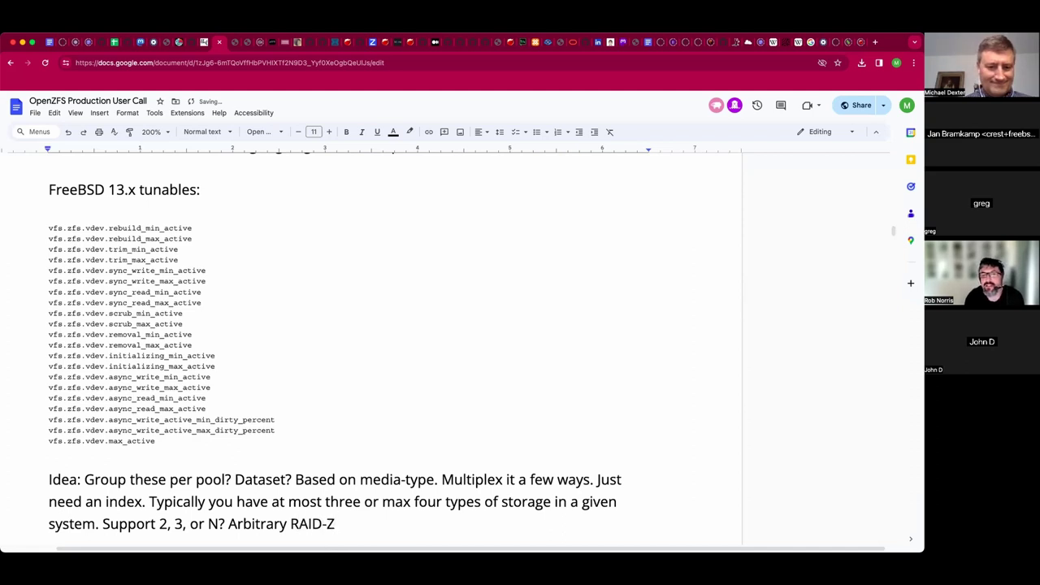
pyautogui.write(' glash')
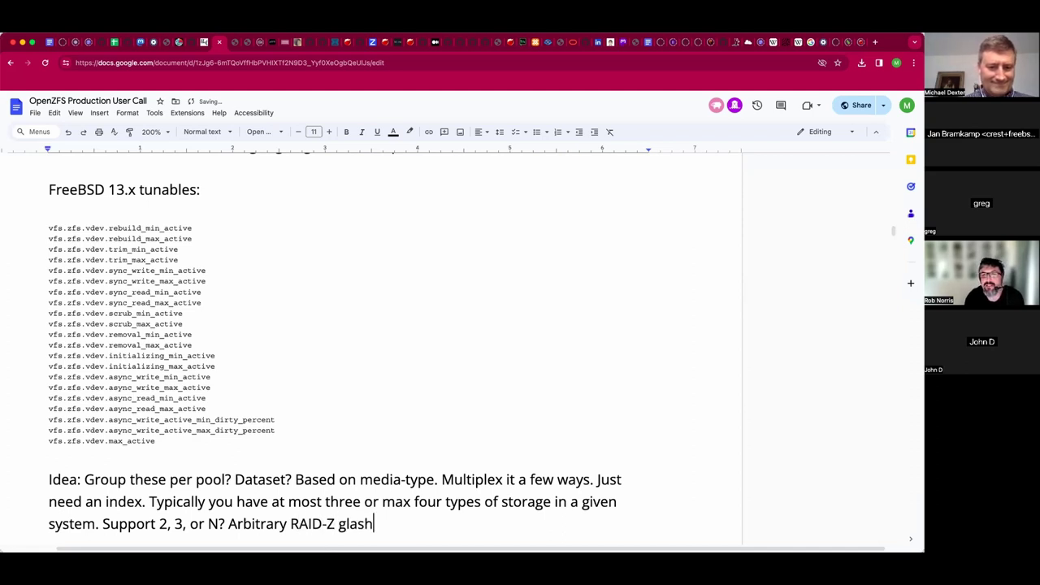
pyautogui.write('ba')
pyautogui.press('BackSpace')
pyautogui.press('BackSpace')
pyautogui.press('BackSpace')
pyautogui.press('BackSpace')
pyautogui.press('BackSpace')
pyautogui.press('BackSpace')
pyautogui.press('BackSpace')
pyautogui.write('flash')
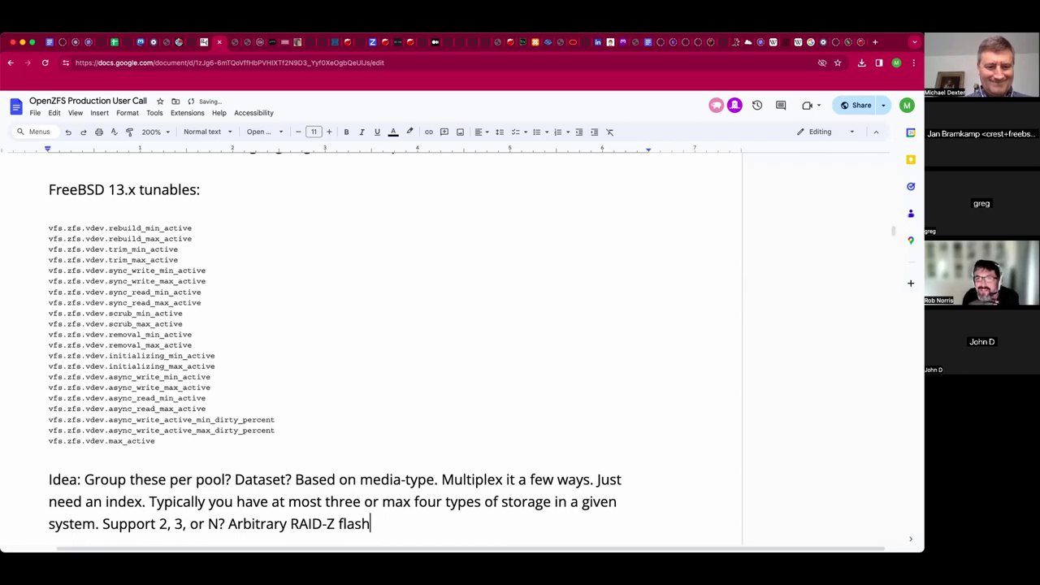
pyautogui.write('backs. ')
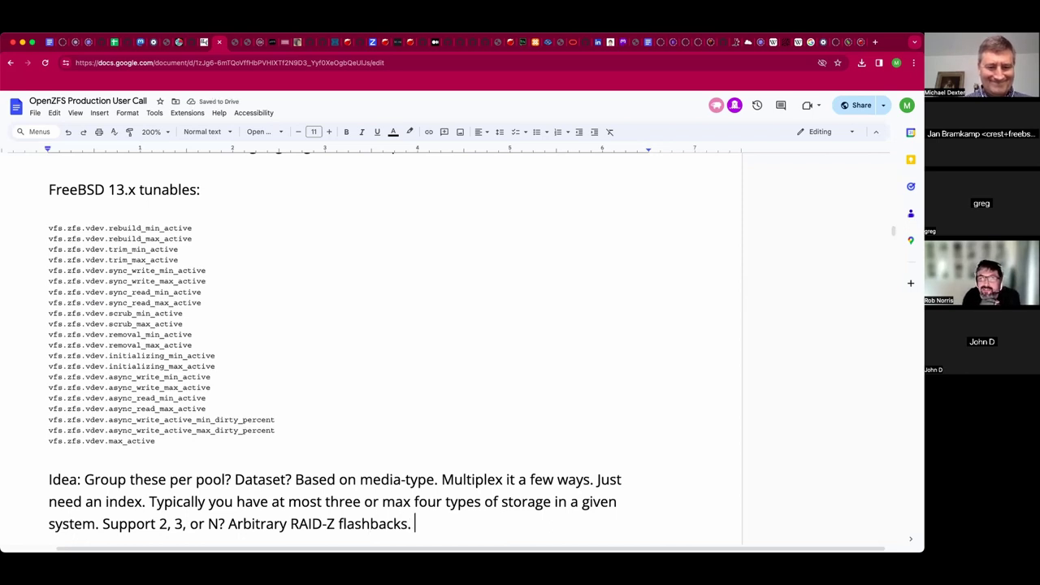
pyautogui.write('Probab')
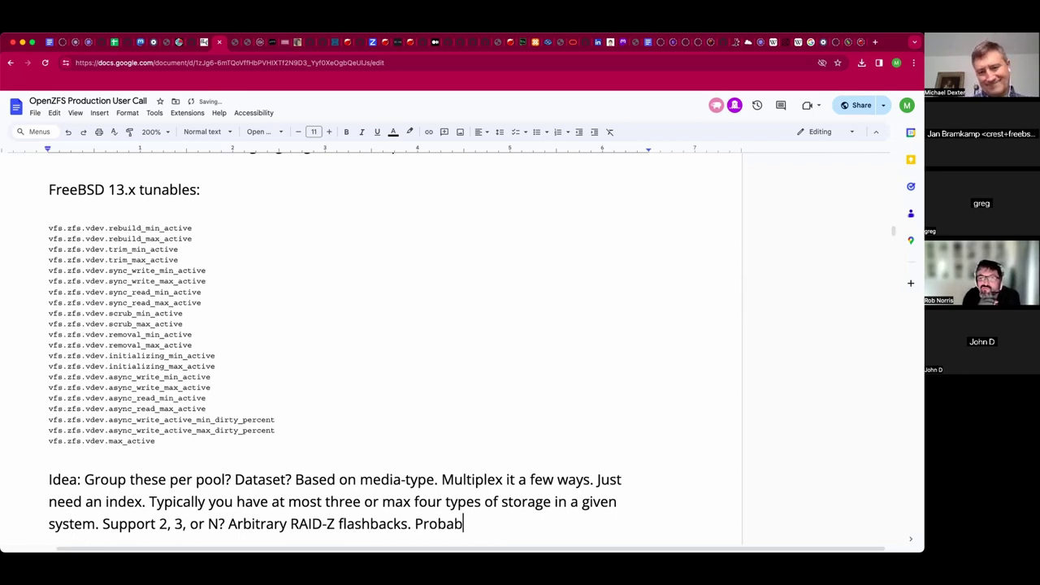
pyautogui.write('ly four max.')
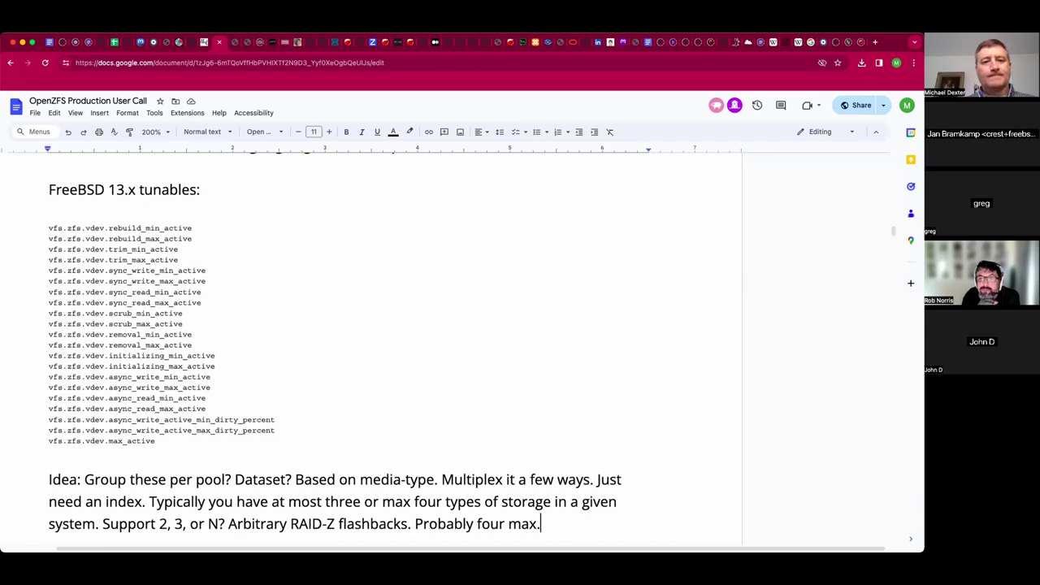
# Insert 'Vdev?' before 'Dataset?' in the Idea line.
pyautogui.click(235, 480)
pyautogui.write('Vdev')
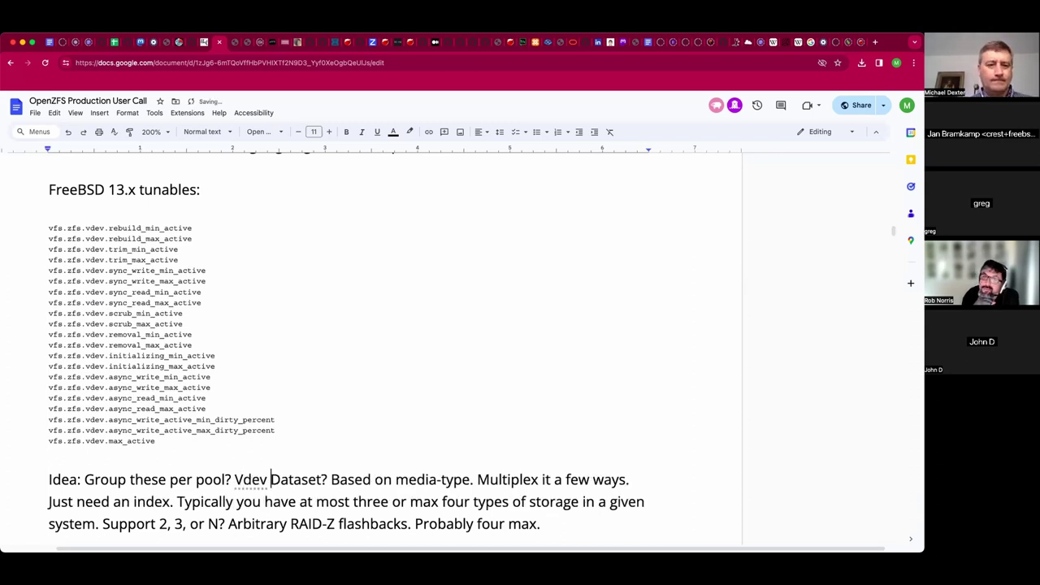
pyautogui.scroll(-1, 346, 349)
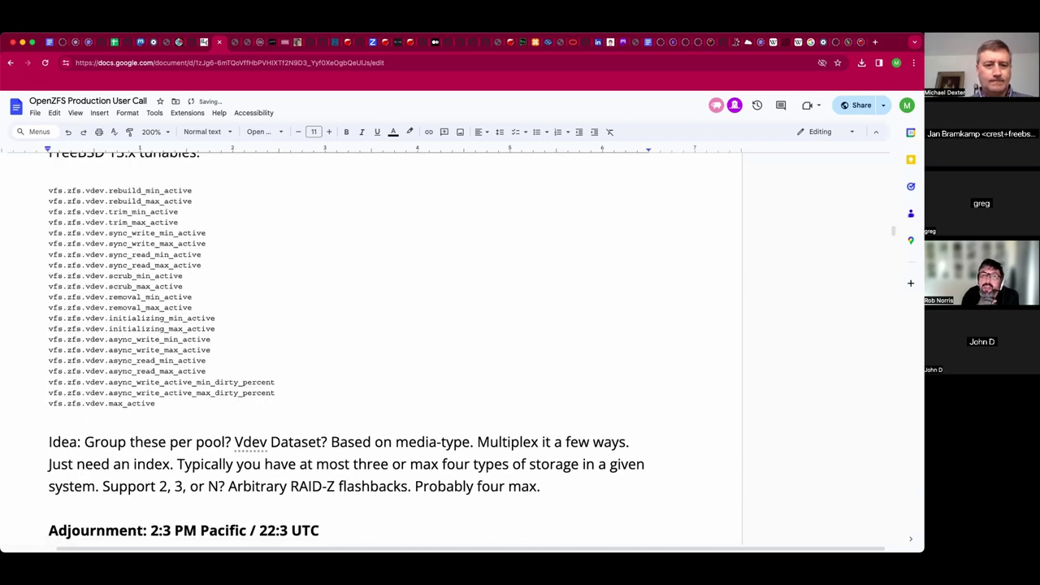
pyautogui.click(268, 439)
pyautogui.write(',')
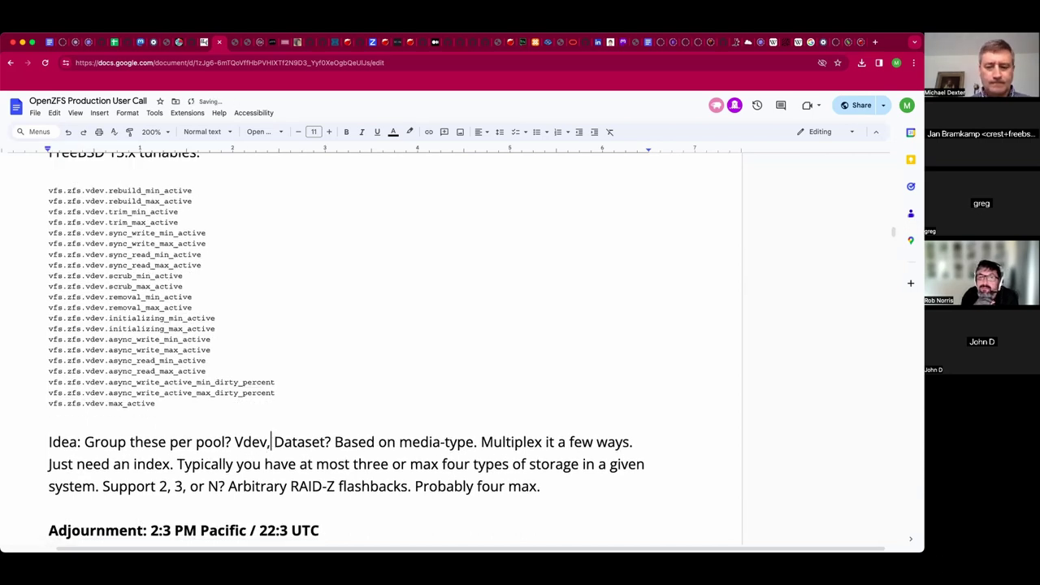
pyautogui.press('BackSpace')
pyautogui.write('?')
pyautogui.press('Left')
pyautogui.press('Left')
pyautogui.press('Left')
pyautogui.press('Left')
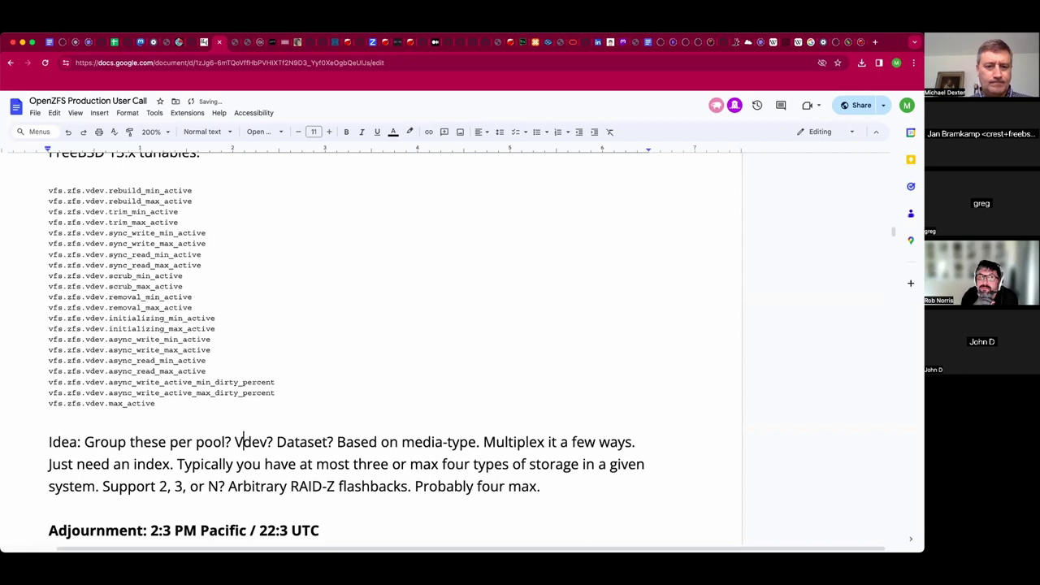
# Lowercase 'vdev' and change the adjournment time to 2:4 PM Pacific / 22:4 UTC.
pyautogui.write('v')
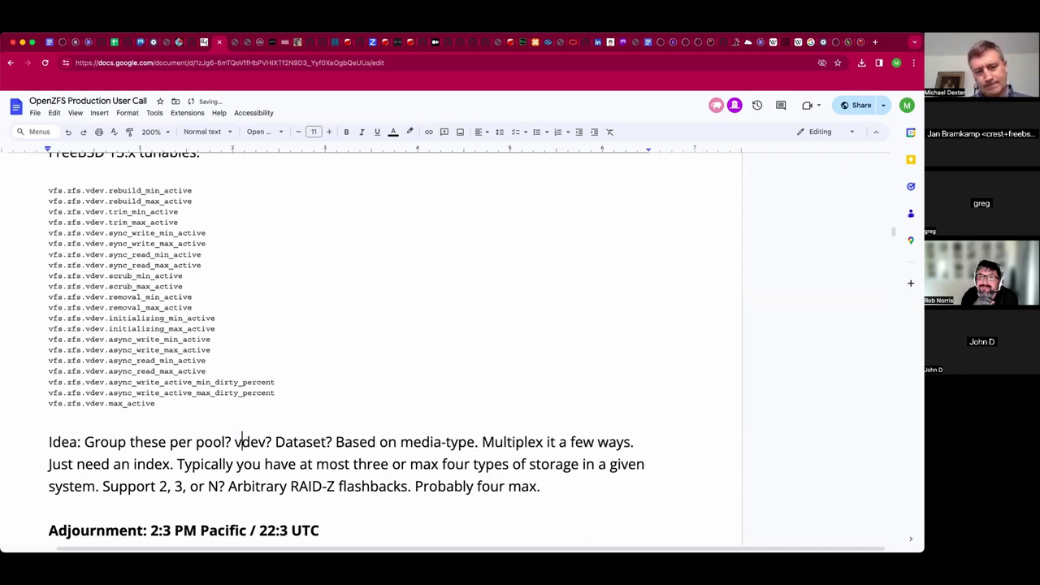
pyautogui.click(244, 486)
pyautogui.press('Down')
pyautogui.press('Down')
pyautogui.press('super+Right')
pyautogui.press('Return')
pyautogui.write('Next Call: 2024-02-14')
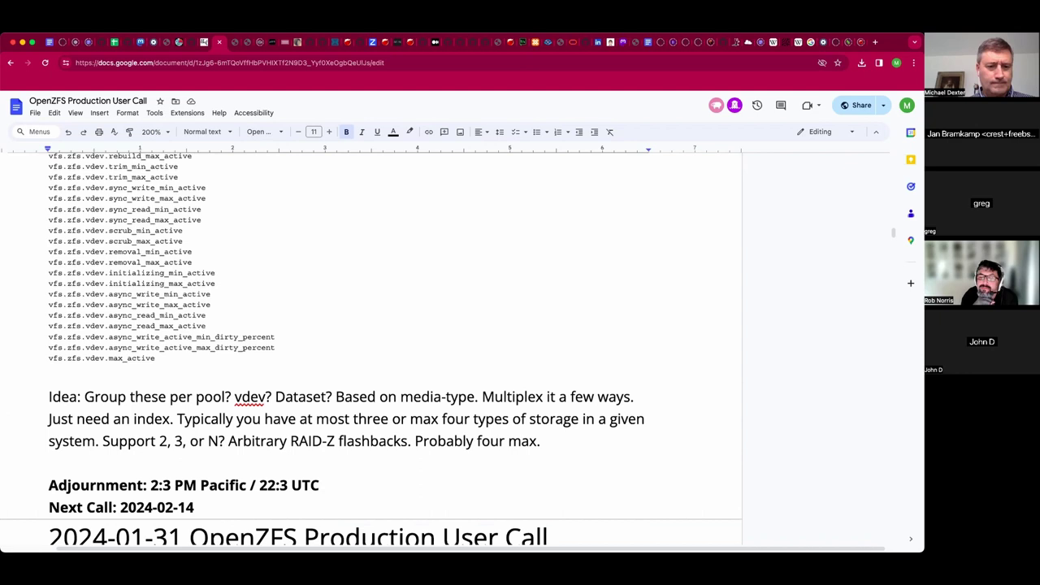
pyautogui.press('Left')
pyautogui.press('Left')
pyautogui.press('Left')
pyautogui.press('Left')
pyautogui.press('Left')
pyautogui.press('Left')
pyautogui.press('Left')
pyautogui.press('Left')
pyautogui.press('Left')
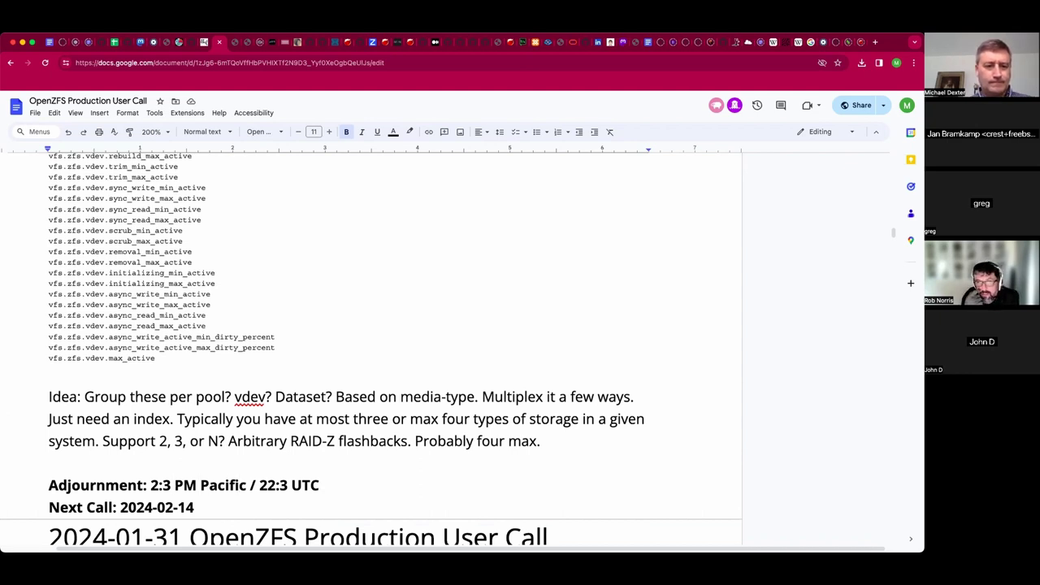
pyautogui.press('Left')
pyautogui.press('BackSpace')
pyautogui.write('4')
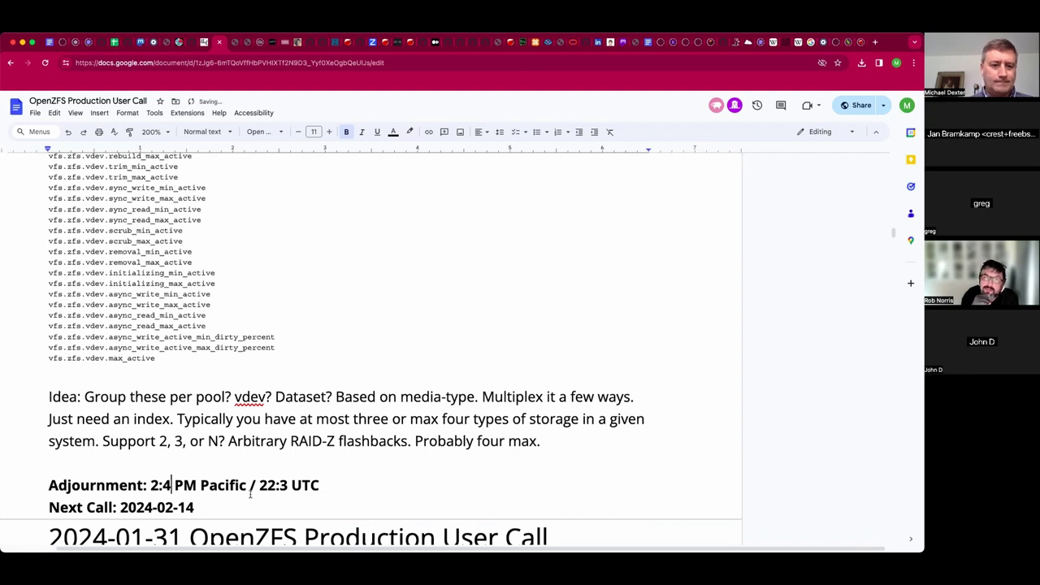
pyautogui.click(286, 486)
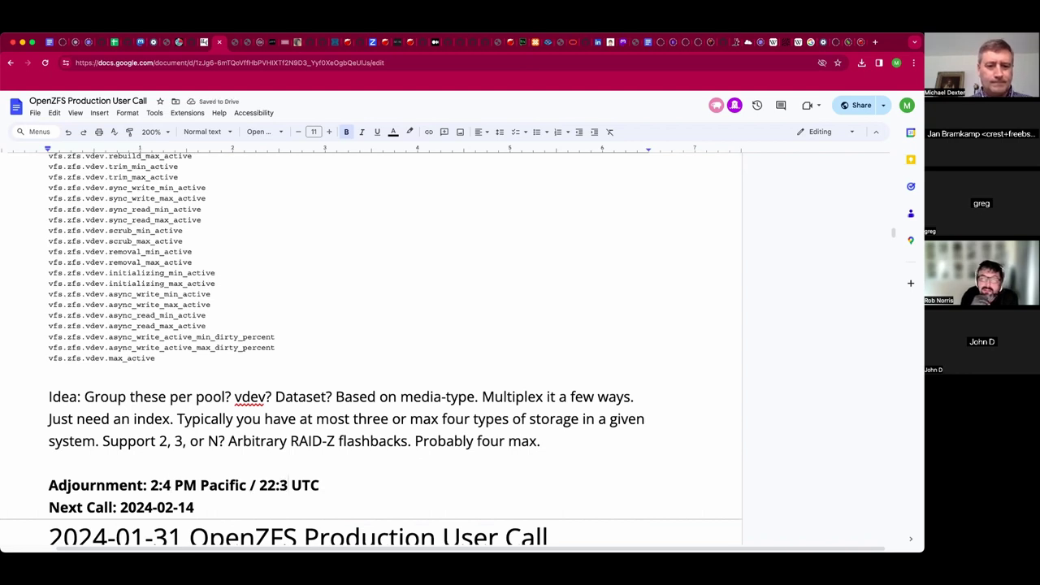
pyautogui.press('BackSpace')
pyautogui.write('4')
# Add an indented sub-note reading 'Broad "flash" or "spinning" categories?'.
pyautogui.click(49, 462)
pyautogui.press('Tab')
pyautogui.write('Broa')
pyautogui.write('d "')
pyautogui.write('flash or')
pyautogui.press('BackSpace')
pyautogui.press('BackSpace')
pyautogui.press('BackSpace')
pyautogui.write('" or "spinning" ')
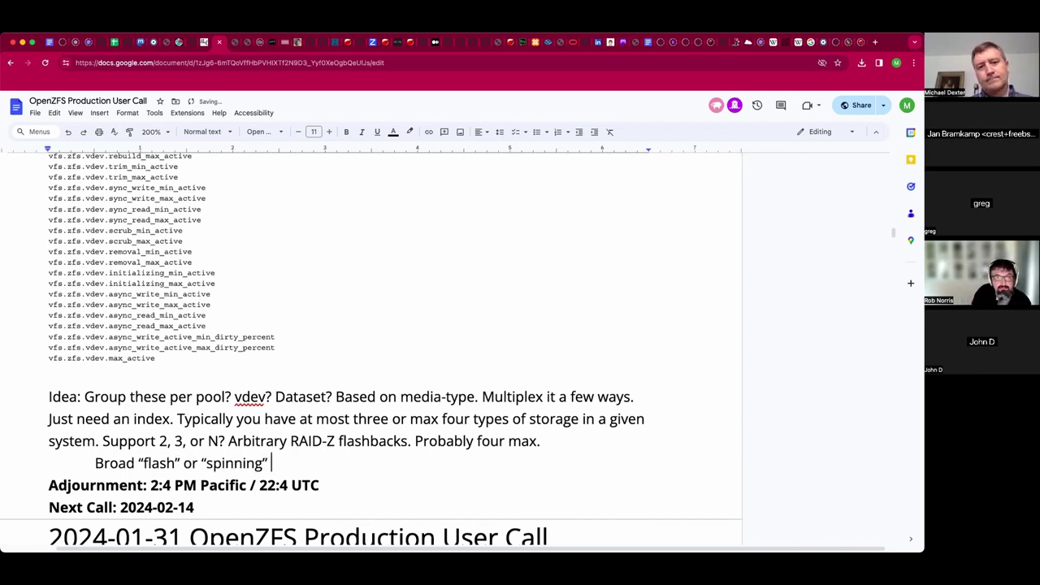
pyautogui.write('categories?')
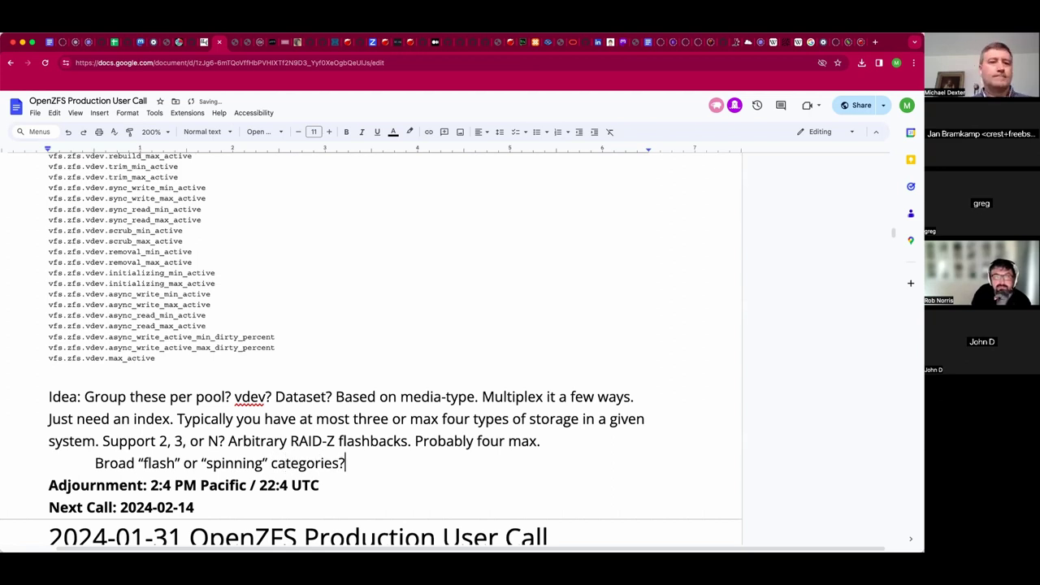
pyautogui.press('Return')
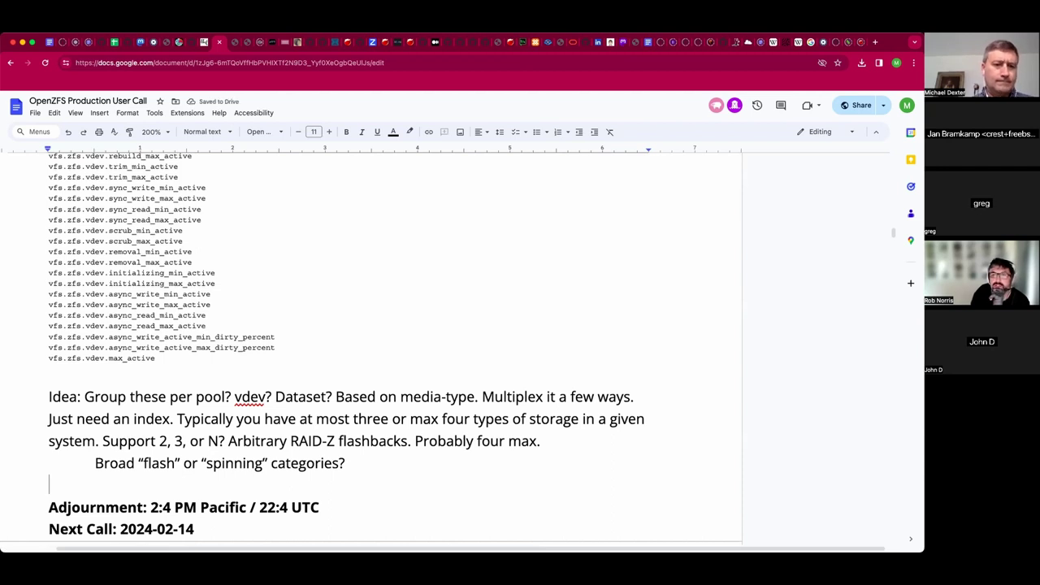
# Extend the sub-note with 'Query the RPM' and automatic class selection like the write throttle.
pyautogui.click(398, 457)
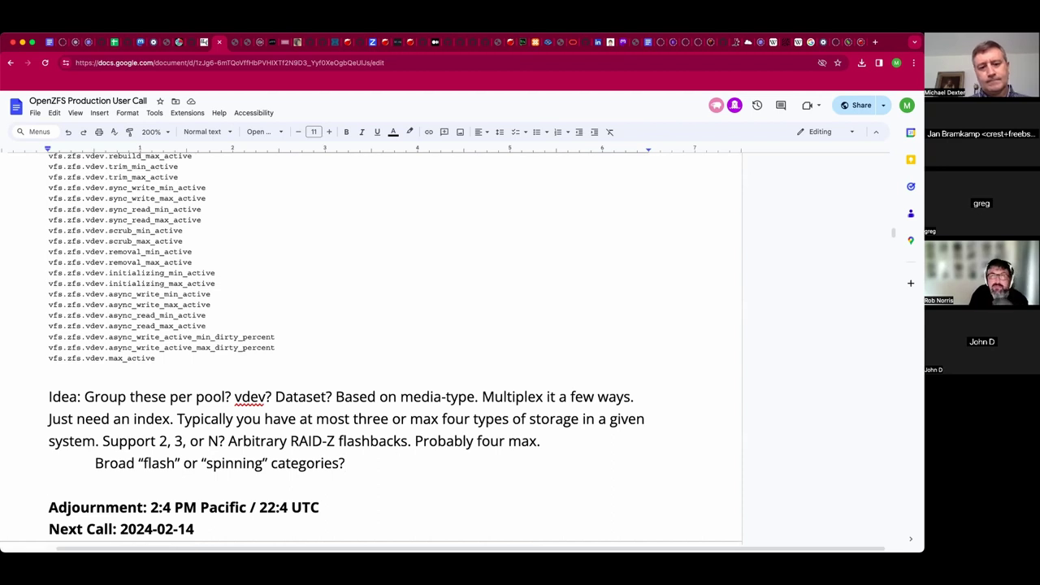
pyautogui.write('Query the ')
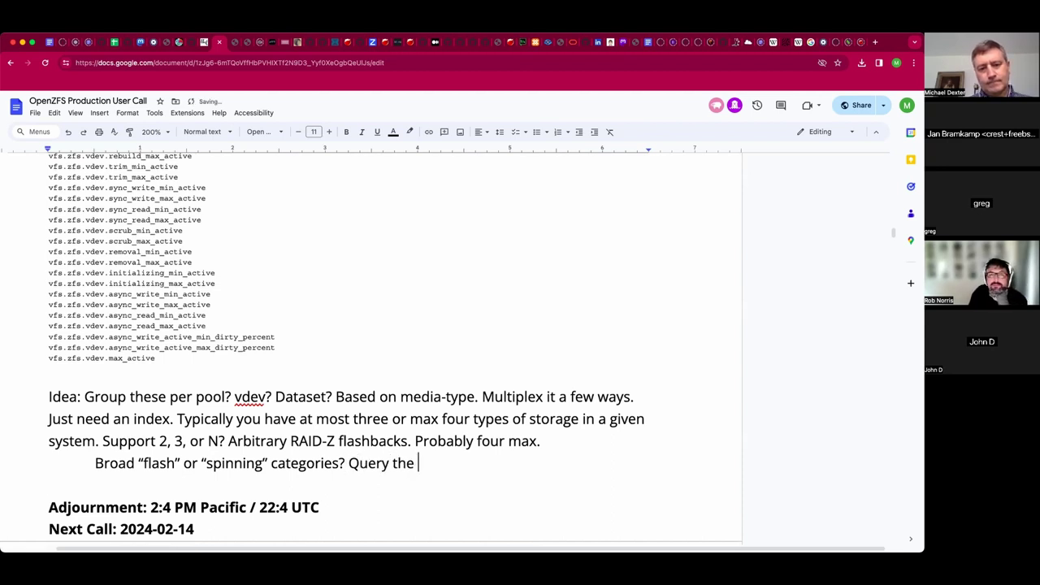
pyautogui.write('RPM')
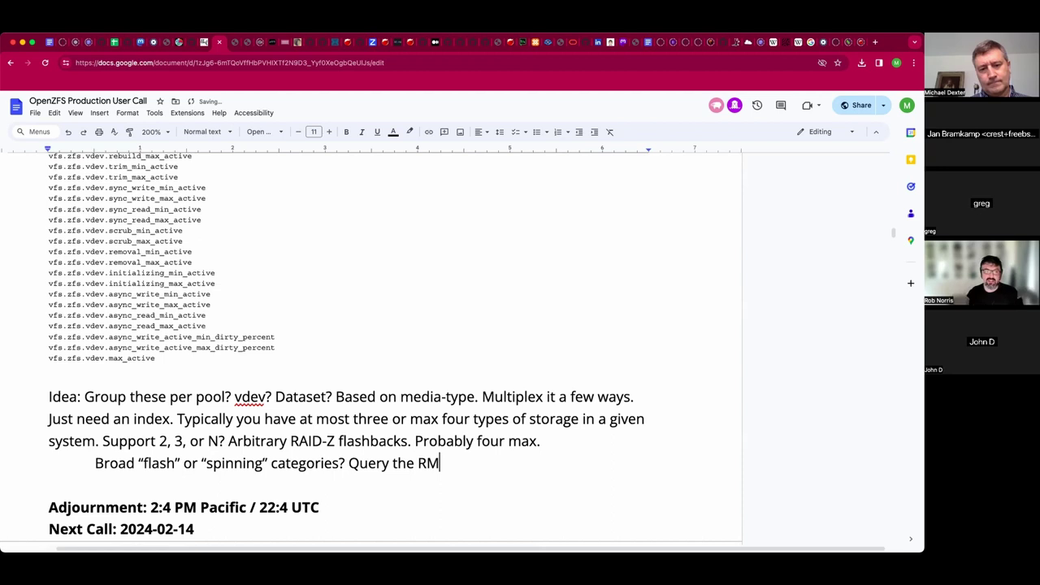
pyautogui.write('...')
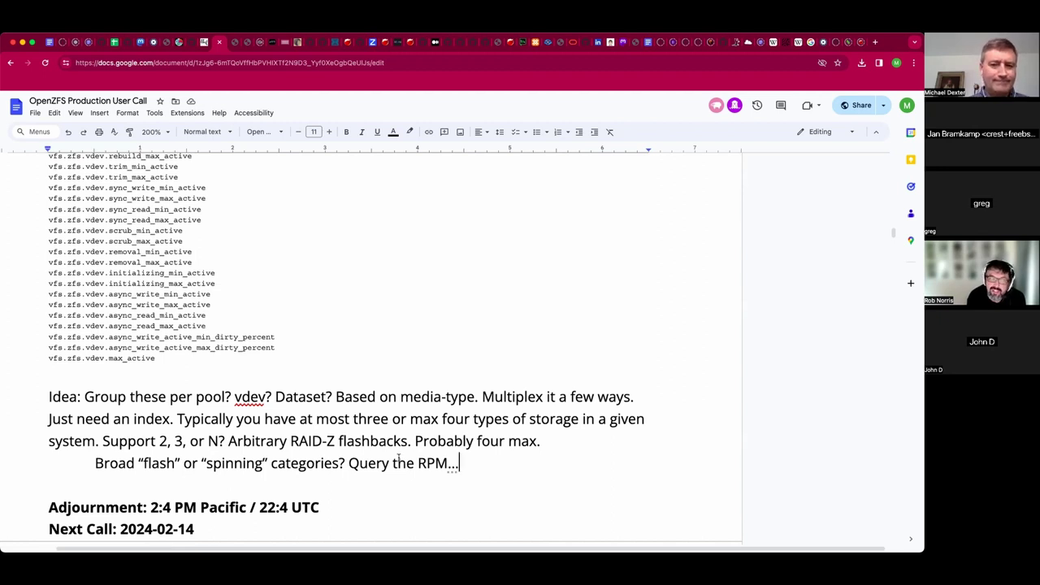
pyautogui.hotkey('ctrl', 'z')
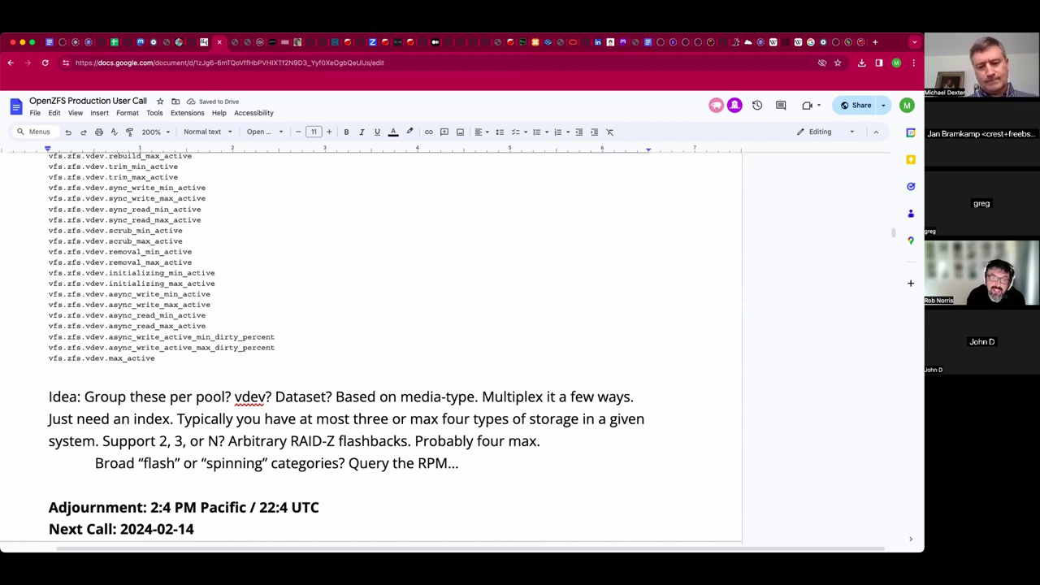
pyautogui.write('Could have a')
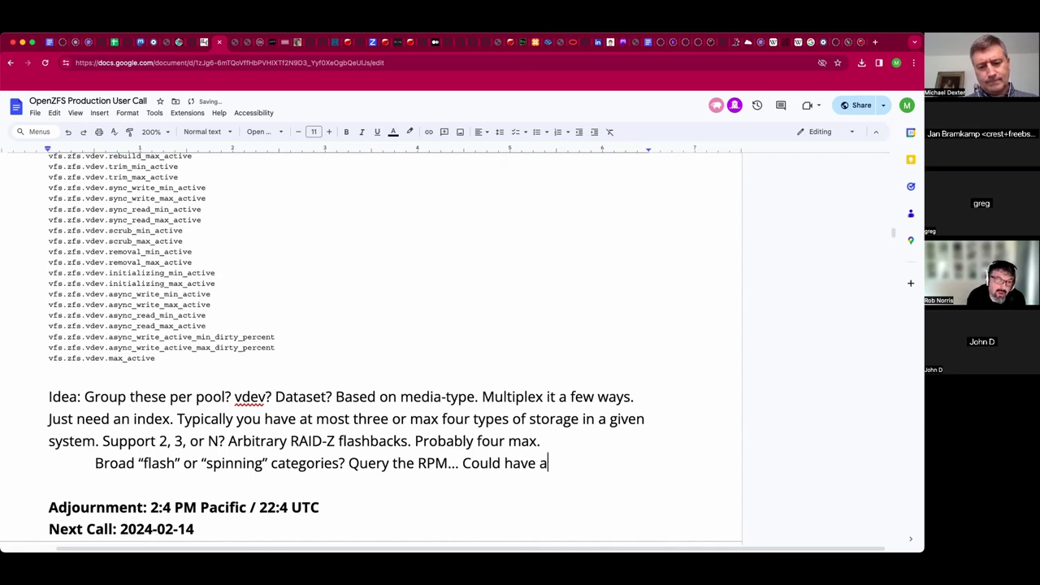
pyautogui.write('utomatci ')
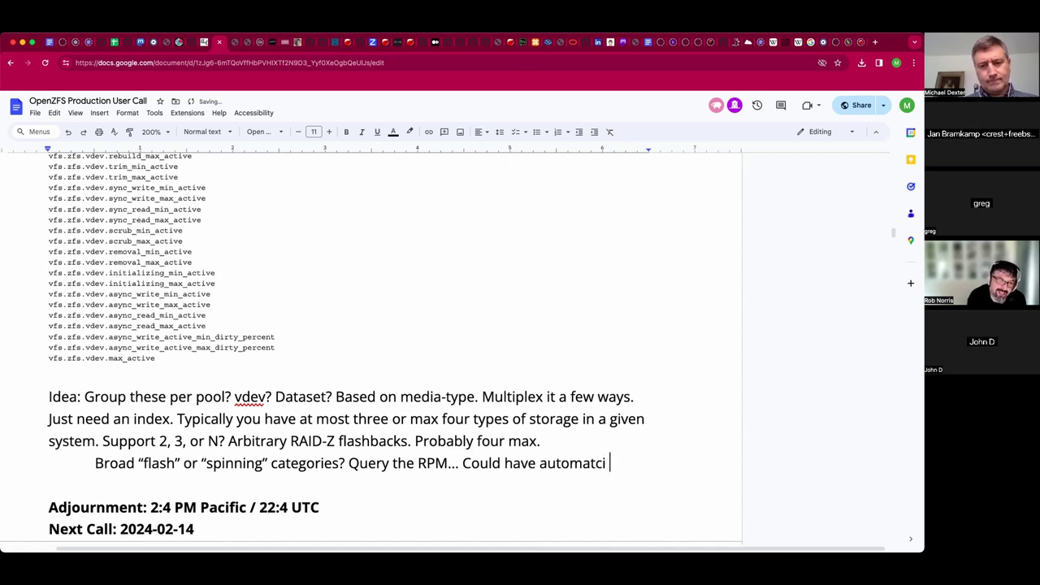
pyautogui.write('c')
pyautogui.press('BackSpace')
pyautogui.press('BackSpace')
pyautogui.press('BackSpace')
pyautogui.press('BackSpace')
pyautogui.write('ic class selection like the w')
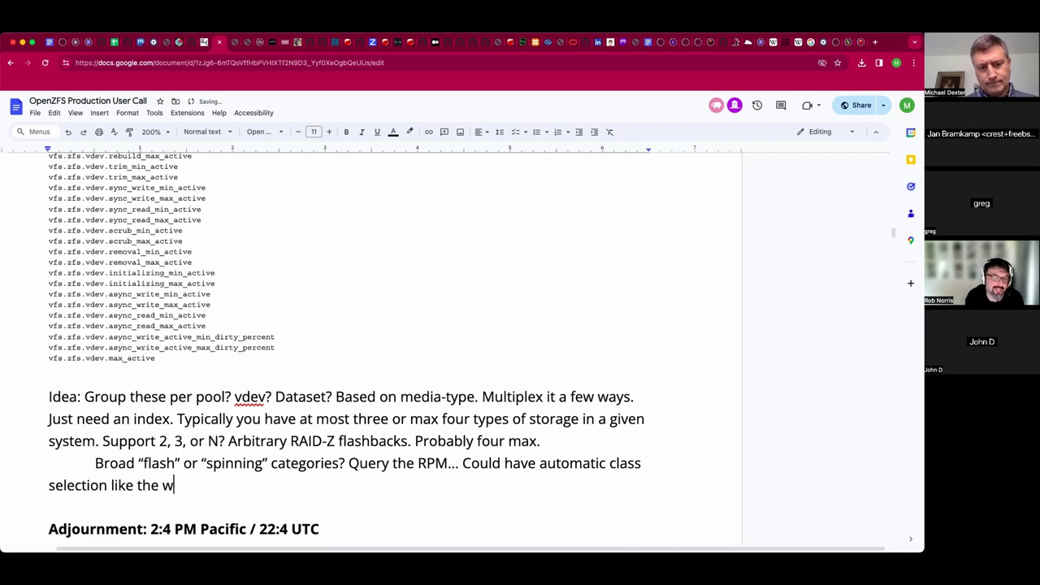
pyautogui.write('rite throttle.')
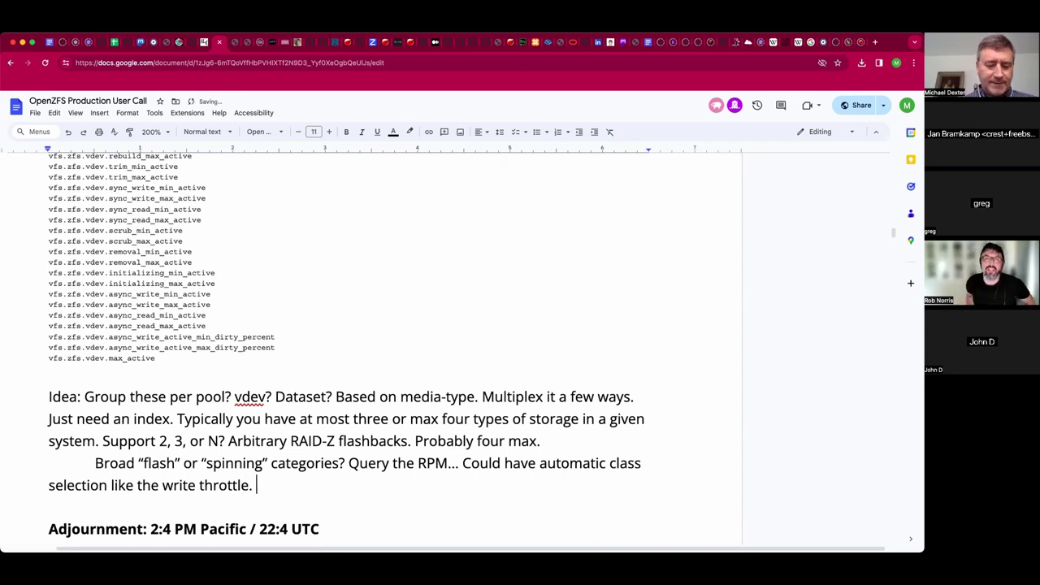
# Add 'based on the speed that devices can receive data. Devices can lie. "Did you say QVO?"'.
pyautogui.press('BackSpace')
pyautogui.press('BackSpace')
pyautogui.write(', based on ')
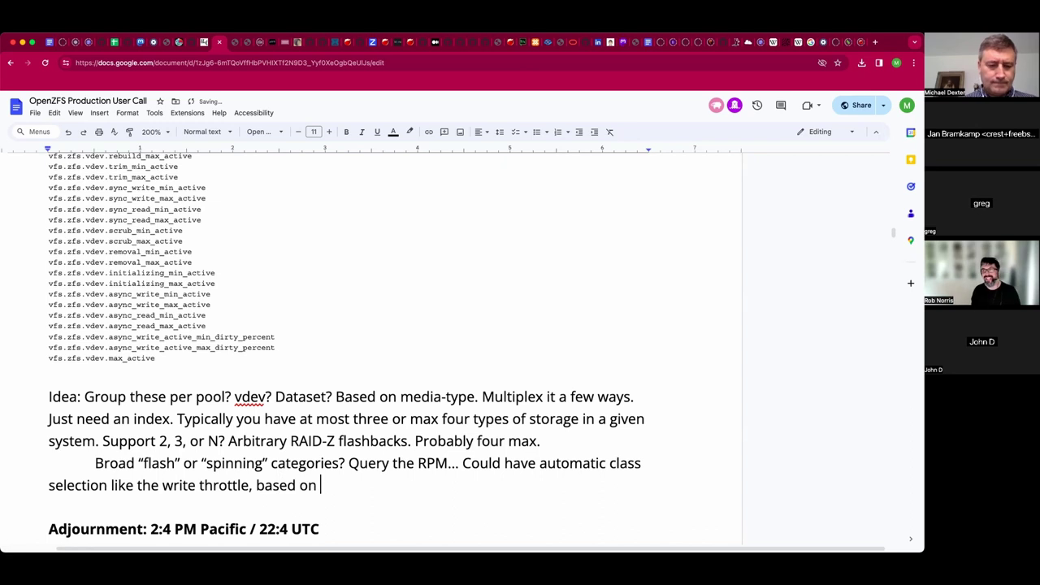
pyautogui.write('the speed that')
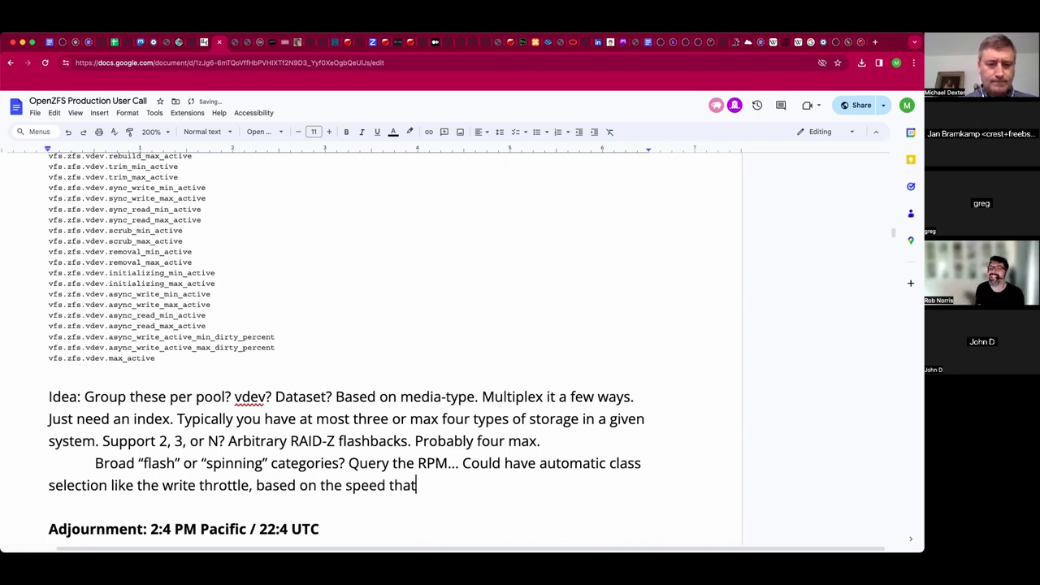
pyautogui.write(' devices can ')
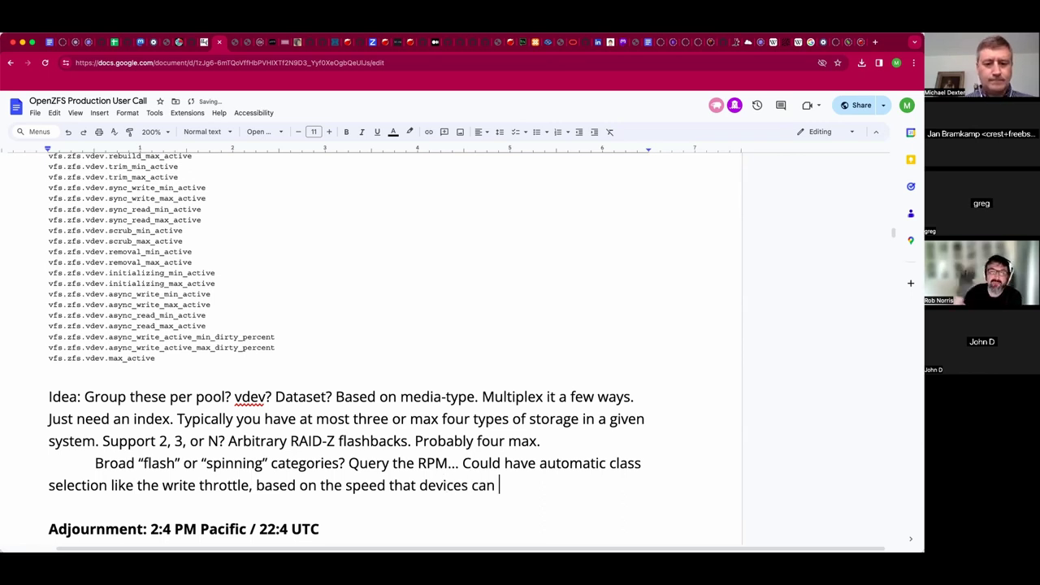
pyautogui.write('receive data. Devic')
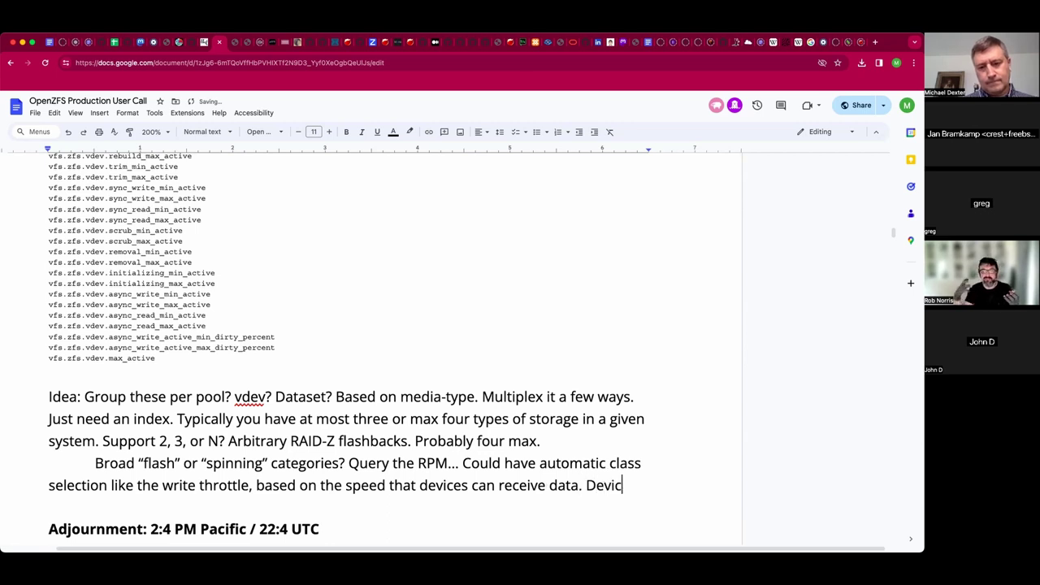
pyautogui.write('es can lie.')
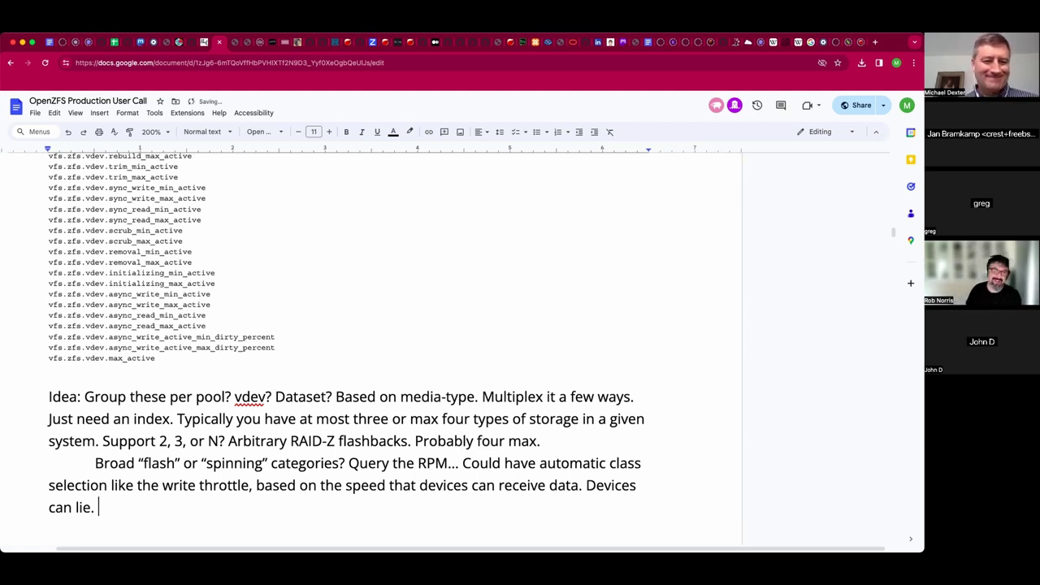
pyautogui.write('"Did')
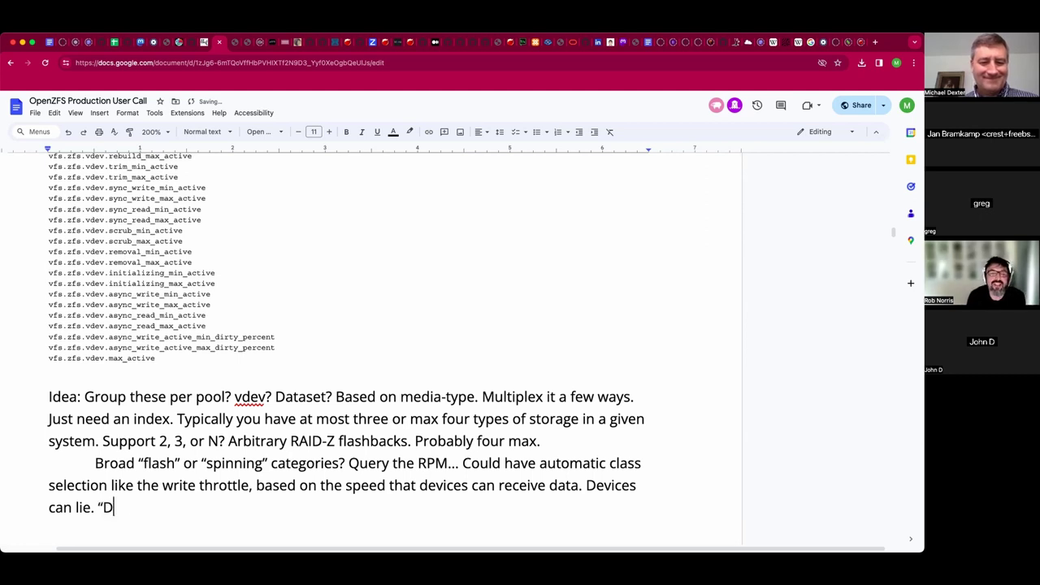
pyautogui.write(' you say')
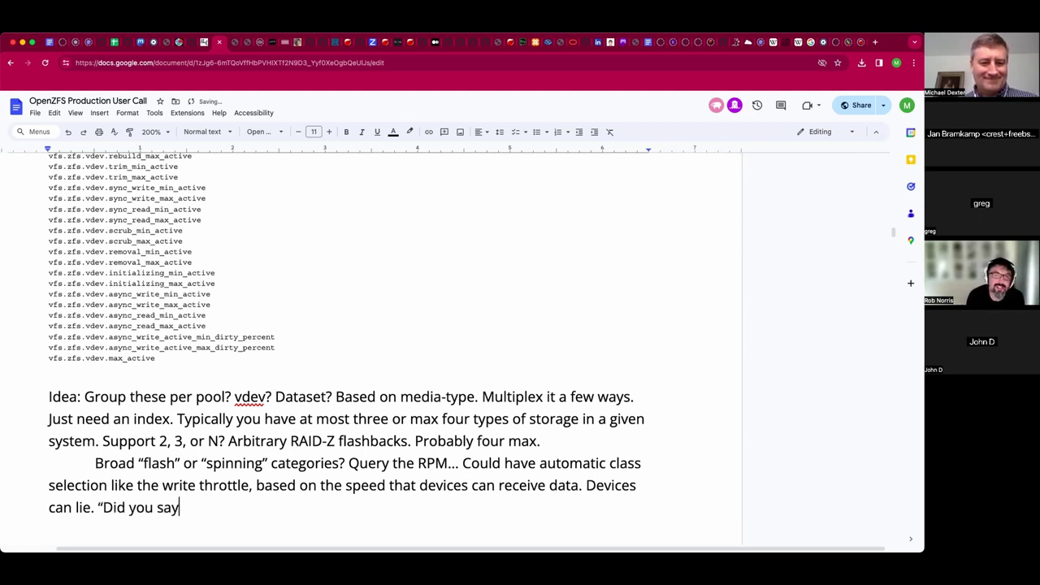
pyautogui.write(' QVO"')
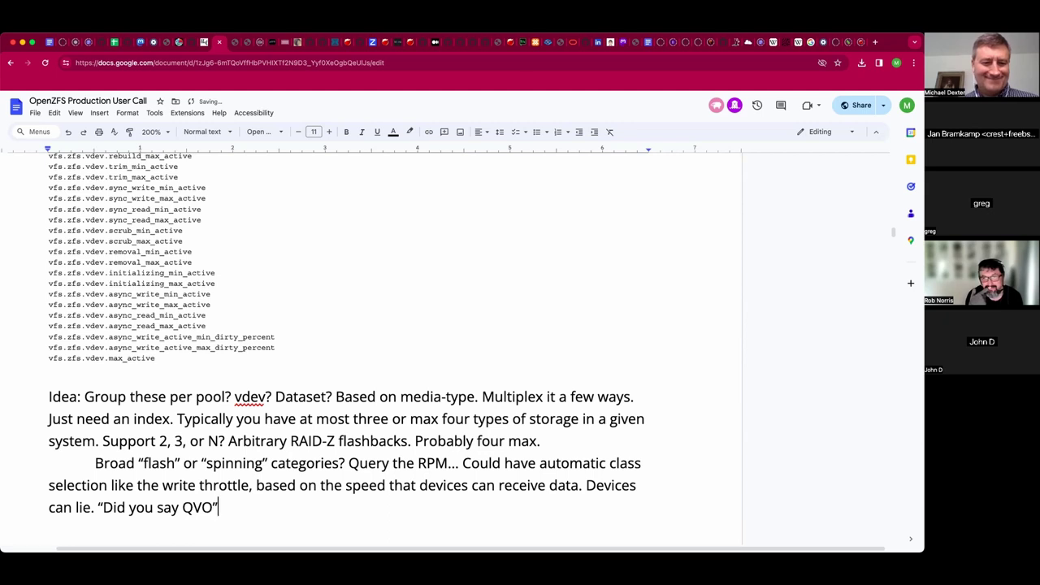
pyautogui.press('BackSpace')
pyautogui.write('>')
pyautogui.press('BackSpace')
pyautogui.write('?')
pyautogui.write('"')
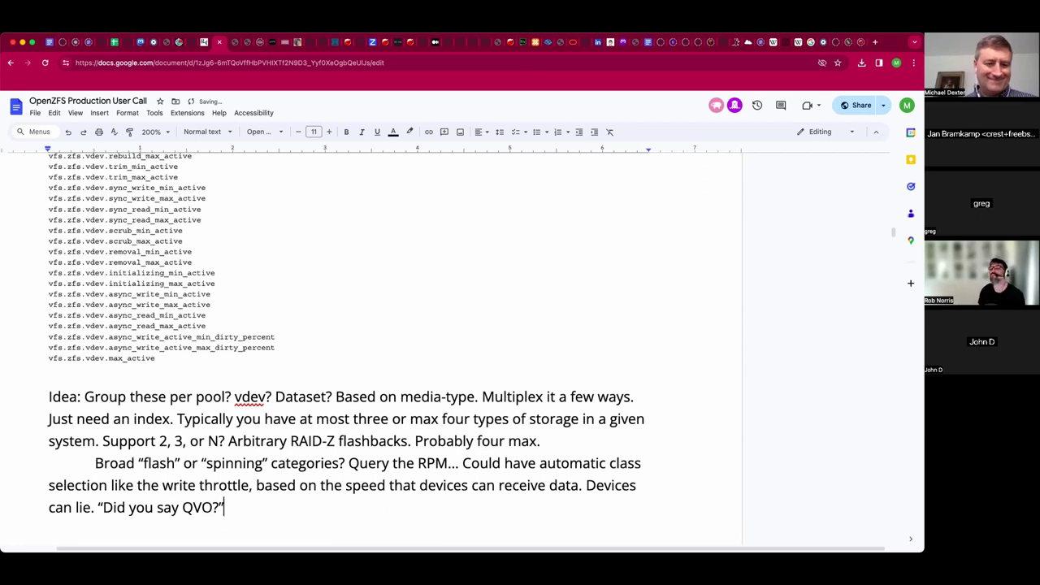